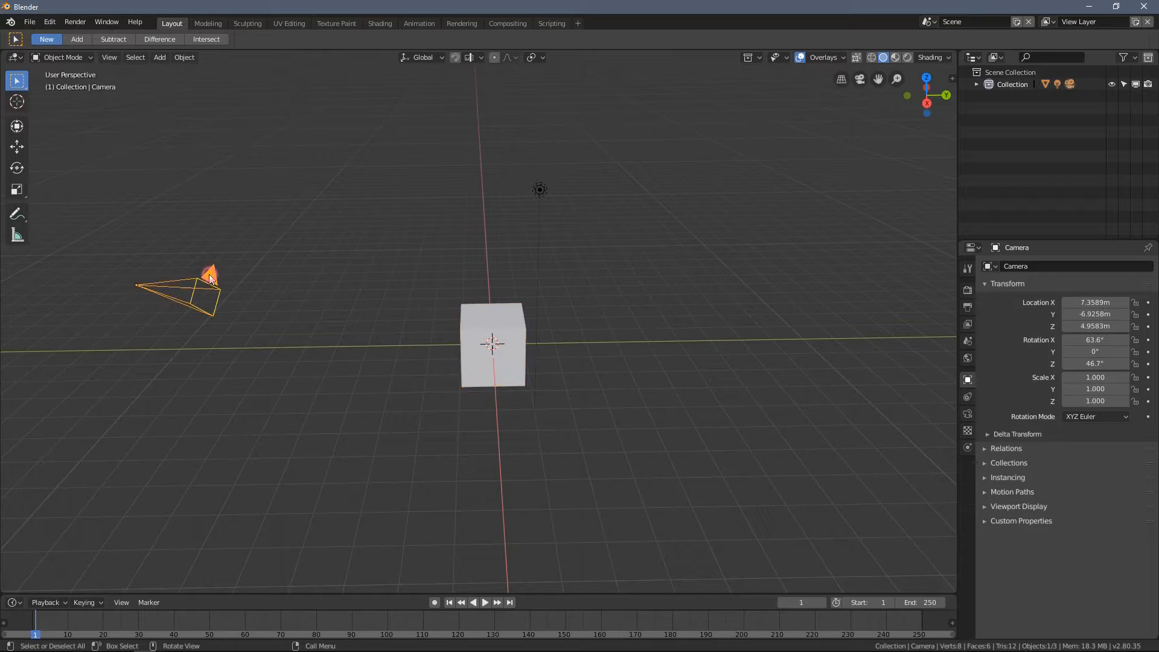
- Delete the camera and the light so that only the default cube remains in the scene
shift+click(541, 192)
key(x)
click(482, 213)
- Select the default cube and switch it to Edit Mode
scroll(495, 306, up, 5)
middle_drag(491, 310, 514, 242)
click(453, 252)
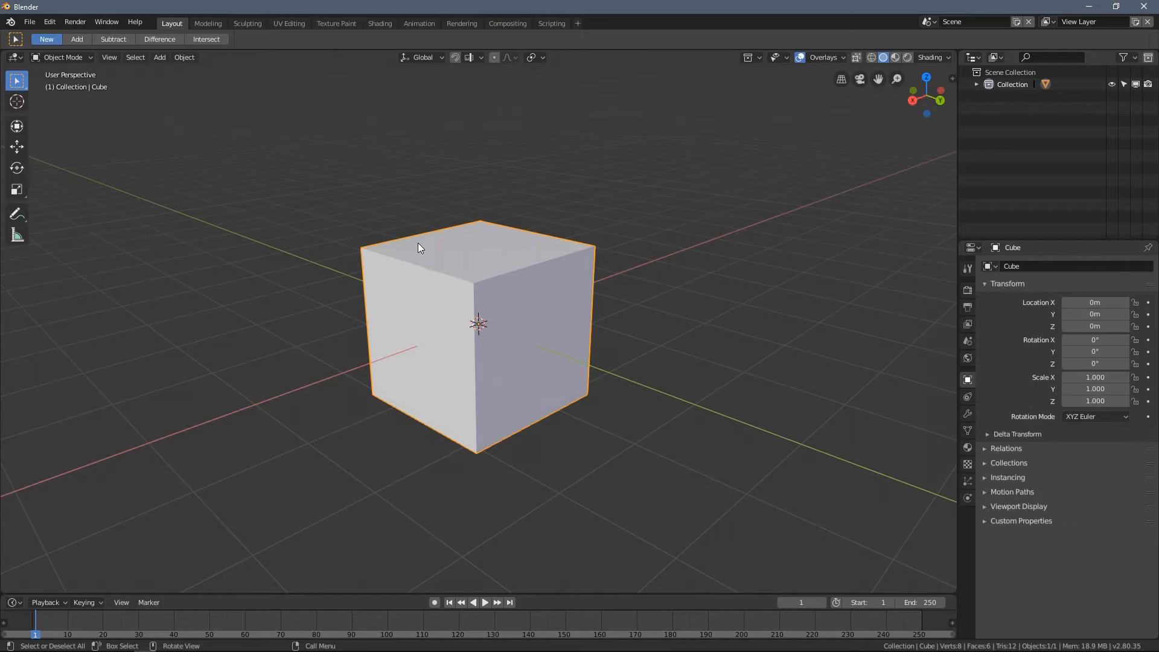
click(59, 57)
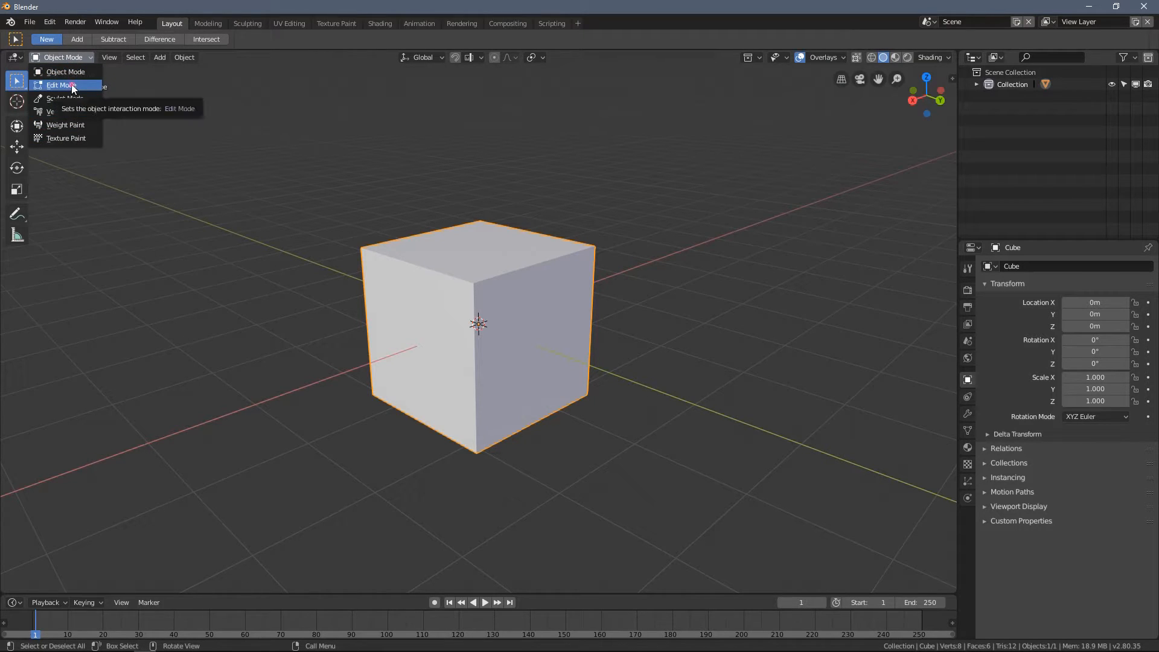
click(71, 85)
middle_drag(414, 166, 319, 151)
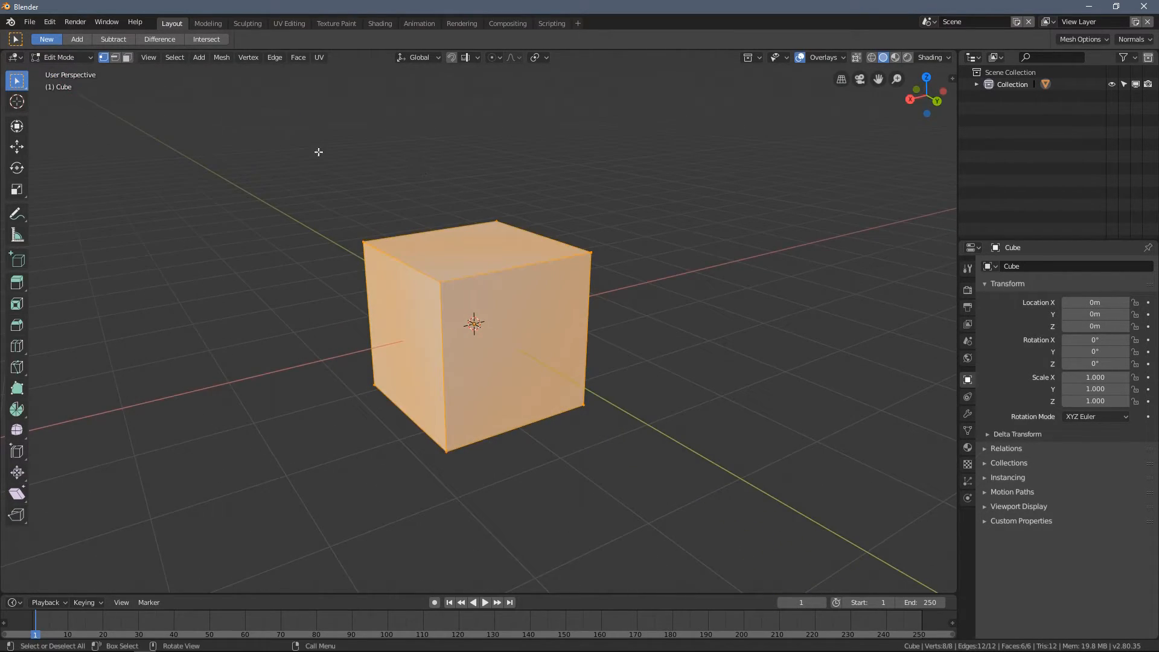
click(58, 58)
click(58, 61)
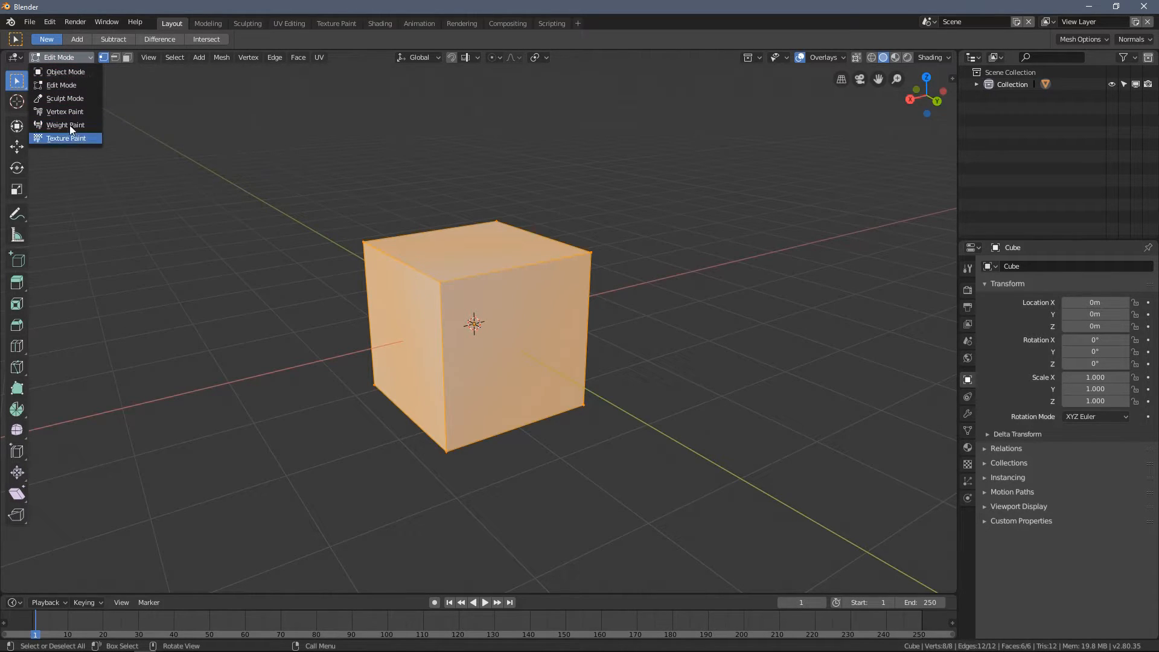
click(65, 85)
middle_drag(461, 199, 528, 220)
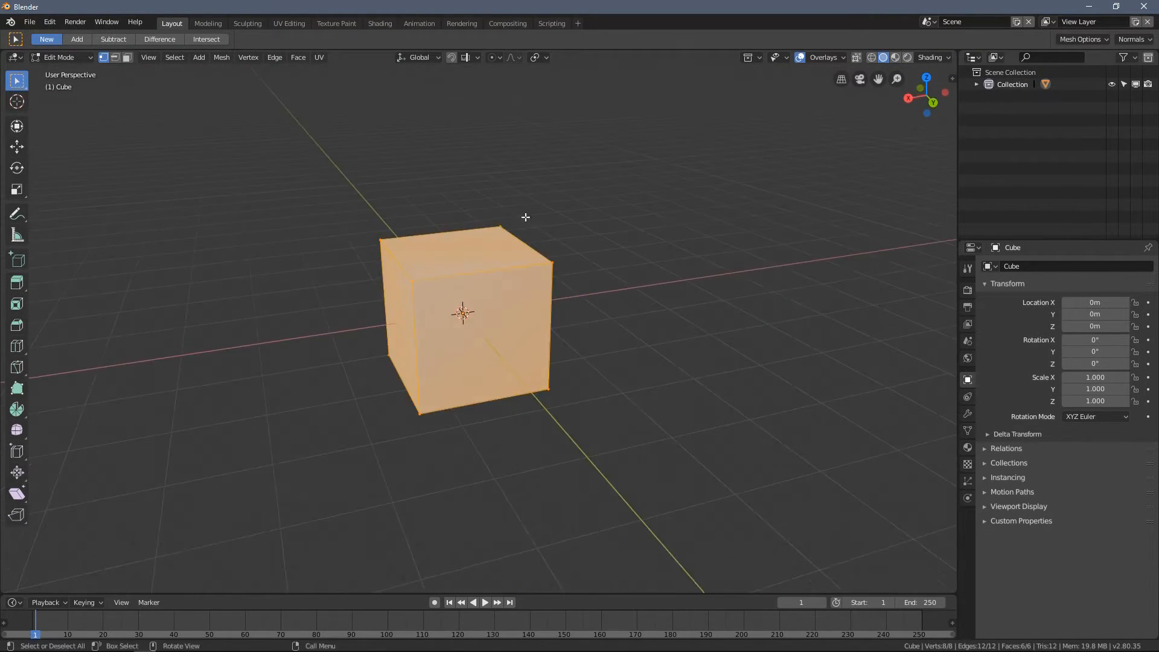
- Deselect all of the cube's vertices
middle_drag(509, 300, 584, 247)
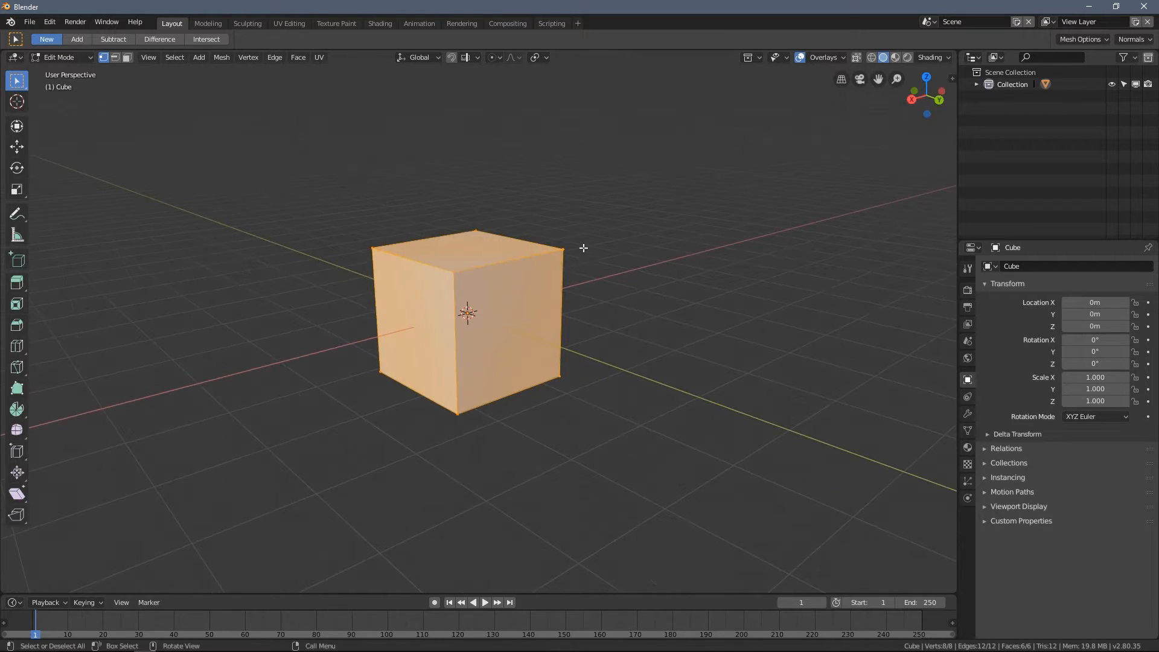
click(557, 183)
mouse_move(536, 194)
middle_down()
mouse_move(592, 197)
mouse_move(521, 207)
middle_up()
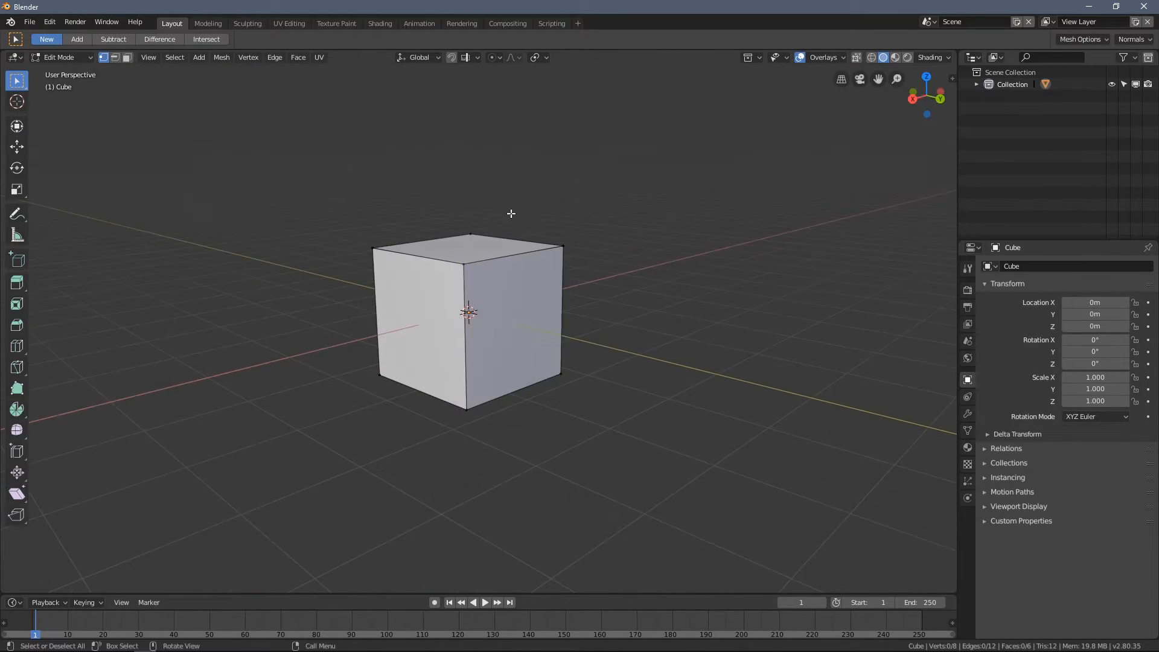
- Examine the cube's corner vertices, edges and faces from several sides and at different distances
middle_drag(466, 360, 482, 292)
scroll(466, 294, up, 2)
scroll(461, 289, down, 1)
scroll(510, 297, up, 2)
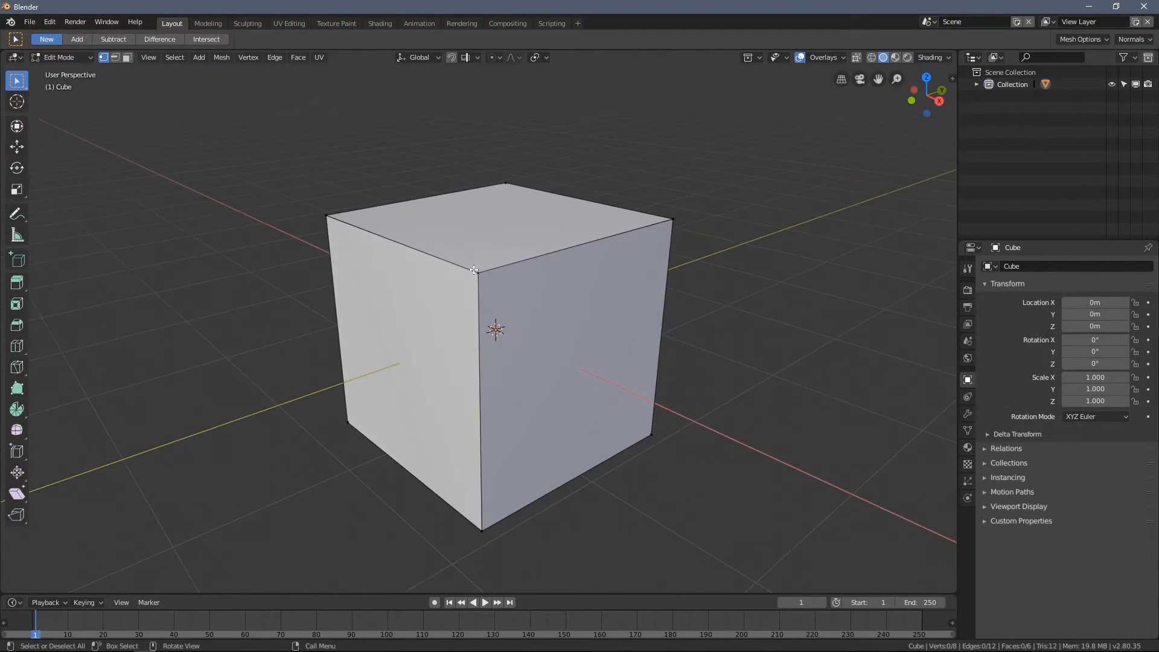
scroll(489, 273, up, 3)
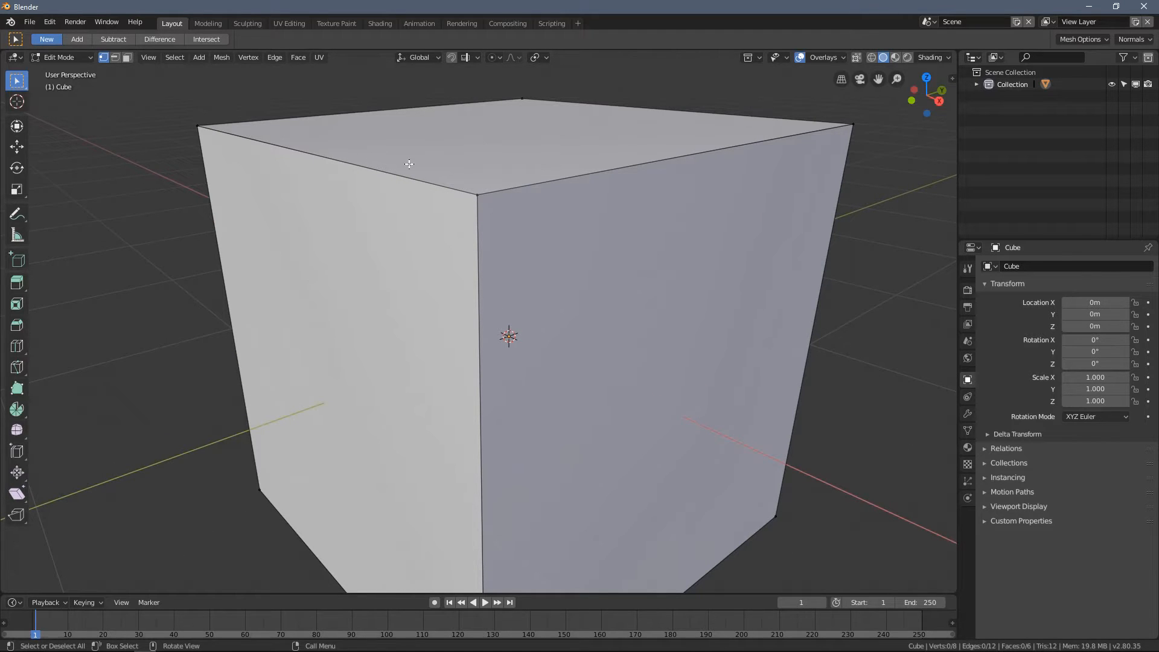
scroll(499, 280, down, 3)
middle_drag(548, 257, 605, 264)
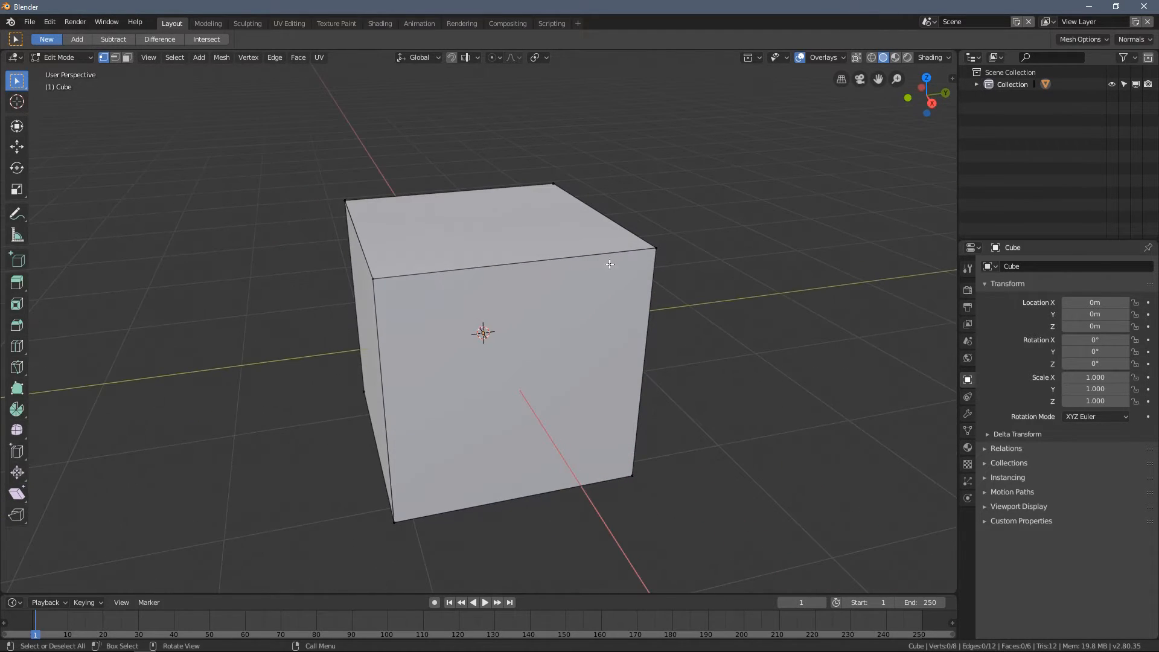
middle_drag(324, 251, 365, 239)
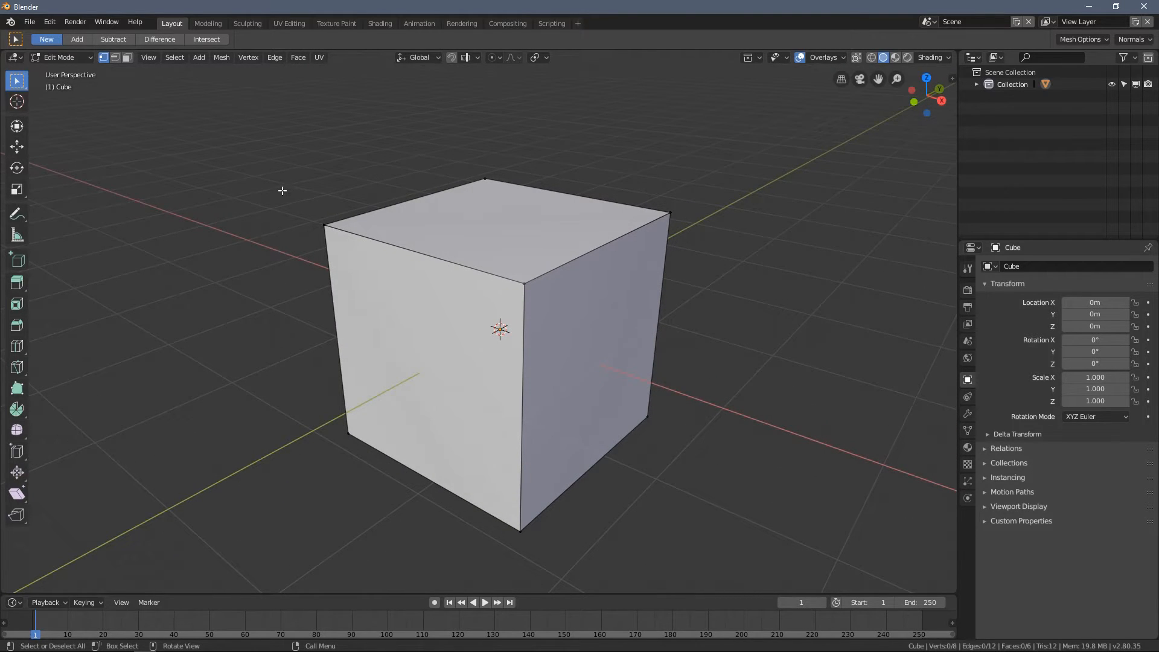
- Compare the cube in Object Mode and Edit Mode by switching between them, ending in Edit Mode
key(Tab)
middle_drag(401, 238, 389, 223)
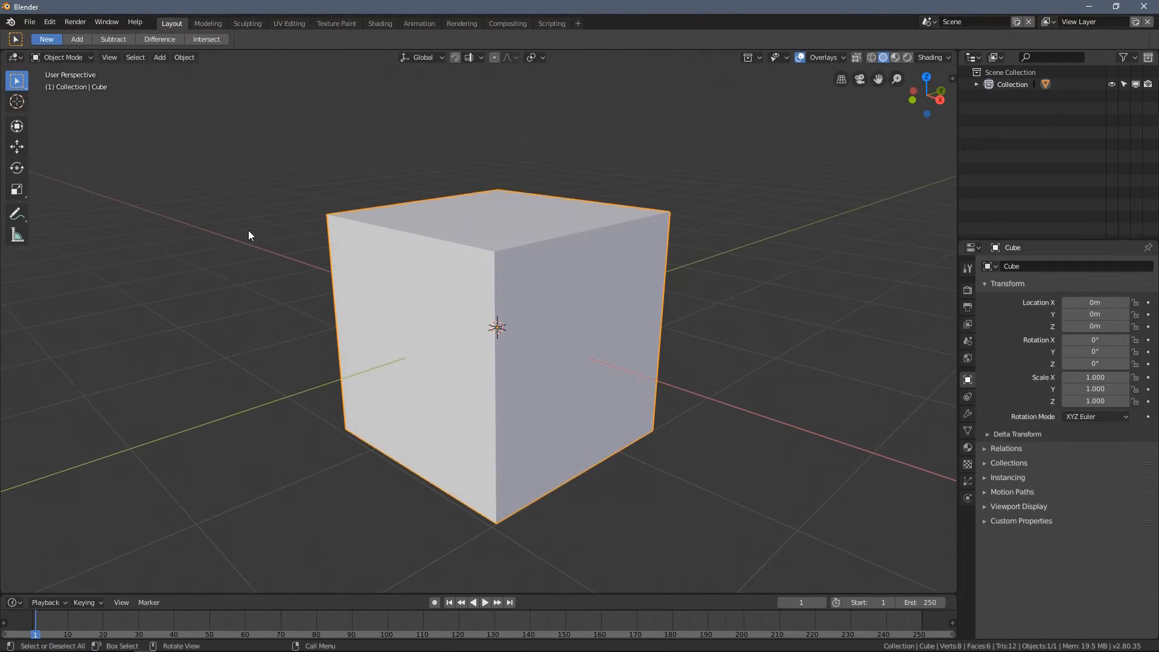
scroll(265, 226, down, 3)
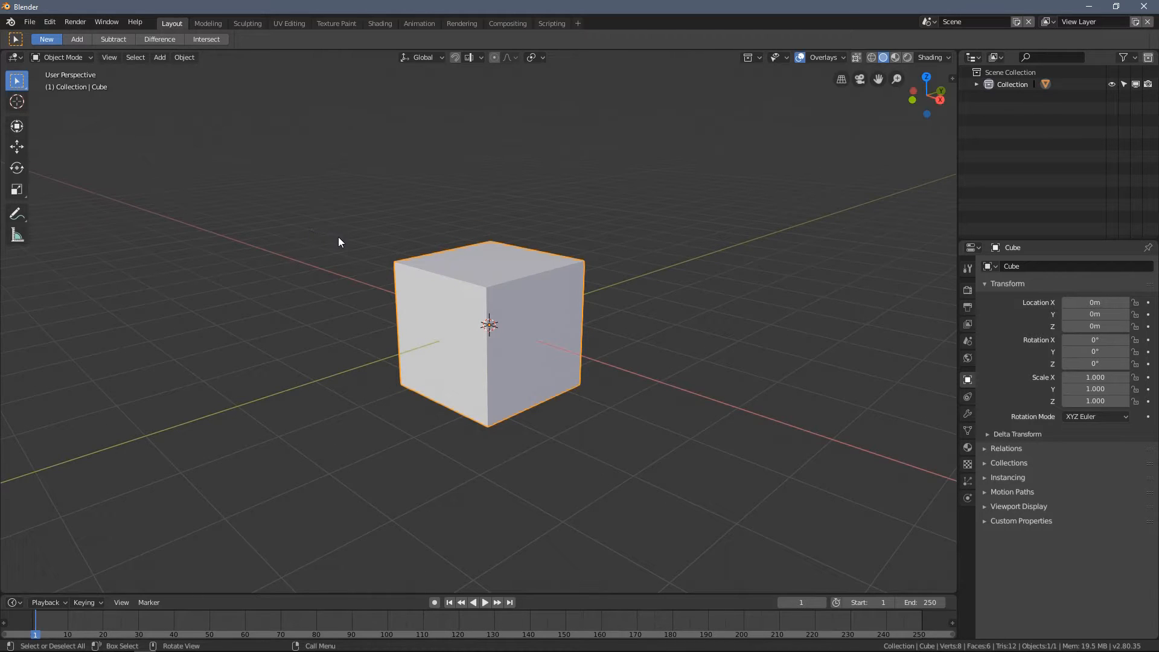
key(Tab)
scroll(427, 222, up, 3)
middle_drag(435, 229, 572, 267)
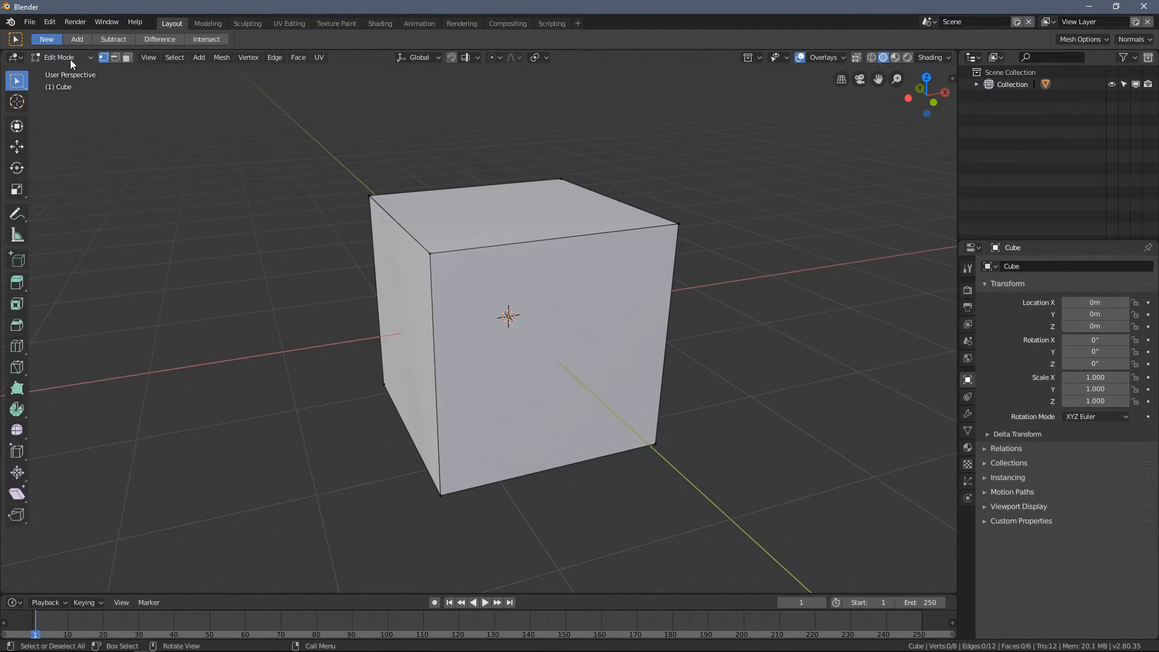
key(Tab)
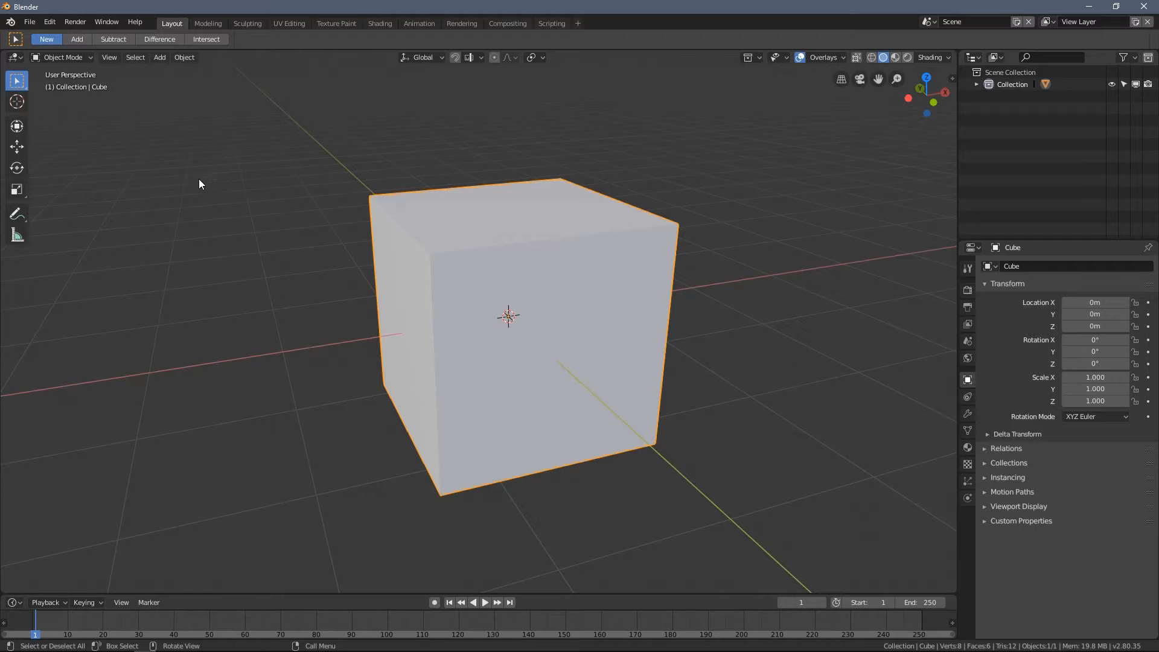
key(Tab)
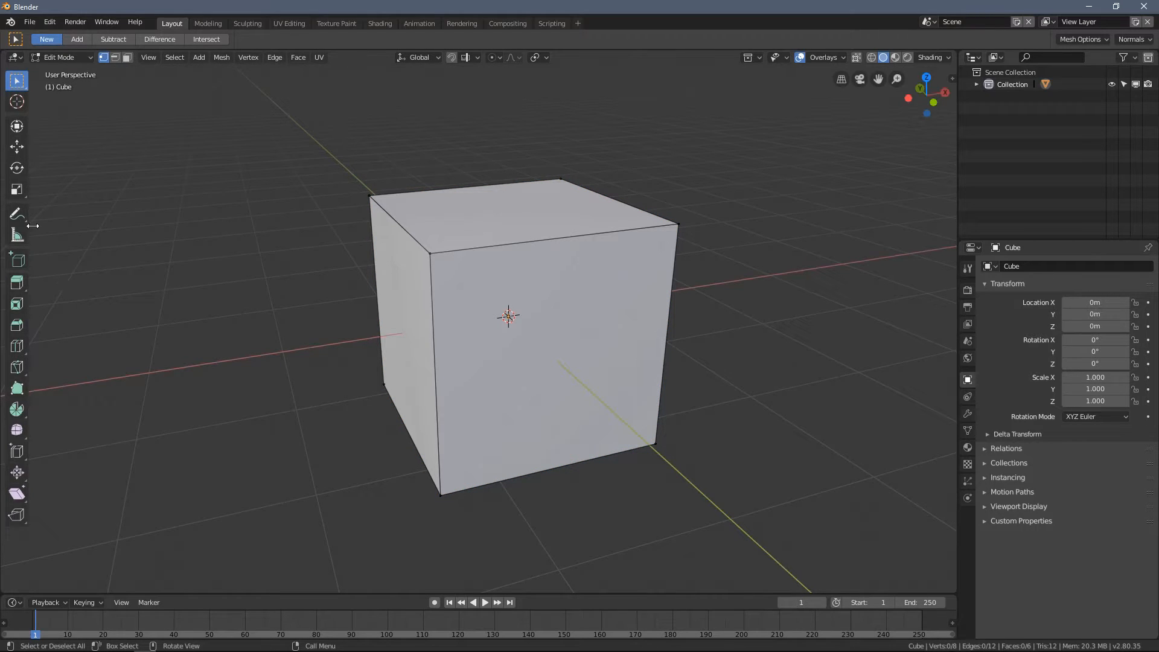
- Widen the tool list to show the tool names and compare the tools offered in Object Mode and Edit Mode
drag(32, 227, 114, 227)
key(Tab)
key(Tab)
key(Tab)
key(Tab)
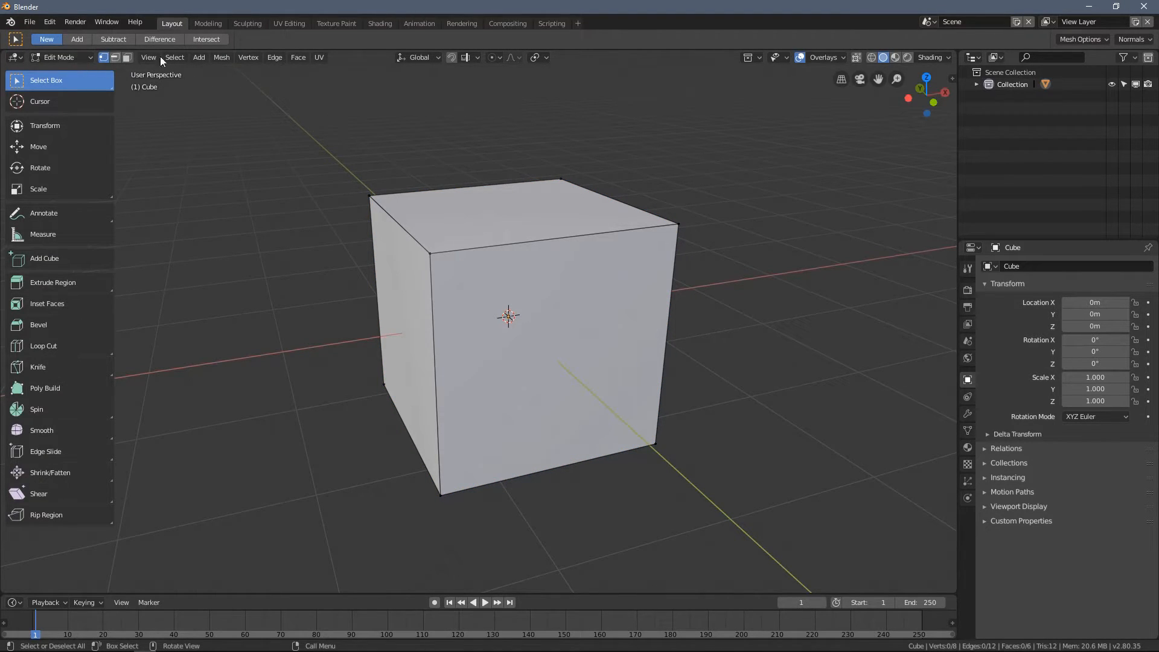
key(Tab)
key(Tab)
key(Tab)
key(Tab)
- Select individual corner vertices of the cube one after another, including a top corner and a bottom corner
middle_drag(325, 182, 458, 198)
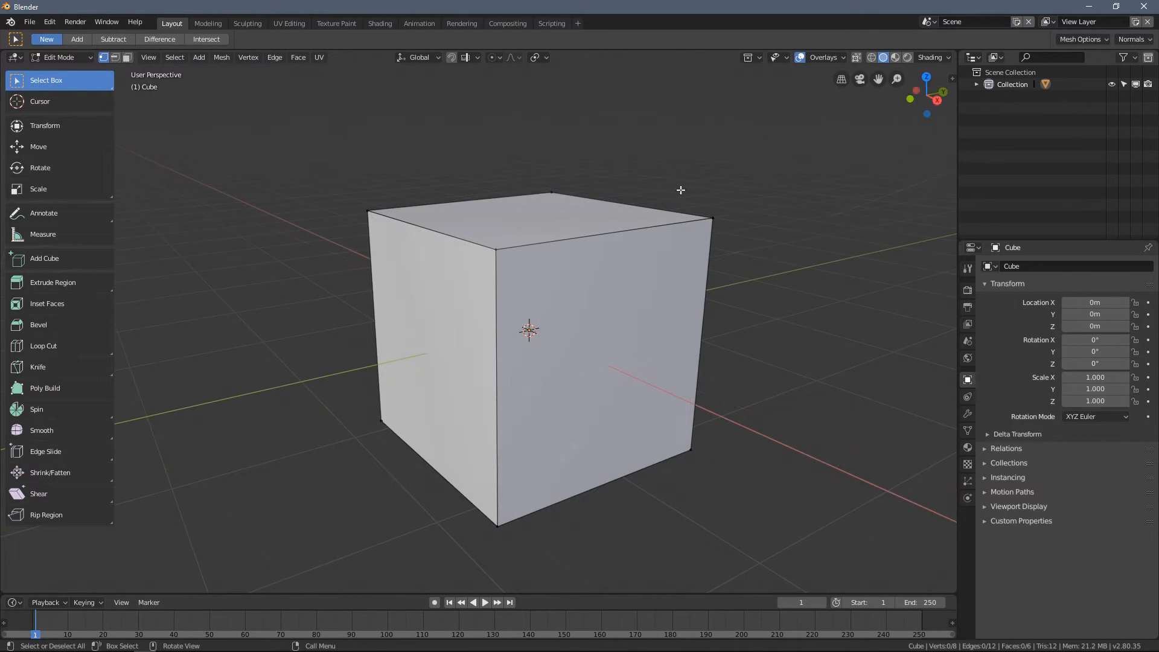
scroll(607, 217, up, 3)
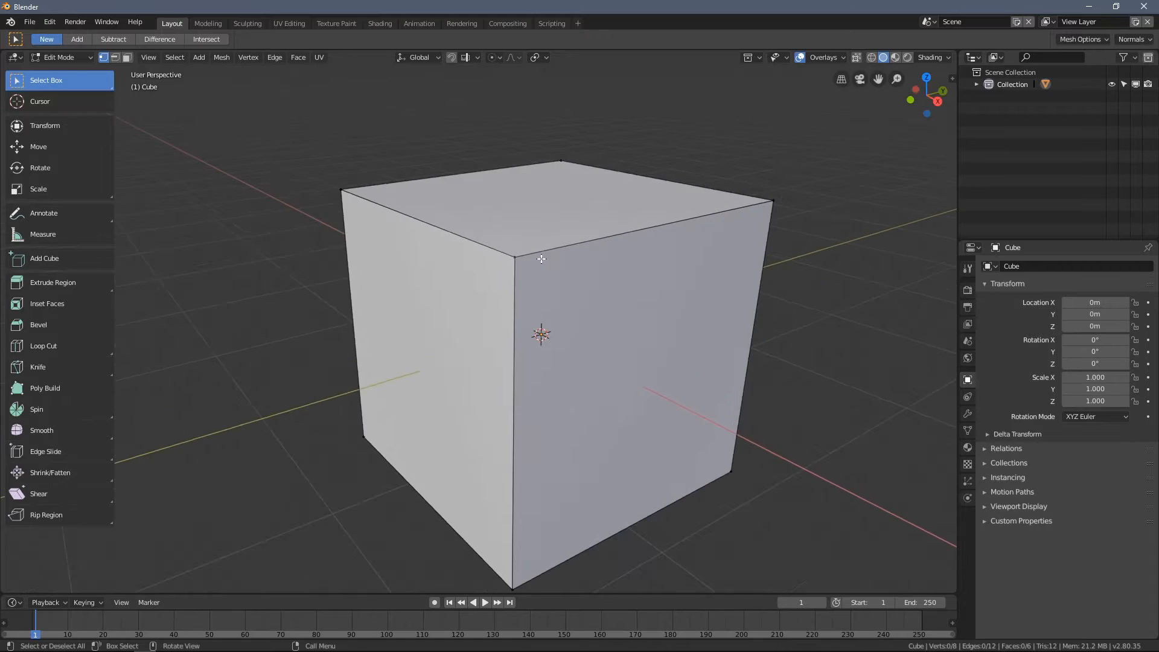
middle_drag(557, 235, 529, 238)
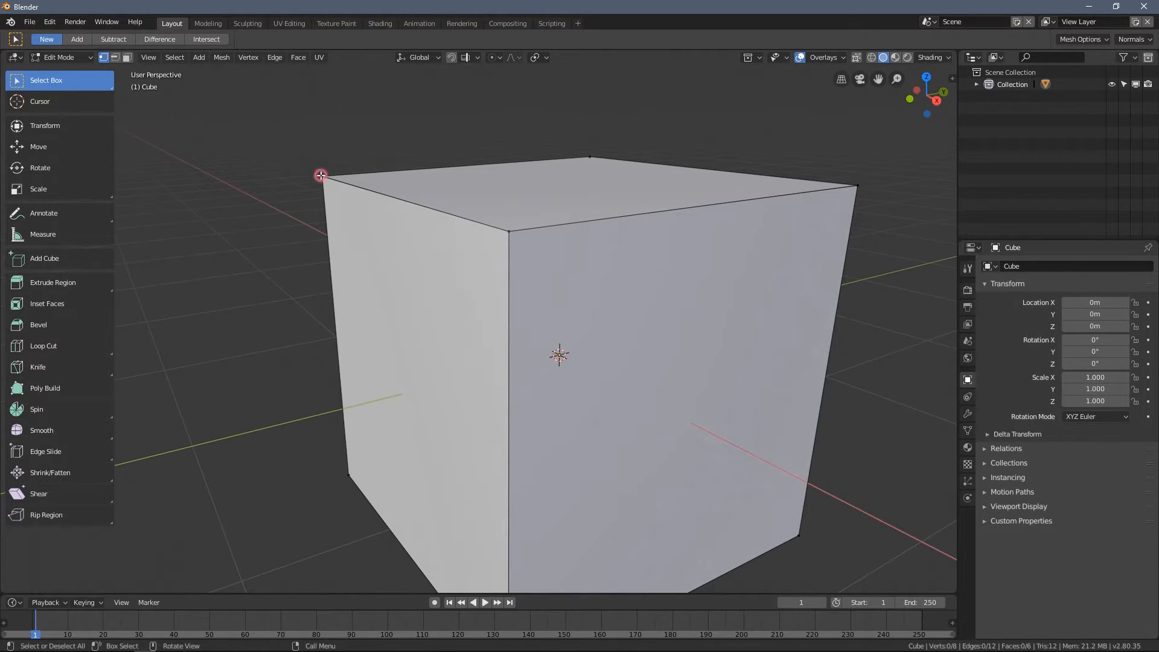
click(859, 187)
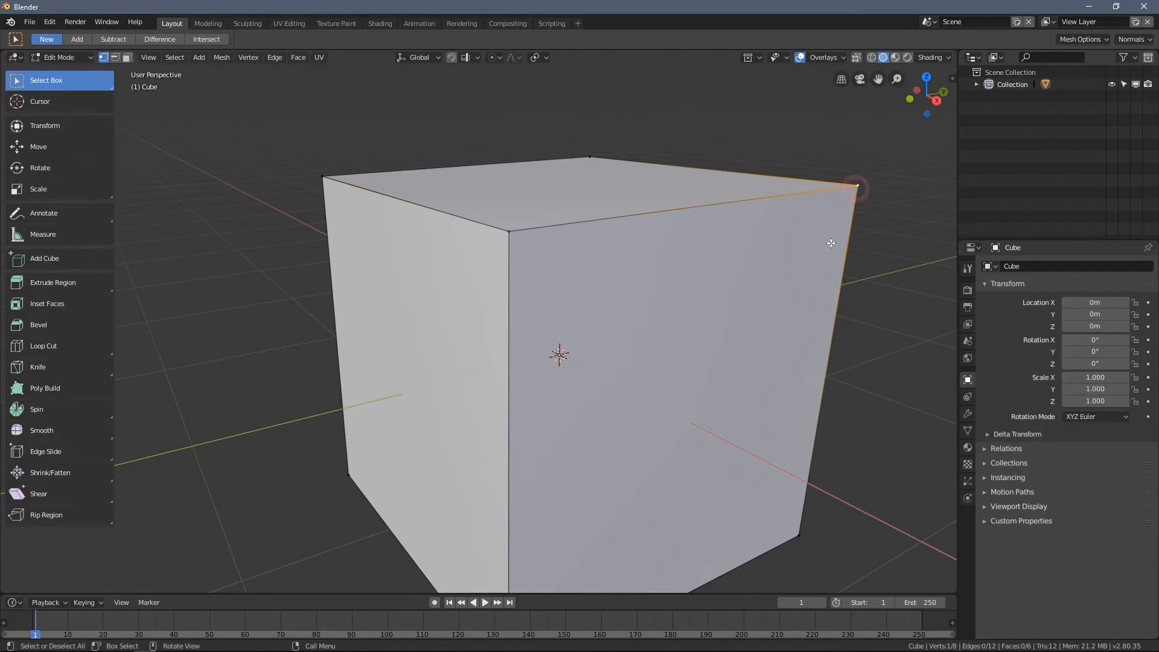
scroll(732, 296, down, 2)
shift+middle_drag(732, 296, 733, 259)
click(513, 459)
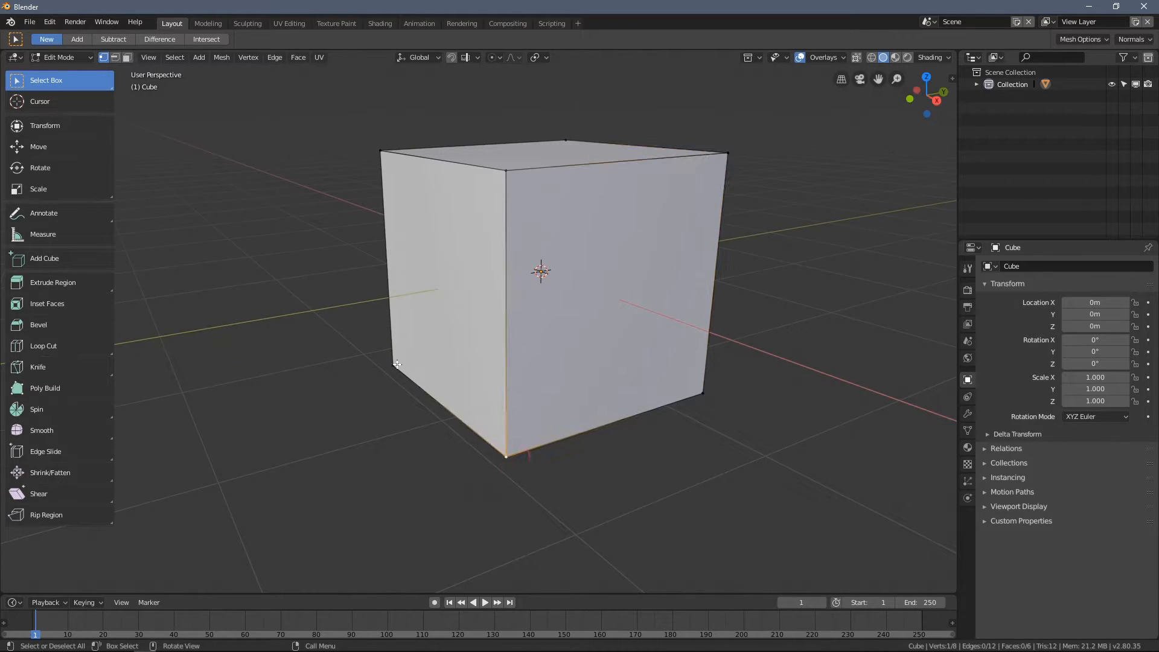
middle_drag(707, 395, 641, 285)
click(571, 246)
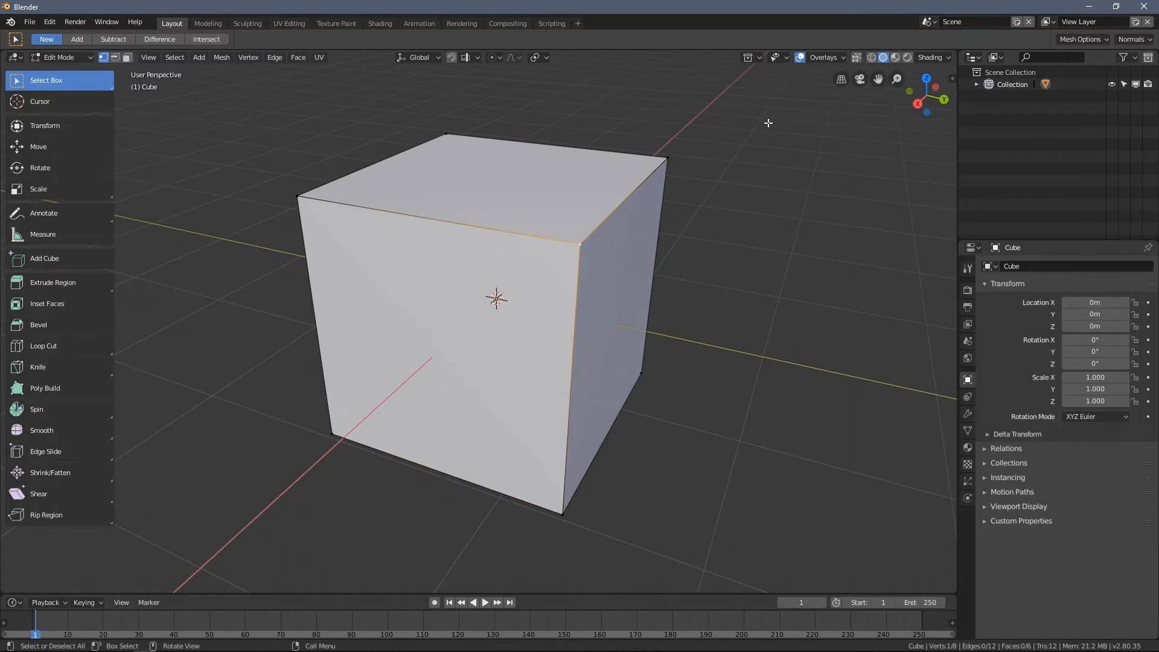
- Turn on X-ray display and select several corner vertices of the see-through cube
click(856, 56)
middle_drag(580, 199, 564, 333)
click(535, 276)
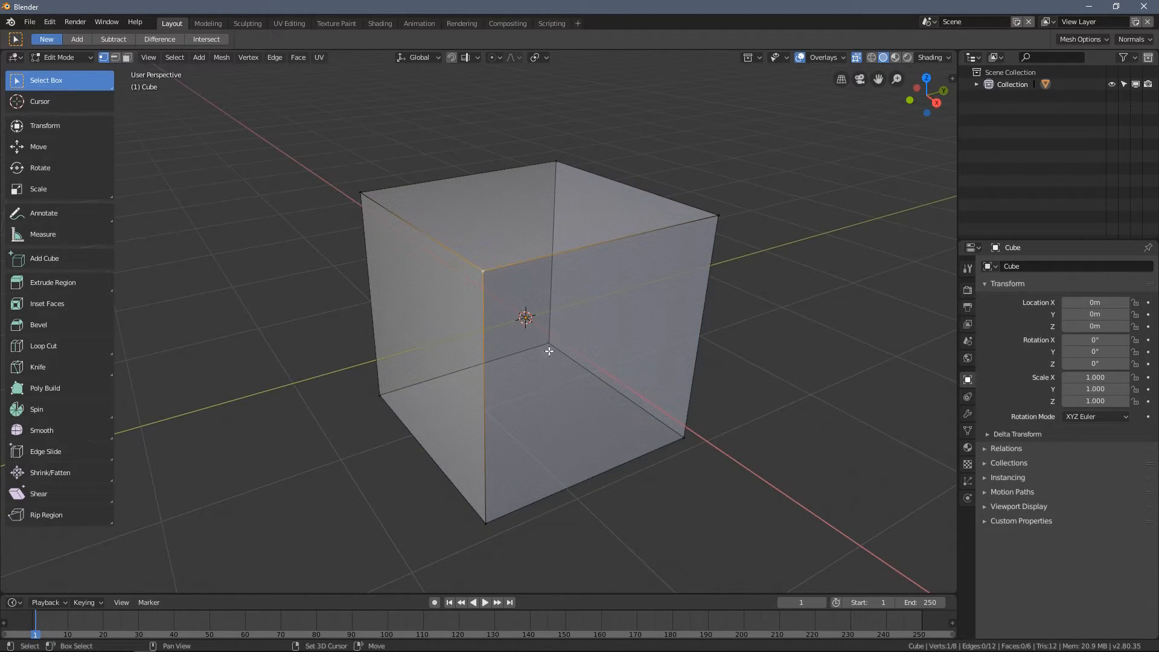
shift+click(384, 391)
middle_drag(383, 392, 515, 405)
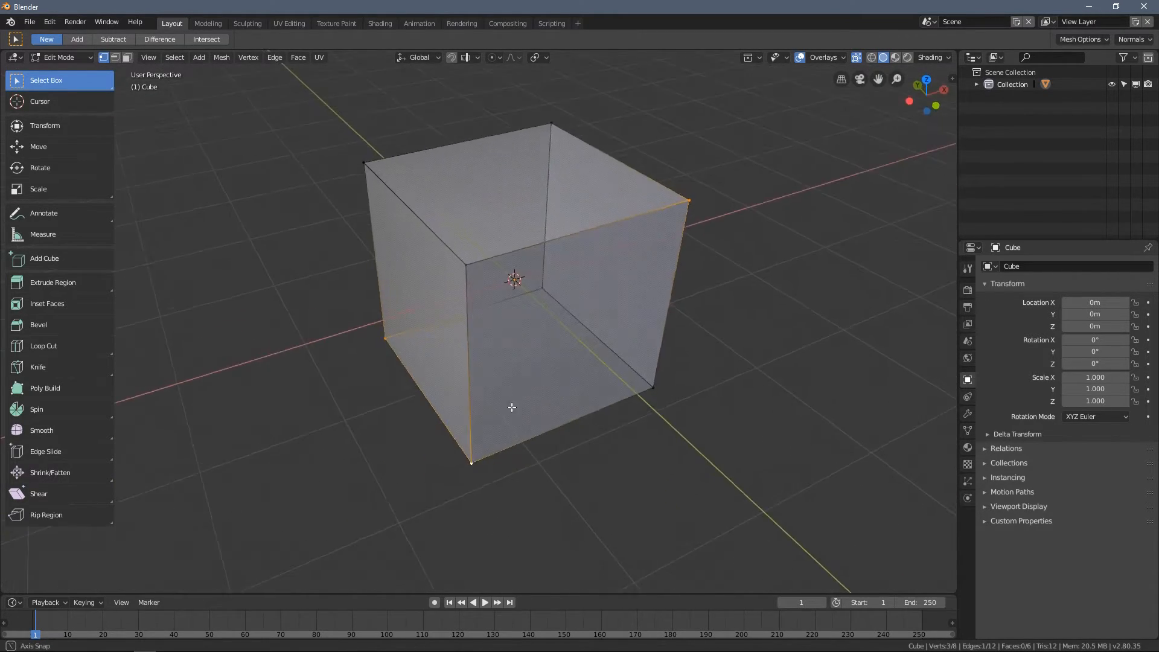
- Select the two end vertices of one top edge of the cube and move them together
click(368, 160)
middle_drag(492, 283, 534, 221)
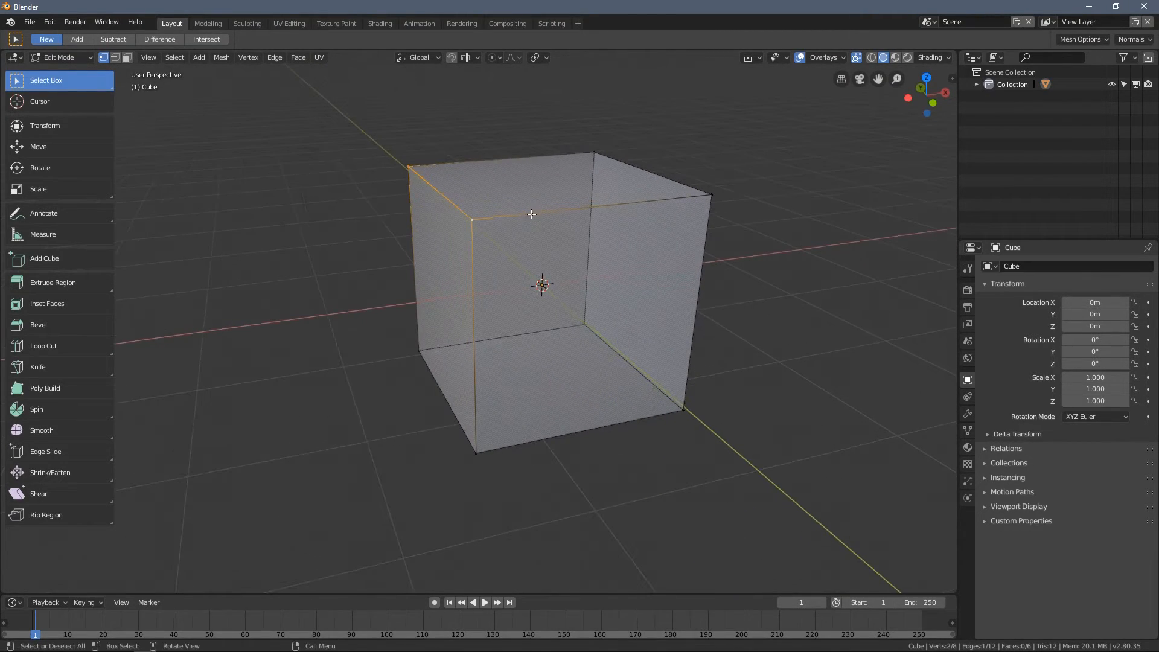
key(g)
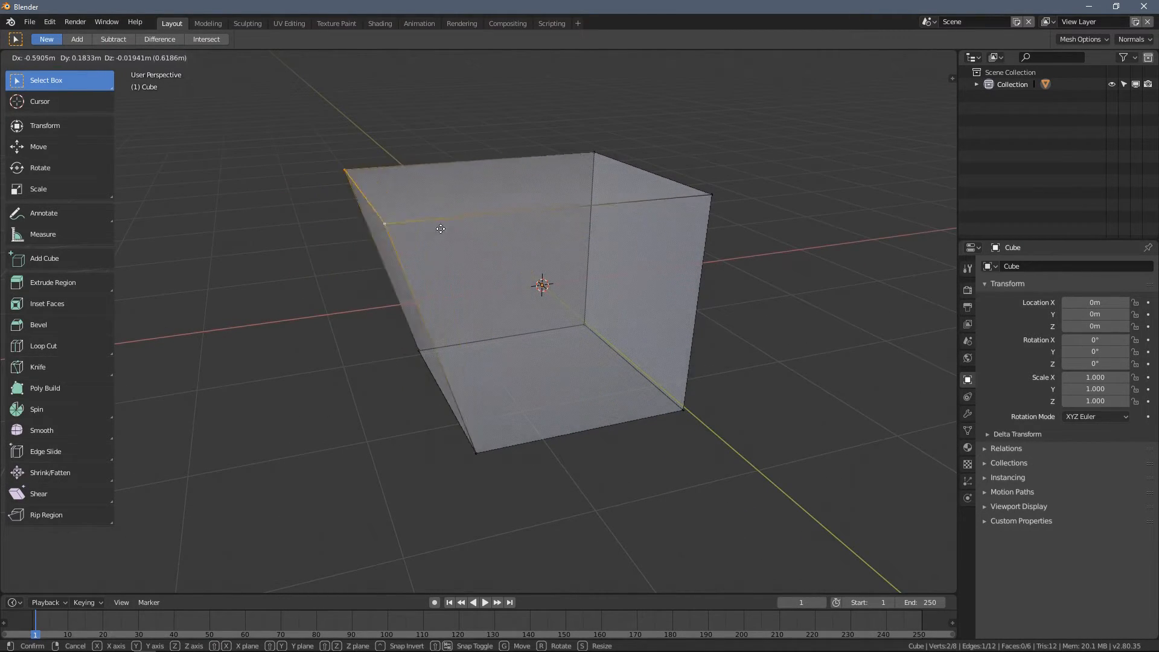
click(575, 252)
- Move single top corner vertices of the cube to new positions to distort its upper part
middle_drag(624, 293, 594, 227)
click(692, 205)
key(g)
click(710, 245)
click(733, 209)
middle_drag(764, 239, 747, 234)
key(g)
click(662, 246)
- Raise two bottom corner vertices of the cube one after another to skew its base
scroll(652, 284, down, 3)
middle_drag(634, 337, 616, 319)
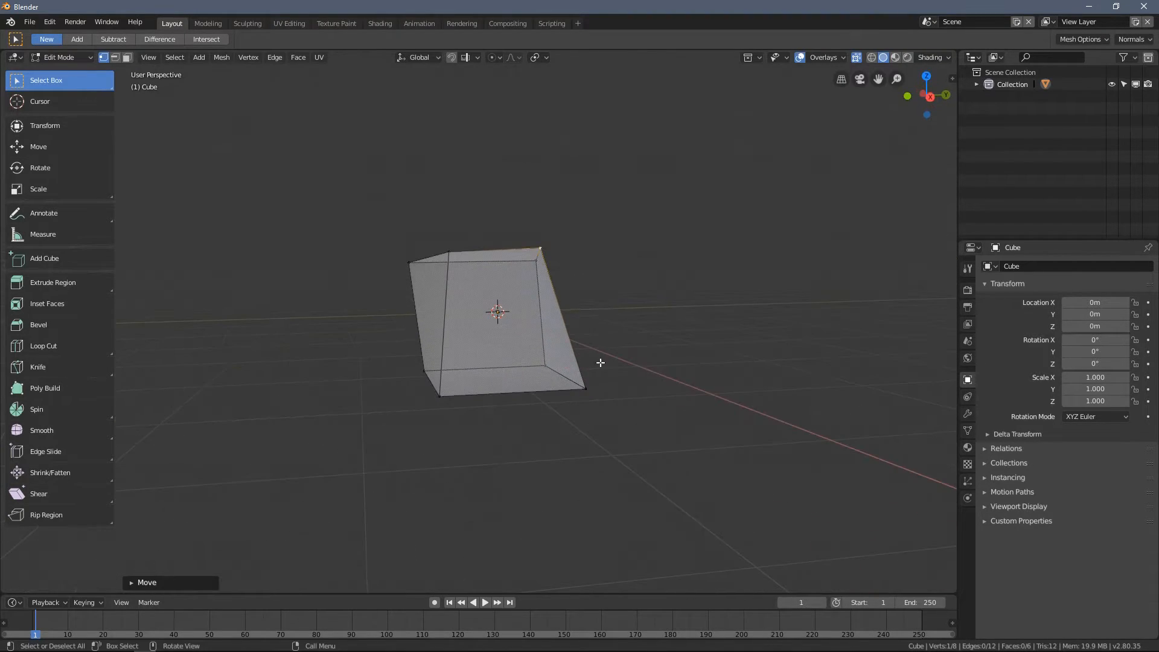
click(584, 382)
key(g)
click(592, 329)
click(436, 402)
key(g)
click(396, 366)
middle_drag(419, 377, 552, 393)
right_click(468, 386)
key(Escape)
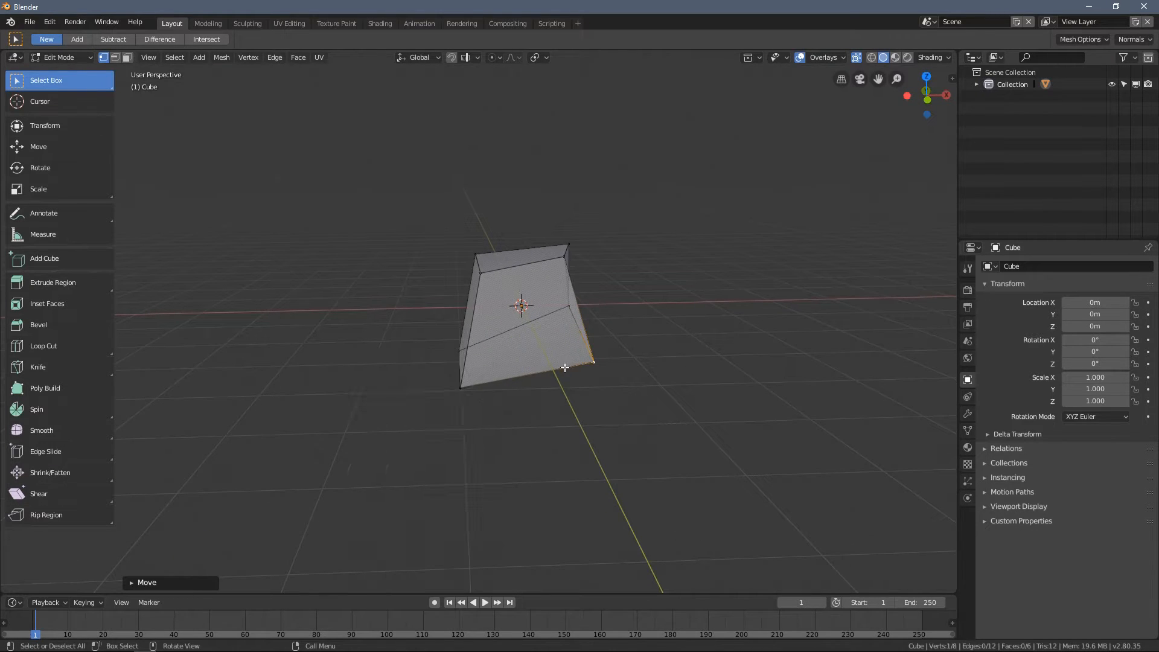
- Raise another bottom corner vertex of the skewed cube, adjusting it from a second viewing angle
click(449, 382)
key(g)
click(427, 342)
middle_drag(427, 342, 471, 353)
key(g)
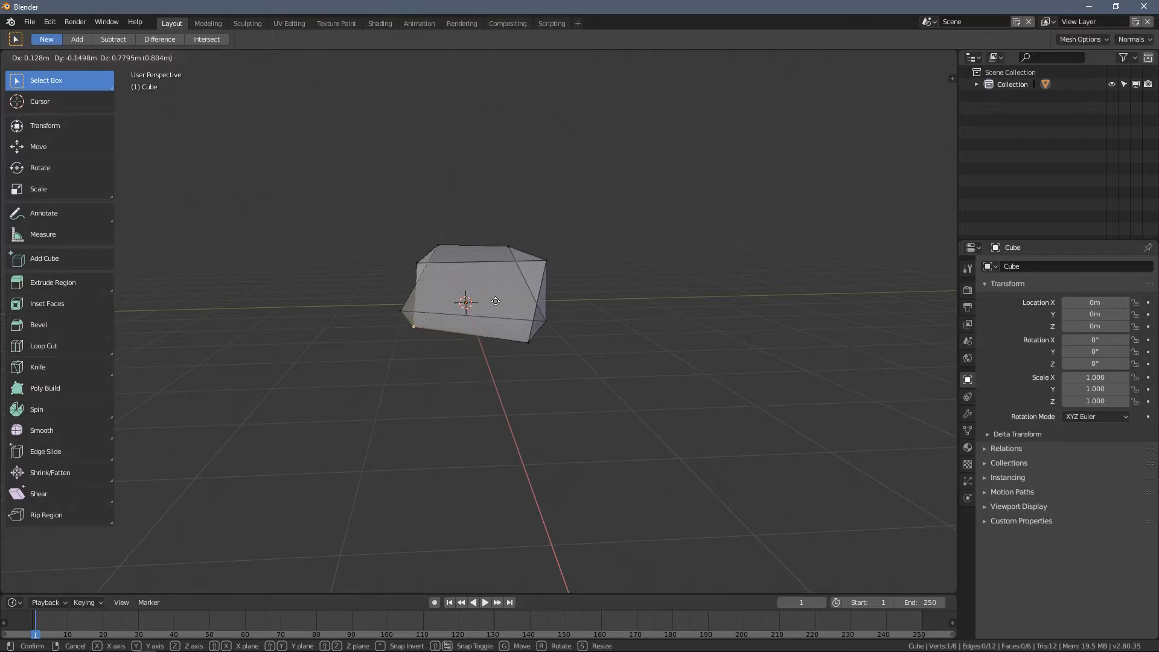
click(457, 315)
- Return to Object Mode and turn off the viewport overlays and the X-ray display
mouse_move(457, 315)
middle_down()
mouse_move(549, 329)
mouse_move(520, 386)
mouse_move(456, 323)
middle_up()
scroll(622, 331, up, 3)
key(Tab)
middle_drag(632, 319, 825, 43)
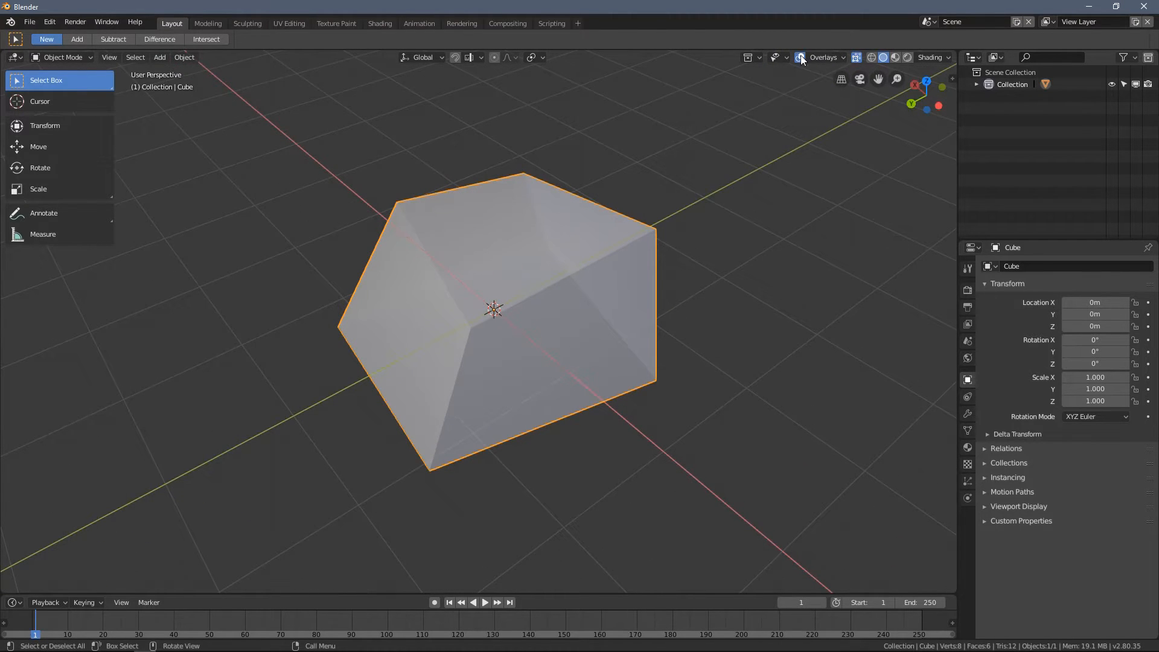
click(801, 57)
middle_drag(667, 228, 635, 194)
click(858, 58)
middle_drag(695, 169, 472, 301)
- Re-enter Edit Mode and move the near top corner vertex of the block in two passes
key(Tab)
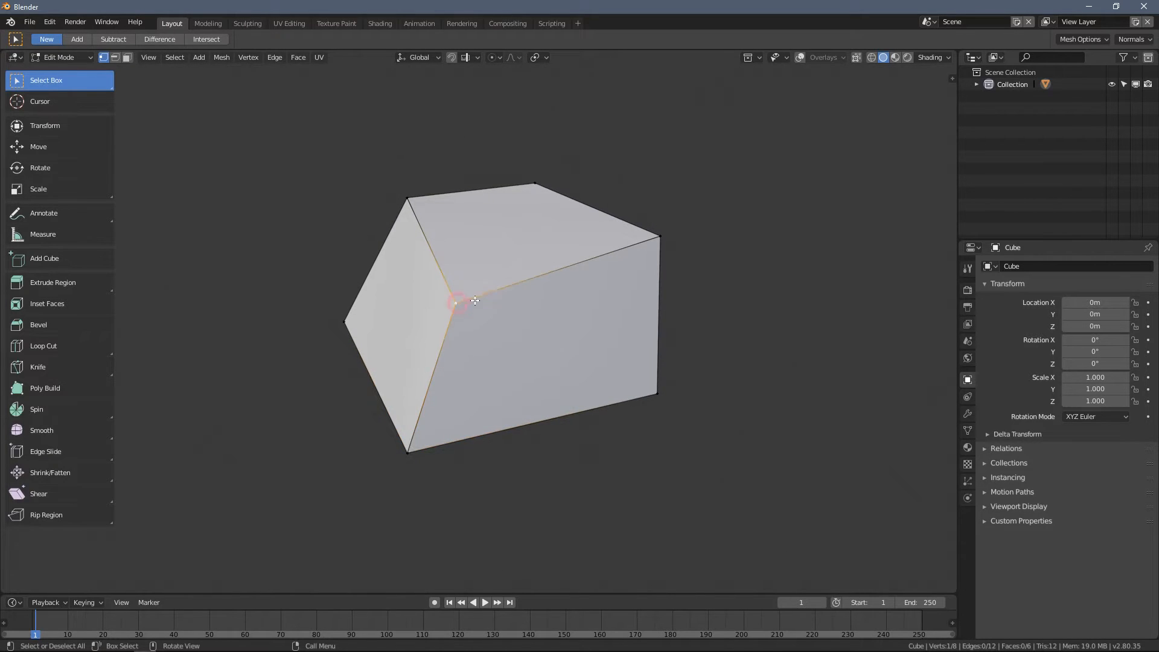
key(g)
click(518, 255)
middle_drag(518, 254, 559, 271)
key(g)
click(571, 278)
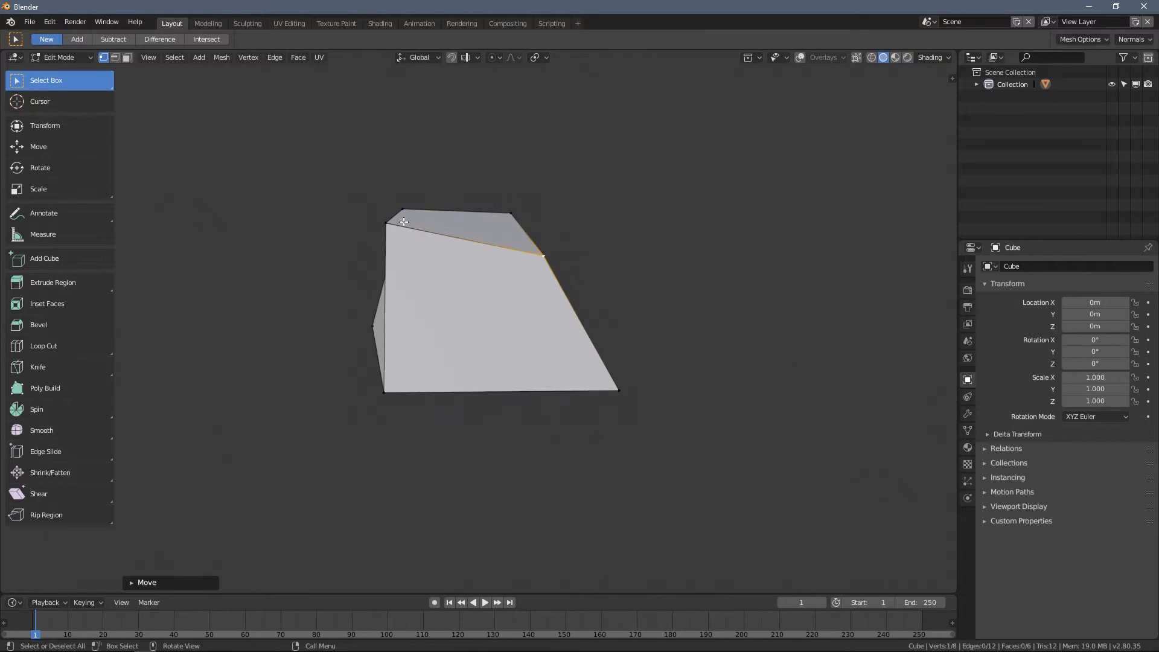
- Move a neighbouring top corner vertex of the block inward and down
click(391, 220)
key(g)
click(426, 241)
middle_drag(426, 241, 516, 320)
- Reposition a side corner vertex of the block in two moves from different viewing angles
click(356, 307)
key(g)
click(392, 300)
middle_drag(395, 300, 329, 255)
key(g)
click(340, 244)
- Move one further corner vertex of the block slightly inward and up
click(326, 317)
key(g)
click(339, 303)
middle_drag(339, 303, 386, 275)
middle_drag(481, 250, 477, 271)
- Pull two corner vertices of the block outward in opposite directions
click(525, 259)
key(g)
click(562, 272)
click(415, 246)
key(g)
click(311, 225)
middle_drag(486, 256, 431, 251)
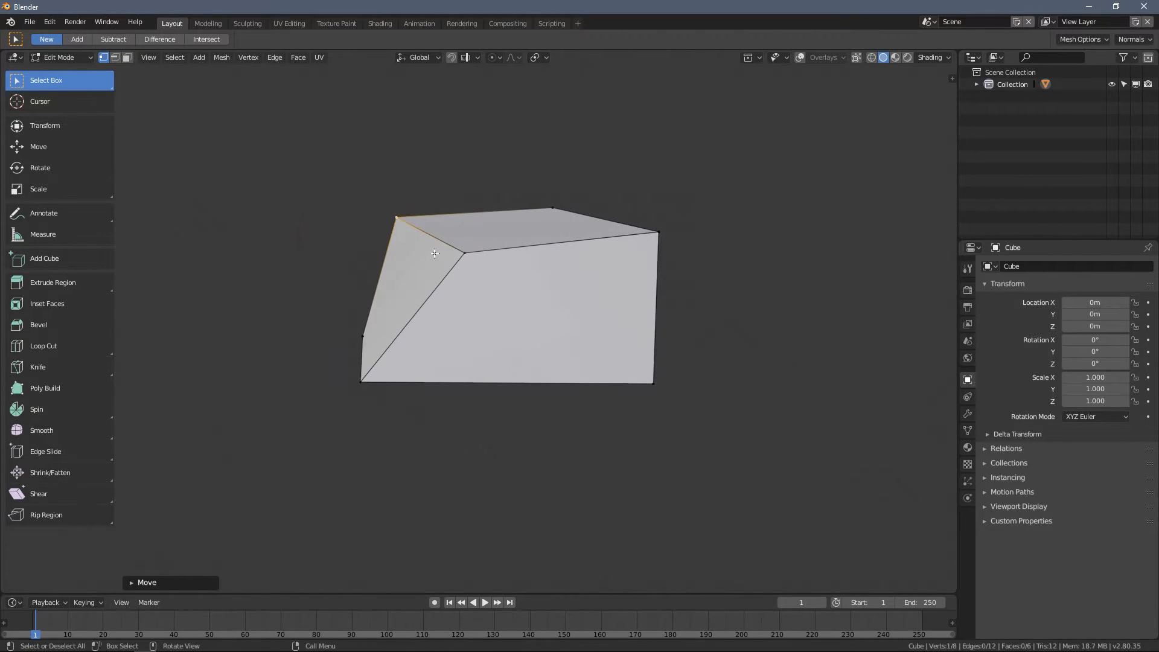
- Nudge a top corner vertex of the block slightly outward, and move the bottom corner vertex below it inward and up
click(458, 256)
key(g)
click(452, 250)
click(361, 381)
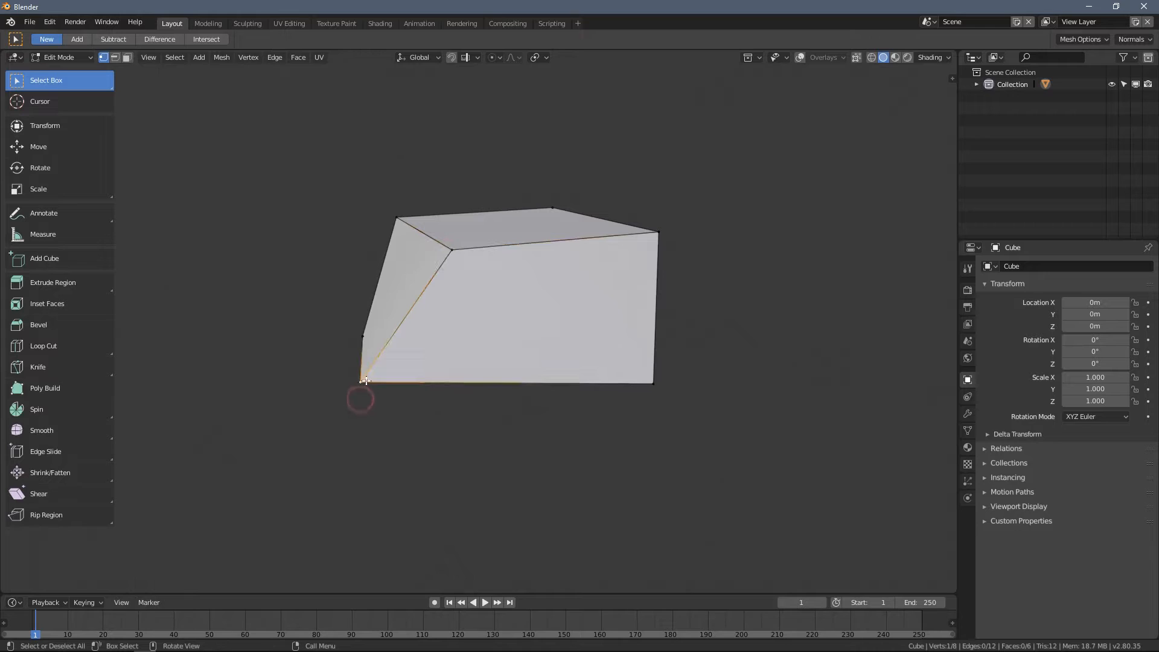
key(g)
click(435, 358)
- Move two more corner vertices of the block inward and up on an adjacent side
middle_drag(434, 359, 611, 326)
click(637, 349)
key(g)
click(605, 305)
click(638, 282)
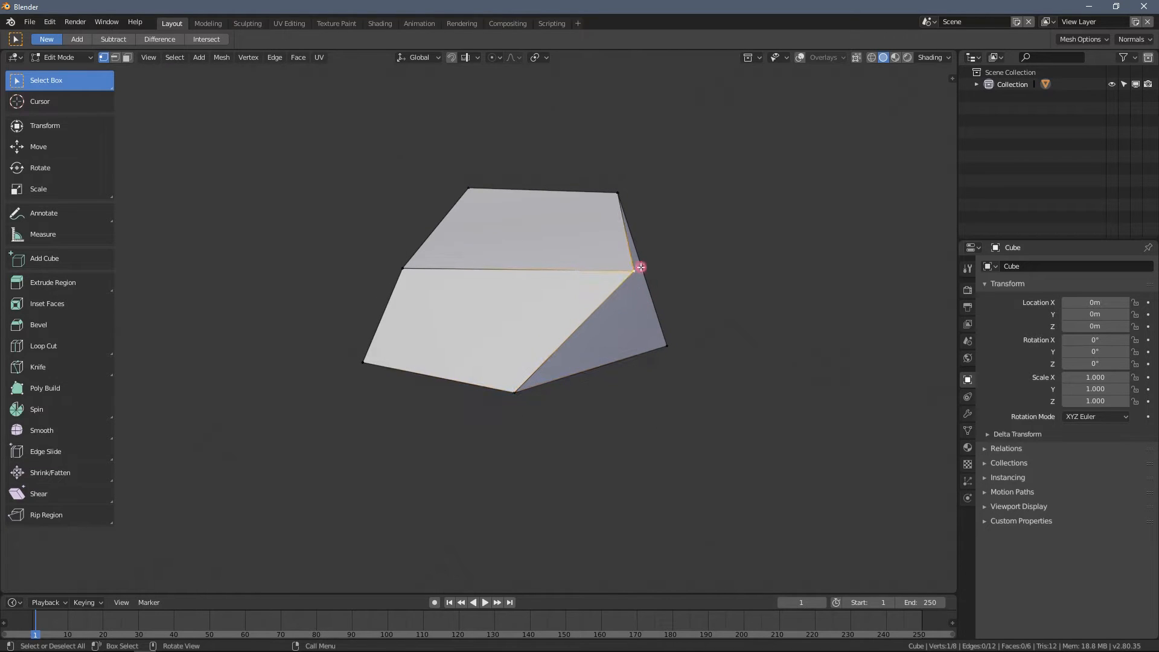
key(g)
click(585, 235)
- Reposition the selected top corner vertex from another viewing angle, and move a bottom corner vertex inward and up
middle_drag(585, 236, 419, 219)
key(g)
click(465, 251)
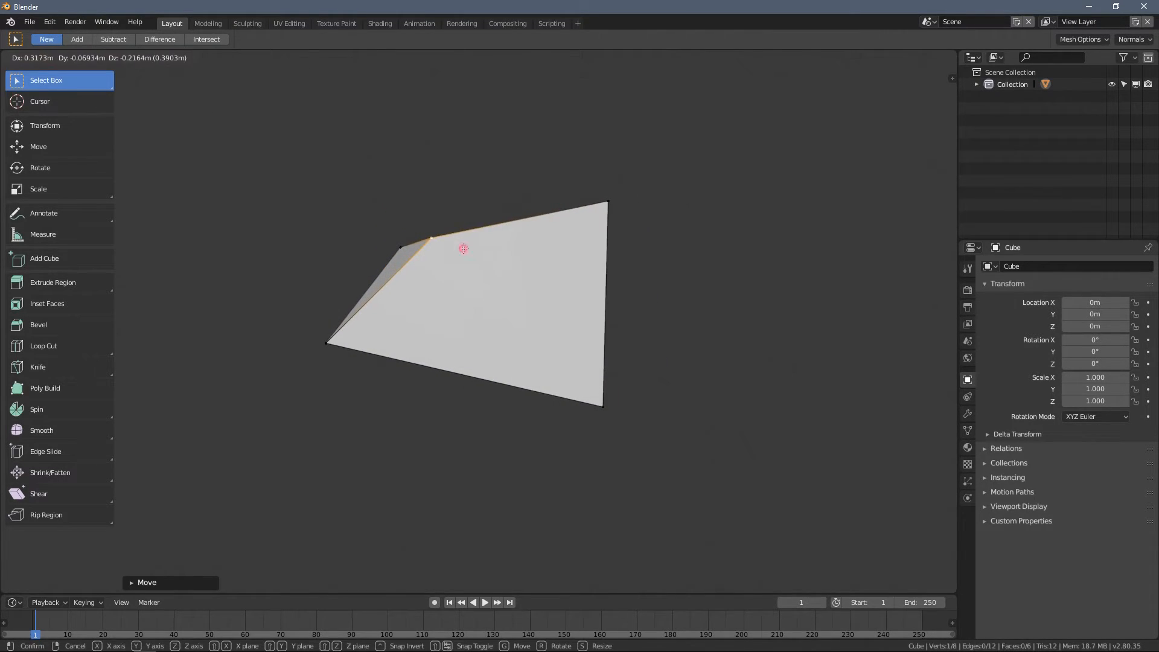
click(619, 411)
key(g)
click(564, 363)
- Turn the viewport overlays back on
middle_drag(564, 363, 502, 241)
middle_drag(530, 310, 603, 273)
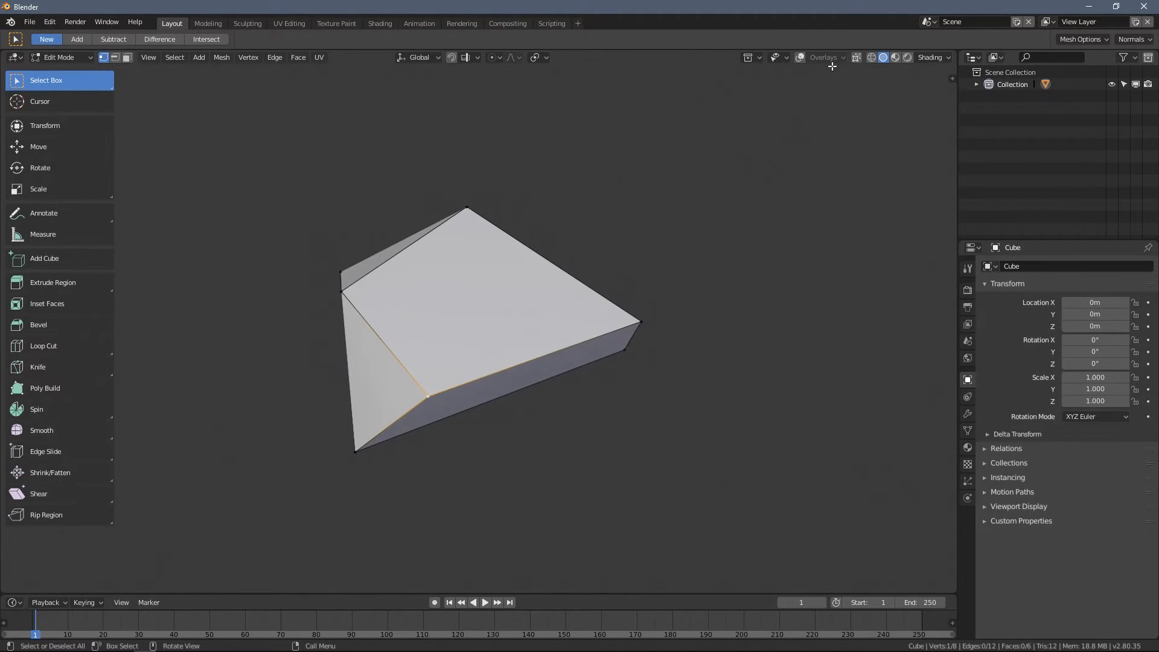
click(800, 57)
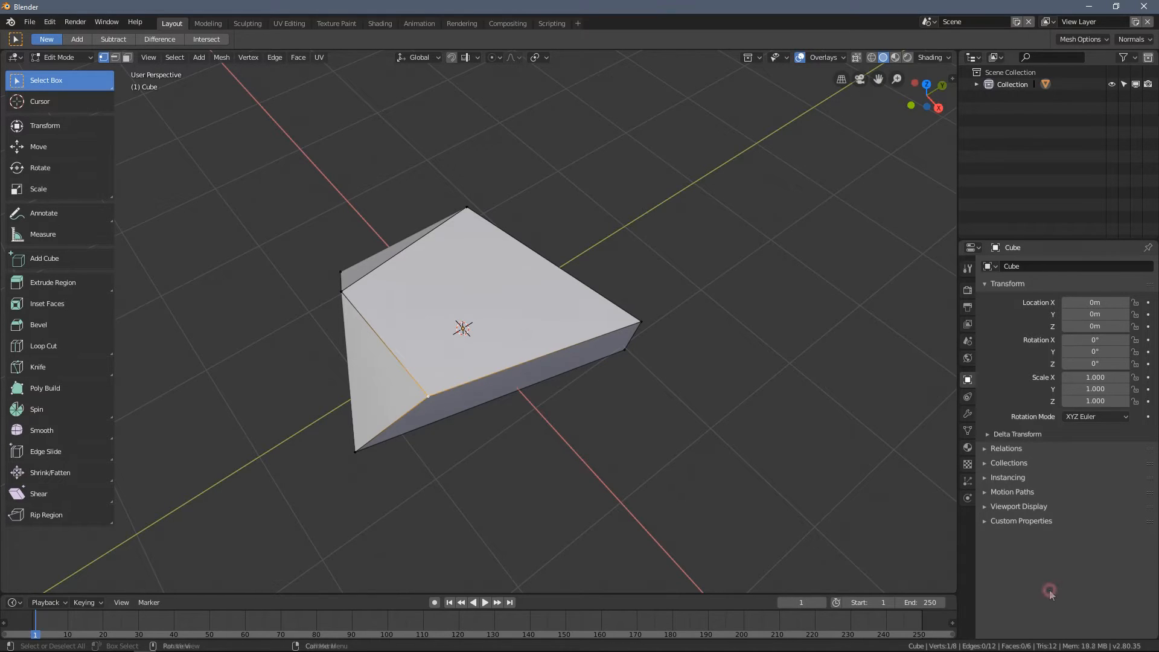
middle_drag(492, 295, 465, 308)
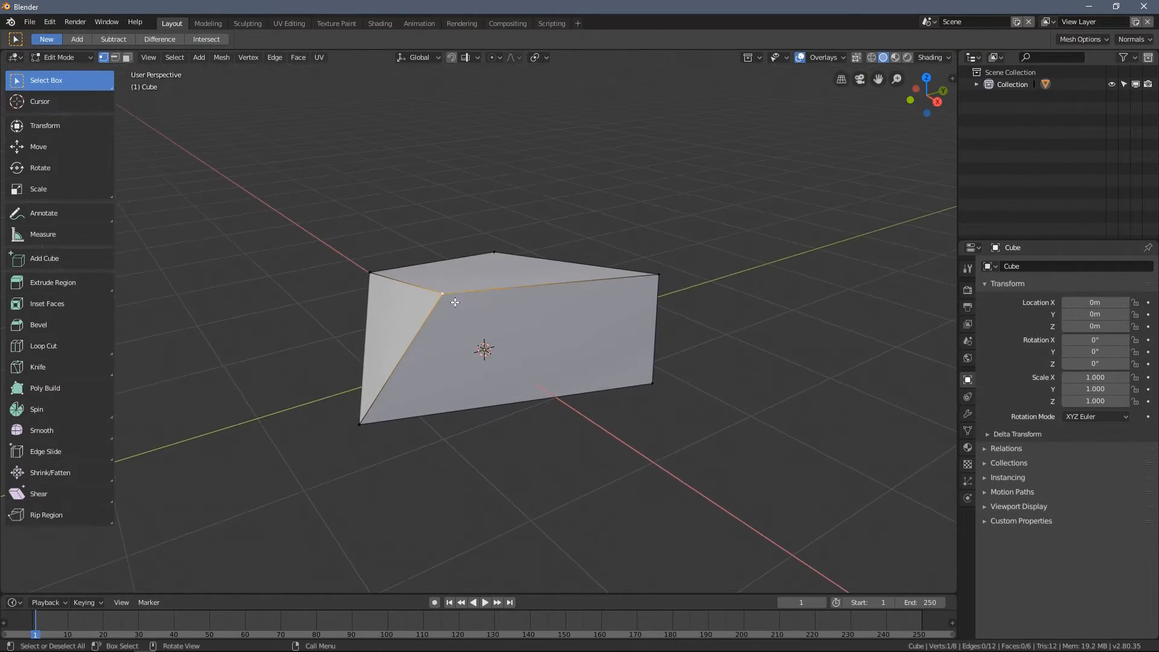
- Raise the selected top corner vertex and move the neighbouring top corner vertex inward and up
key(g)
click(454, 259)
click(655, 270)
middle_drag(669, 283, 587, 368)
key(g)
click(520, 309)
- Move one more top corner vertex of the block inward
middle_drag(423, 307, 376, 271)
click(336, 248)
key(g)
middle_drag(375, 288, 397, 263)
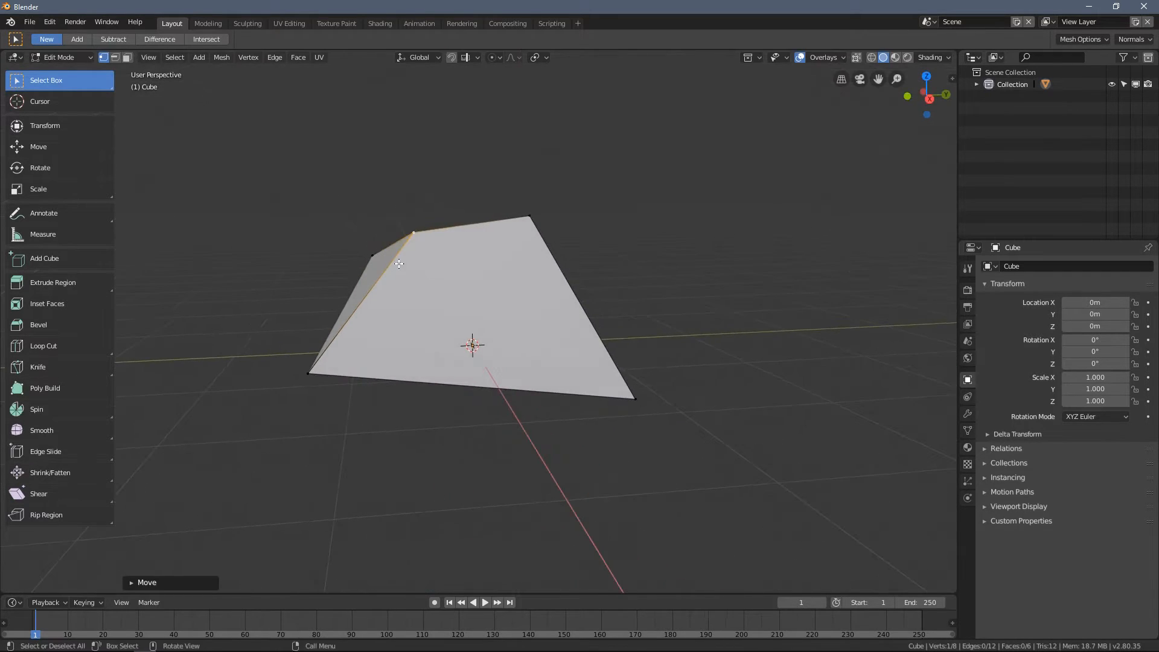
middle_drag(644, 389, 666, 253)
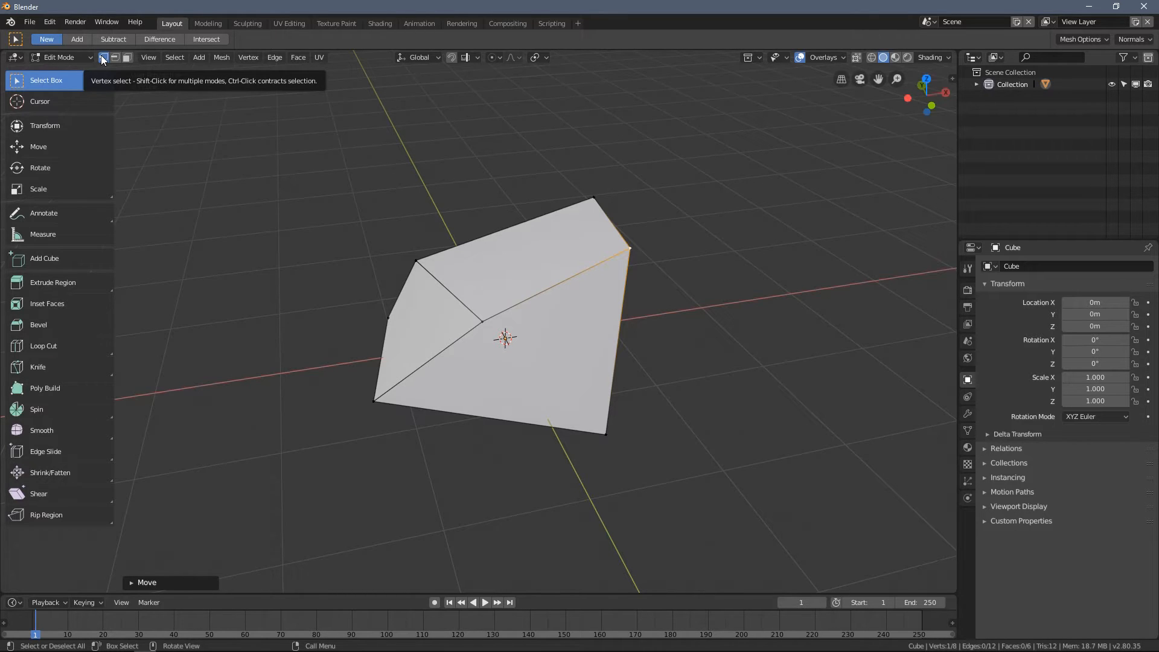
- Move the bottom corner vertex below the slanted edge slightly inward
click(381, 404)
key(g)
click(417, 425)
middle_drag(416, 424, 413, 383)
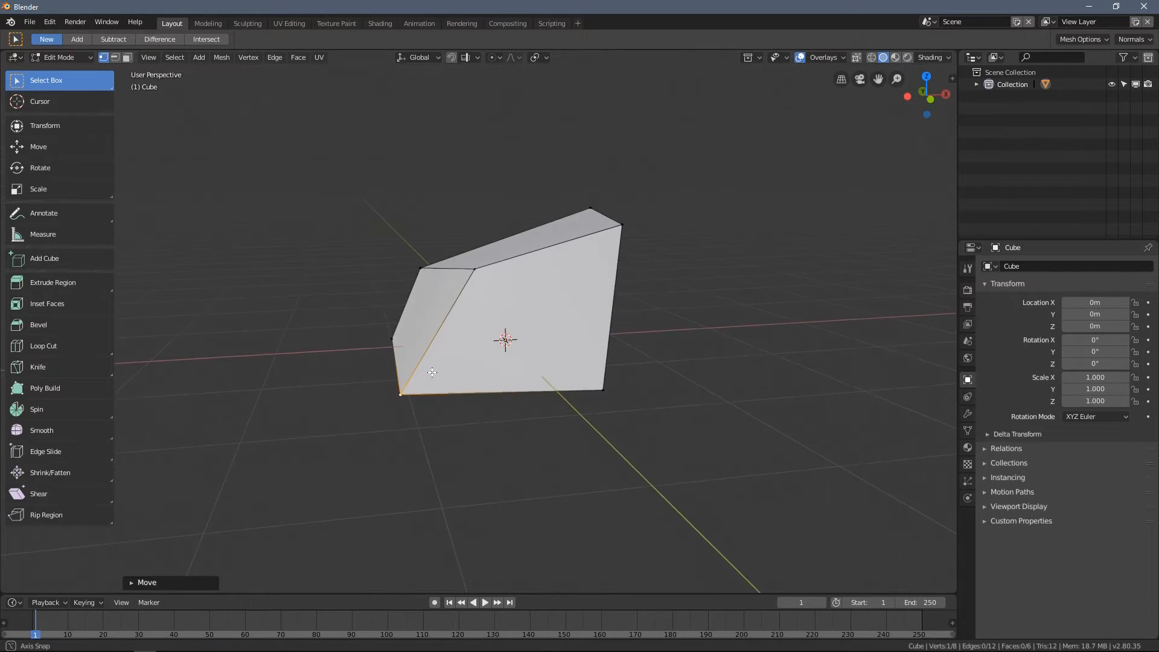
- Switch to edge selection and move one top edge of the block inward and slightly up
click(115, 59)
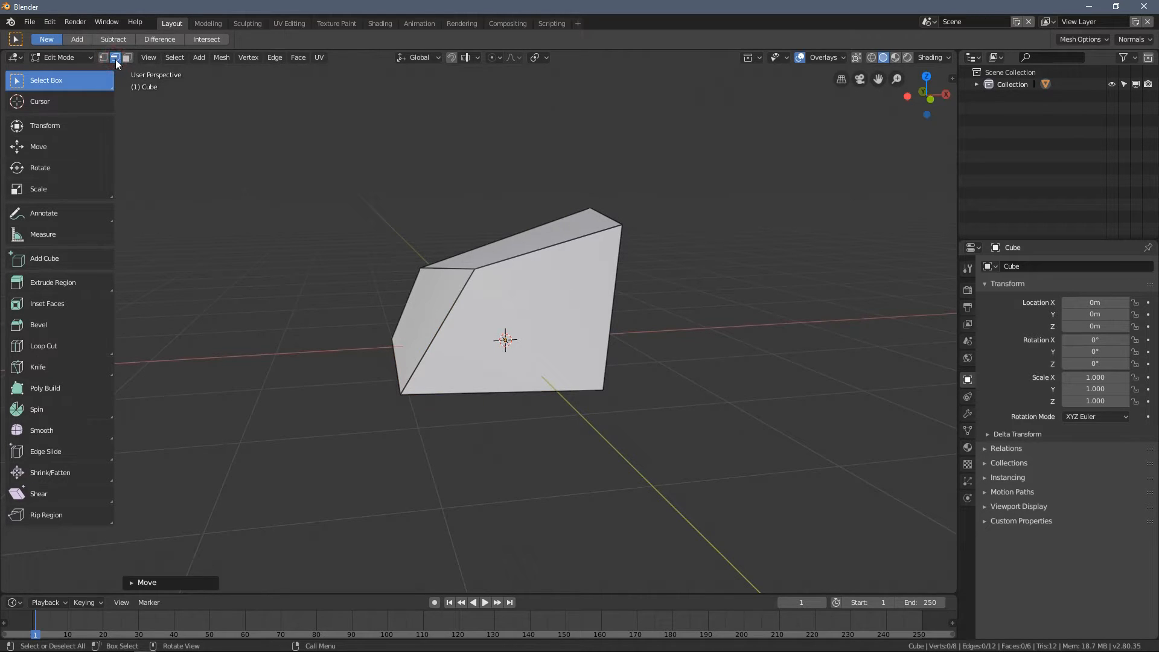
middle_drag(285, 129, 547, 304)
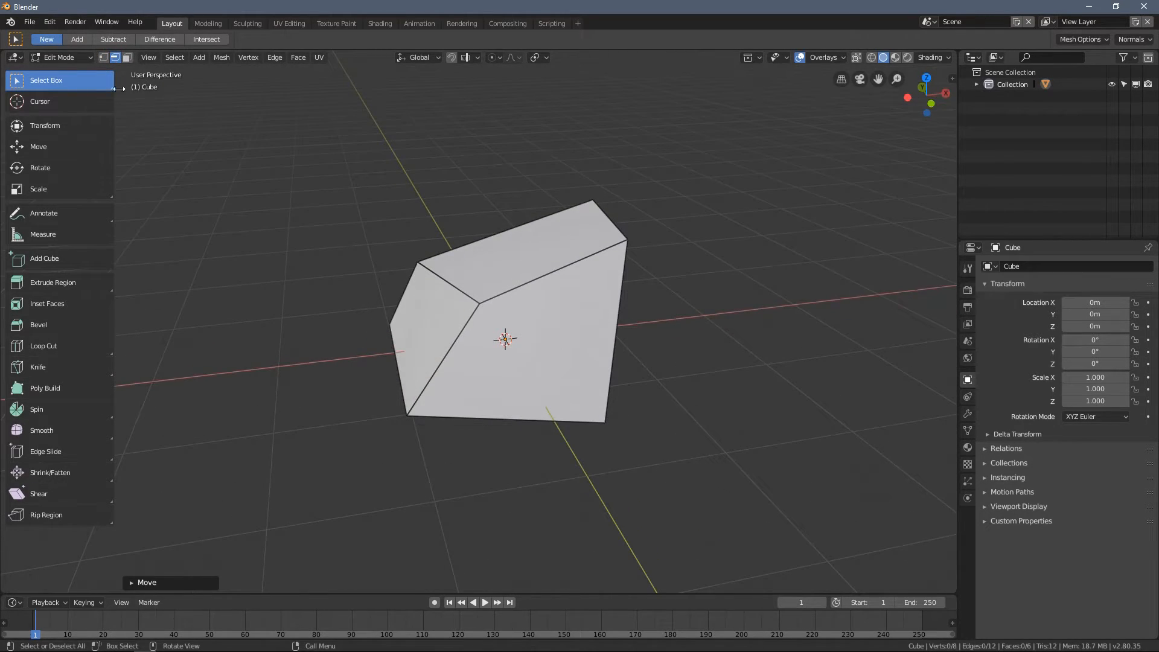
click(105, 57)
click(115, 58)
click(528, 278)
middle_drag(528, 277, 556, 292)
key(g)
click(510, 277)
- Move the bottom edge of the slanted side face outward
click(411, 386)
key(g)
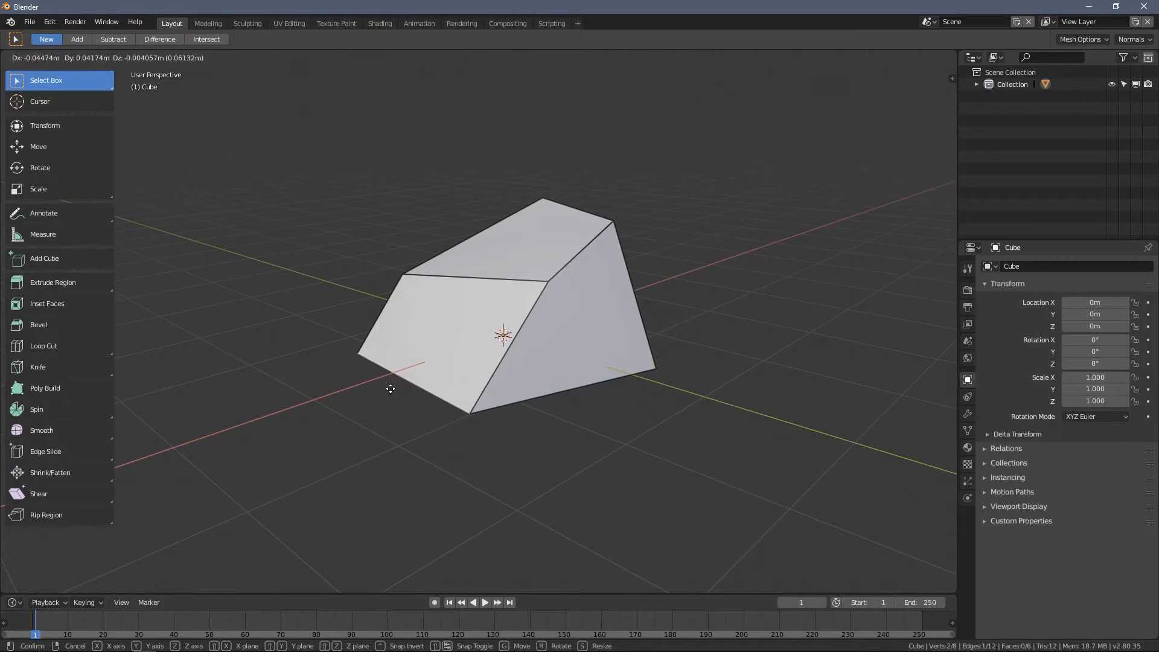
click(365, 396)
middle_drag(365, 396, 185, 160)
- Switch to vertex selection, select both end vertices of the slanted face's top edge and move them together
click(104, 58)
click(428, 288)
shift+click(585, 261)
middle_drag(586, 261, 505, 251)
key(g)
click(484, 250)
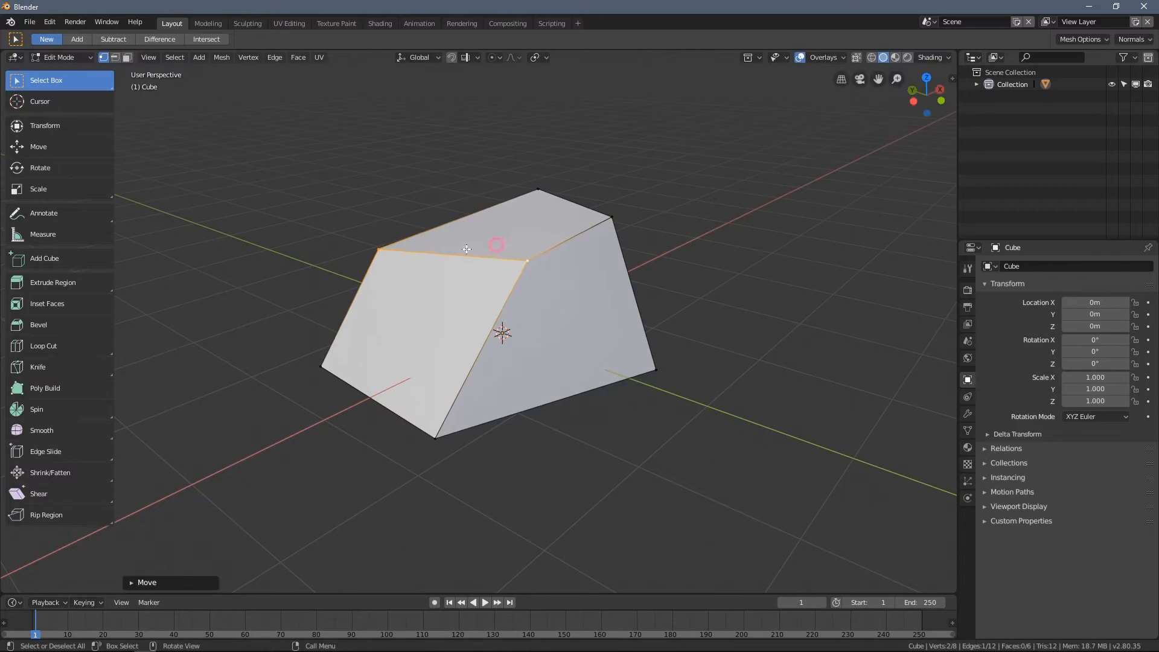
- Switch to edge selection, select two adjoining edges of the slanted face and move them together
click(114, 57)
middle_drag(406, 190, 485, 290)
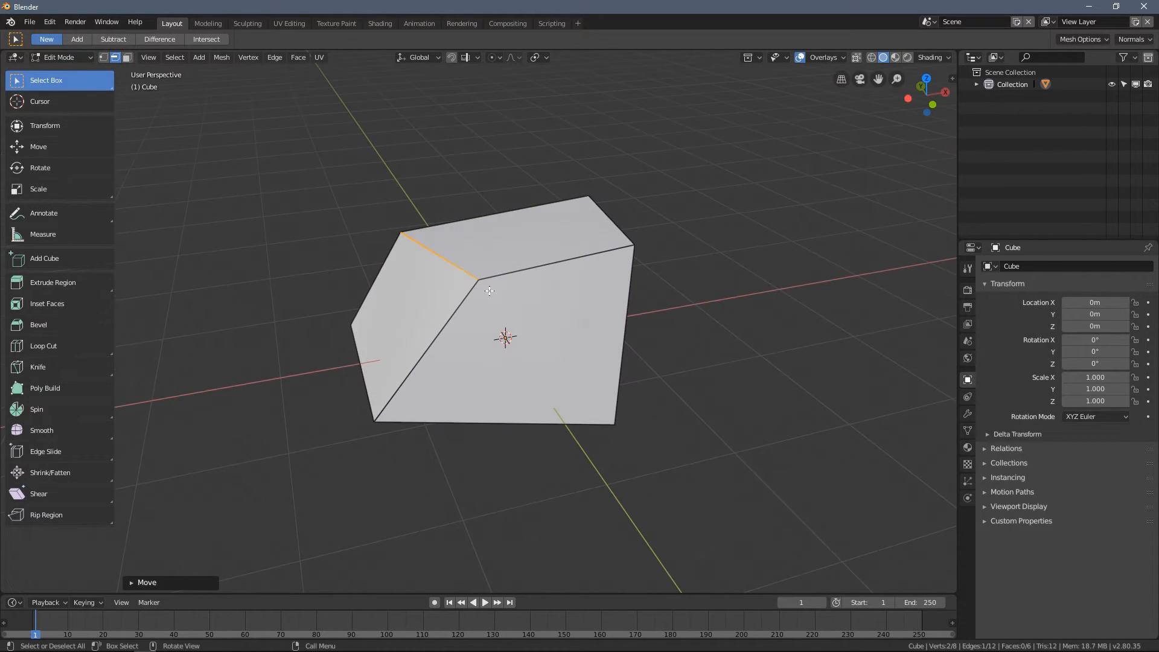
click(461, 165)
middle_drag(460, 170, 465, 302)
click(460, 309)
shift+click(518, 266)
mouse_move(519, 266)
middle_down()
mouse_move(493, 277)
mouse_move(504, 283)
middle_up()
key(g)
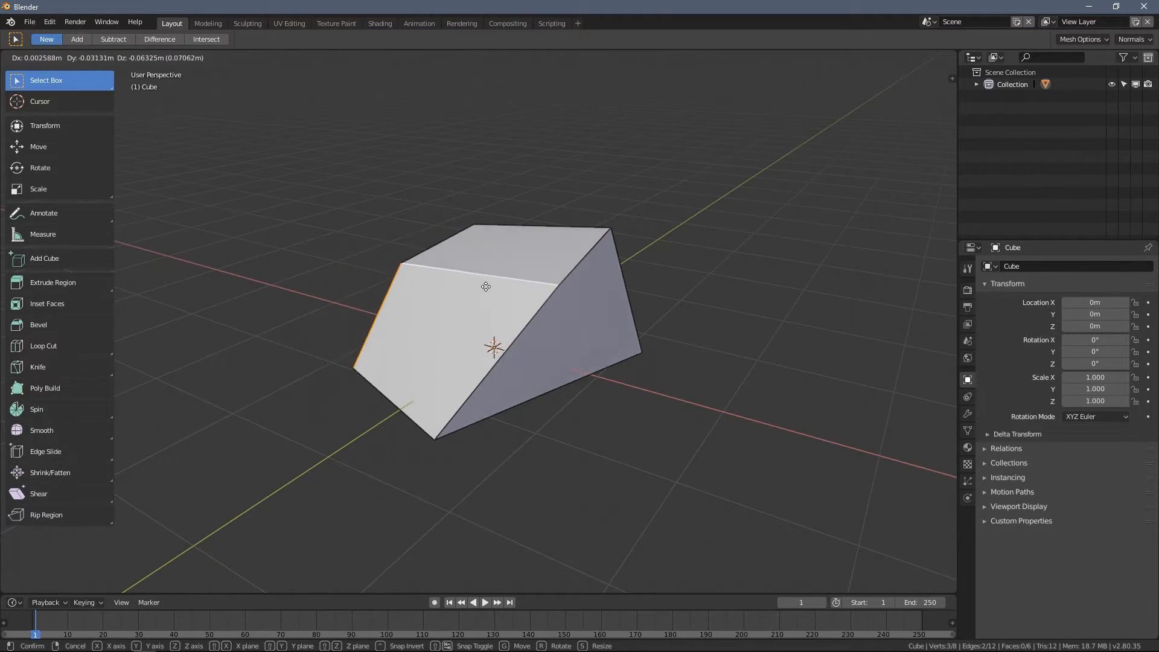
click(471, 272)
- Select two separate, non-adjoining edges of the block together
click(506, 328)
middle_drag(587, 324, 524, 319)
shift+click(580, 302)
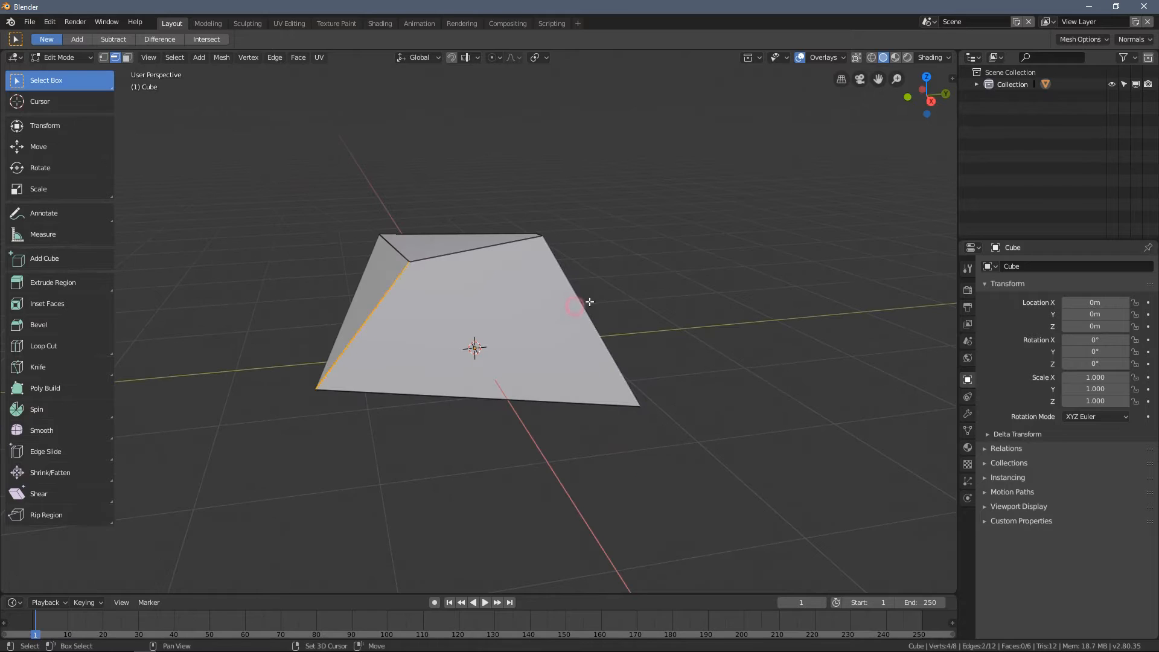
middle_drag(511, 211, 419, 207)
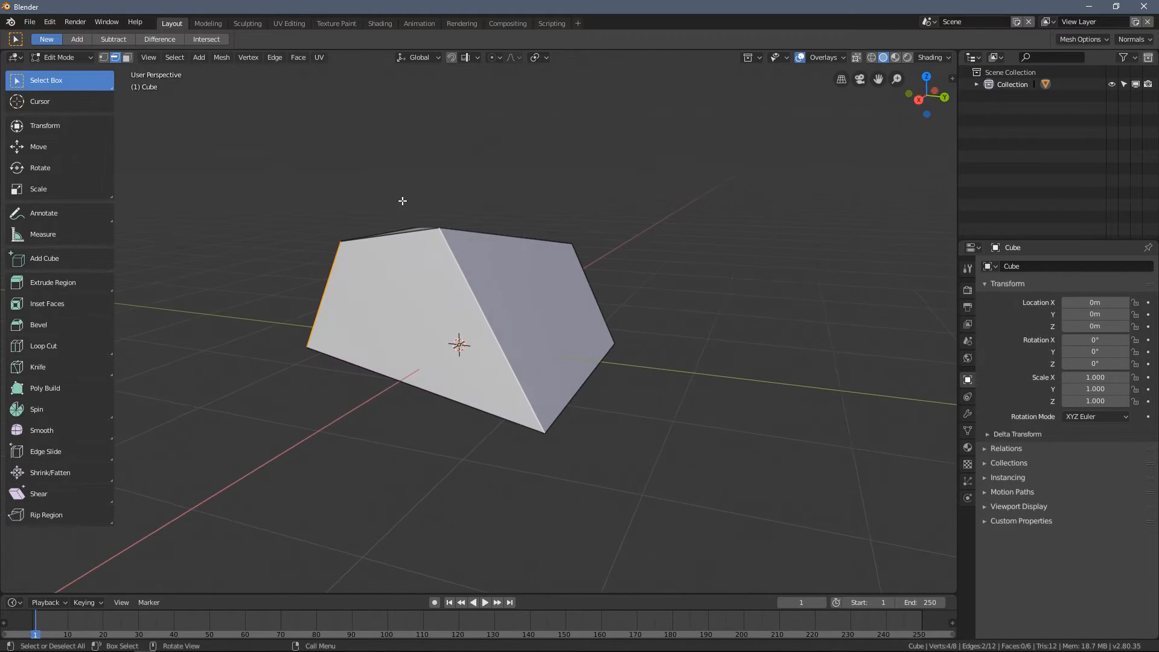
- Switch to face selection, select the block's top face and raise it along the Z axis
click(127, 57)
middle_drag(290, 153, 424, 388)
click(387, 294)
click(444, 275)
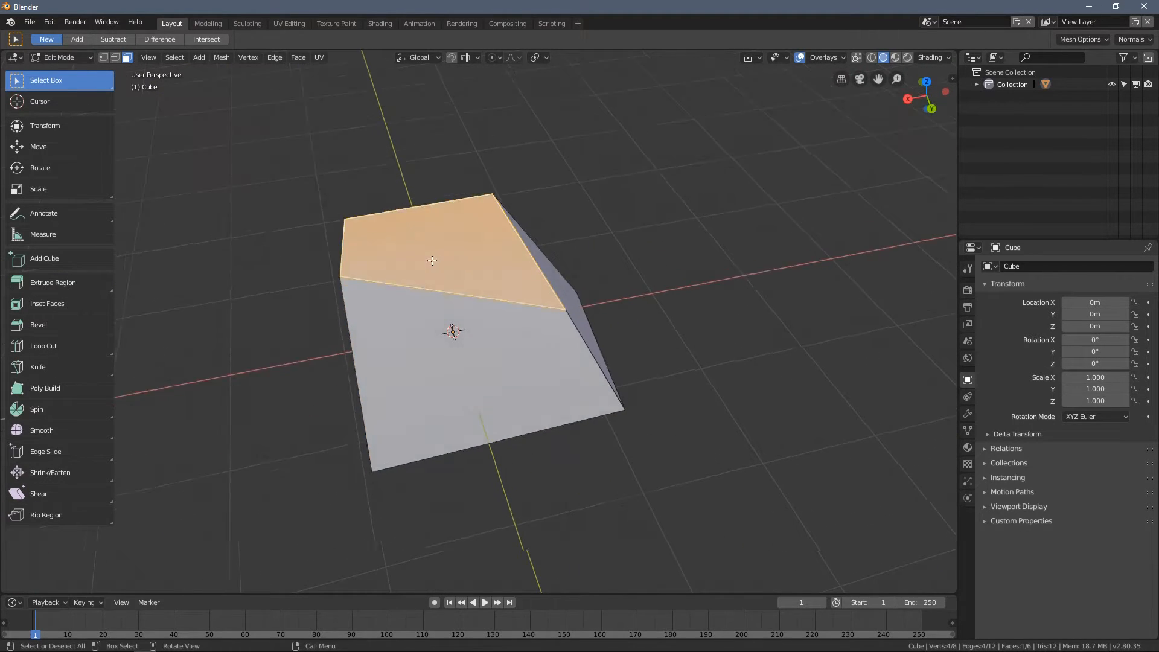
middle_drag(450, 268, 422, 225)
key(g)
key(z)
click(412, 205)
- Compare the selected top face in vertex selection mode and in face selection mode
click(104, 58)
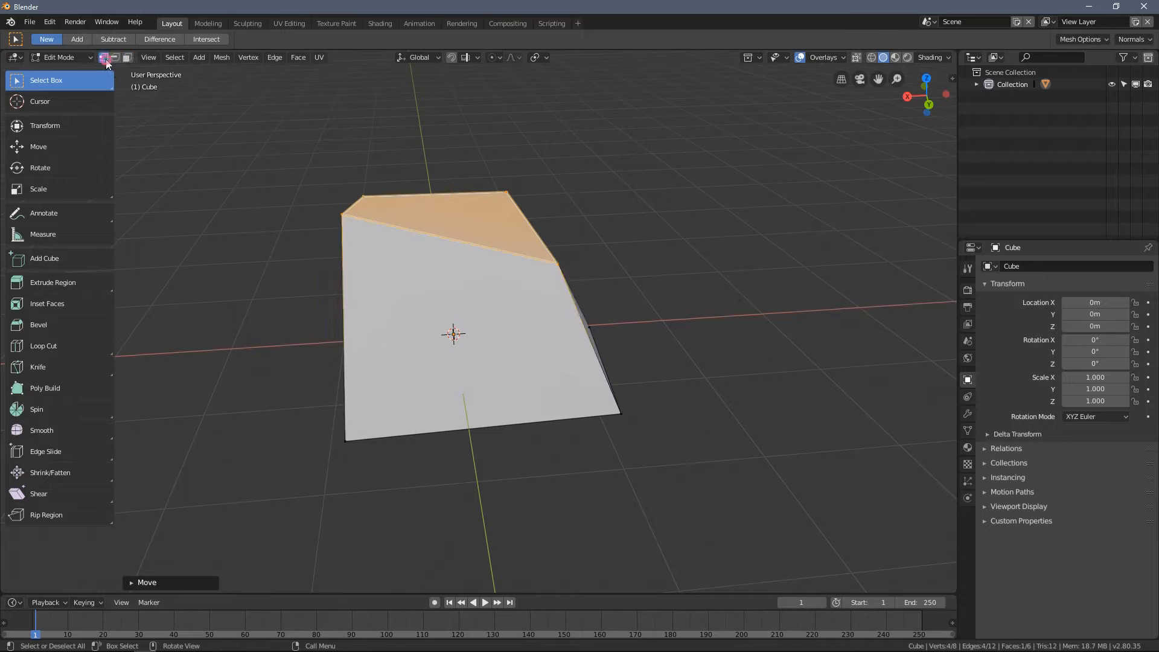
middle_drag(181, 85, 410, 224)
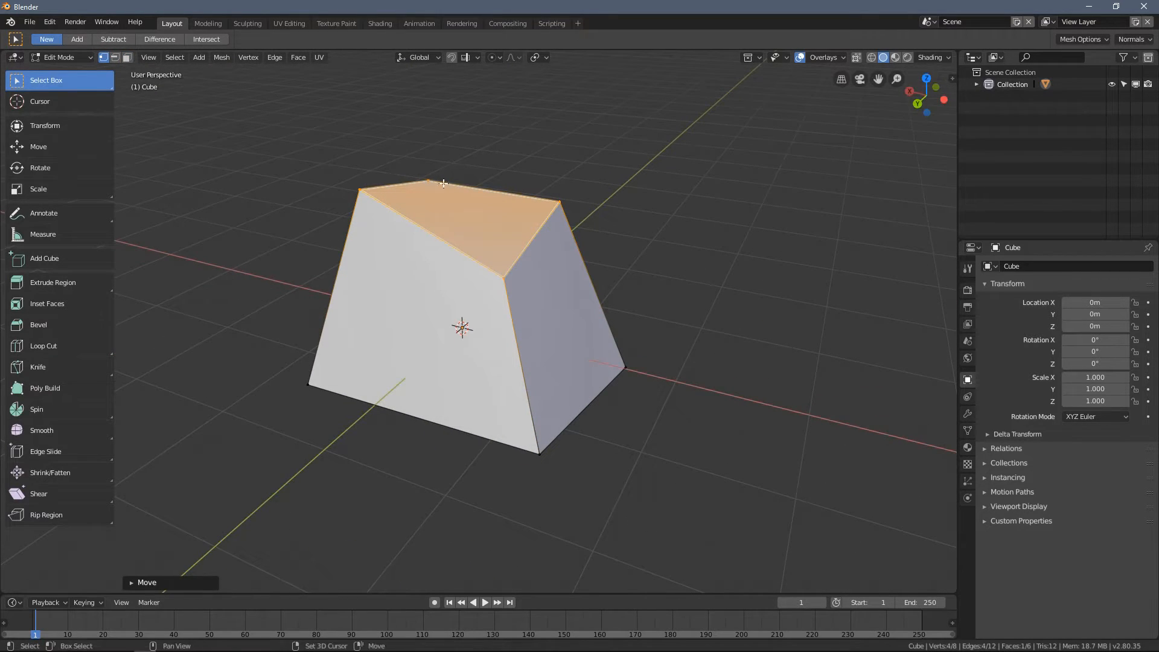
middle_drag(366, 180, 425, 235)
click(128, 57)
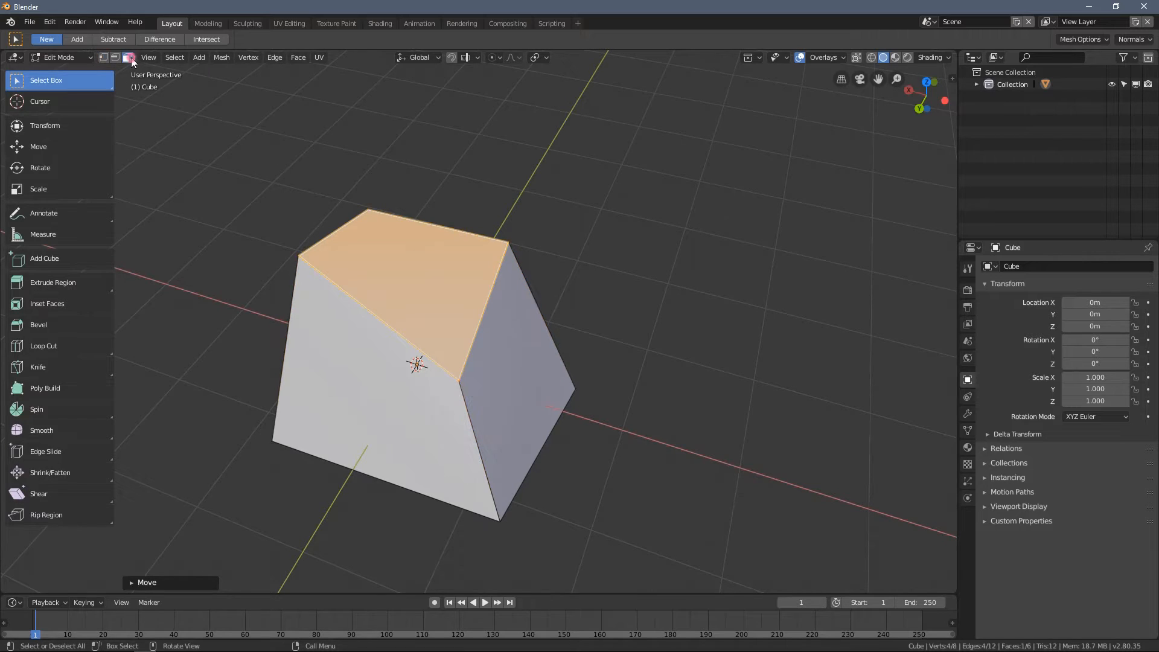
- Switch to vertex selection, clear the selection and select the four corner vertices of one side face
click(103, 57)
click(610, 346)
middle_drag(608, 344, 612, 321)
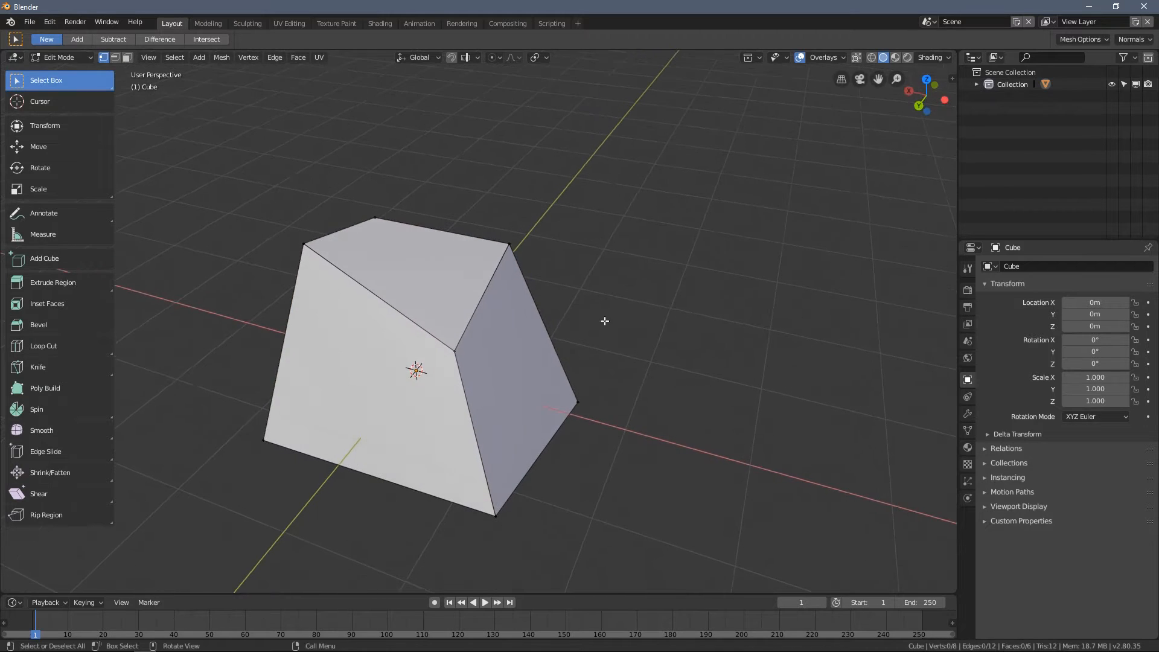
click(455, 343)
shift+click(496, 515)
shift+click(577, 399)
shift+click(508, 245)
middle_drag(603, 295, 500, 287)
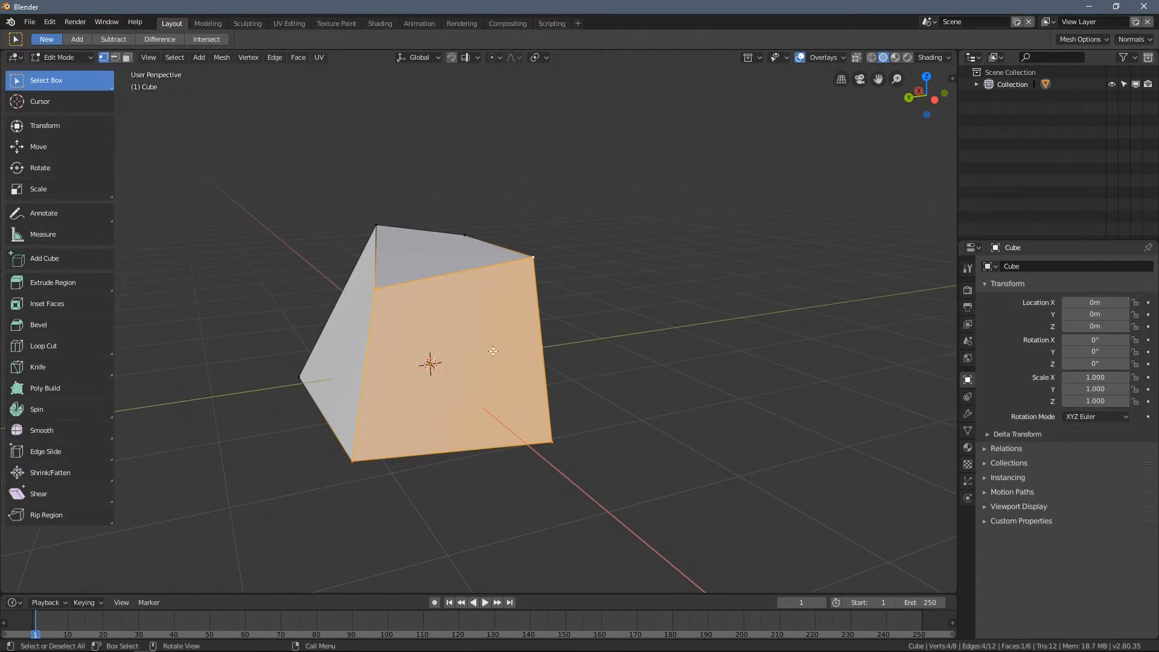
- Switch to face selection, keeping the same side face selected
middle_drag(495, 351, 423, 347)
click(128, 57)
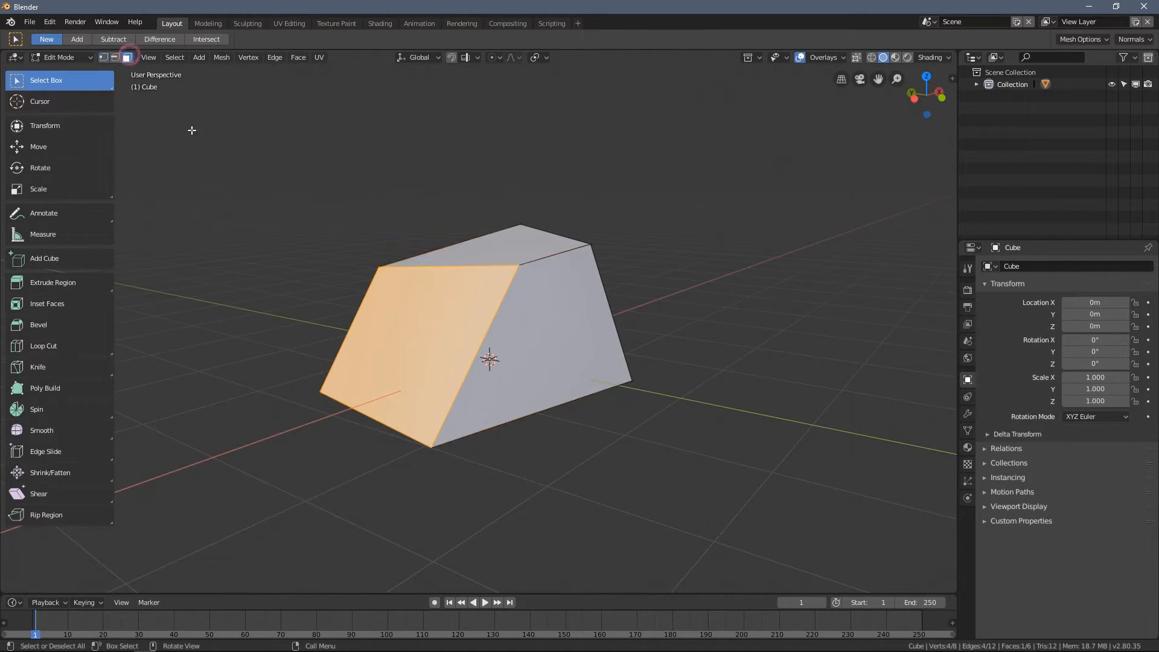
middle_drag(428, 224, 392, 217)
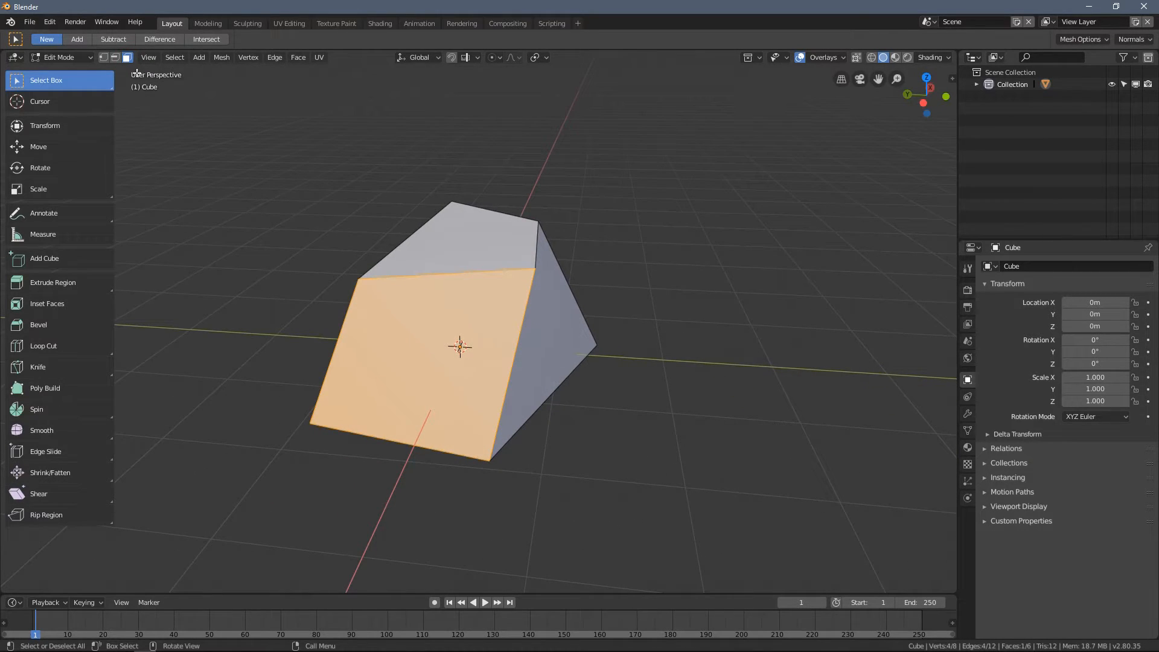
click(127, 58)
- Return to vertex selection, clear the selection and select the four corner vertices of the top face
click(104, 57)
click(393, 189)
middle_drag(393, 188, 508, 283)
click(508, 283)
shift+click(376, 258)
shift+click(523, 177)
shift+click(589, 221)
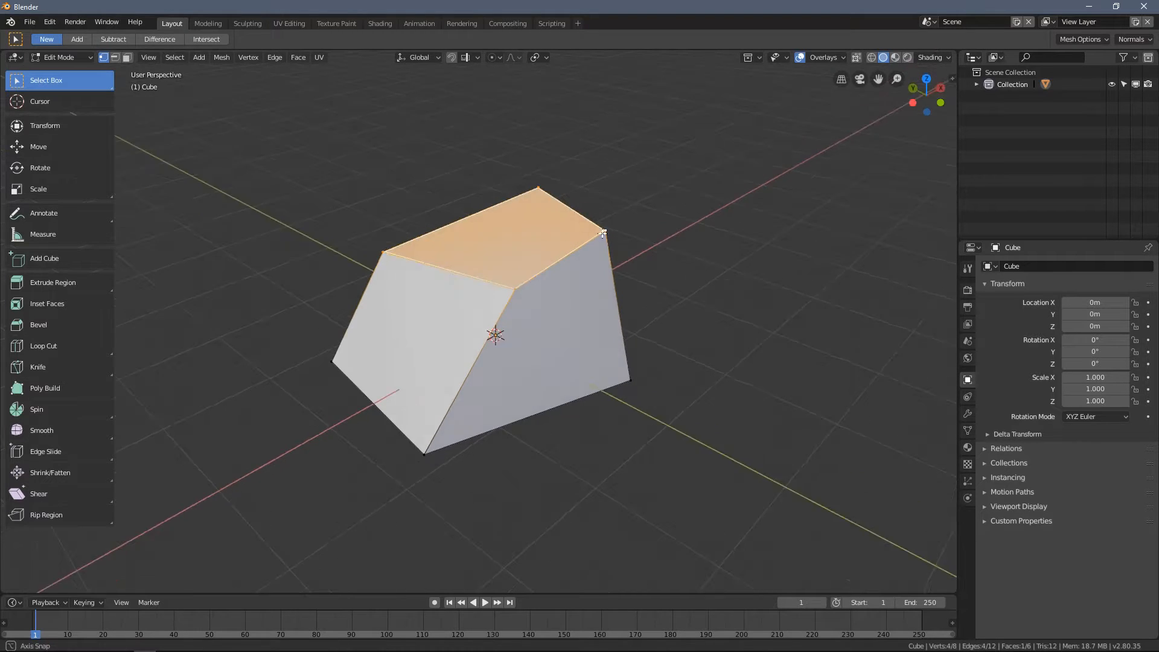
middle_drag(589, 221, 564, 185)
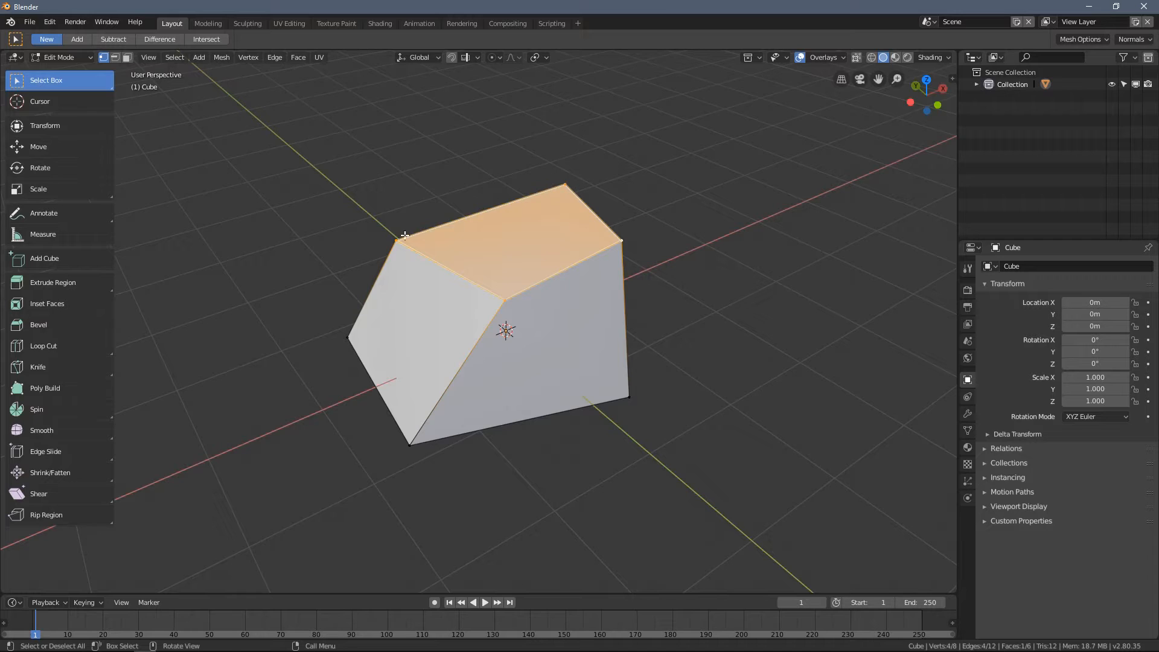
- Switch to face selection and select different side faces of the block one after another
middle_drag(580, 303, 503, 277)
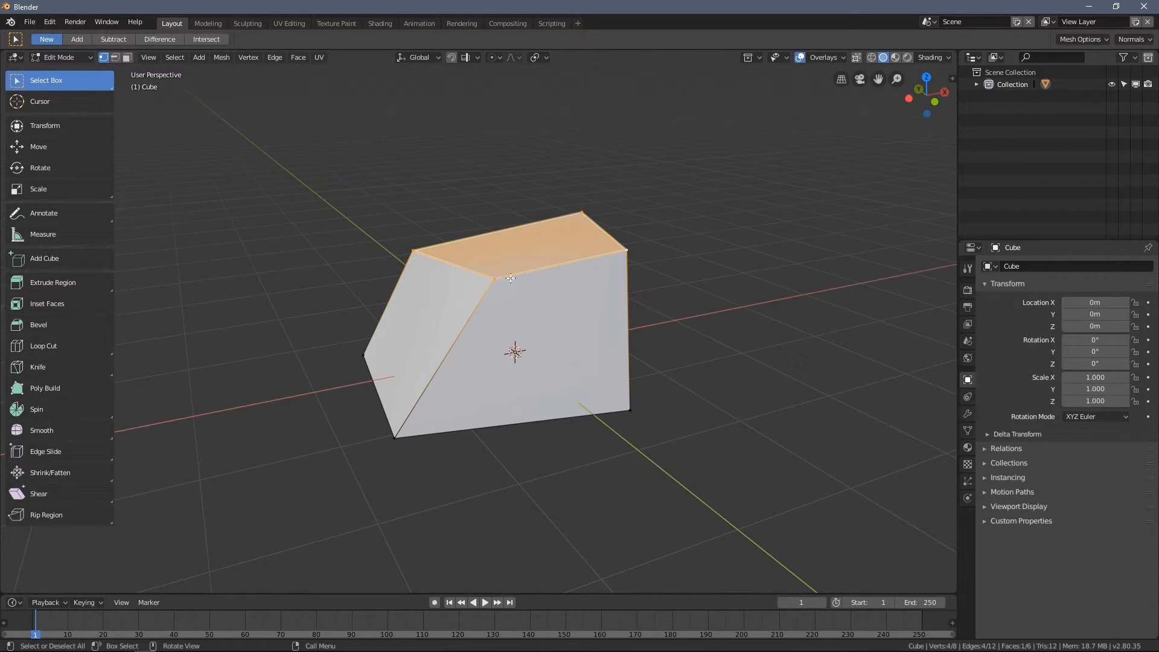
click(122, 70)
click(127, 57)
click(568, 335)
middle_drag(567, 335, 510, 303)
click(362, 316)
- Switch to edge selection and select individual edges around the top of the block
click(118, 66)
click(115, 57)
click(436, 288)
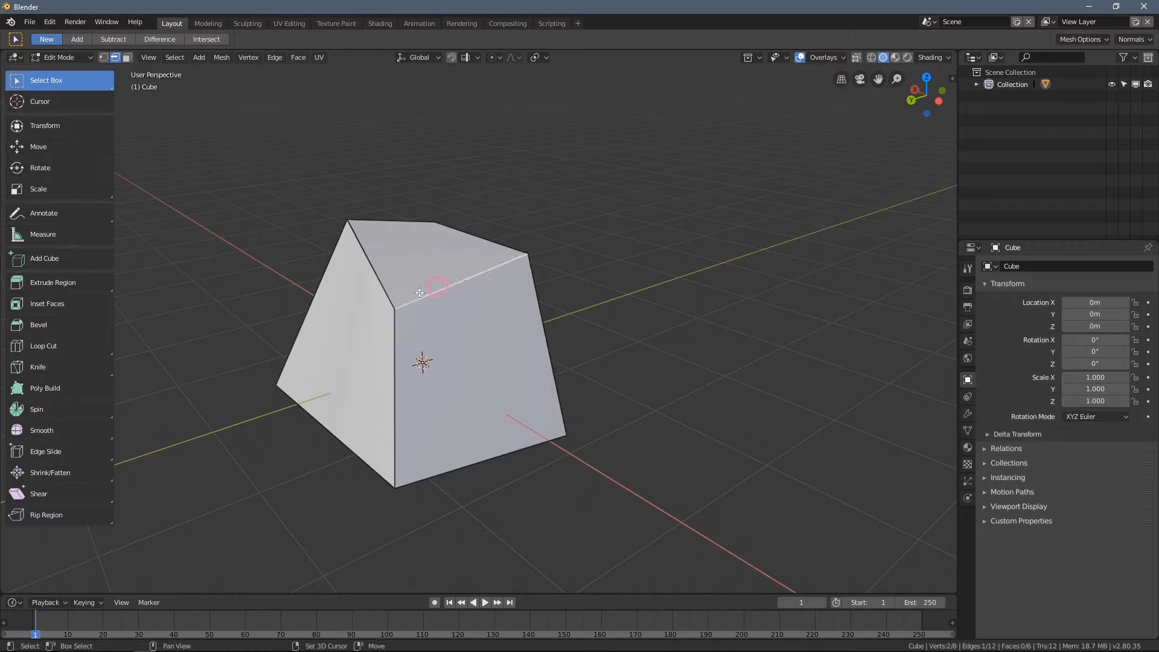
shift+click(393, 268)
middle_drag(388, 257, 393, 285)
shift+click(395, 195)
shift+click(464, 210)
mouse_move(429, 243)
middle_down()
mouse_move(432, 216)
mouse_move(464, 230)
mouse_move(420, 245)
mouse_move(489, 236)
mouse_move(451, 244)
middle_up()
- Select the front top corner vertex in vertex selection mode and try to move, rotate and scale it
click(105, 58)
click(391, 294)
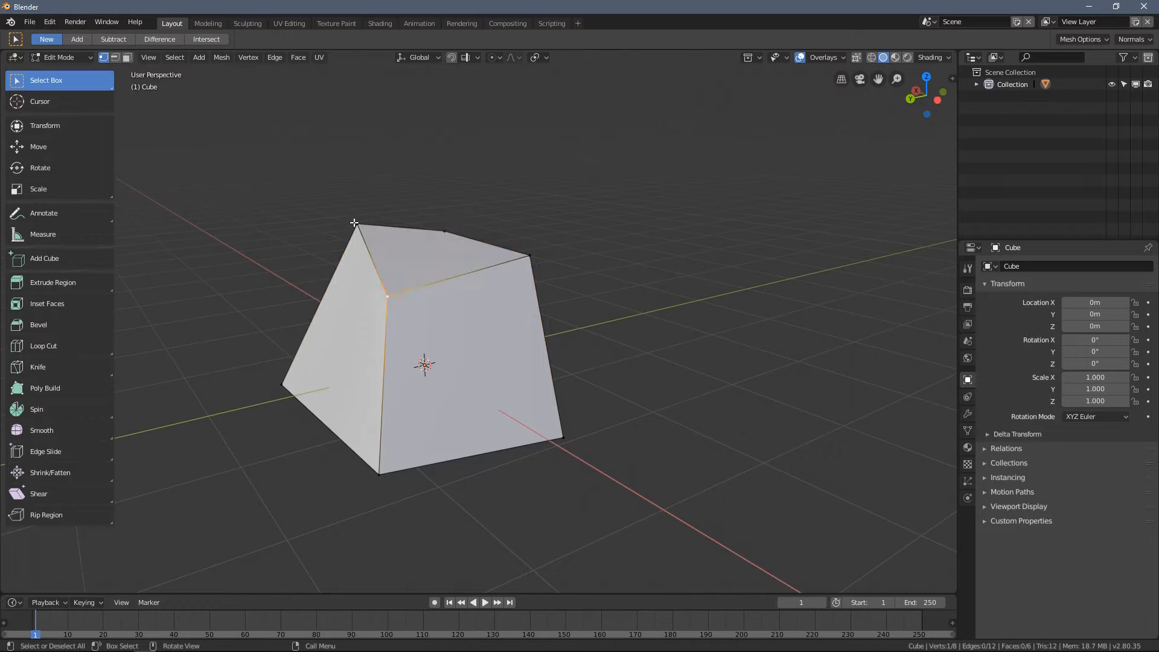
key(g)
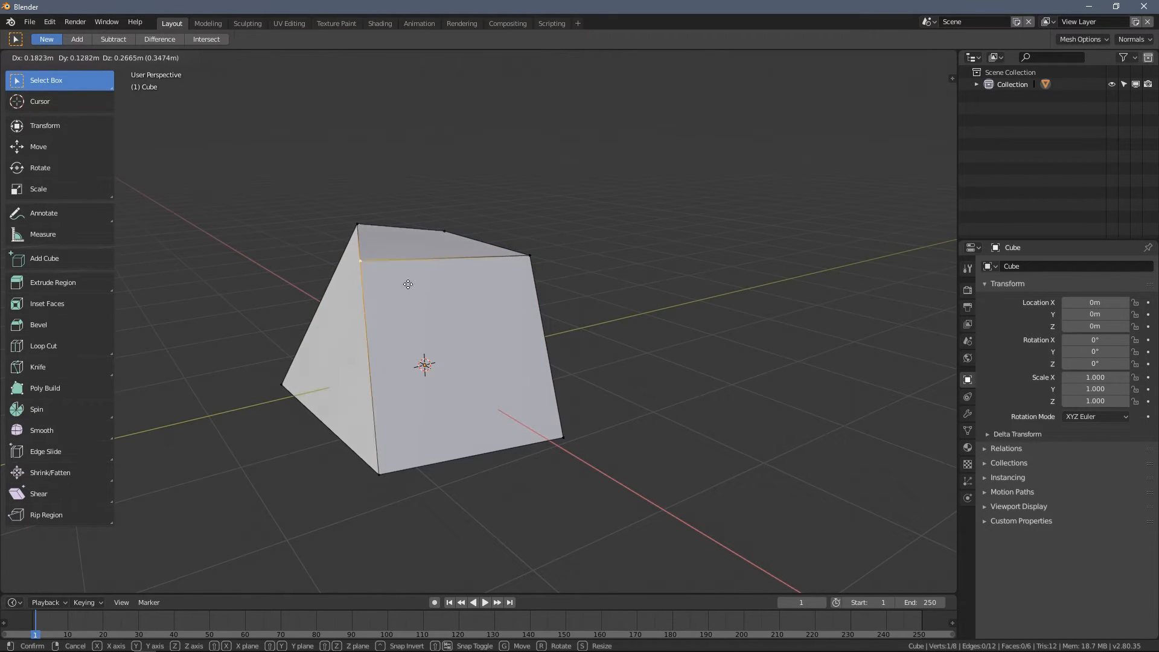
key(Escape)
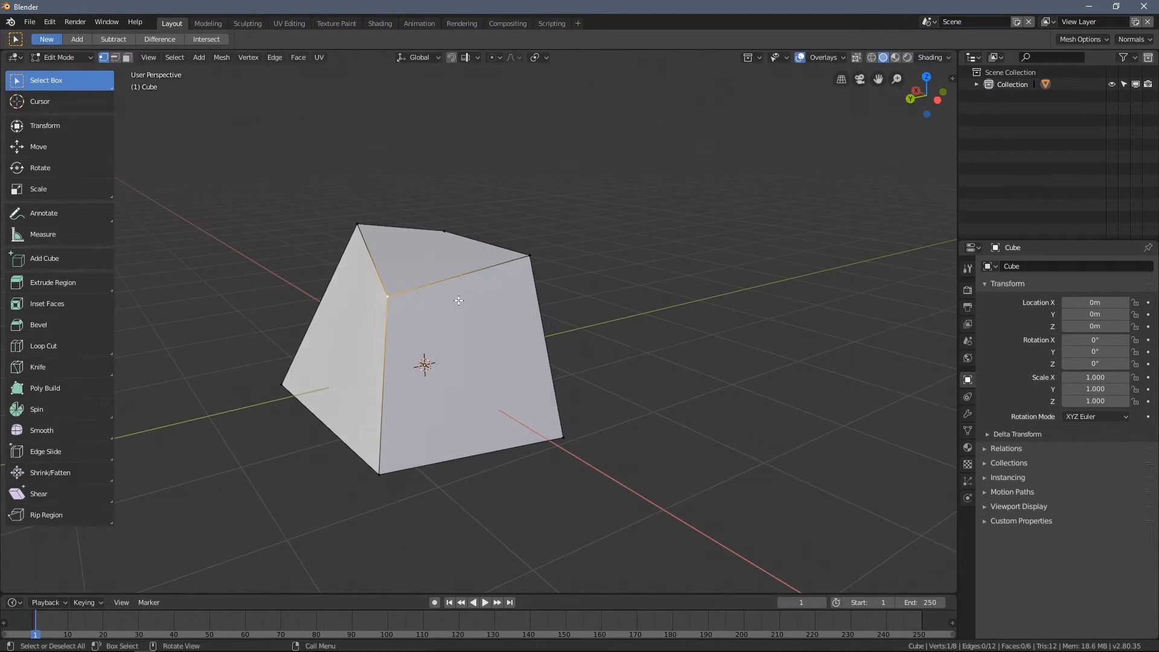
key(r)
key(s)
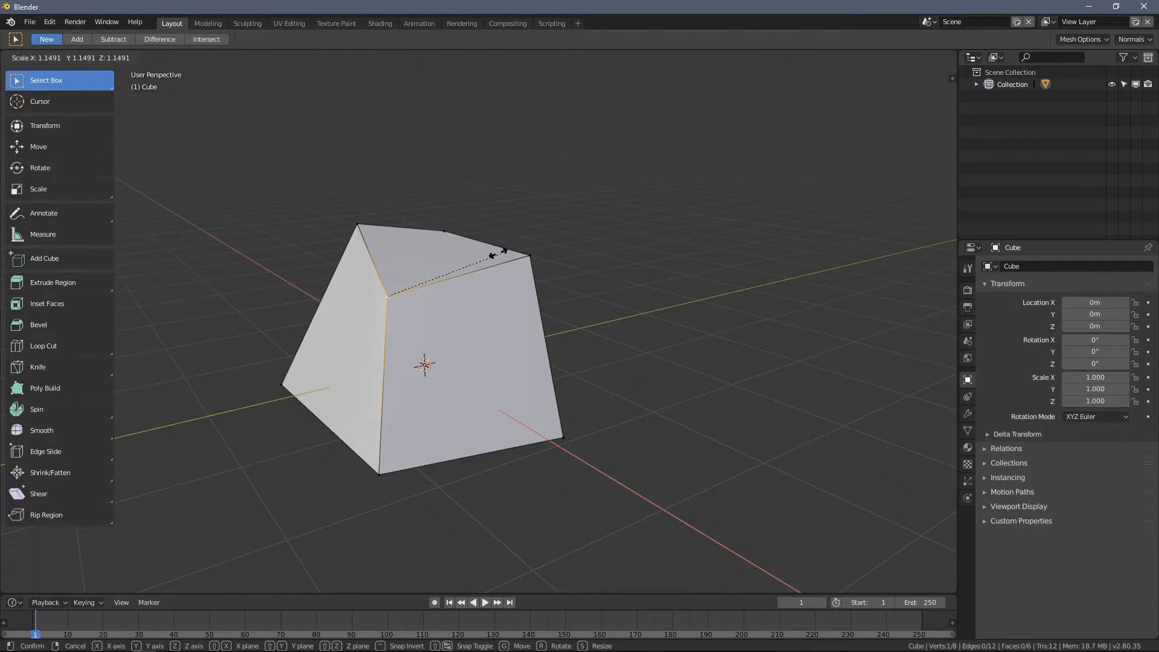
right_click(498, 303)
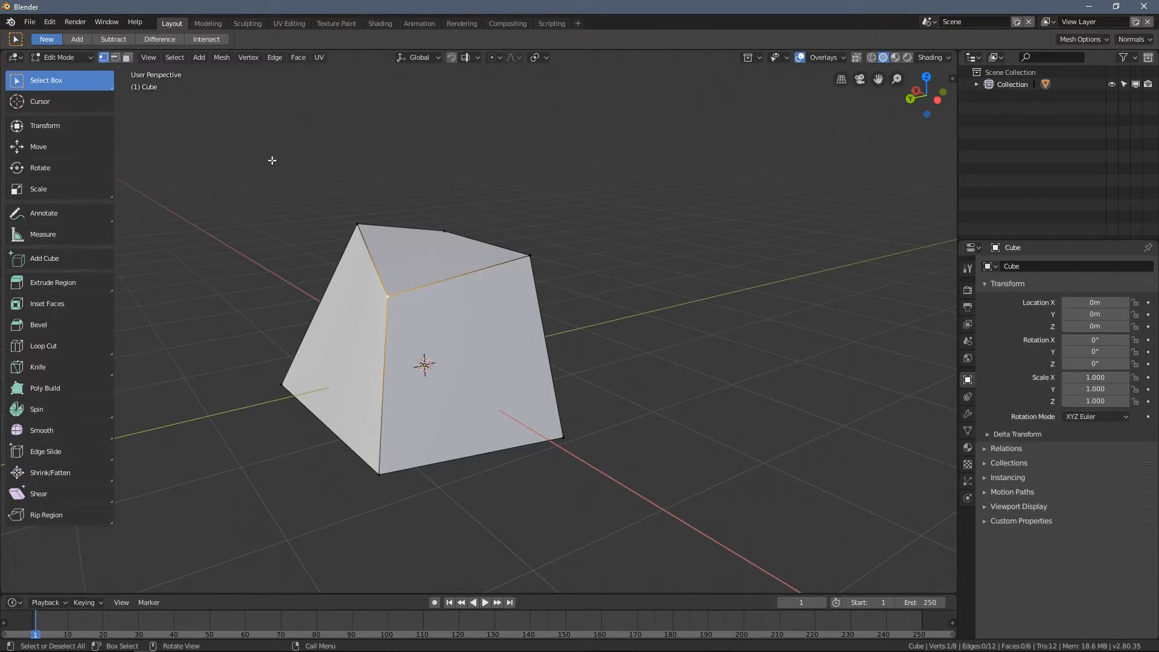
- Switch to face selection, select the block's top face and scale it slightly smaller
click(127, 57)
click(417, 251)
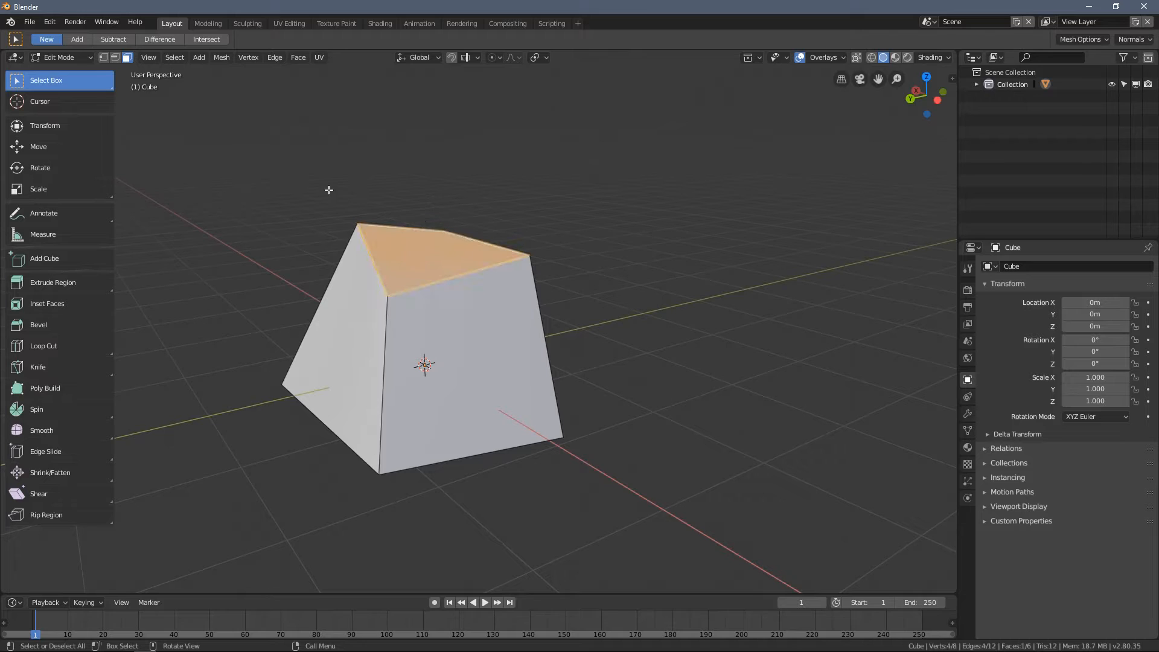
middle_drag(364, 127, 495, 232)
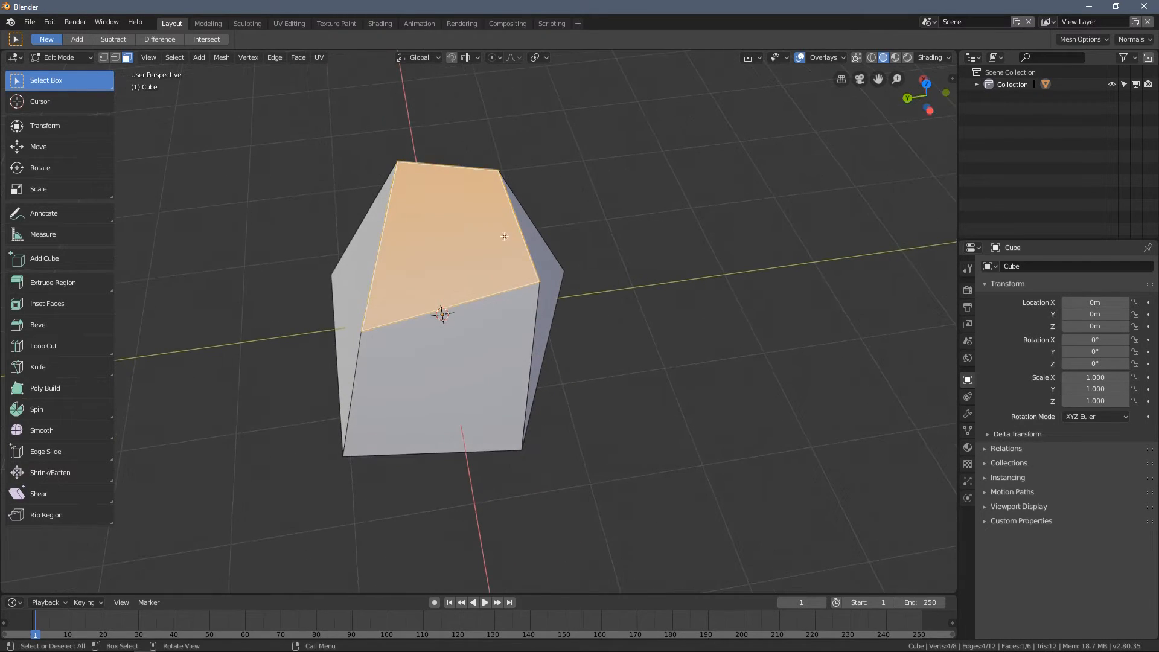
key(s)
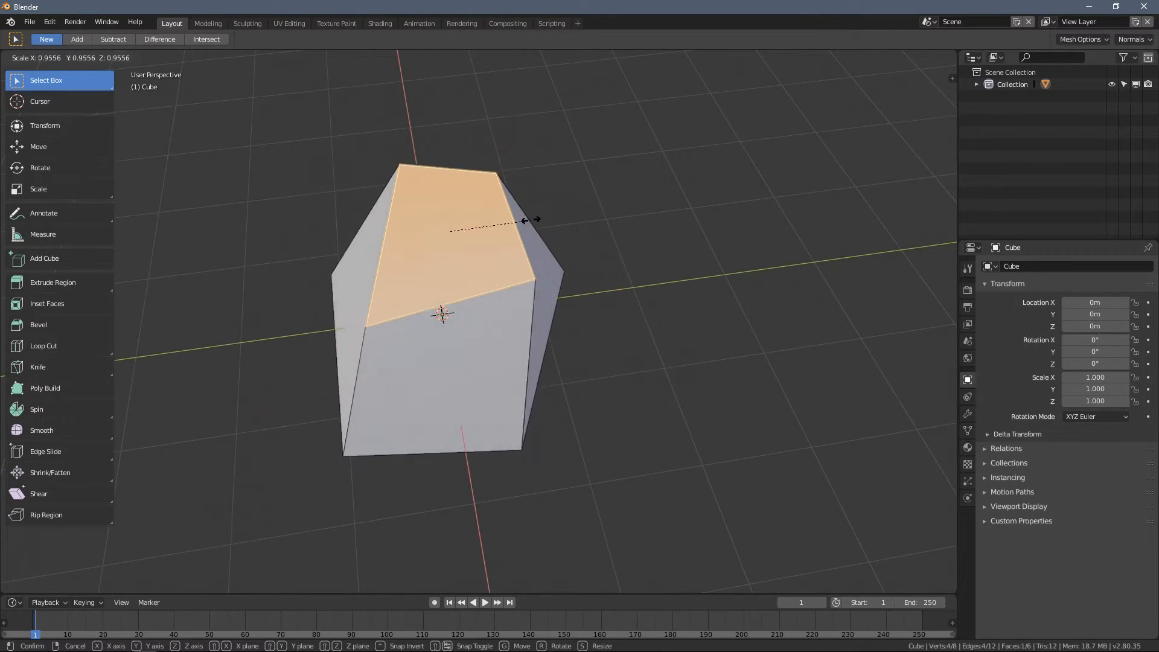
click(546, 242)
- Move the selected face freehand and rescale it
middle_drag(546, 242, 501, 284)
key(g)
click(490, 245)
key(s)
click(561, 269)
- Rotate the selected face so it tilts sideways and adjust its size by scaling it
mouse_move(585, 241)
middle_down()
mouse_move(473, 268)
mouse_move(593, 251)
middle_up()
key(r)
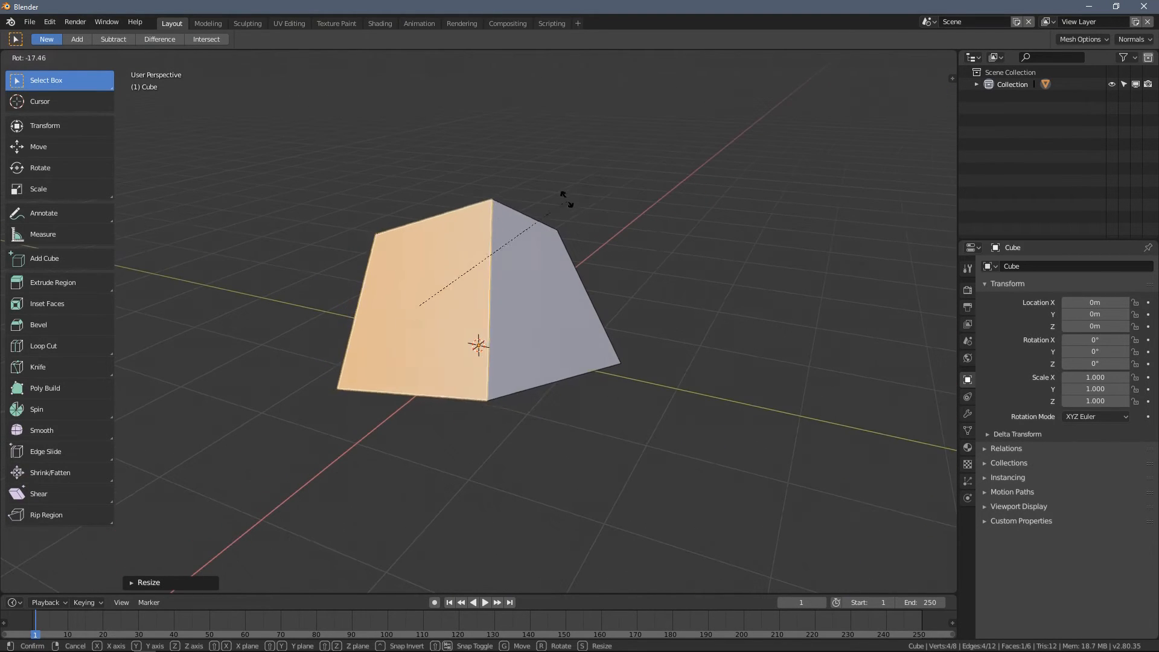
click(574, 265)
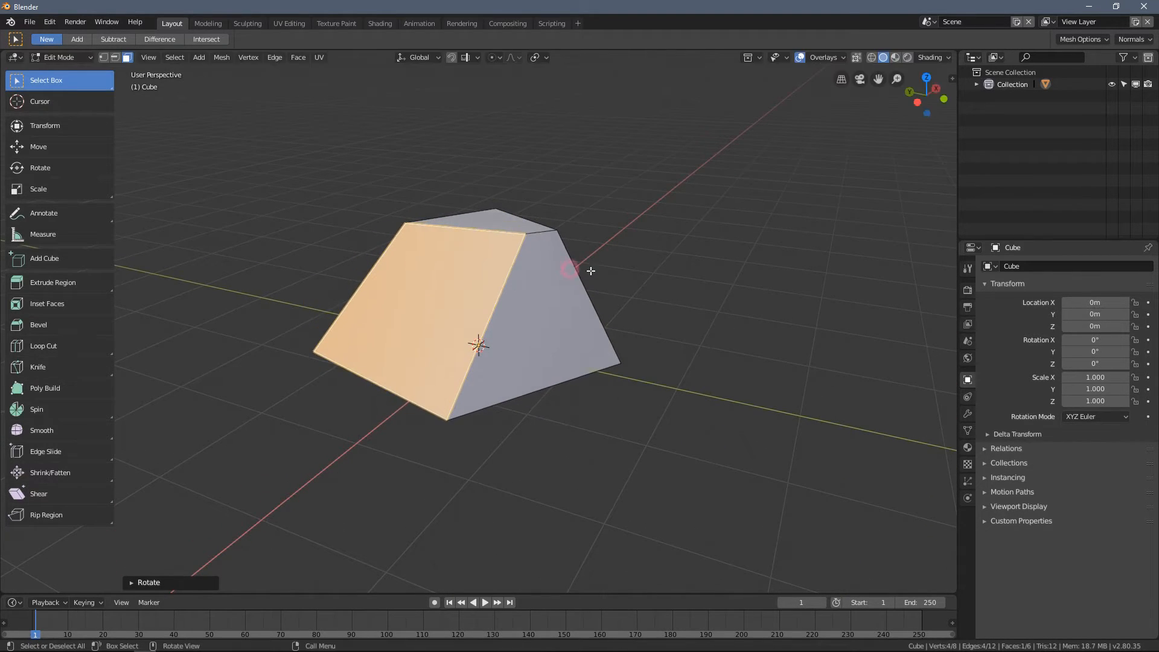
key(s)
click(564, 275)
- Rotate the selected face once more and shift it to a new position
middle_drag(524, 258, 572, 235)
key(r)
click(577, 305)
middle_drag(525, 300, 549, 282)
key(g)
click(554, 275)
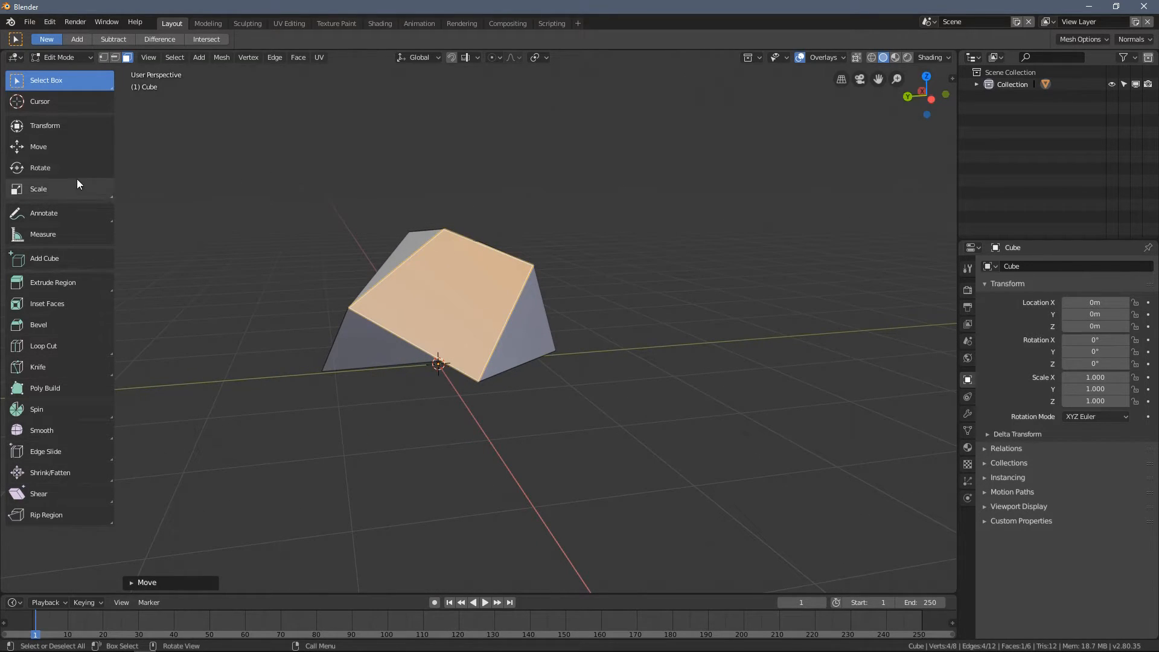
- Scale the selected face down and give it another freehand rotation
middle_drag(157, 181, 181, 187)
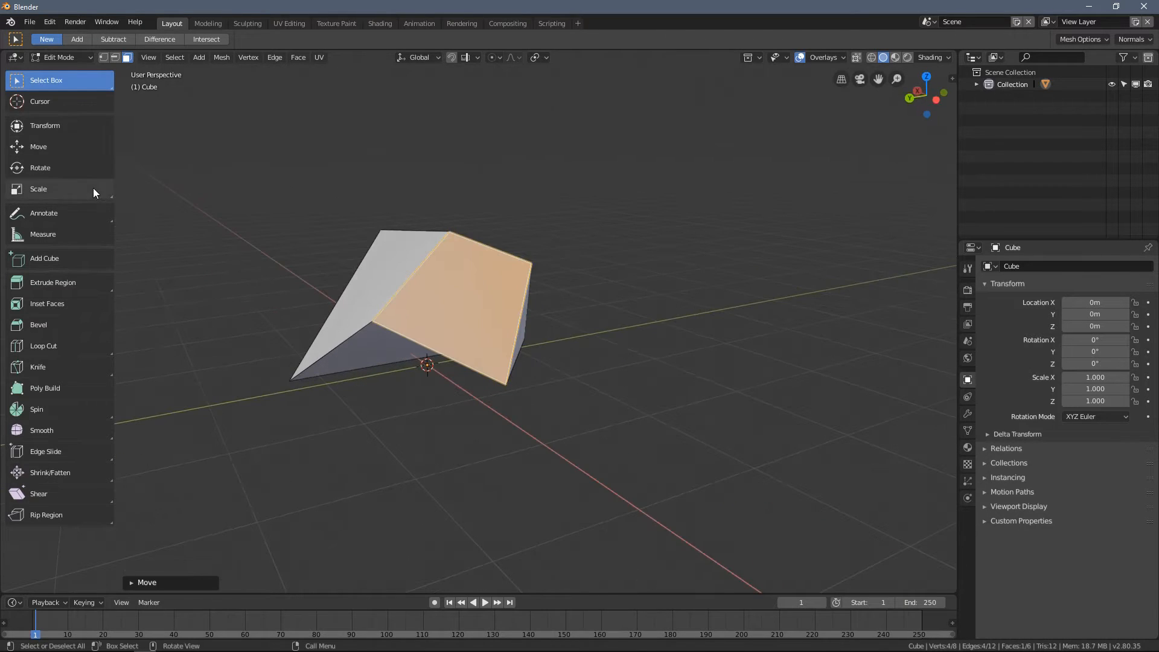
middle_drag(259, 208, 286, 226)
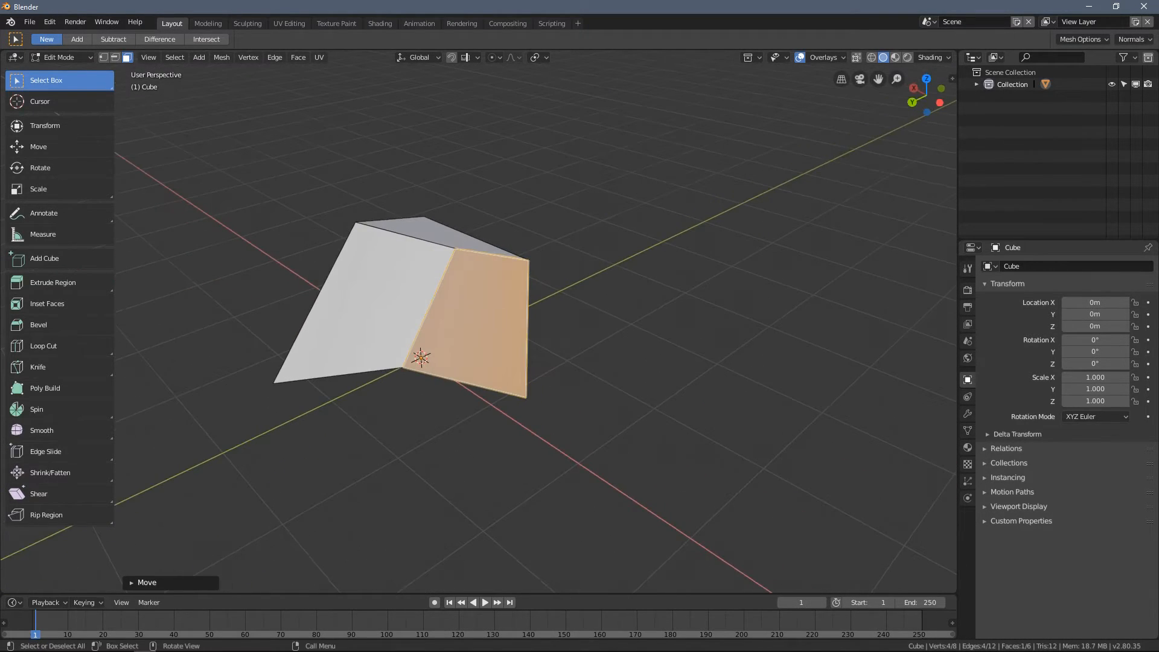
key(s)
click(536, 326)
middle_drag(535, 326, 501, 296)
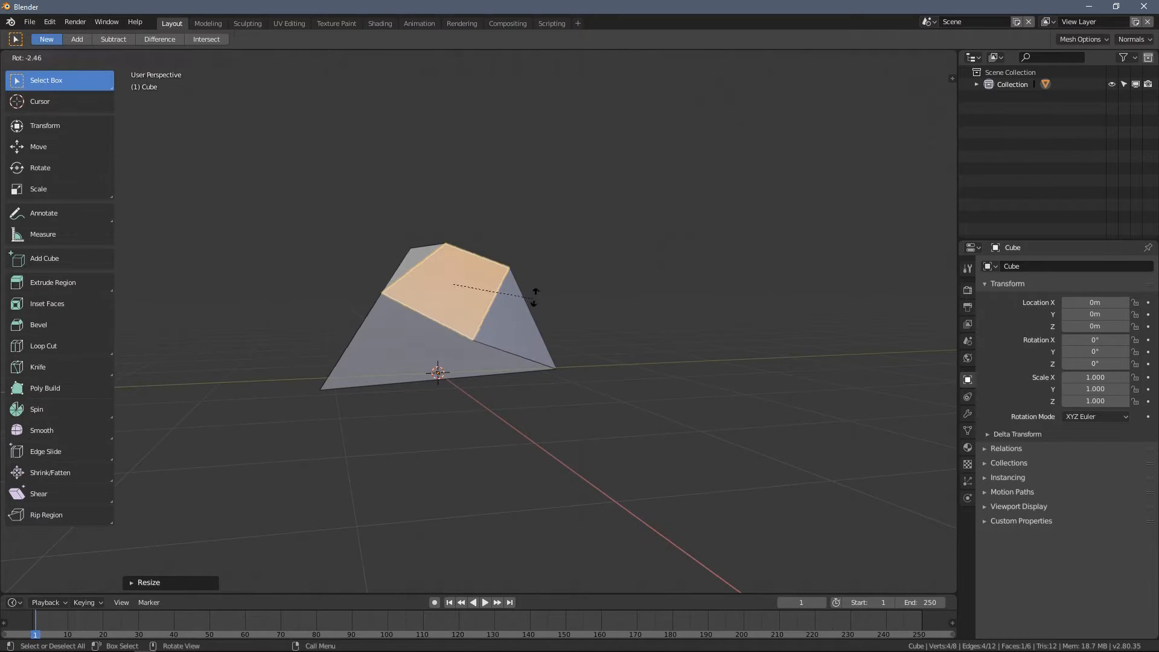
key(r)
click(529, 255)
- Move the selected face freehand to stretch the block
middle_drag(676, 293, 476, 302)
middle_drag(605, 317, 227, 164)
key(g)
click(612, 341)
- Switch to vertex selection, select a bottom corner vertex of the block and reposition it
click(103, 57)
click(522, 423)
middle_drag(520, 422, 494, 410)
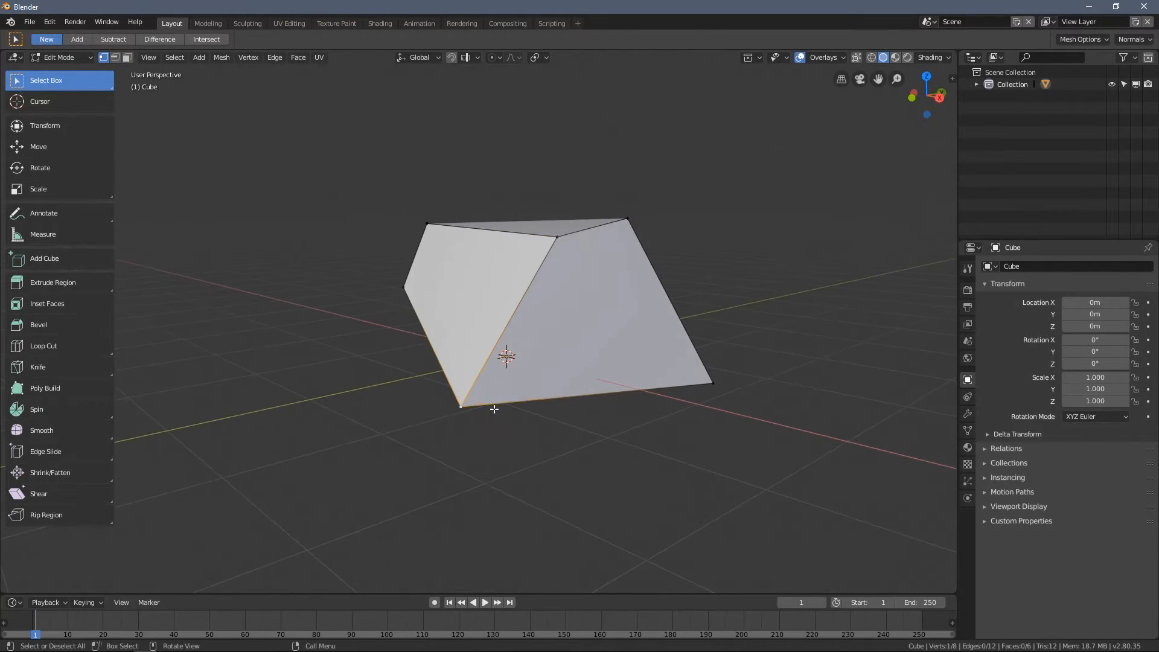
key(g)
click(506, 363)
key(g)
click(488, 395)
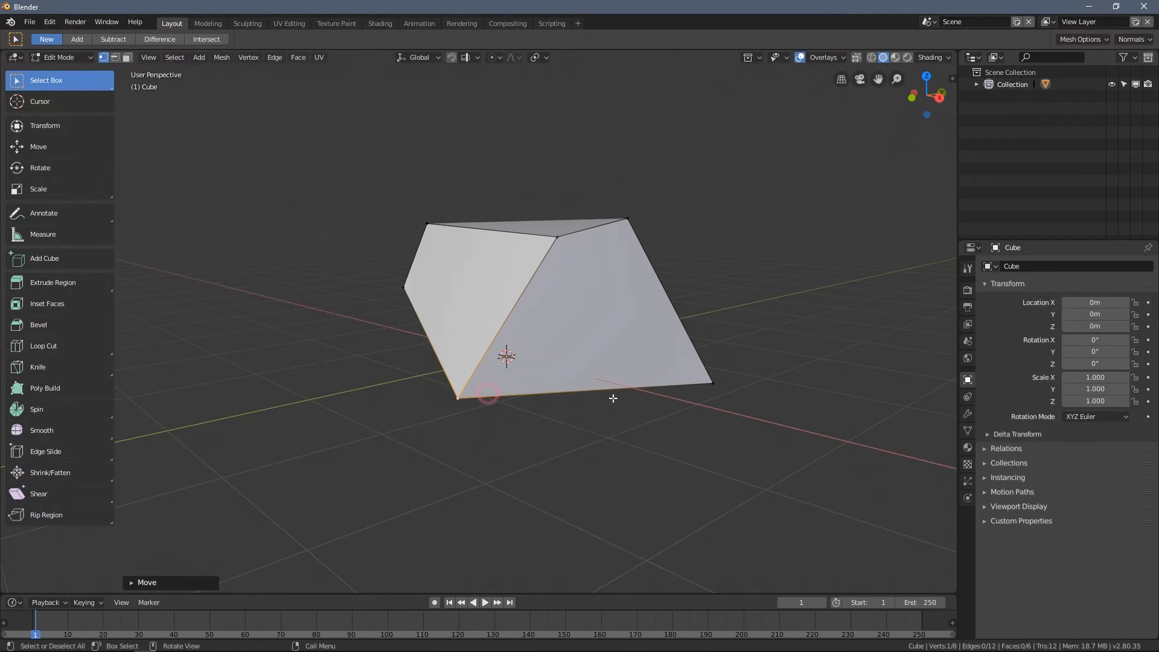
- Select the bottom corner vertex at the opposite end of the lower edge and move it freehand
click(722, 386)
middle_drag(721, 386, 662, 445)
key(g)
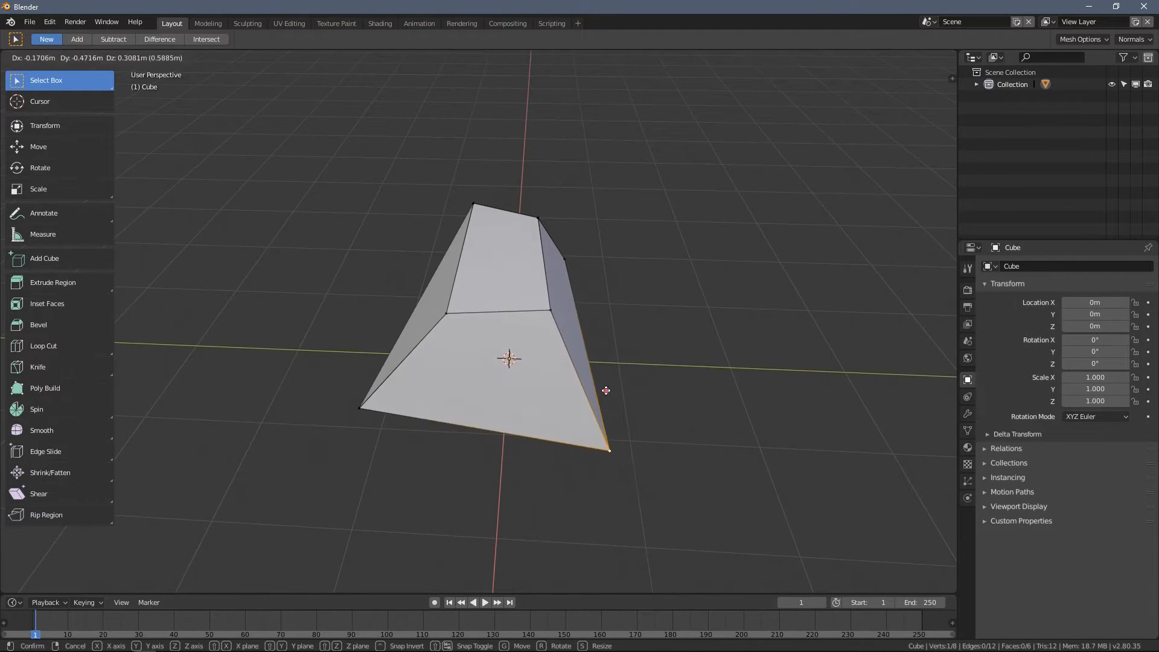
click(607, 391)
- Move the two front corner vertices of the top face downwards one after the other
click(550, 311)
middle_drag(550, 311, 556, 267)
key(g)
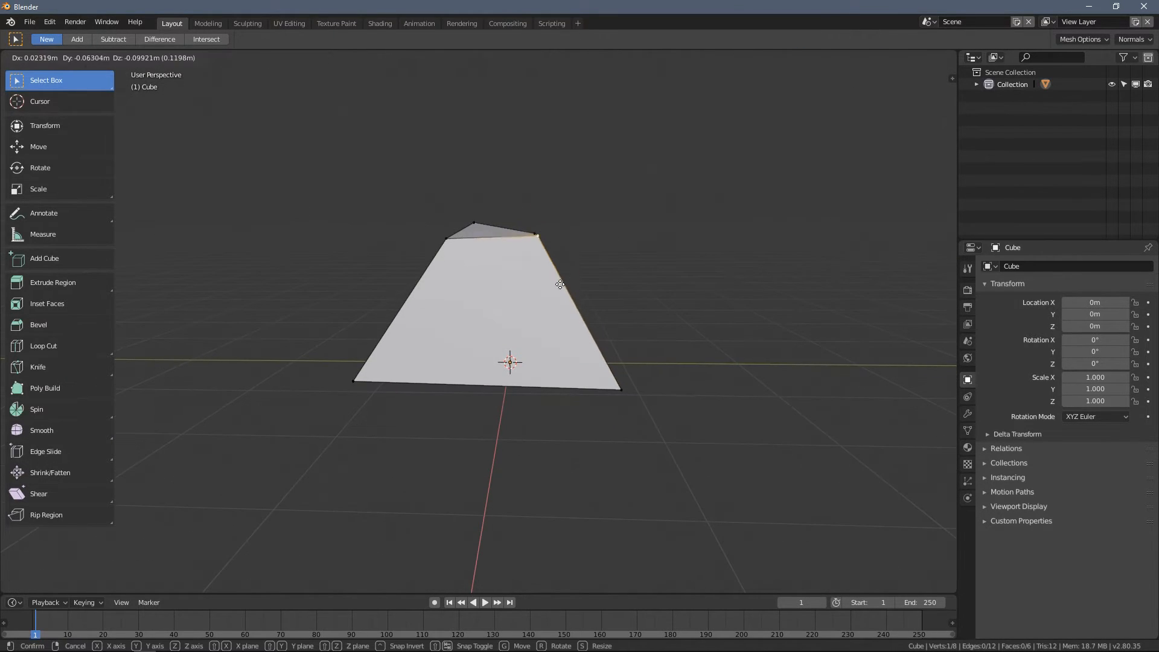
click(562, 307)
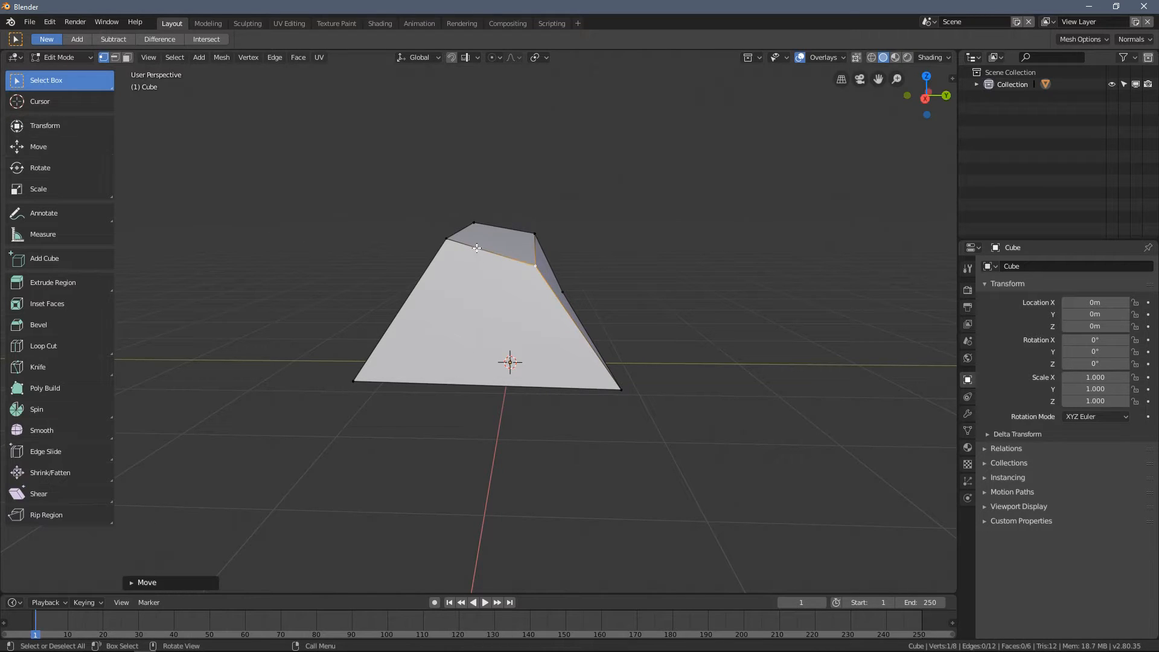
click(447, 239)
key(g)
click(440, 295)
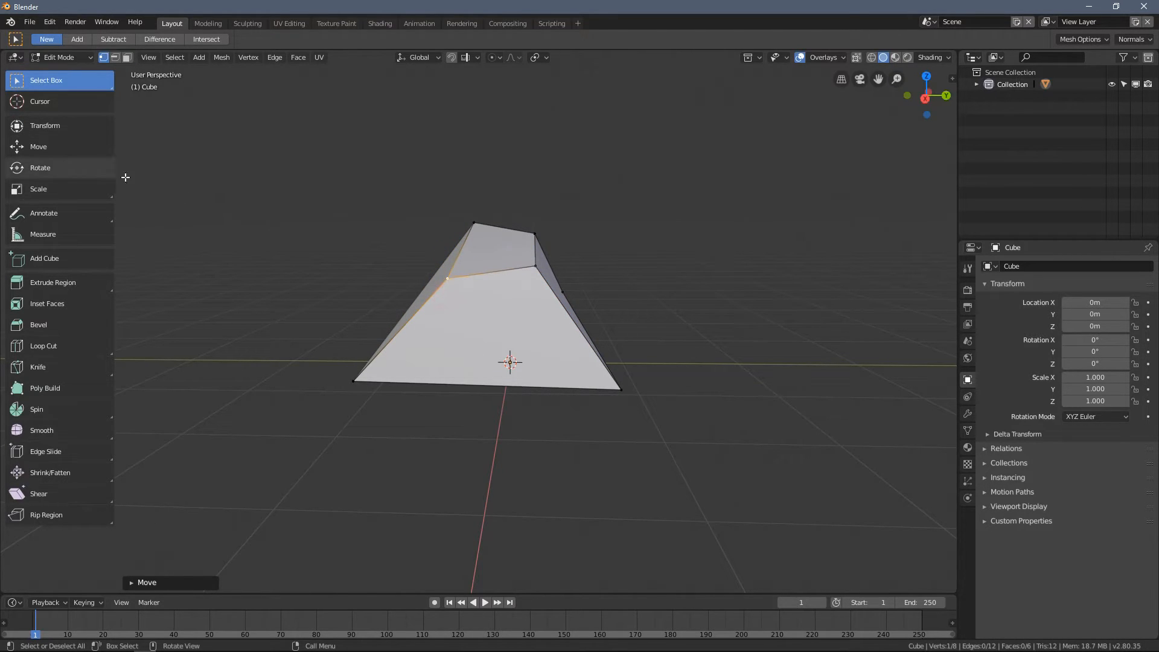
- Switch to face selection, select a large side face of the block and rotate it freehand
middle_drag(182, 185, 203, 184)
middle_drag(317, 238, 447, 259)
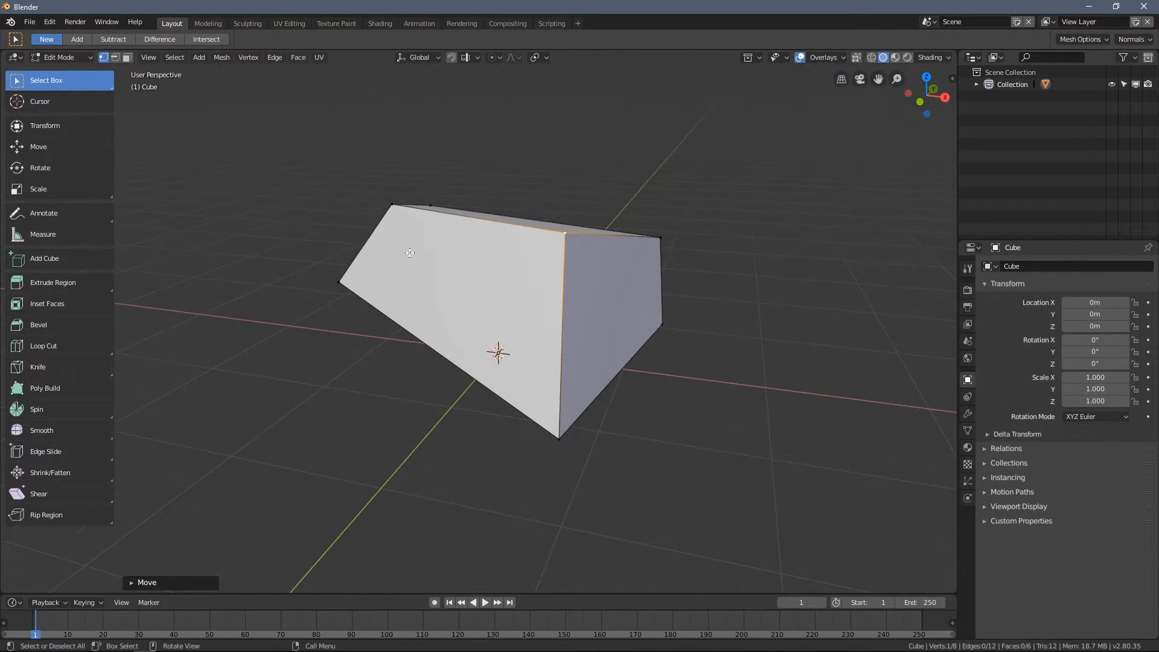
click(127, 58)
click(434, 281)
middle_drag(435, 281, 495, 248)
key(r)
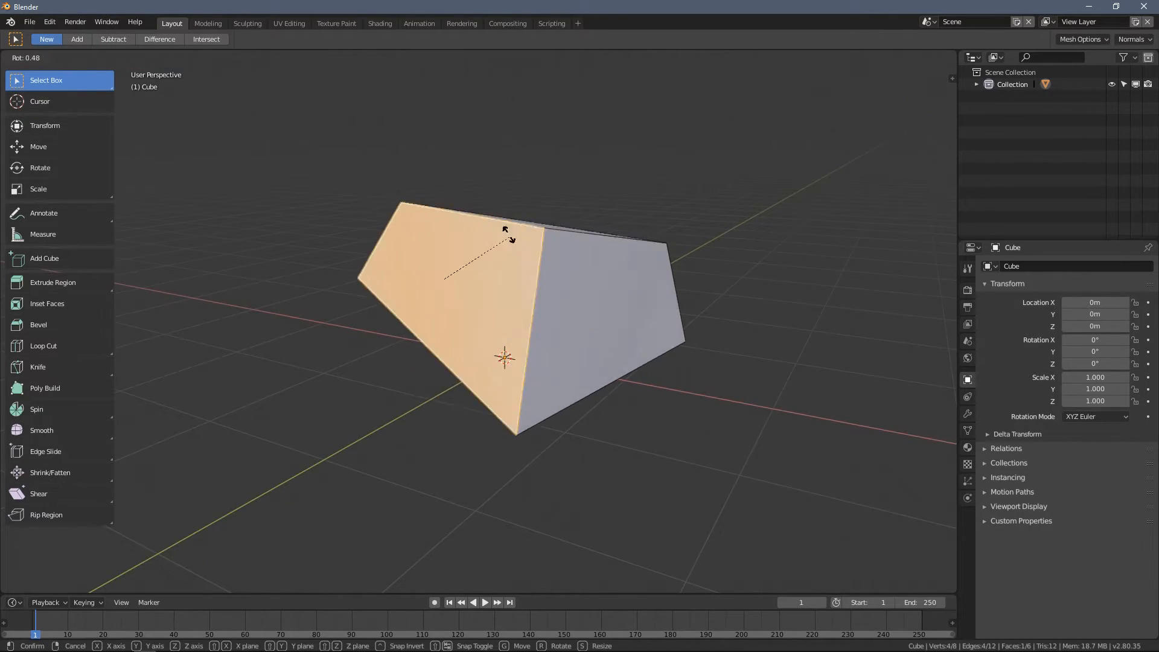
click(527, 263)
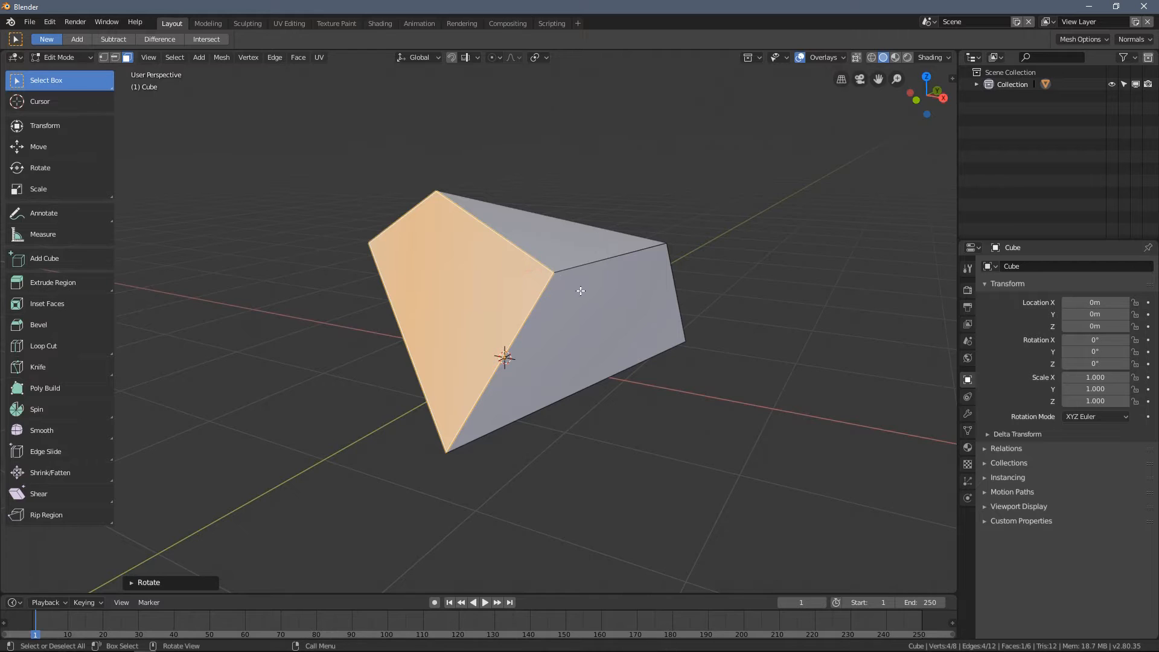
- Scale the selected side face and move it to reshape the block
key(s)
click(551, 273)
middle_drag(550, 273, 499, 305)
click(499, 306)
key(g)
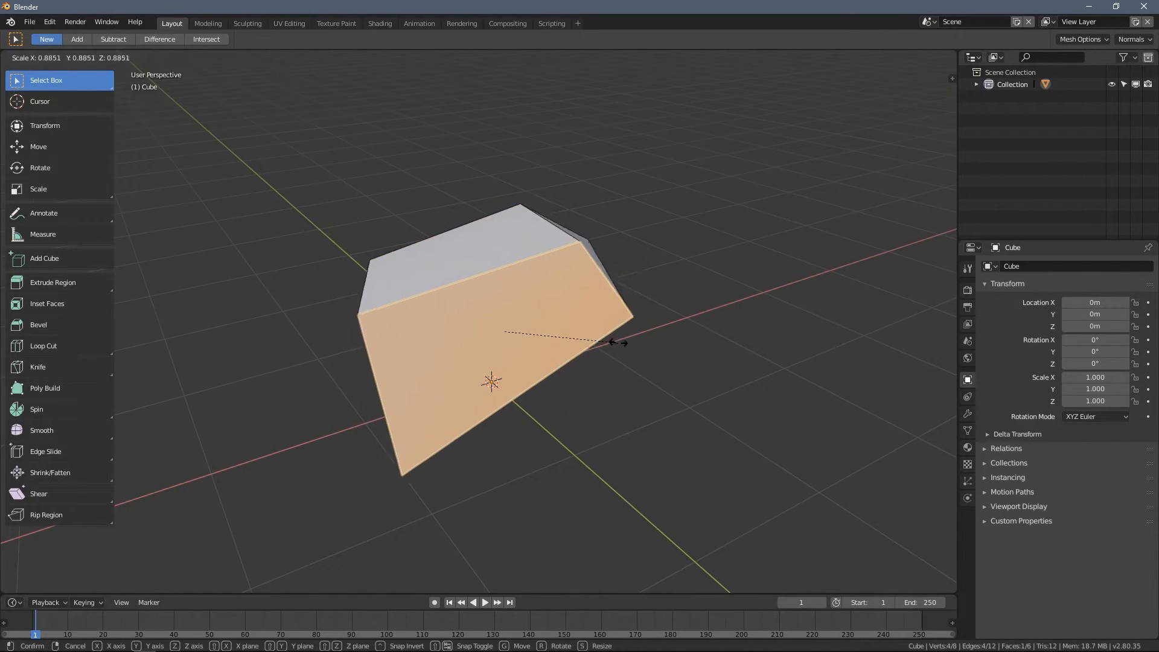
click(604, 333)
key(g)
click(615, 320)
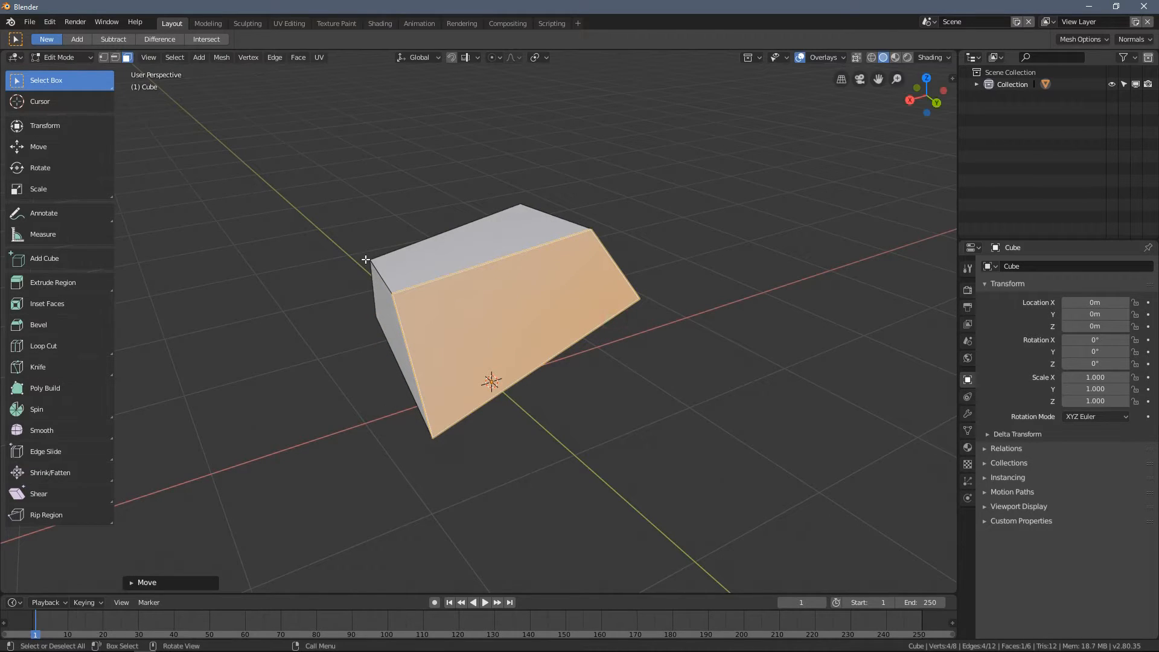
- Try the Move, Scale and Rotate tools in turn and move the selected face with the Move tool
click(79, 147)
click(74, 190)
click(81, 165)
click(79, 150)
middle_drag(529, 290, 502, 266)
drag(498, 261, 500, 246)
drag(450, 297, 472, 294)
middle_drag(476, 282, 540, 249)
- Return to Object Mode and raise the whole block along the Z axis with the Move tool
key(Tab)
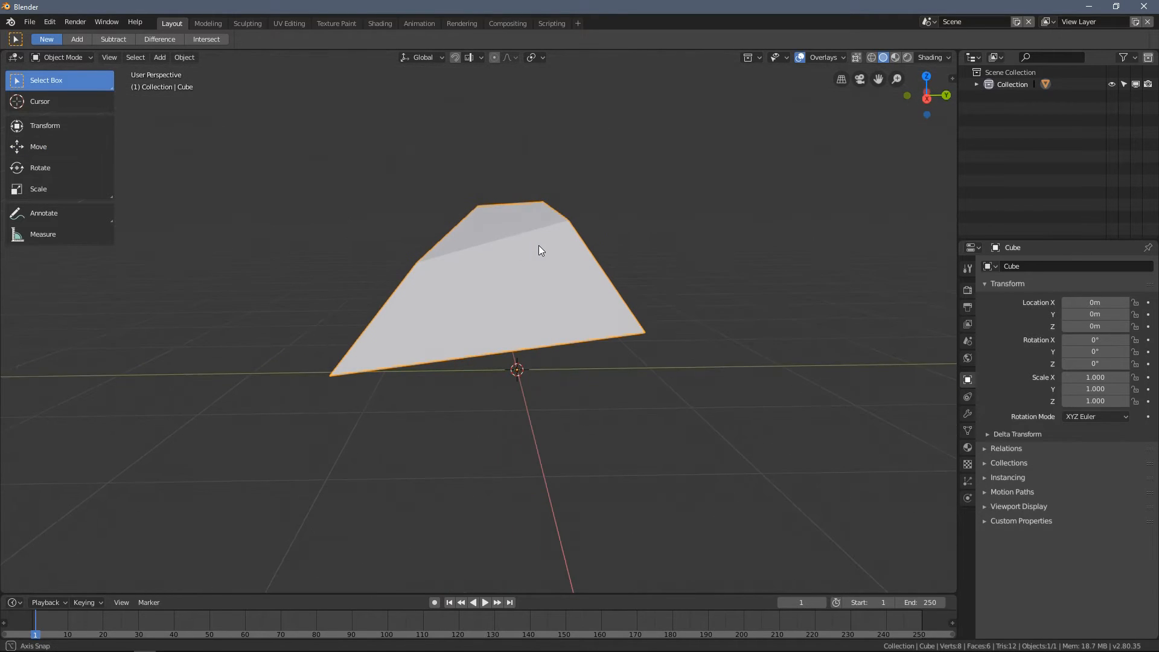
click(74, 149)
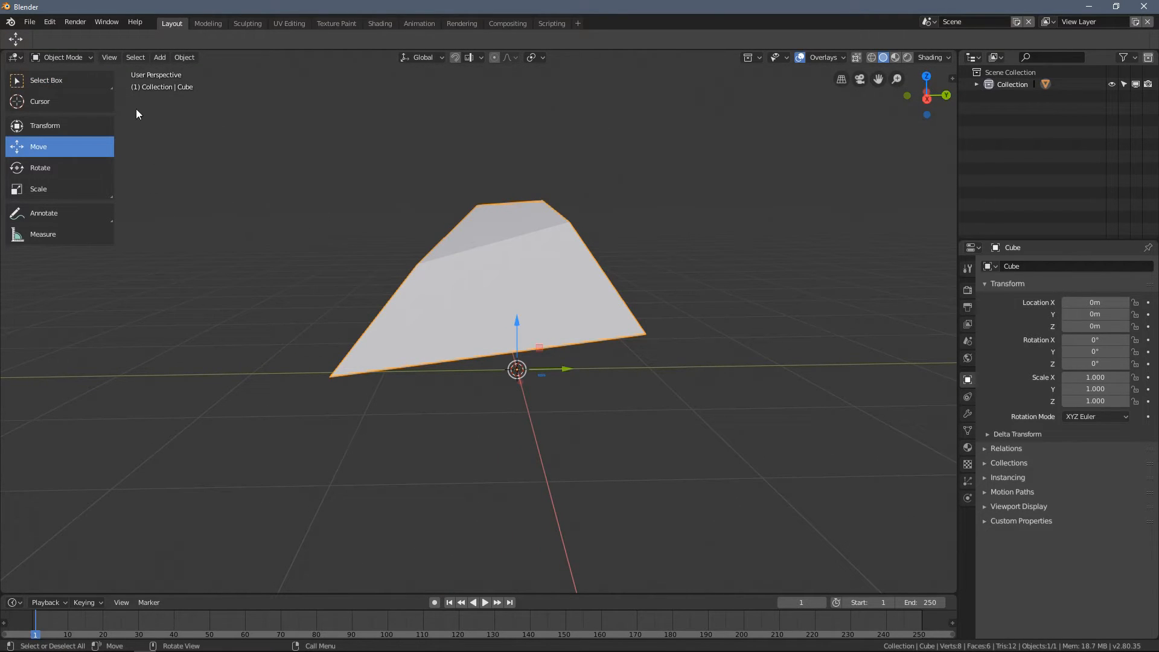
drag(520, 324, 524, 297)
- Go back to Edit Mode, select a face of the block, move it and scale it
key(Tab)
mouse_move(519, 245)
middle_down()
mouse_move(511, 260)
mouse_move(523, 251)
middle_up()
click(501, 262)
drag(487, 250, 488, 275)
middle_drag(490, 276, 576, 302)
drag(599, 326, 668, 350)
key(s)
click(647, 344)
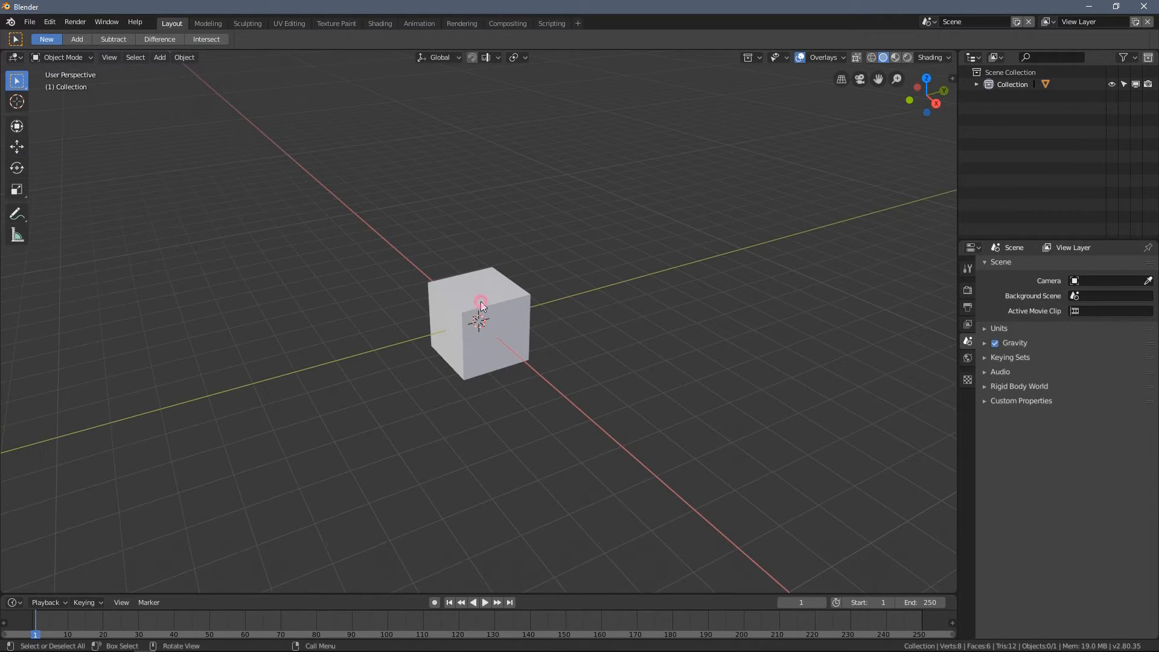
- Delete the default cube and add a UV Sphere mesh in its place
click(507, 333)
scroll(436, 262, up, 2)
middle_drag(506, 289, 459, 258)
key(x)
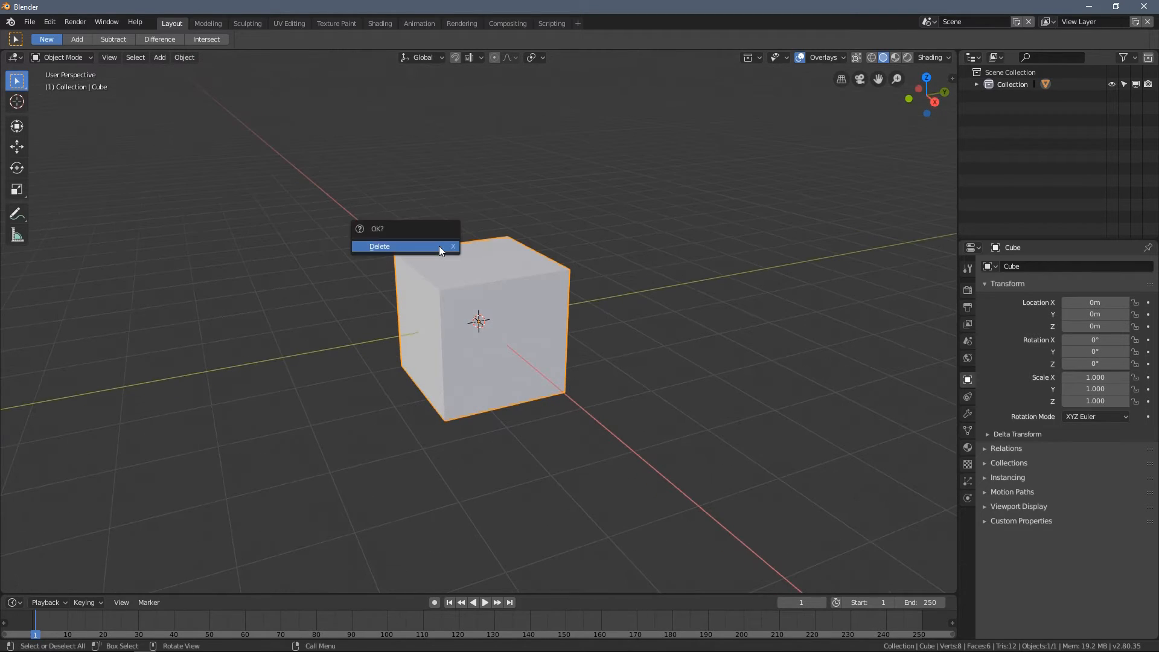
click(439, 245)
key(shift+a)
mouse_move(439, 245)
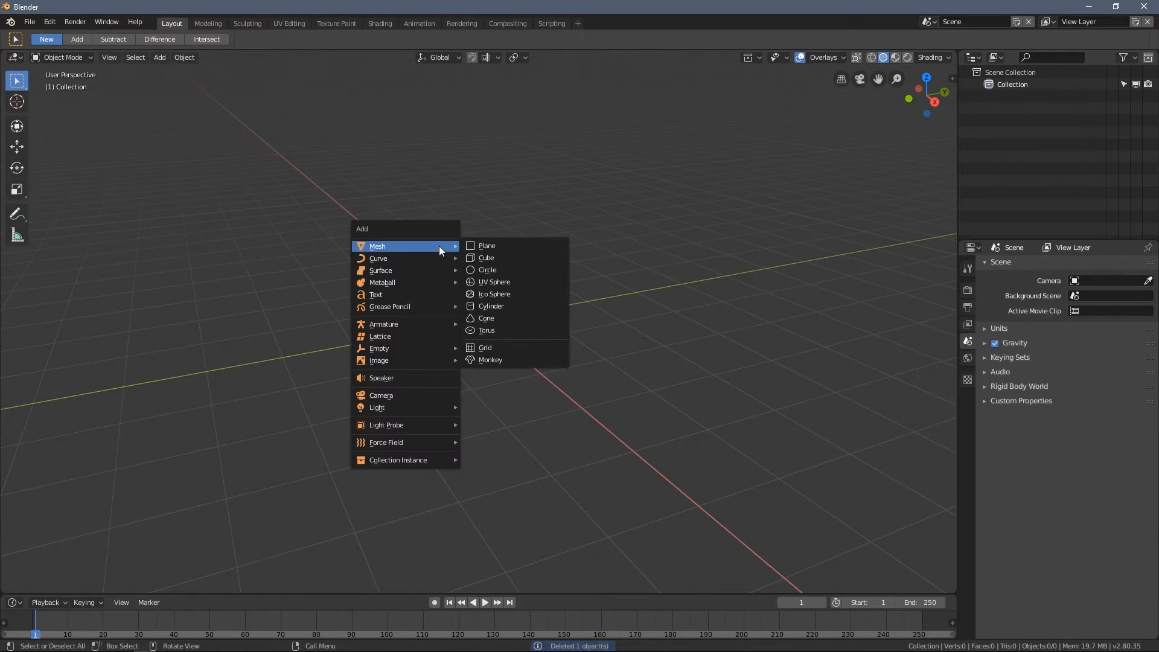
click(519, 282)
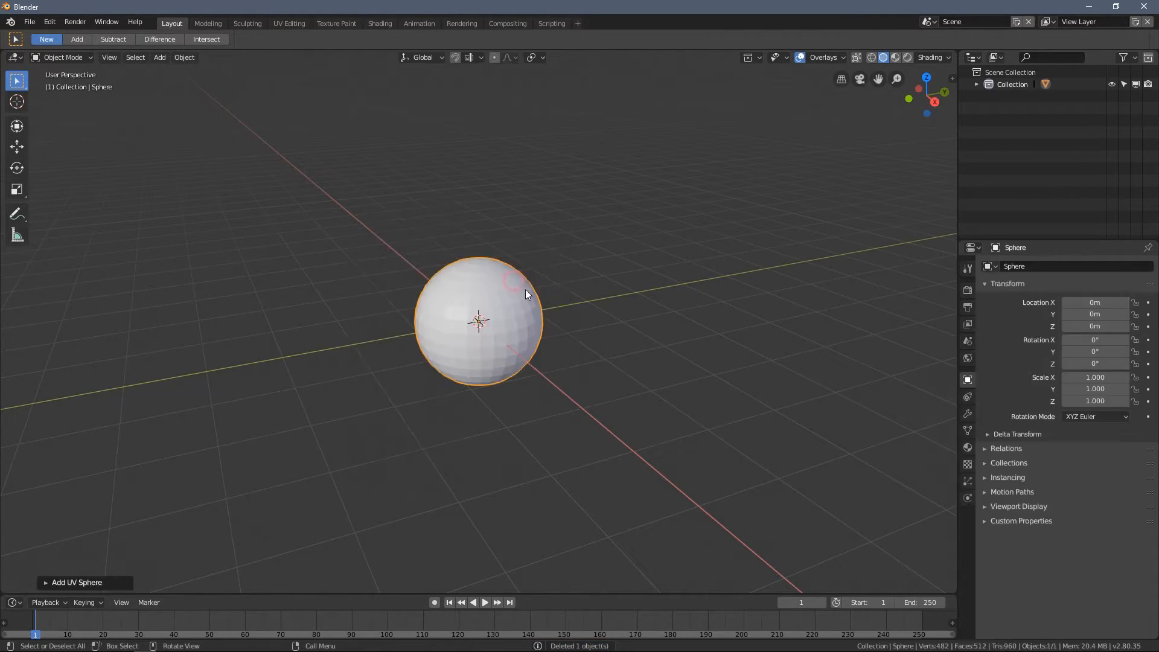
- Scale the sphere up to about 1.68 and move it to about X -0.18, Y 0.17, Z 0.67 m
key(s)
click(598, 360)
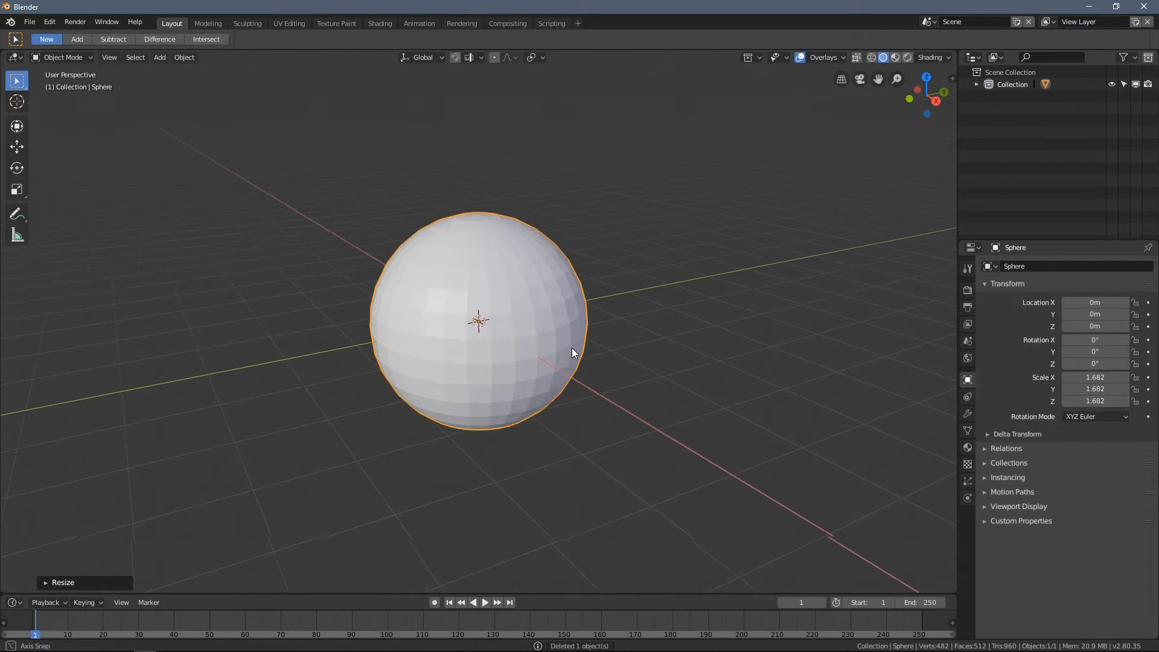
scroll(565, 356, down, 2)
key(g)
click(562, 321)
- Enter Edit Mode on the sphere and clear the selection of all its vertices
key(Tab)
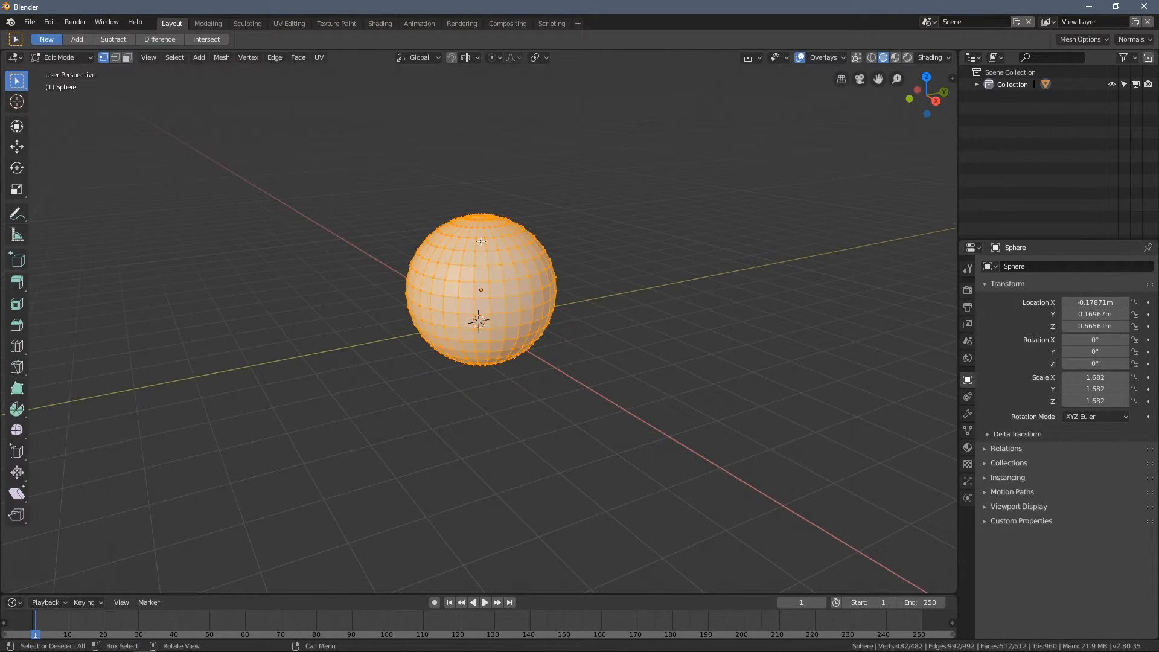
scroll(477, 230, up, 4)
middle_drag(477, 229, 448, 250)
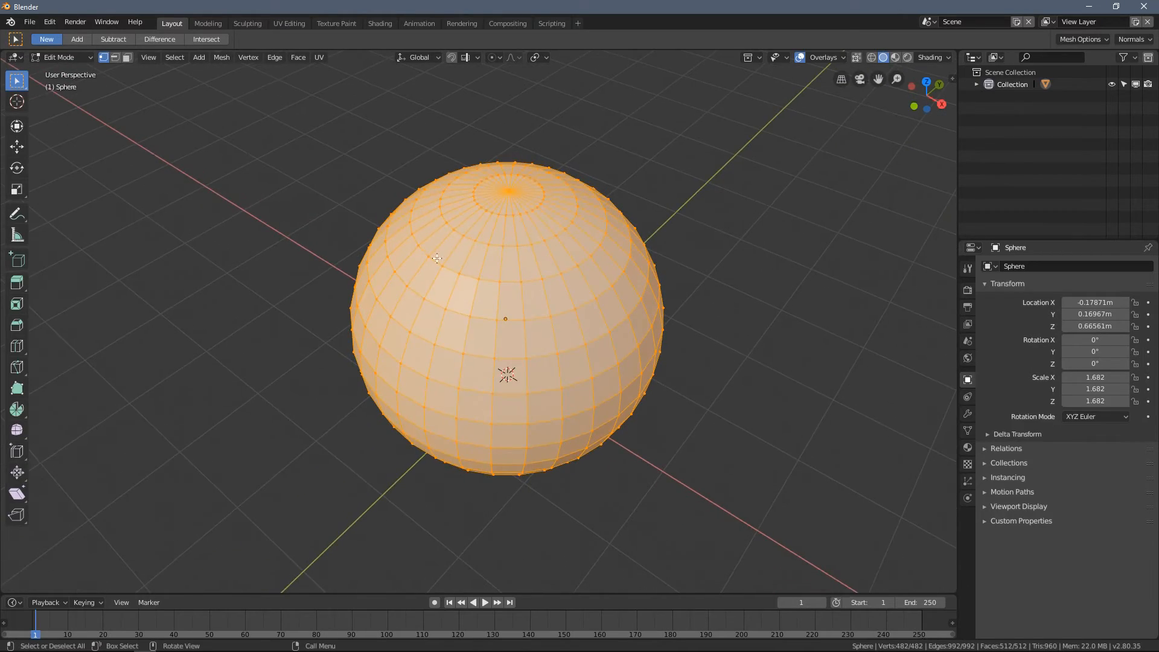
click(301, 209)
middle_drag(524, 293, 606, 334)
scroll(606, 334, down, 1)
middle_drag(380, 281, 429, 288)
- Switch to face selection and select a two-by-two block of adjacent faces on the sphere
click(127, 57)
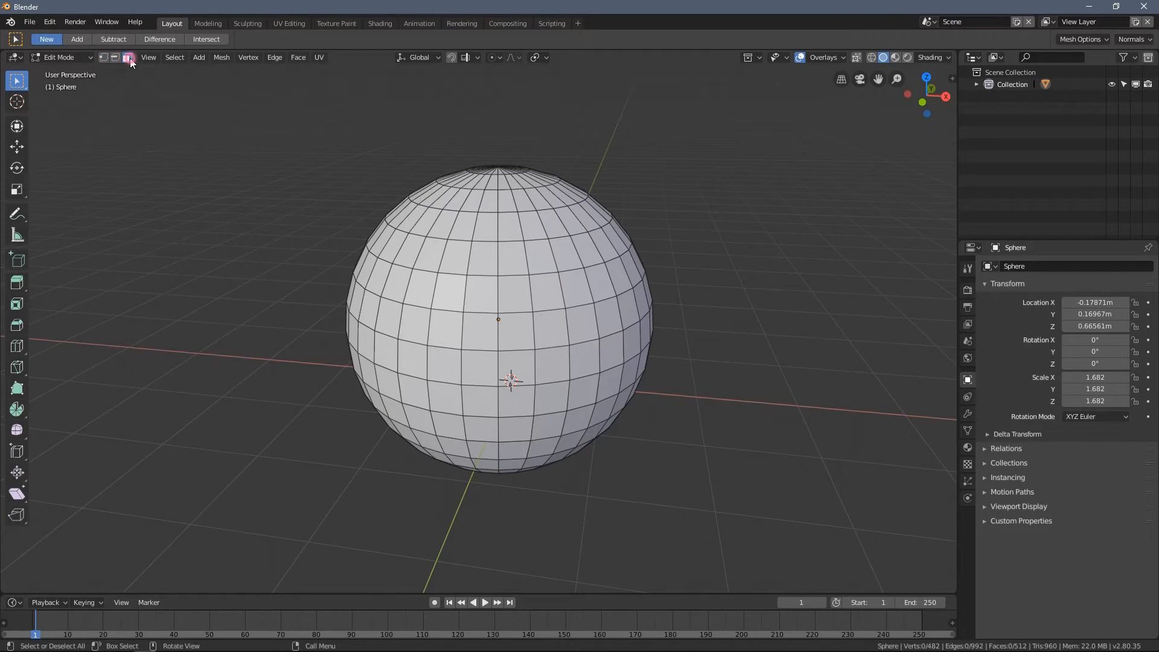
click(424, 290)
shift+click(458, 300)
shift+click(445, 323)
shift+click(423, 327)
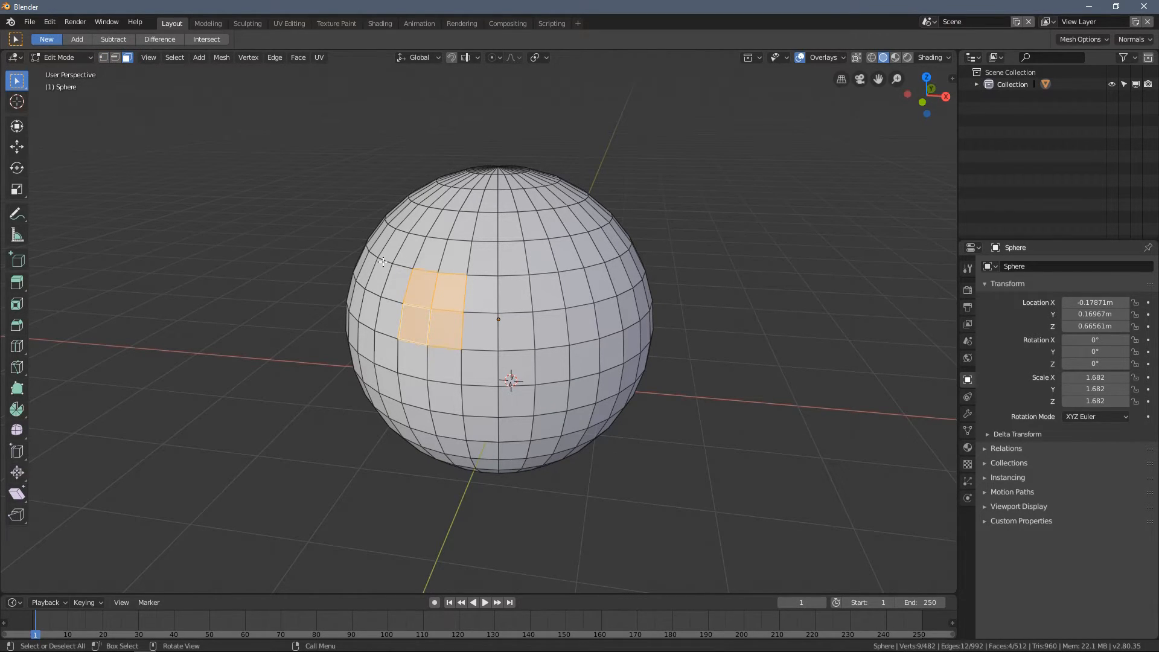
- Cycle repeatedly through the vertex, edge and face selection modes
key(1)
key(2)
key(3)
key(2)
key(1)
key(2)
key(3)
- Switch to vertex selection and select three separate vertices on the front of the sphere
key(1)
click(477, 211)
shift+click(499, 242)
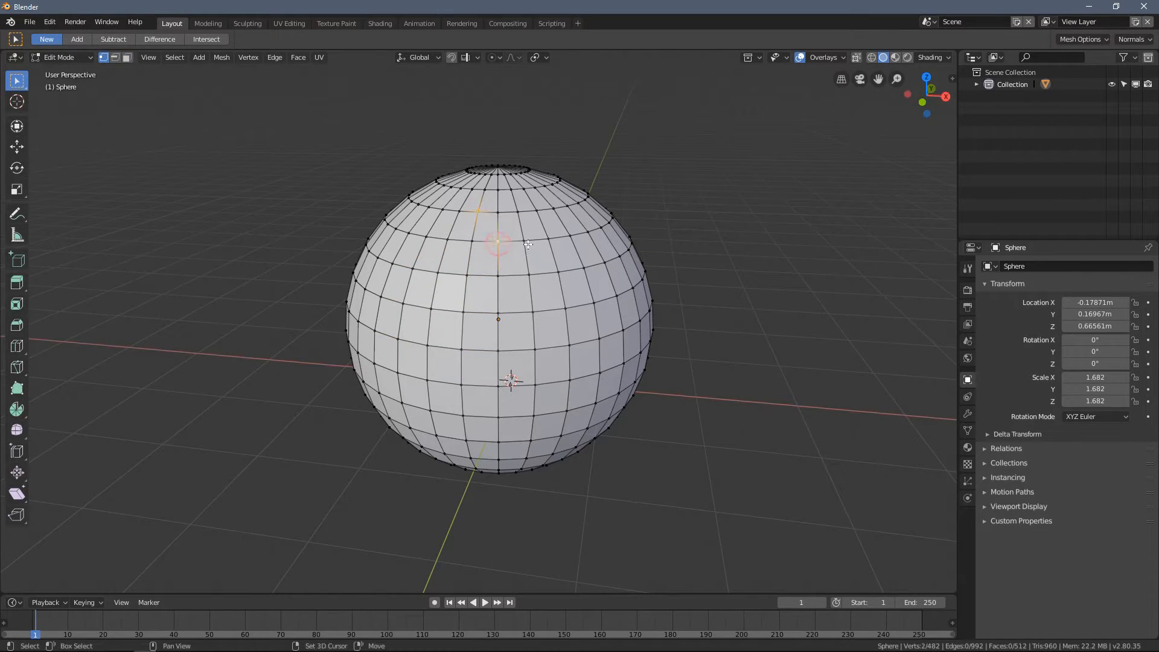
shift+click(573, 347)
- Select a single edge of the sphere in edge selection mode and display the viewport in wireframe shading
key(2)
click(482, 275)
middle_drag(483, 275, 506, 336)
scroll(506, 336, up, 4)
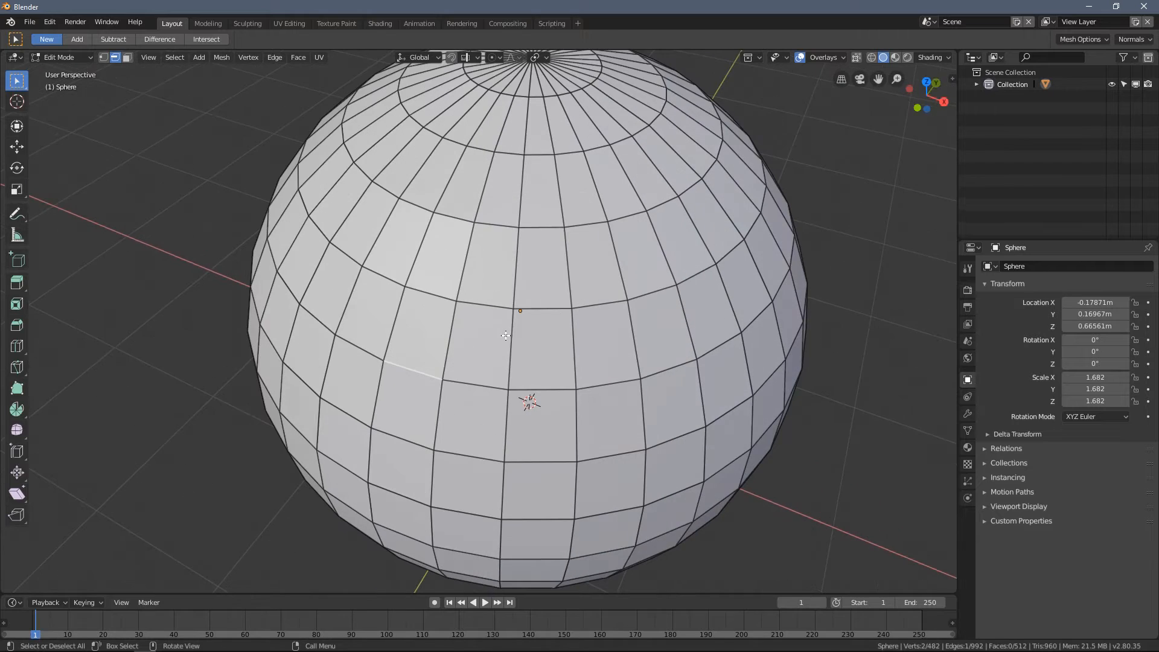
key(z)
click(478, 324)
- Add three adjoining edges to the selection so that all four edges around one face are selected
middle_drag(479, 324, 431, 263)
shift+click(417, 252)
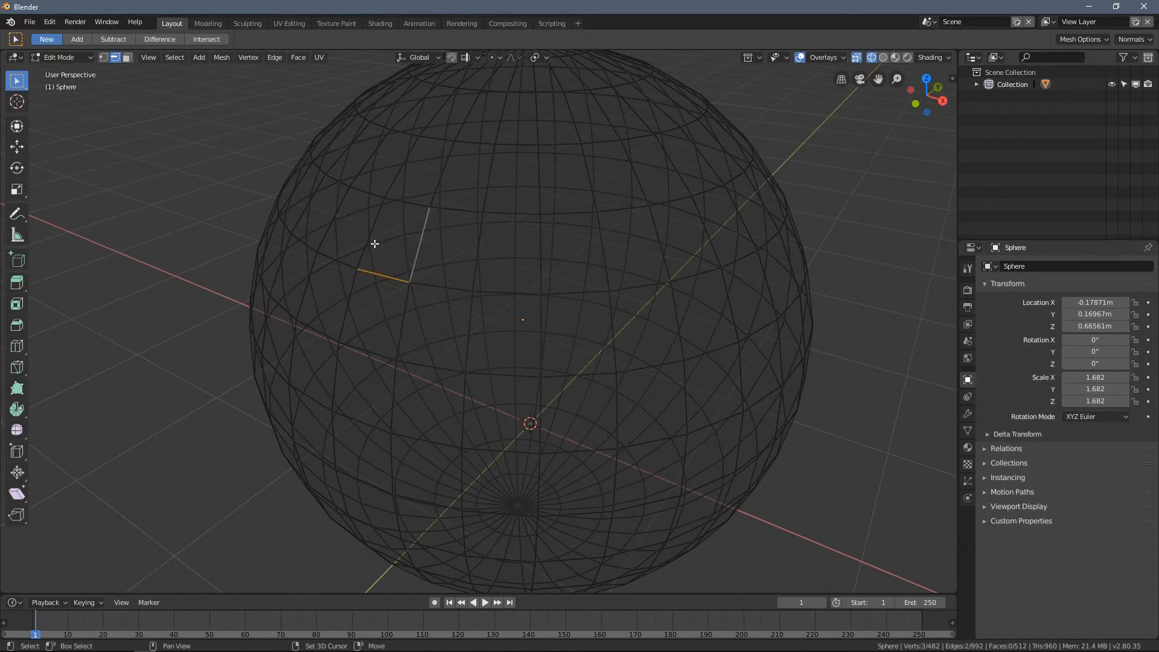
shift+click(371, 230)
shift+click(406, 203)
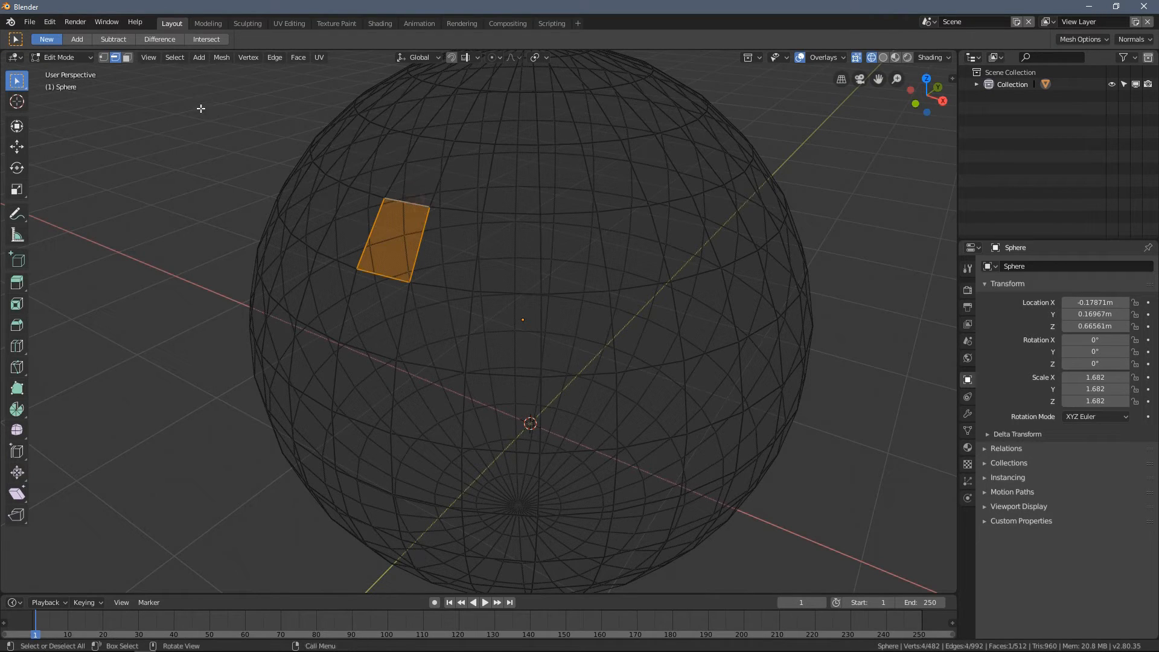
- Return the viewport to solid shading with face selection mode active
scroll(593, 248, down, 3)
middle_drag(593, 248, 481, 311)
scroll(498, 263, up, 4)
scroll(500, 311, down, 1)
key(z)
click(560, 220)
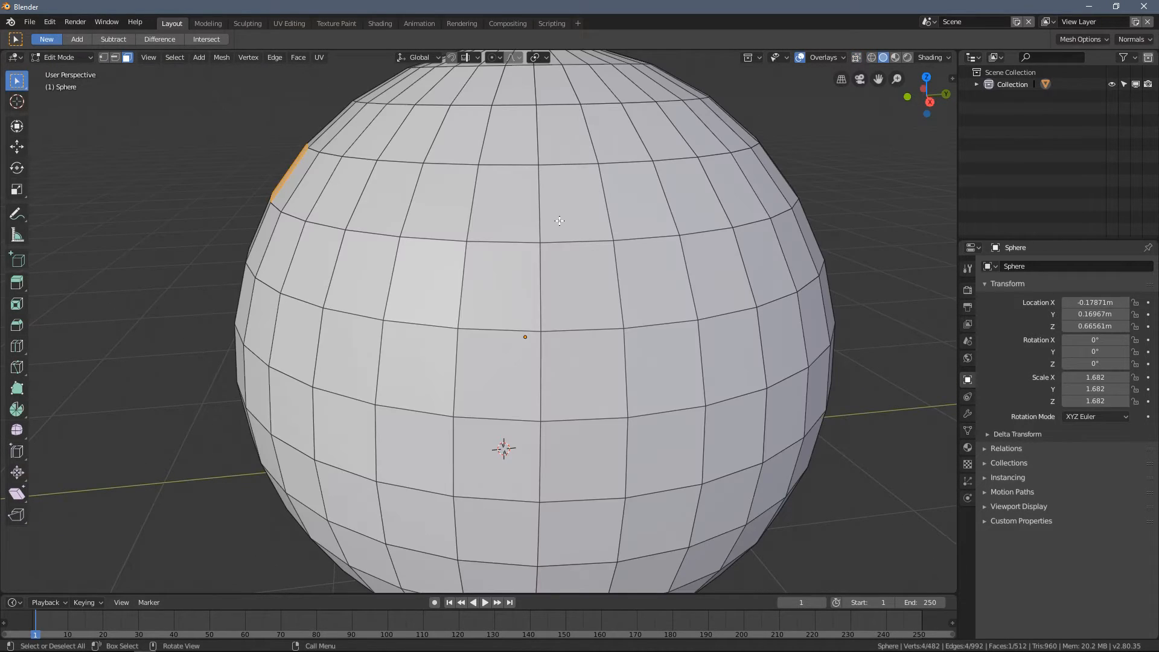
- Toggle X-ray in solid shading to compare the see-through and opaque views of the sphere
click(857, 58)
middle_drag(506, 238, 476, 273)
scroll(497, 259, up, 2)
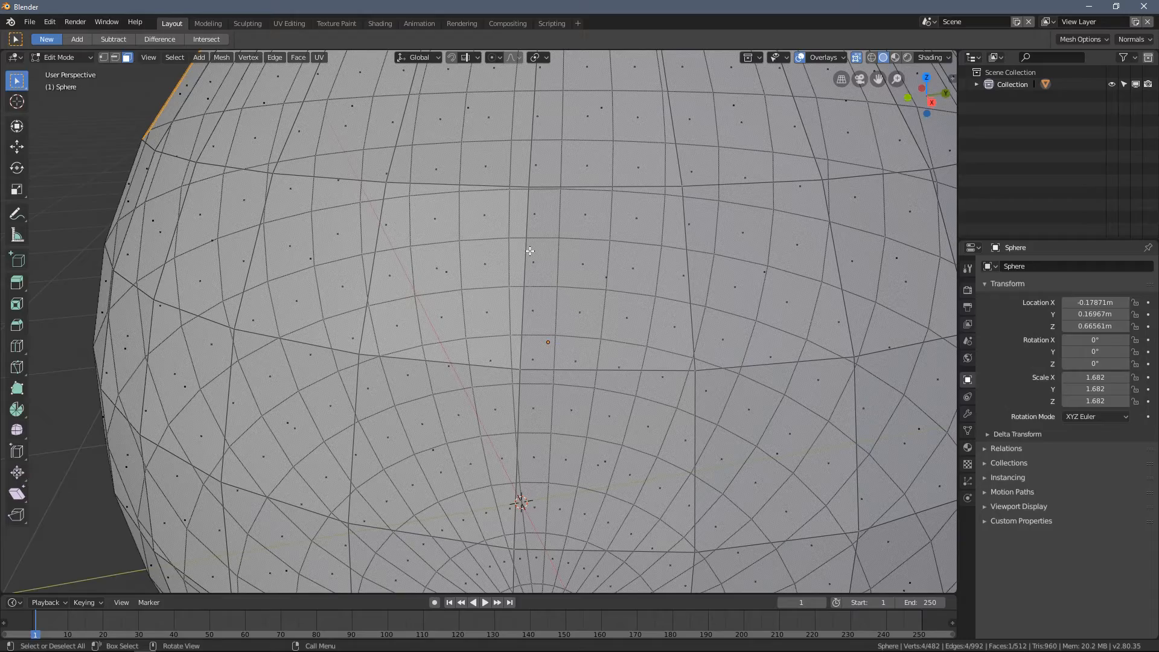
key(alt+z)
scroll(514, 257, down, 3)
key(alt+z)
mouse_move(494, 261)
middle_down()
mouse_move(483, 251)
mouse_move(453, 270)
middle_up()
- Compare wireframe shading with and without X-ray, and return to solid shading with X-ray on
key(z)
click(444, 253)
scroll(452, 269, up, 3)
scroll(453, 269, down, 3)
key(alt+z)
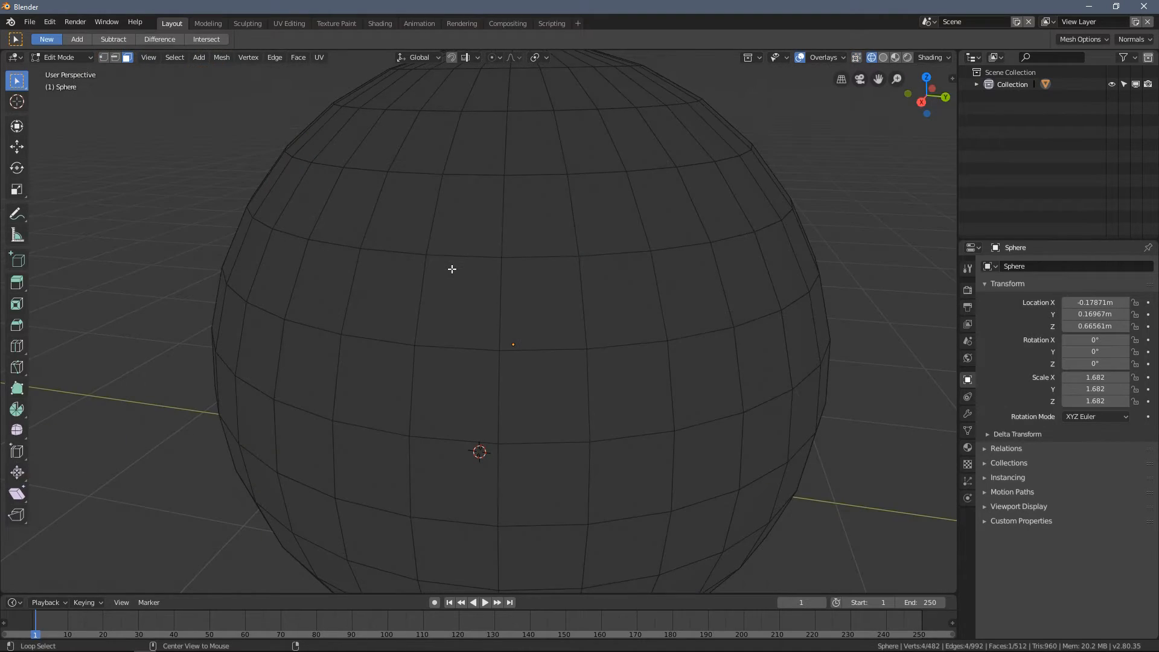
key(alt+z)
key(z)
click(493, 273)
middle_drag(493, 273, 474, 286)
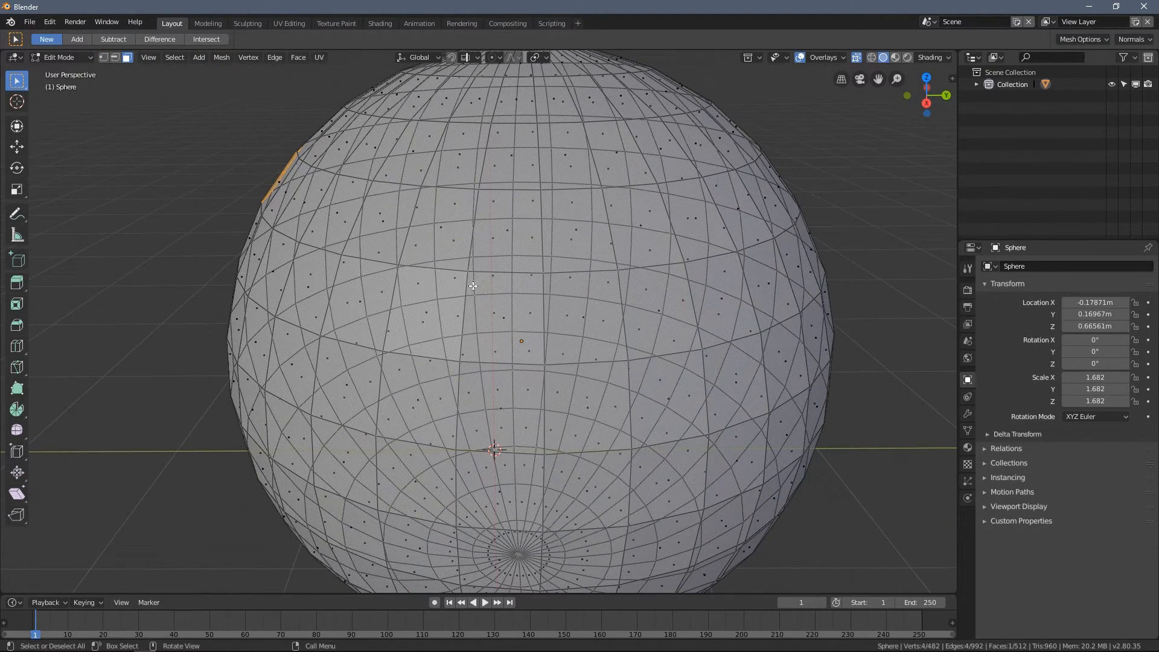
- Toggle the viewport overlays off and on, and turn off X-ray
click(800, 58)
click(800, 58)
click(856, 58)
- Select six adjoining faces of the sphere in two rows of three
click(433, 309)
middle_drag(433, 309, 498, 302)
shift+click(555, 356)
shift+click(603, 345)
shift+click(570, 401)
shift+click(684, 396)
shift+click(685, 326)
- Extend the selection by four neighbouring faces to make two rows of five
middle_drag(686, 327, 544, 303)
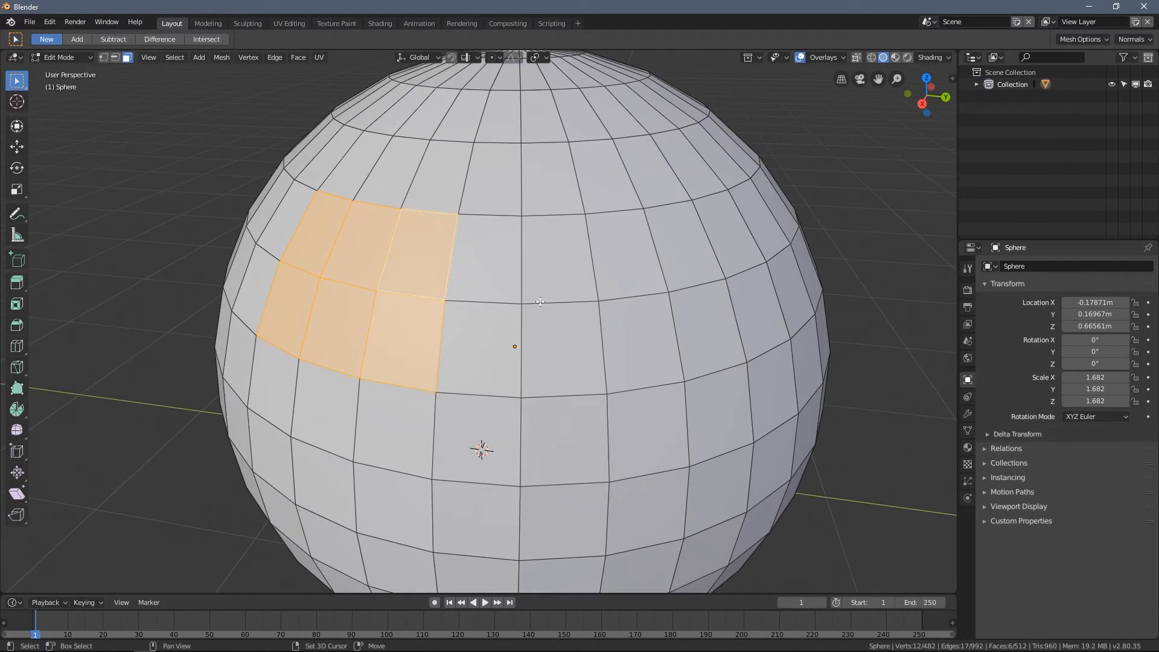
shift+click(478, 331)
shift+click(487, 282)
shift+click(551, 261)
shift+click(552, 346)
middle_drag(552, 346, 506, 346)
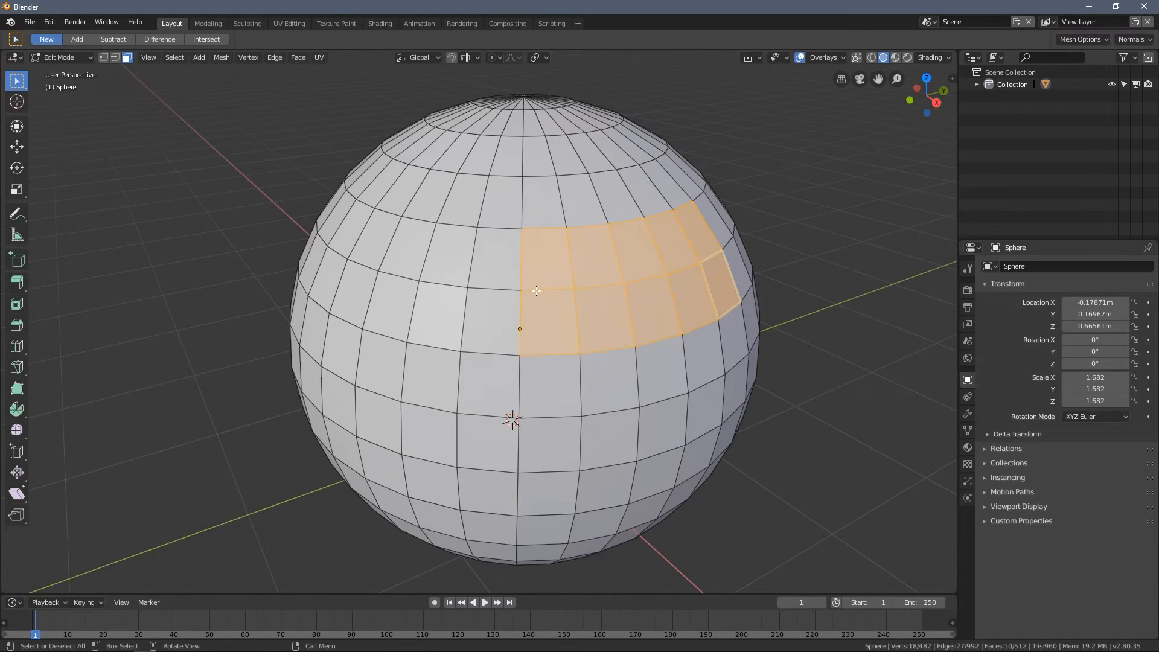
- Turn on X-ray and try selecting single faces, including one on the far side, before clearing the selection
click(856, 57)
click(341, 176)
scroll(411, 268, up, 3)
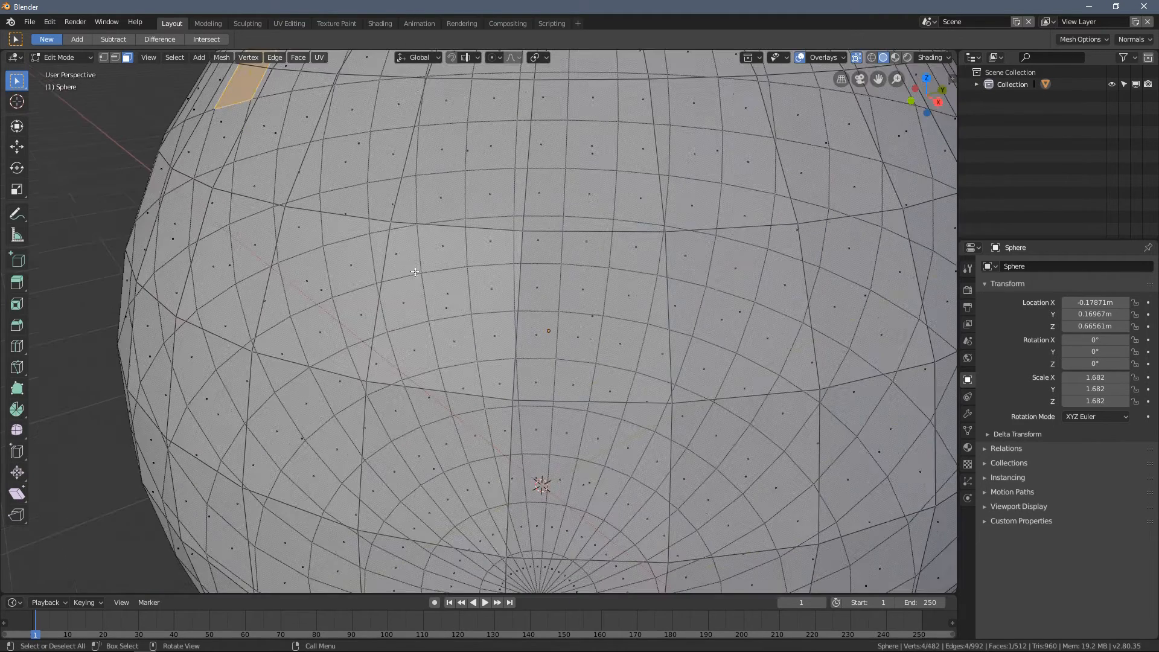
click(464, 298)
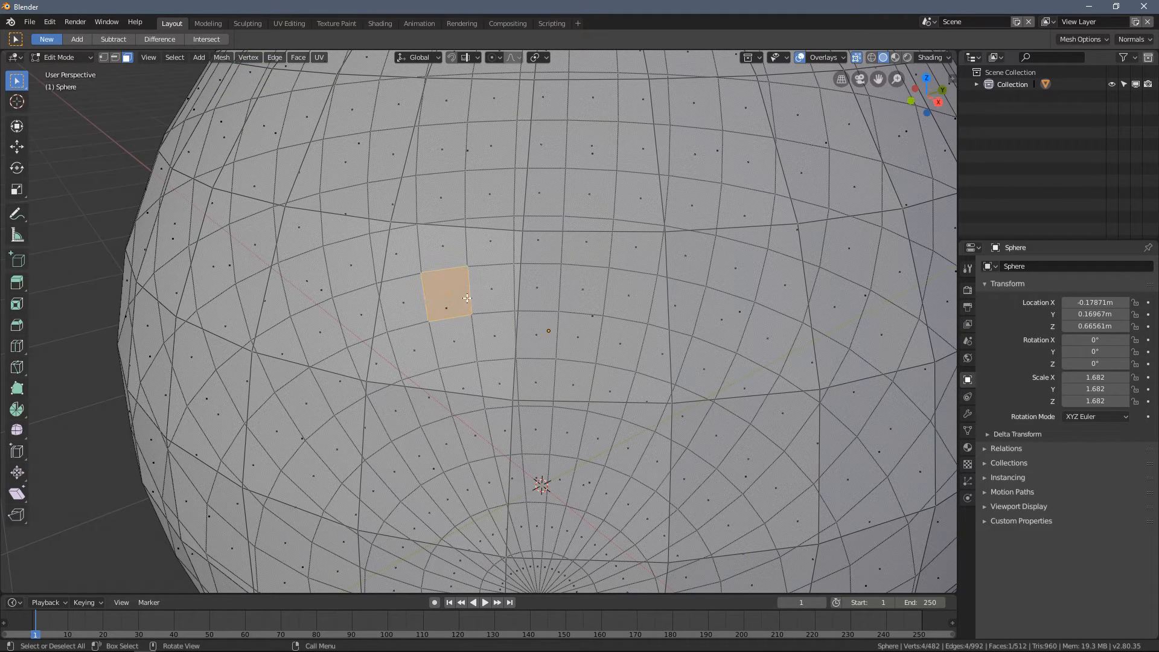
click(121, 140)
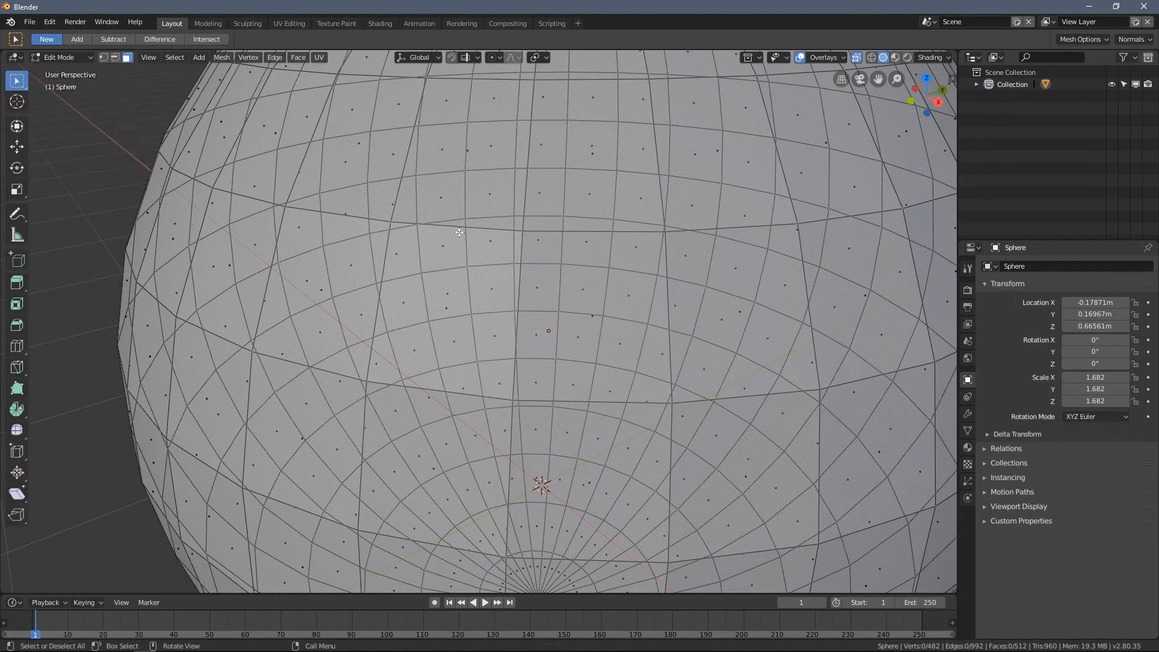
middle_drag(487, 369, 490, 378)
middle_drag(464, 306, 429, 267)
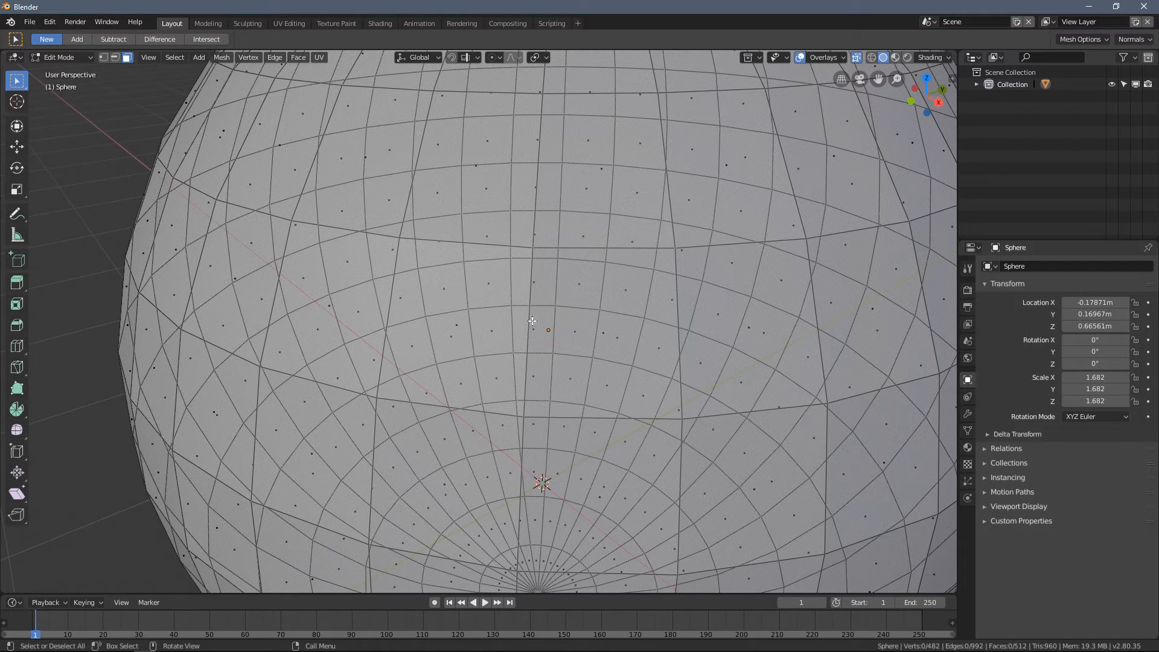
- Select one face on the near side of the sphere through the X-ray display
click(515, 262)
click(502, 424)
click(387, 378)
click(414, 263)
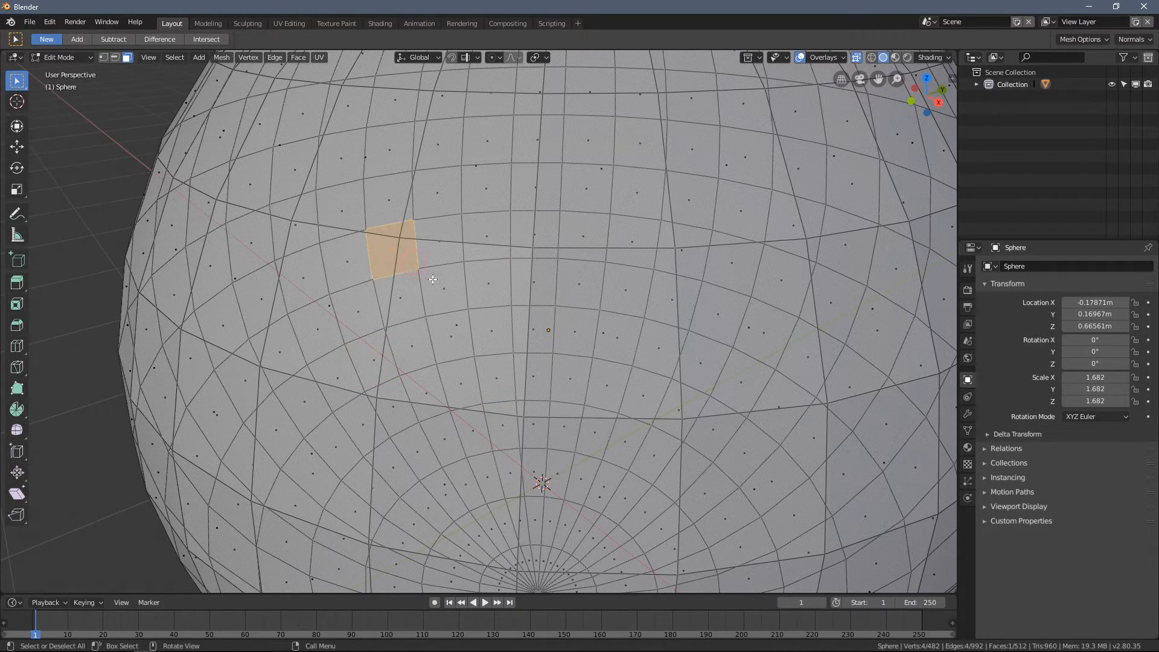
click(457, 328)
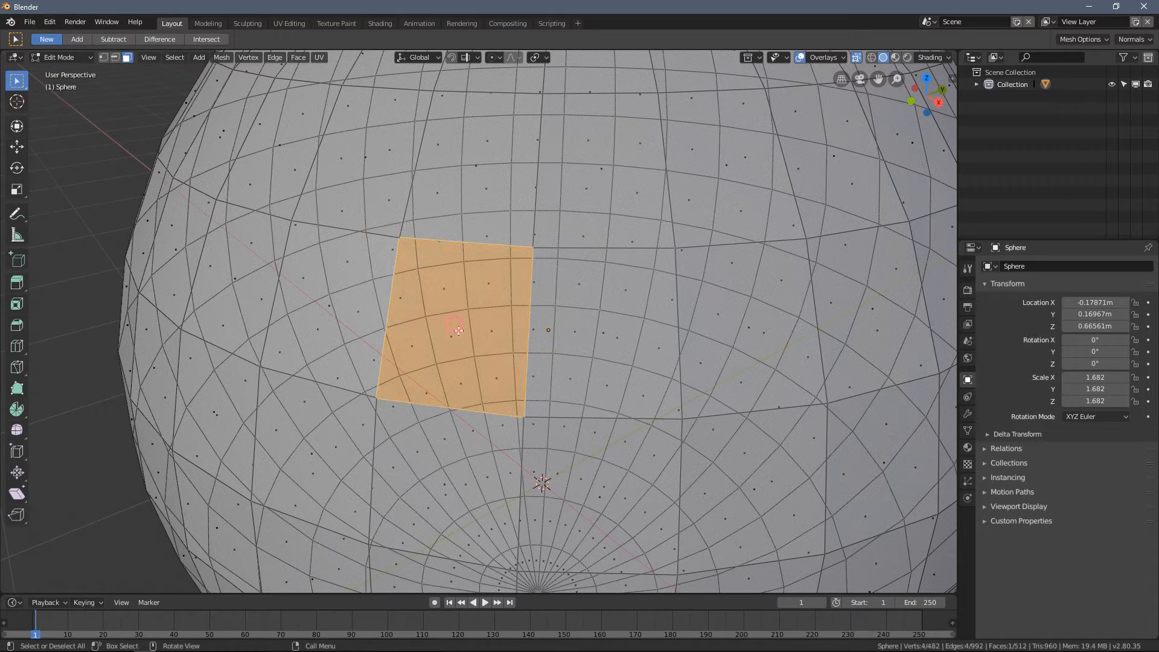
- Add three adjoining faces to the selection to form a horizontal row of four
scroll(488, 342, down, 1)
middle_drag(488, 342, 462, 342)
scroll(461, 343, up, 1)
shift+click(441, 318)
shift+click(595, 324)
middle_drag(598, 324, 648, 322)
shift+click(597, 355)
- Add the four faces directly above the selected row to the selection
middle_drag(597, 354, 583, 265)
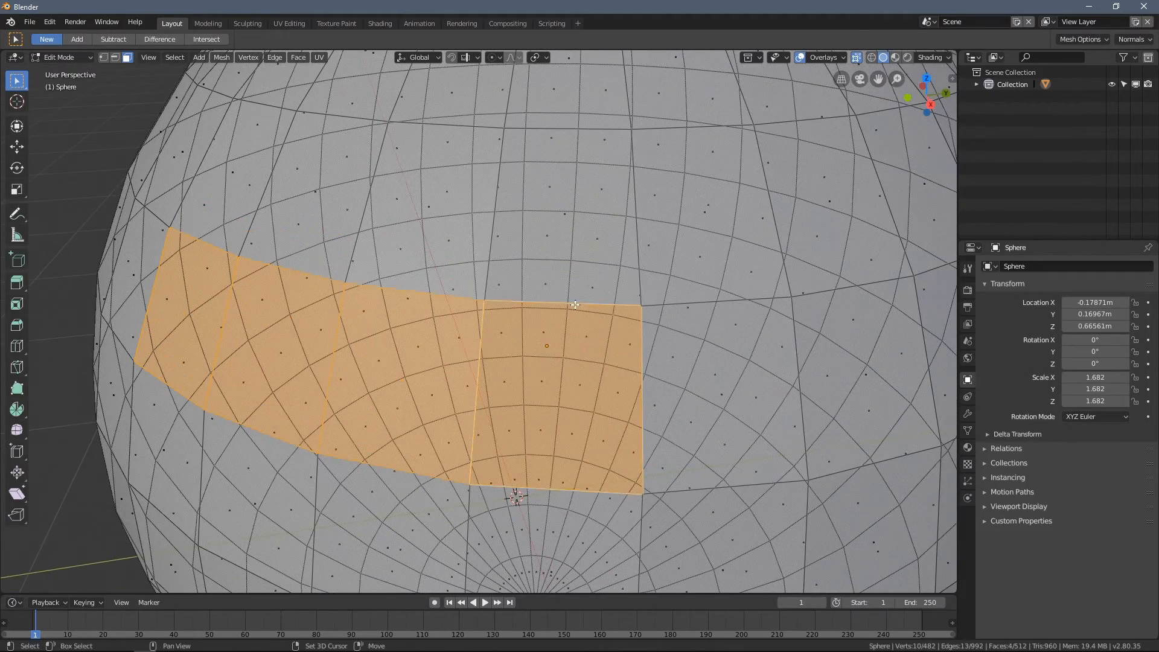
shift+click(567, 216)
shift+click(430, 209)
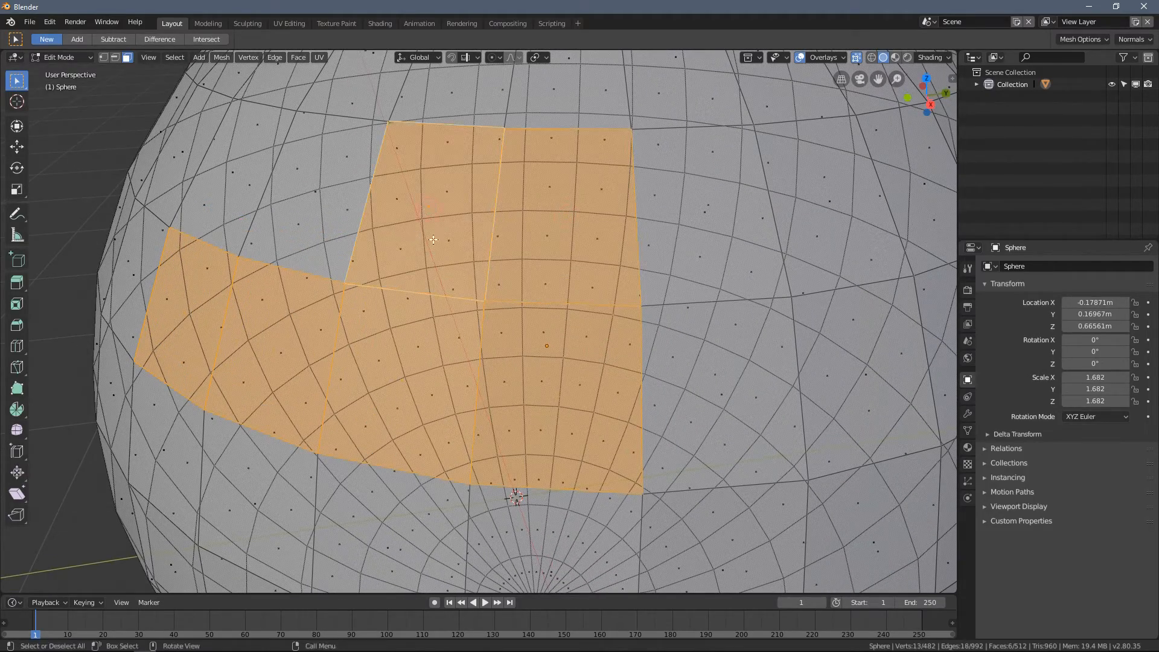
middle_drag(429, 209, 465, 236)
shift+click(479, 241)
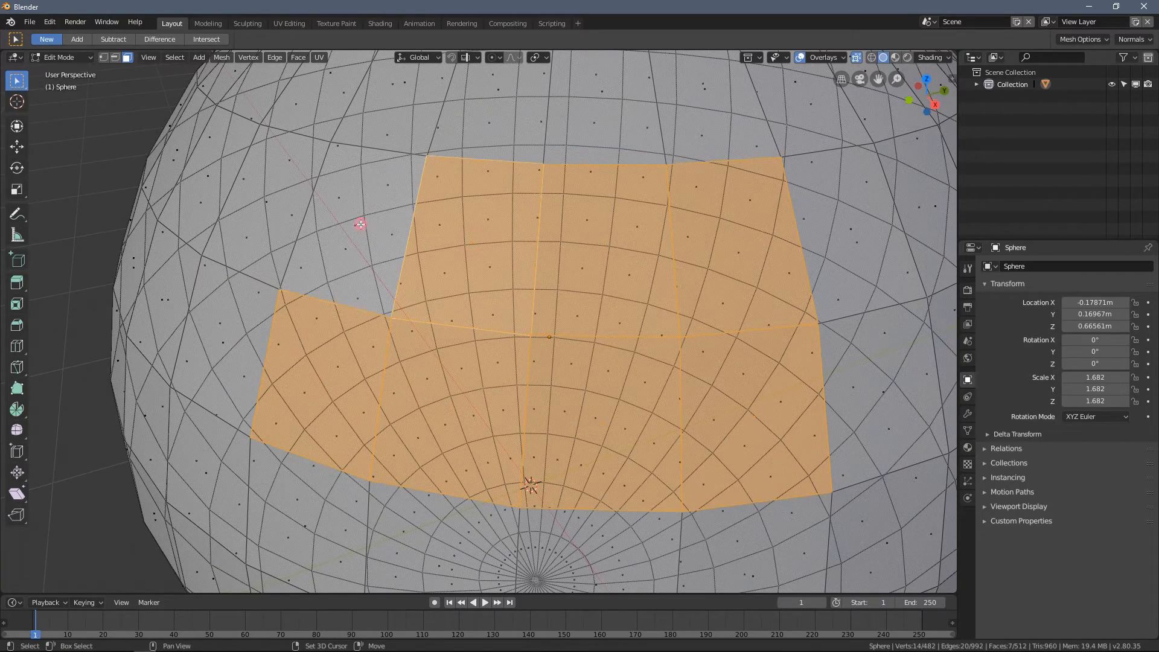
shift+click(360, 225)
- Add a third row of four faces above the two selected rows
middle_drag(360, 225, 453, 218)
shift+click(453, 218)
shift+click(549, 230)
shift+click(663, 227)
shift+click(754, 230)
- Add a column of three faces alongside the selected patch and turn off X-ray
middle_drag(754, 230, 707, 363)
scroll(737, 360, down, 2)
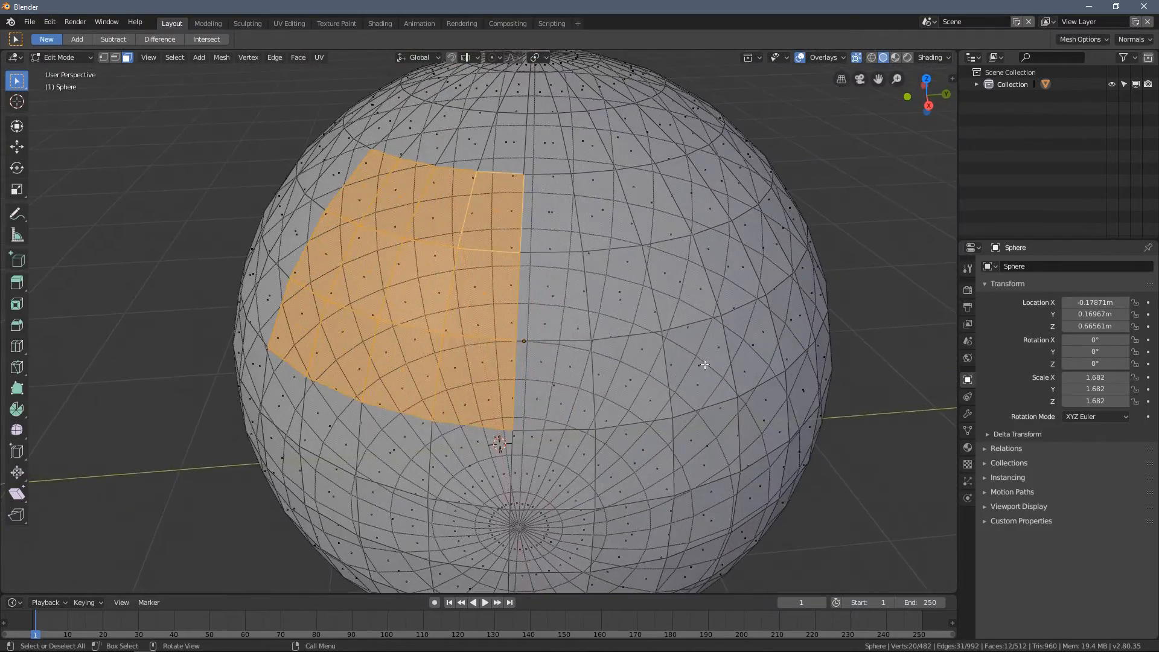
scroll(683, 375, up, 1)
middle_drag(626, 404, 604, 392)
shift+click(569, 372)
shift+click(570, 244)
shift+click(565, 134)
click(856, 57)
scroll(525, 216, down, 3)
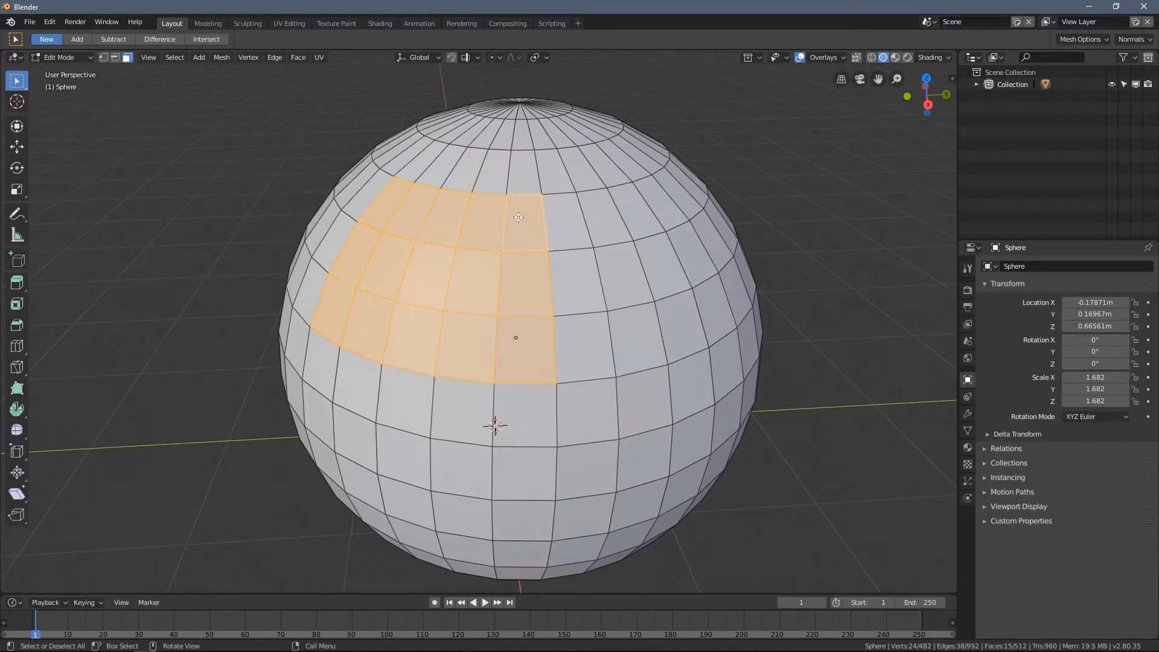
- Switch to vertex selection and move the selected fifteen-face patch outward from the sphere
middle_drag(300, 199, 48, 54)
click(104, 58)
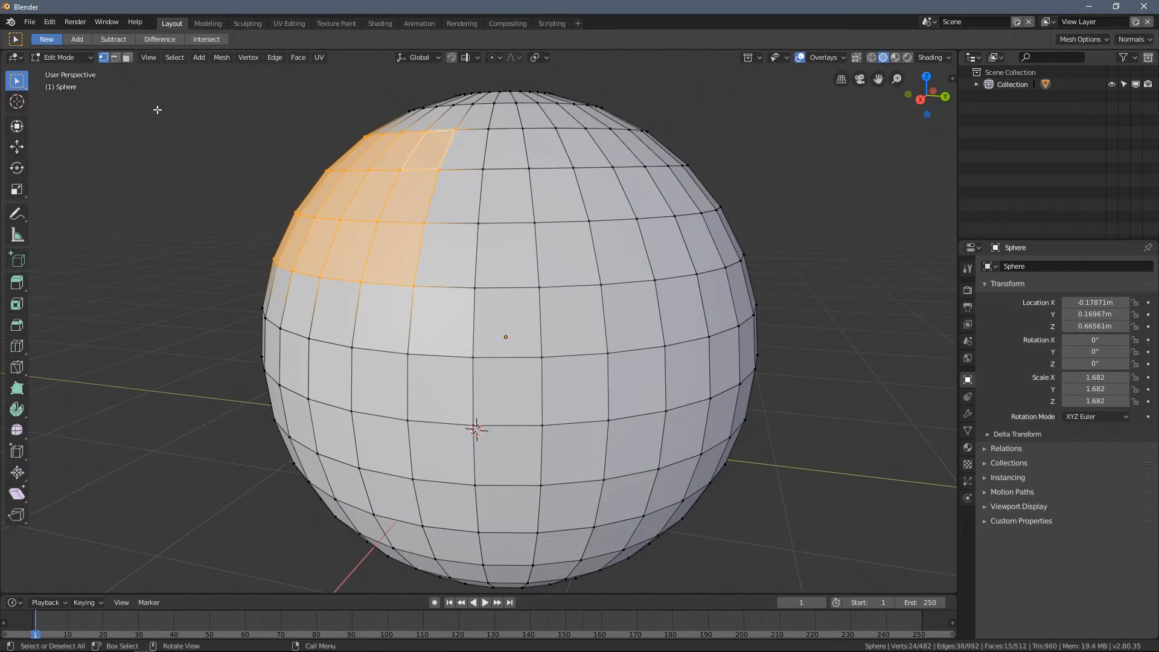
scroll(286, 179, down, 3)
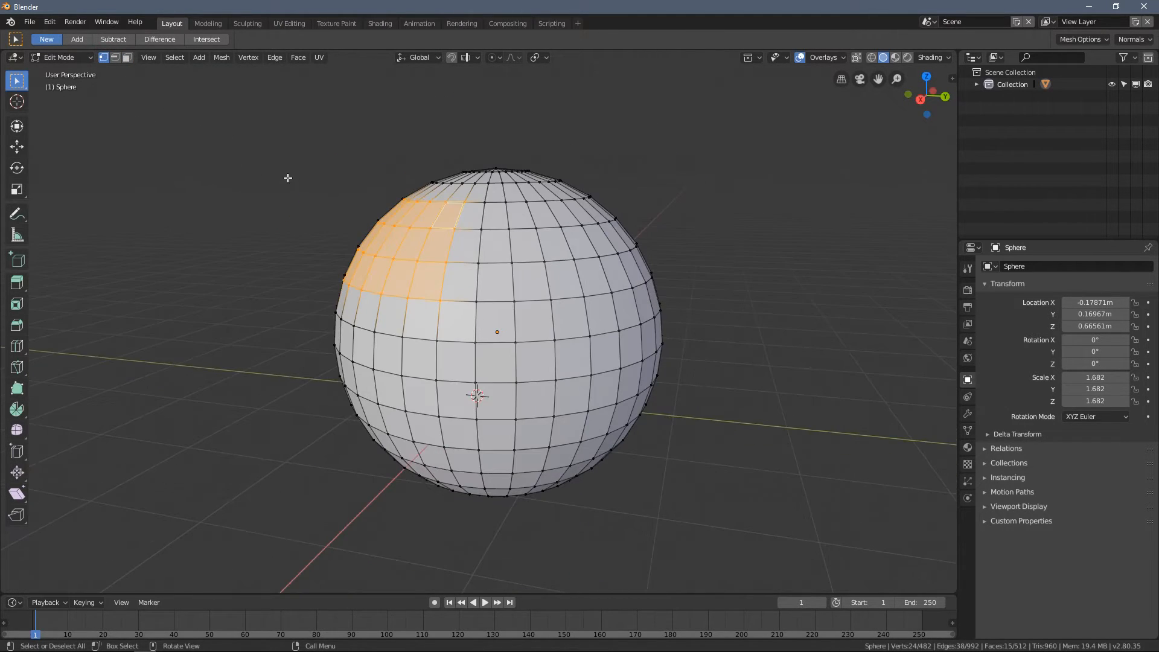
key(g)
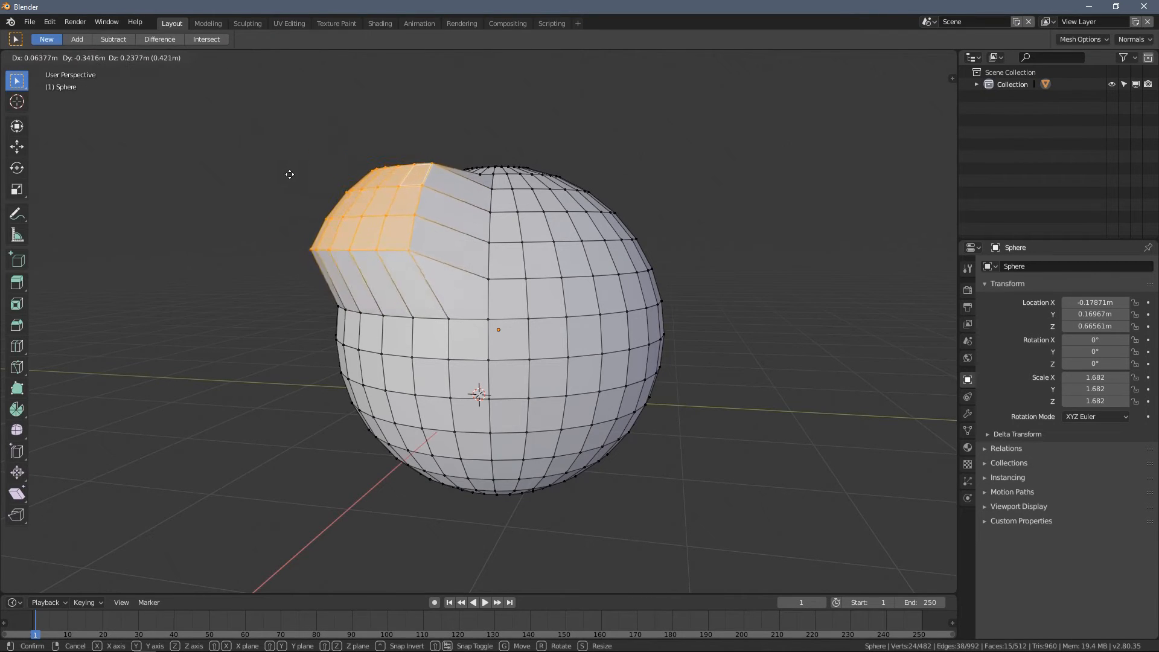
click(248, 171)
middle_drag(249, 171, 327, 214)
- View the deformed sphere in Object Mode, and move the patch again in Edit Mode
key(Tab)
middle_drag(391, 239, 491, 222)
key(Tab)
key(g)
click(608, 355)
scroll(611, 286, up, 2)
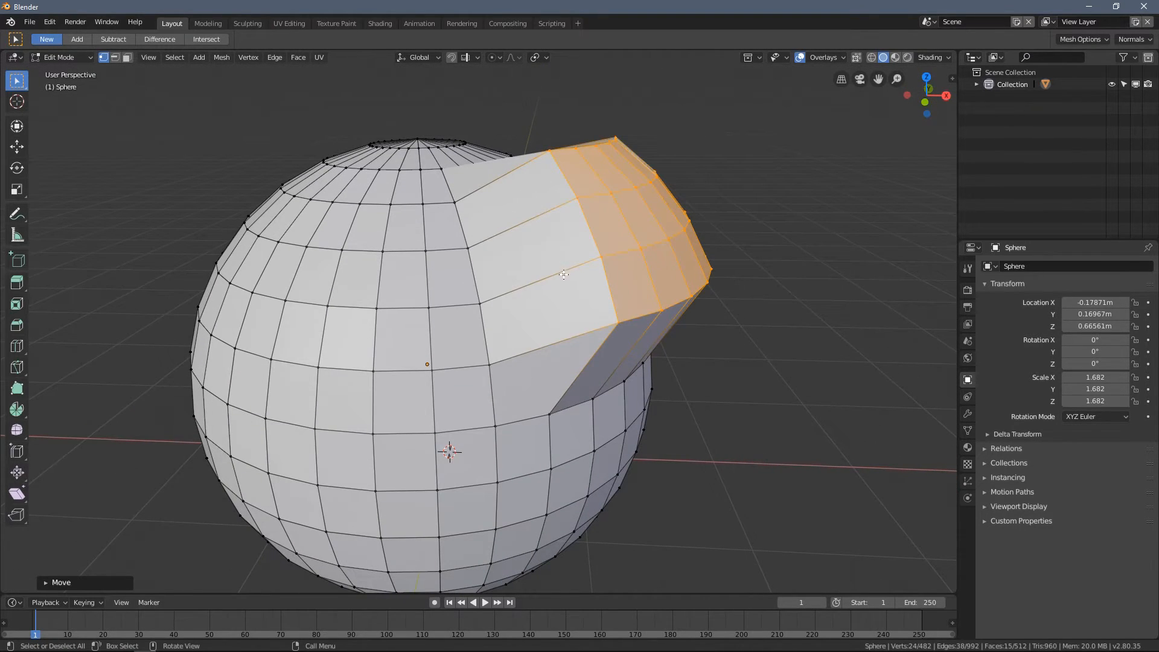
- Move the protruding patch back toward the sphere so it roughly follows the round surface
middle_drag(566, 274, 455, 236)
middle_drag(547, 304, 381, 235)
key(g)
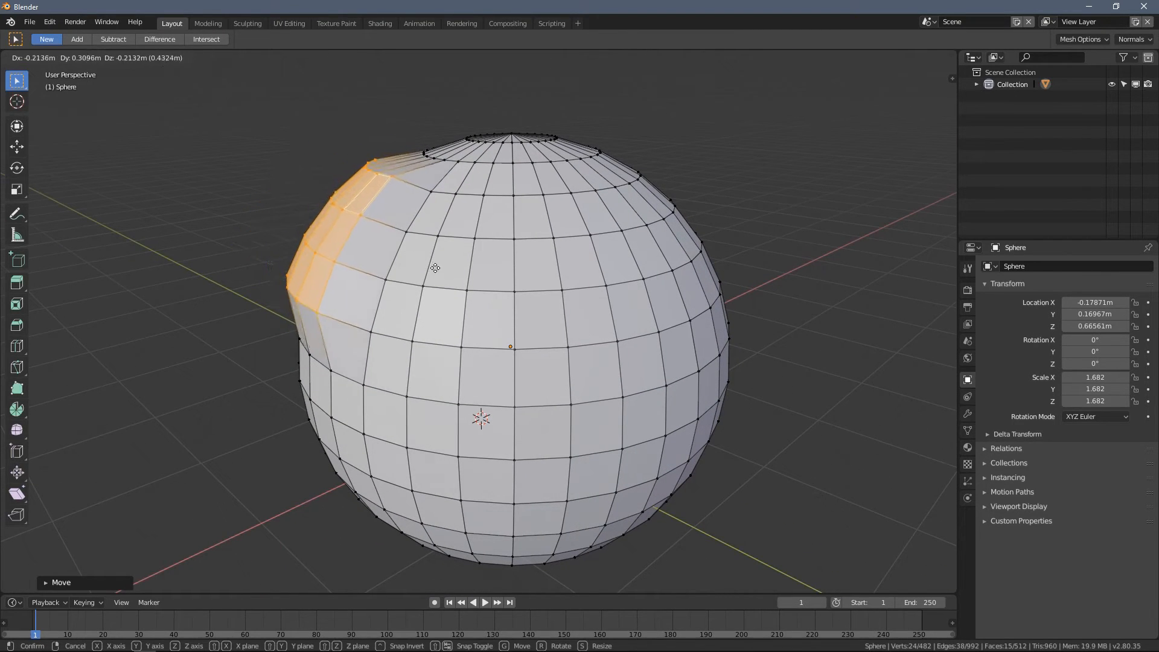
click(450, 277)
- Select a single vertex on the upper part of the sphere, away from the moved patch
click(260, 191)
middle_drag(270, 235, 314, 218)
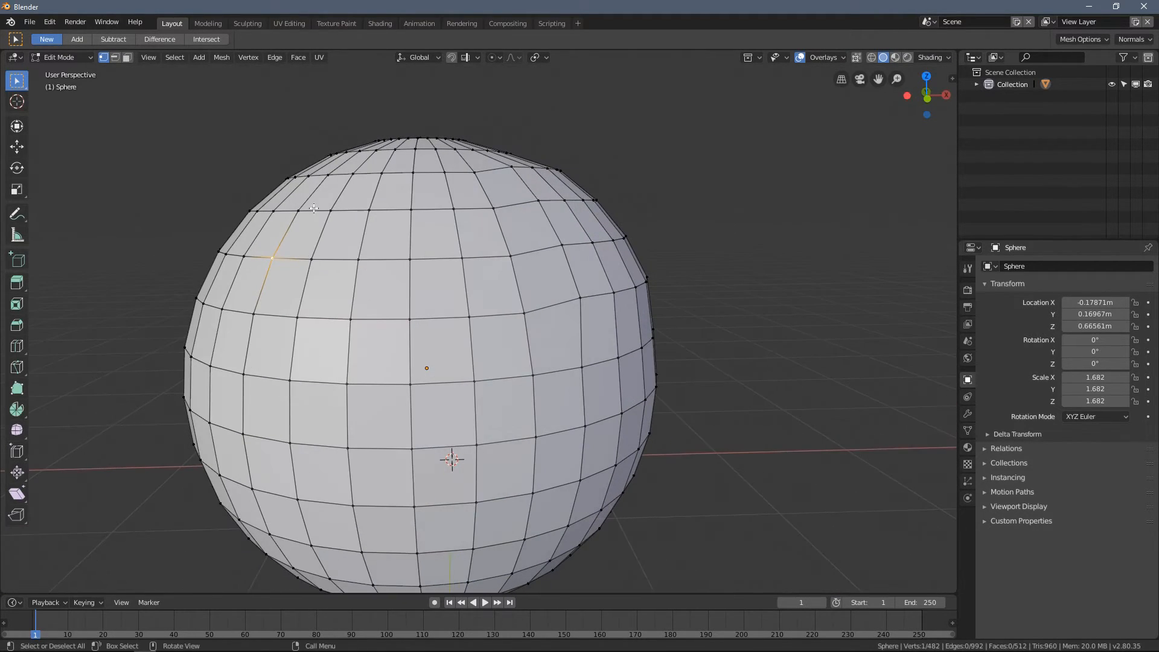
middle_drag(272, 258, 413, 212)
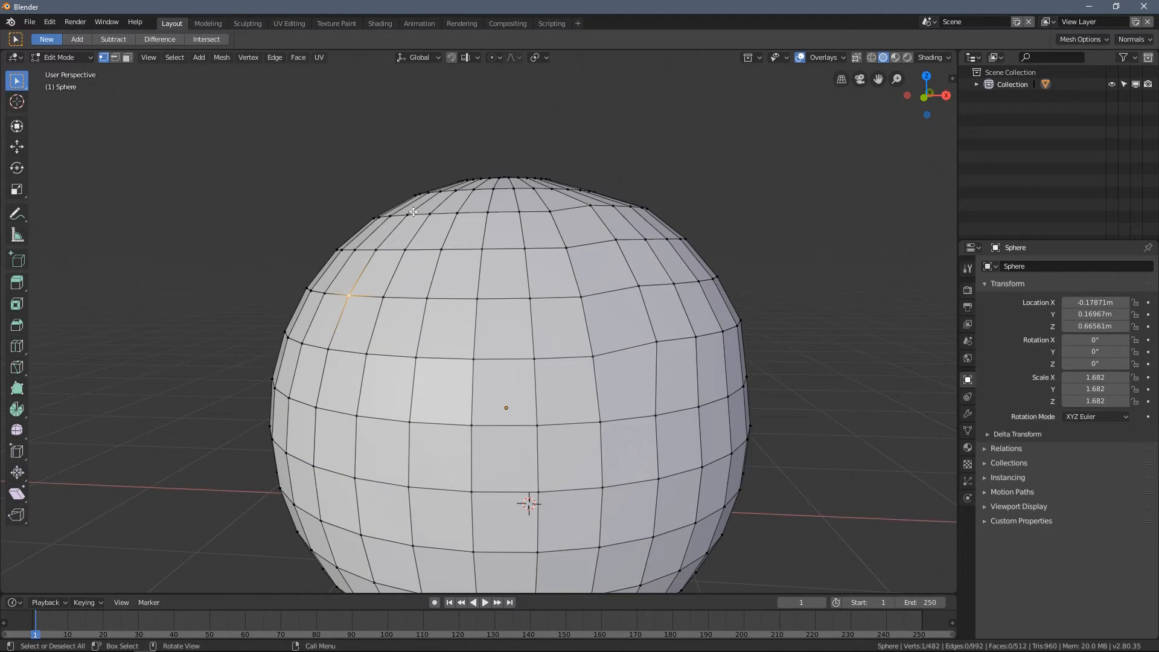
- Enable proportional editing, toggling it off and on once
click(494, 57)
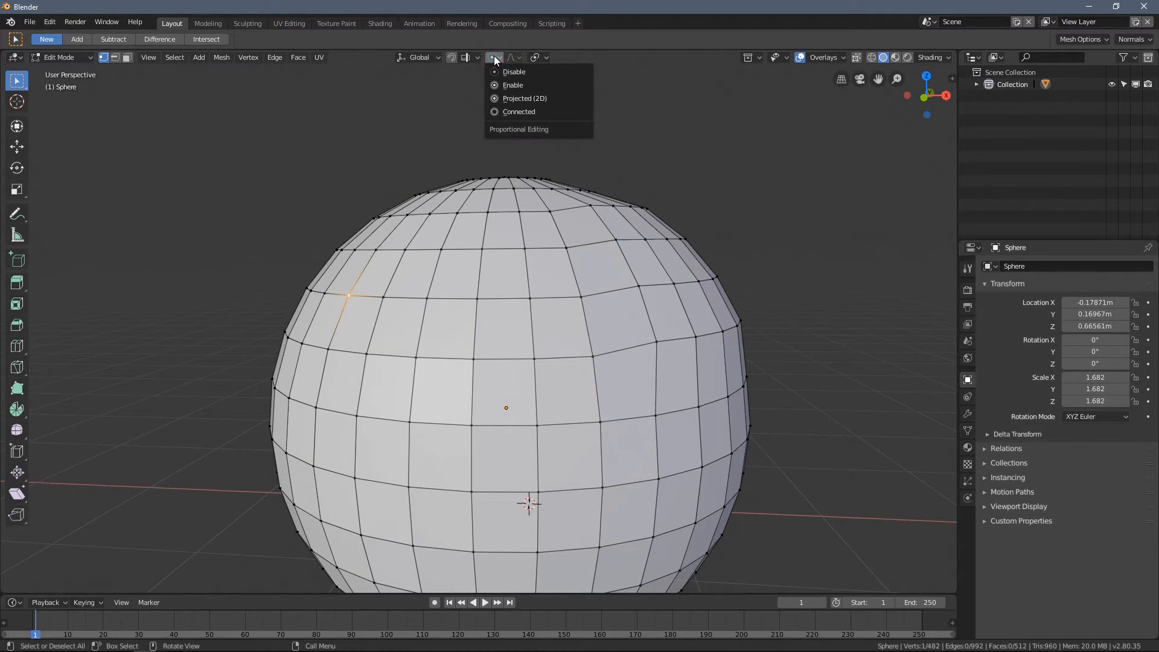
click(493, 58)
click(526, 85)
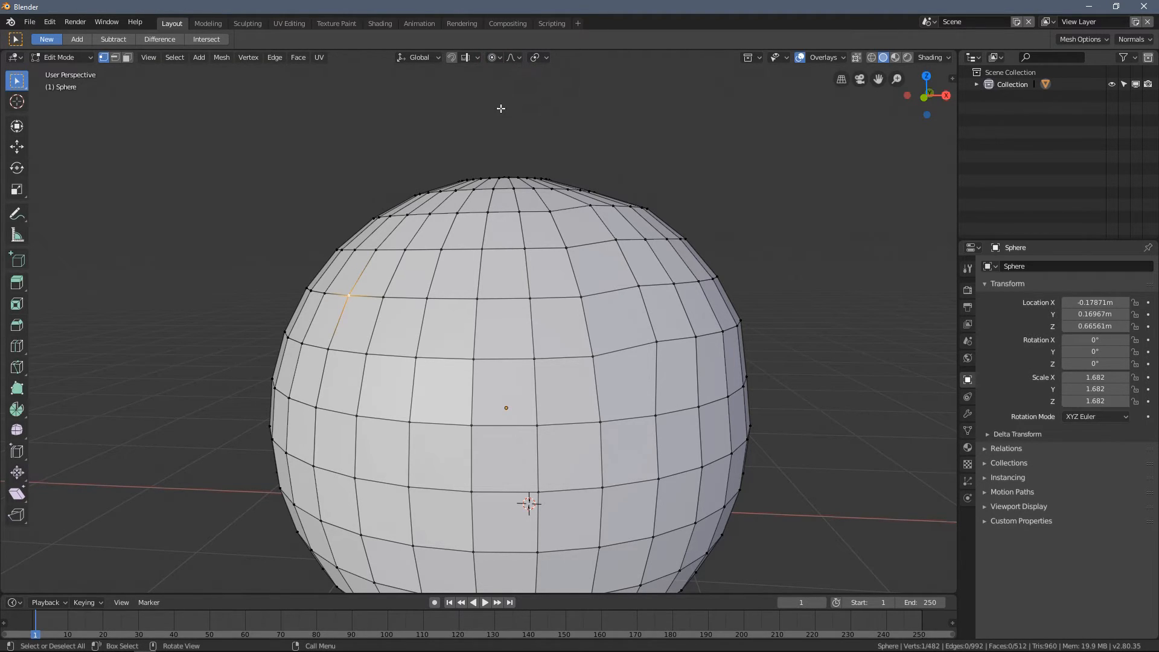
click(495, 58)
click(514, 75)
click(493, 58)
click(505, 83)
middle_drag(343, 216, 374, 262)
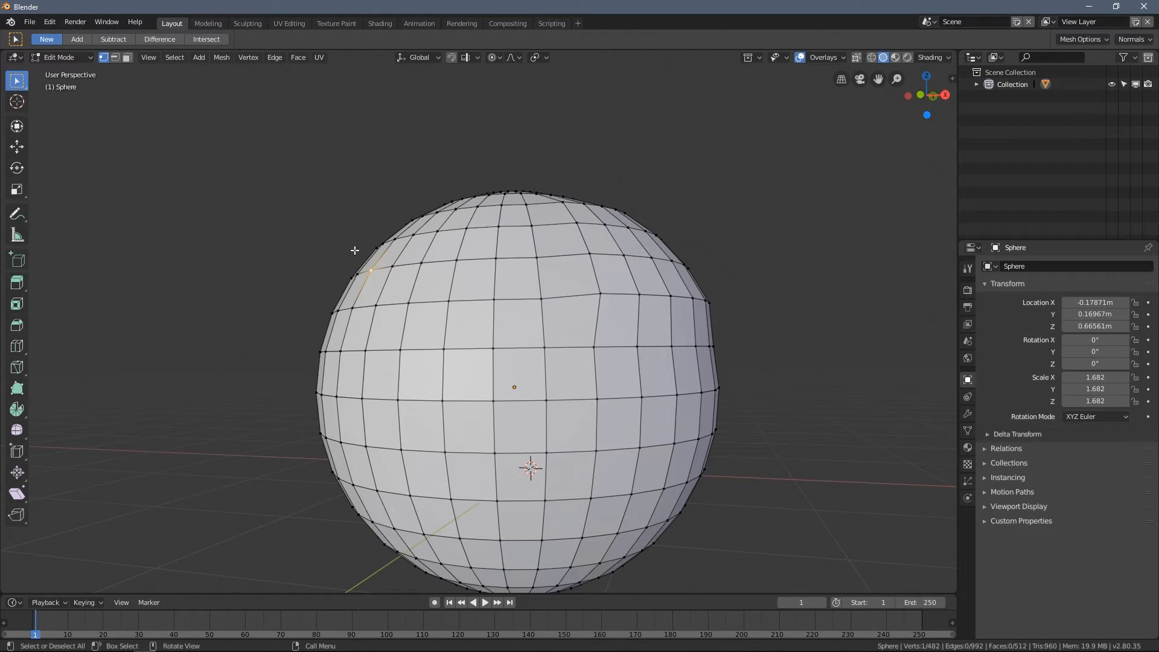
- Move the selected vertex outward with smooth proportional falloff, varying the influence and ending at proportional size 2.59
key(g)
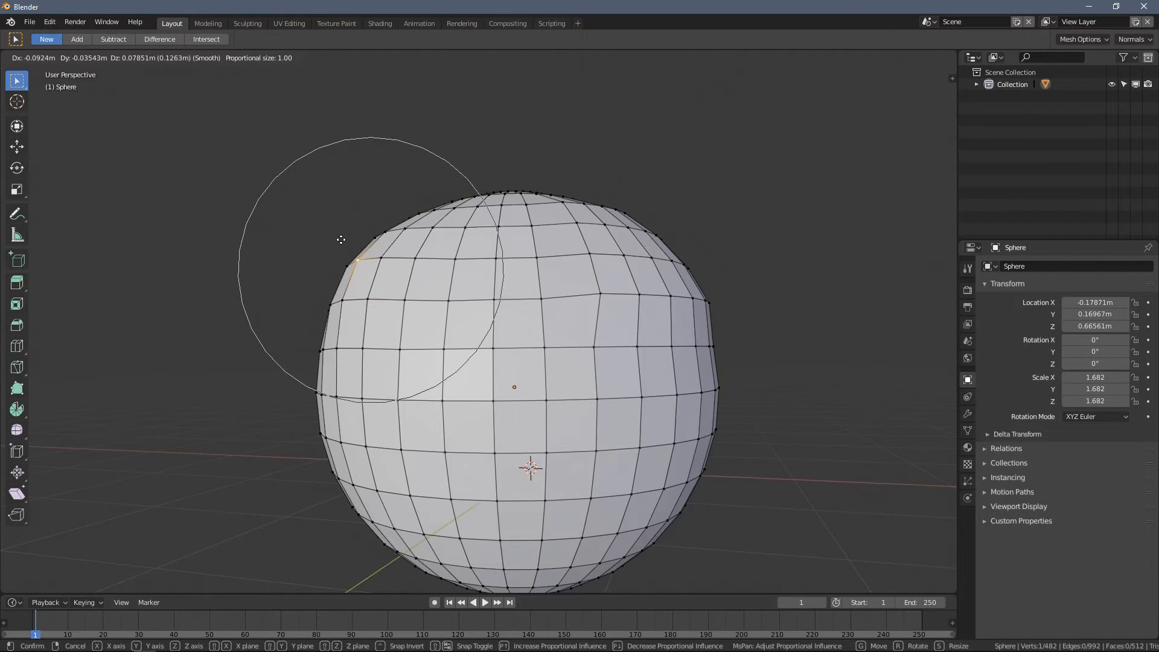
scroll(321, 232, down, 6)
scroll(331, 252, up, 4)
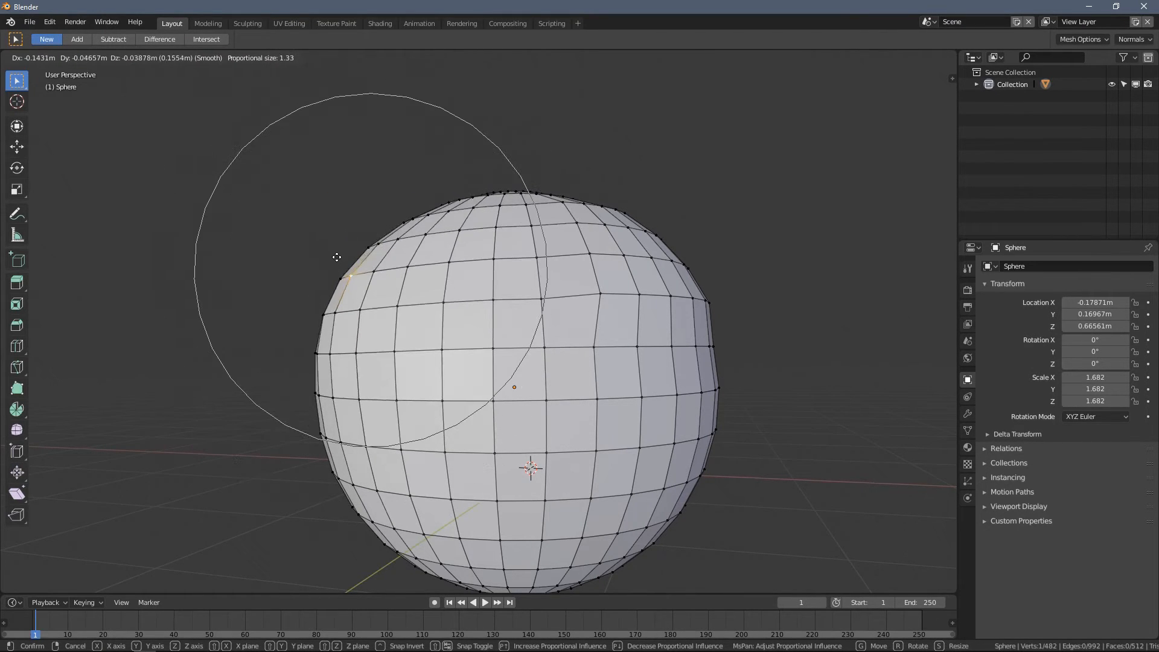
scroll(343, 264, down, 3)
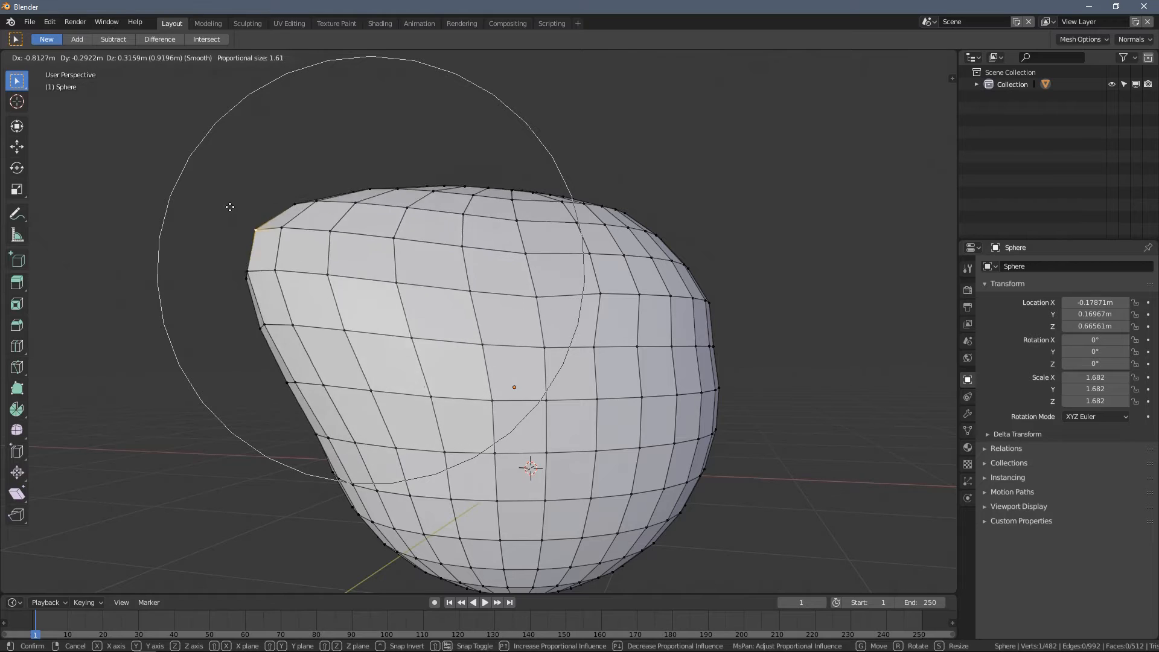
scroll(299, 228, down, 4)
scroll(163, 139, down, 3)
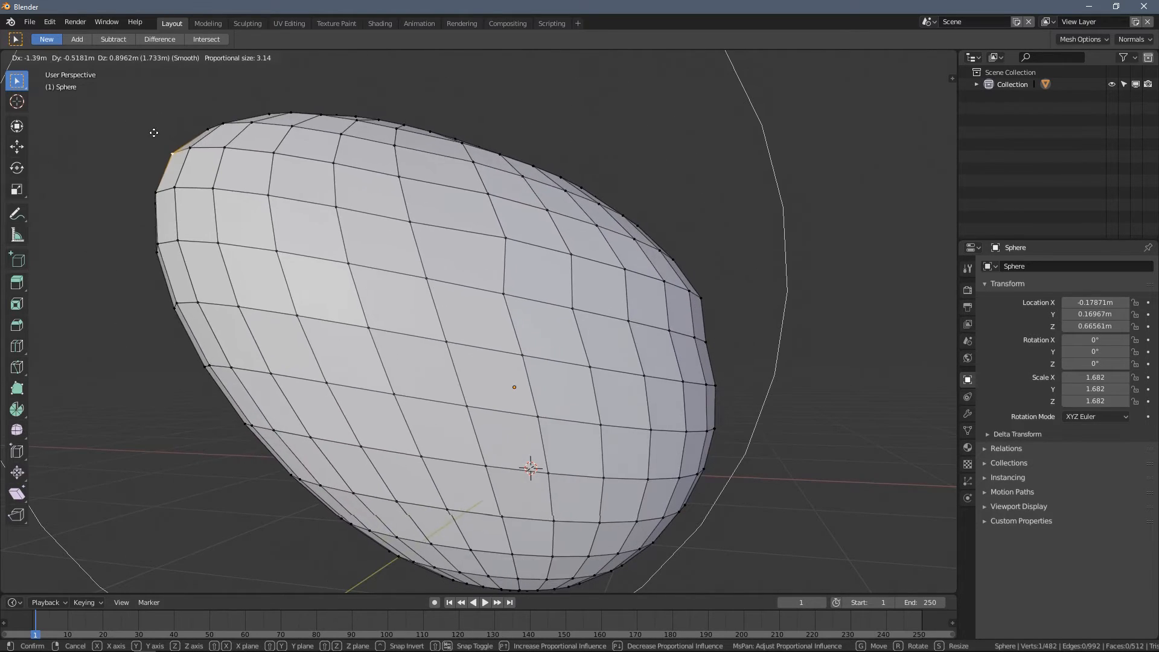
scroll(251, 176, up, 5)
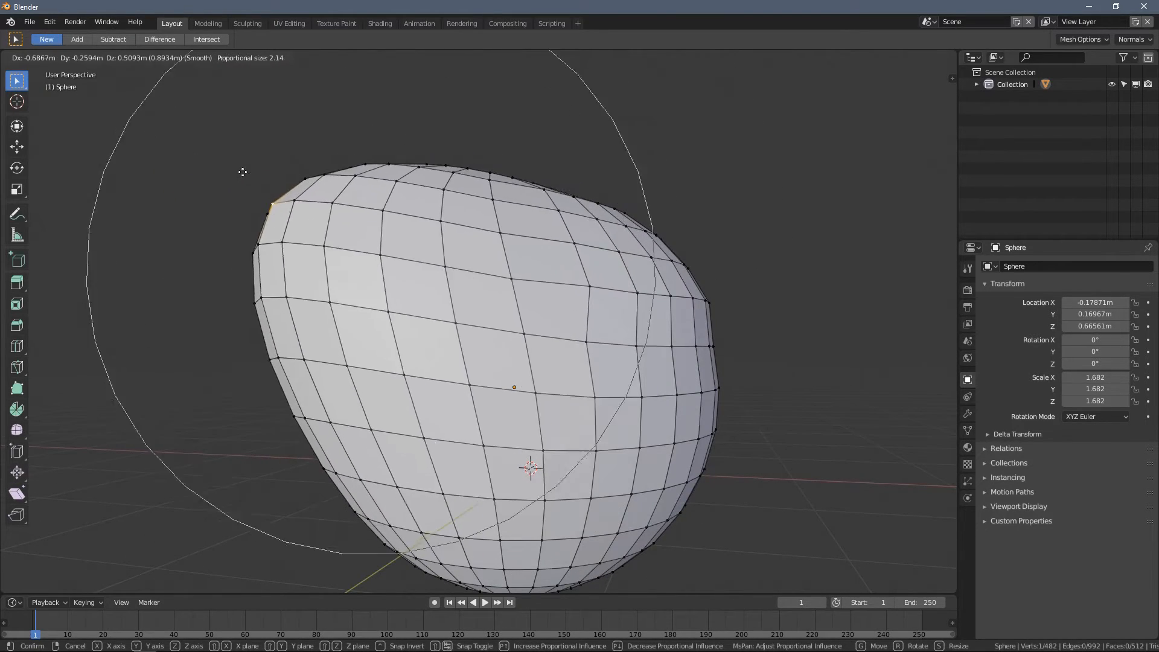
scroll(248, 172, up, 6)
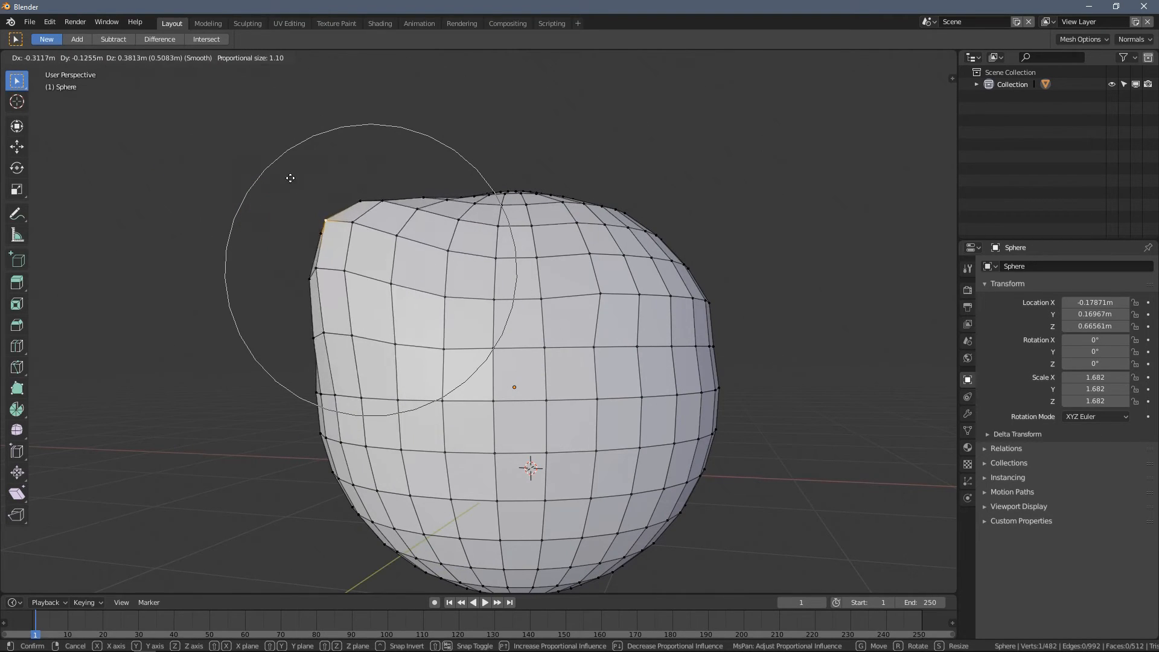
scroll(288, 196, down, 9)
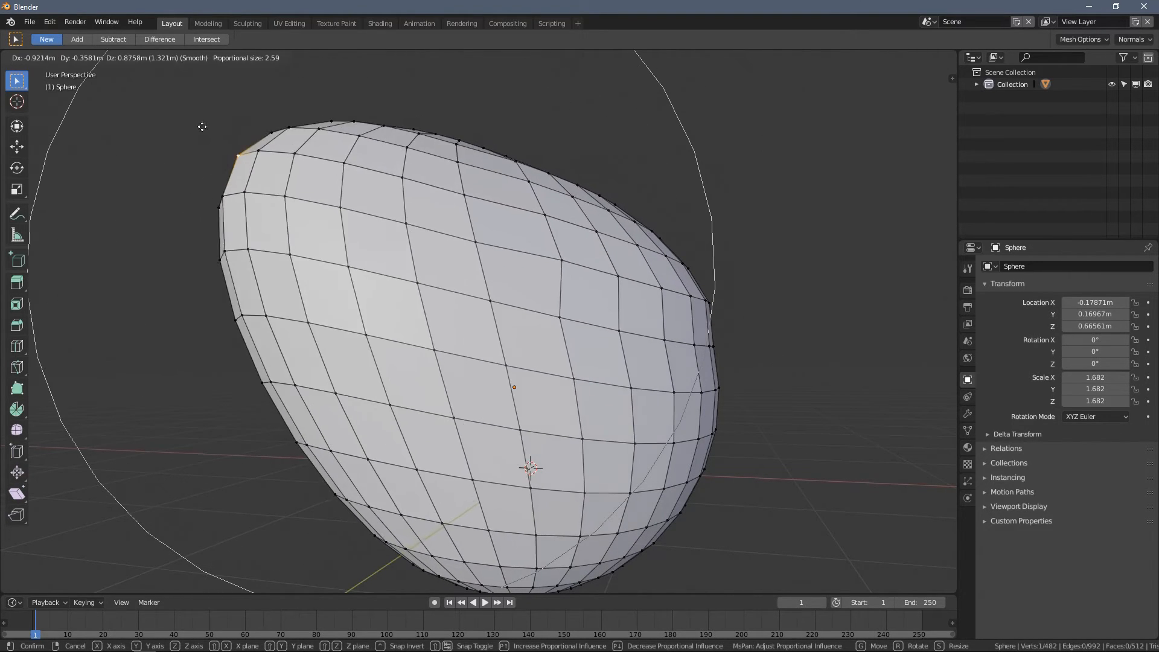
click(250, 176)
- Rotate the area around the selected vertex with smooth proportional falloff, adjusting the influence to proportional size 2.85
middle_drag(285, 161, 401, 248)
scroll(388, 202, down, 5)
scroll(427, 217, up, 4)
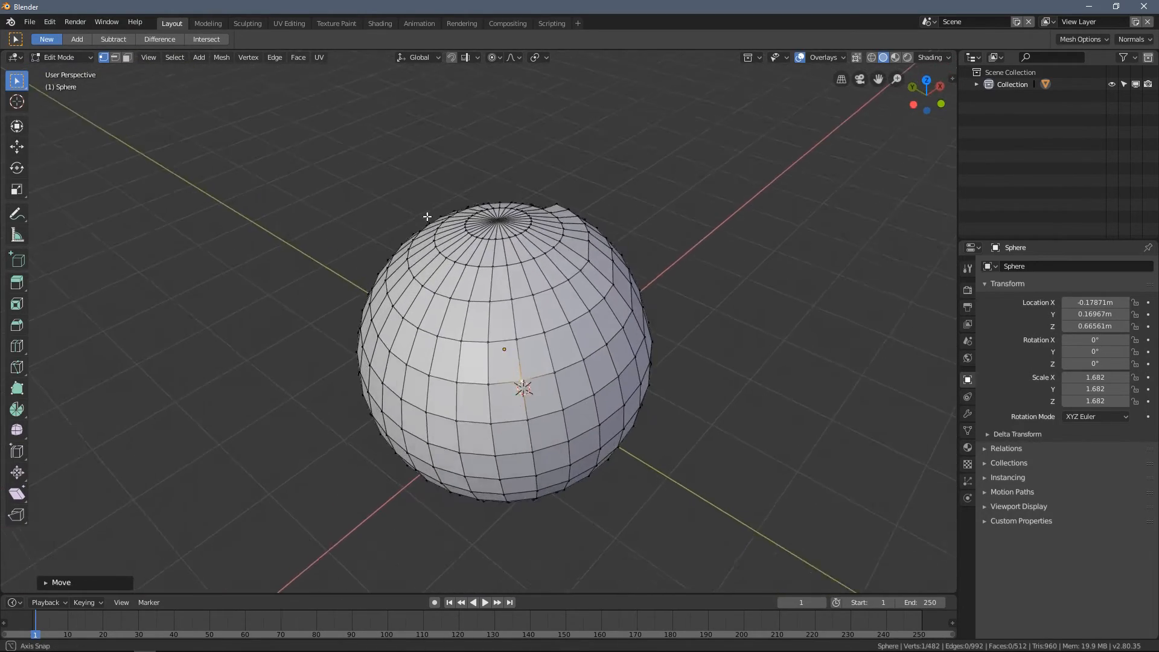
key(r)
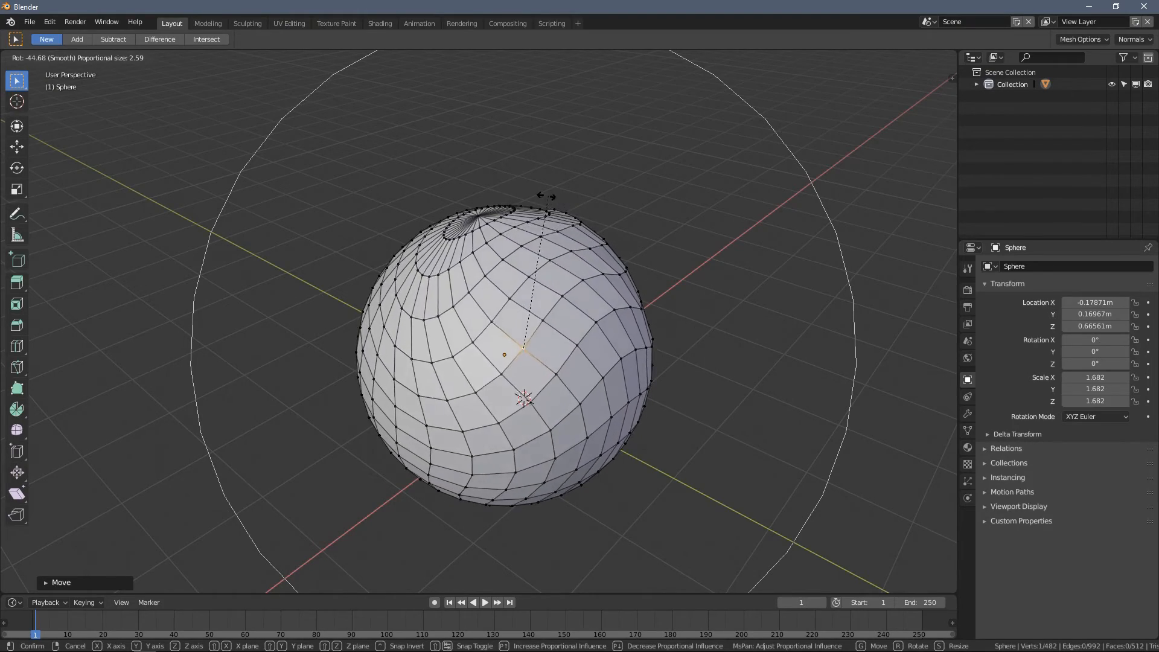
scroll(422, 196, up, 3)
scroll(426, 187, down, 2)
scroll(396, 180, down, 2)
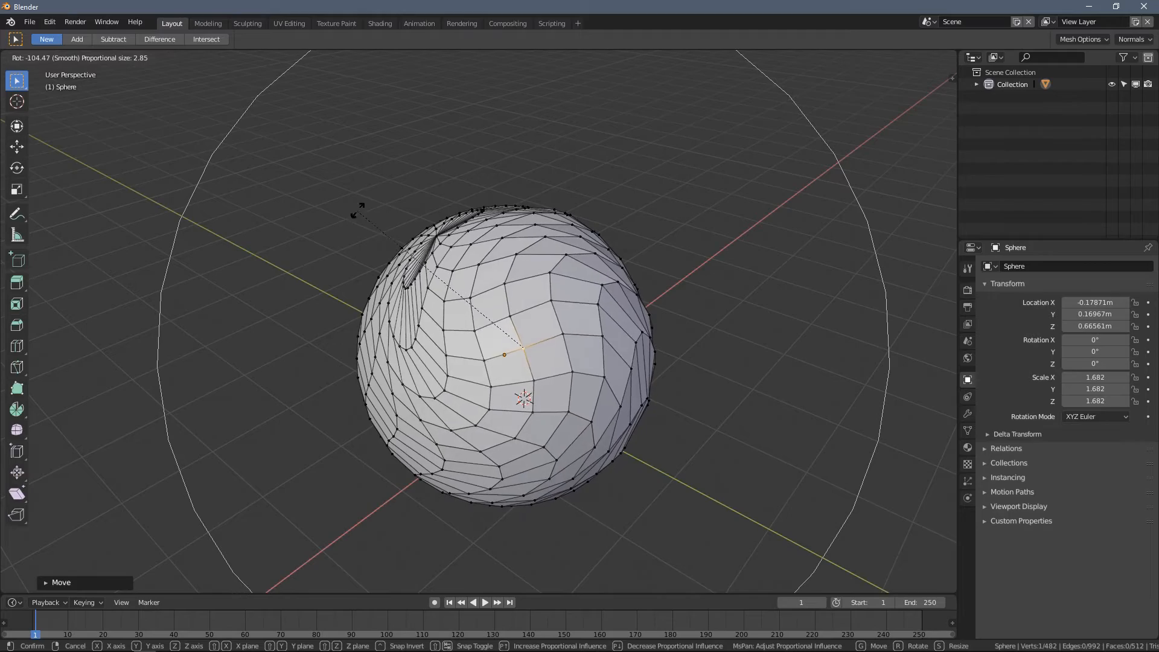
click(397, 186)
- Scale the area around the selected vertex with smooth proportional falloff at size 2.85, and rotate it slightly
key(s)
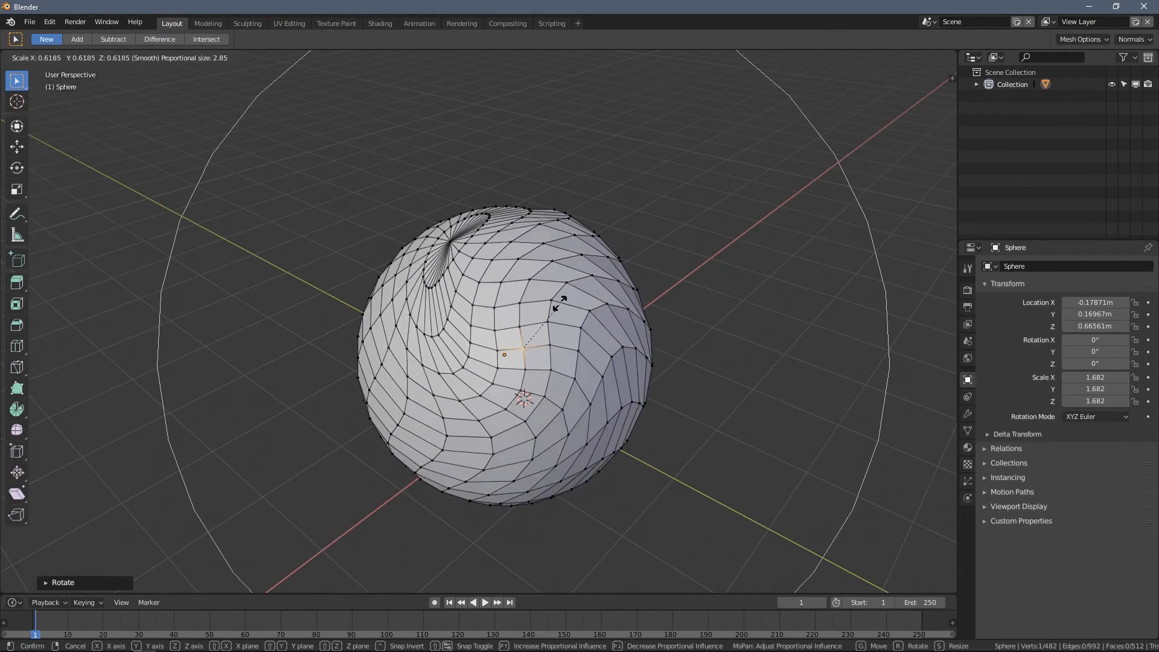
click(626, 251)
middle_drag(623, 253, 543, 226)
key(s)
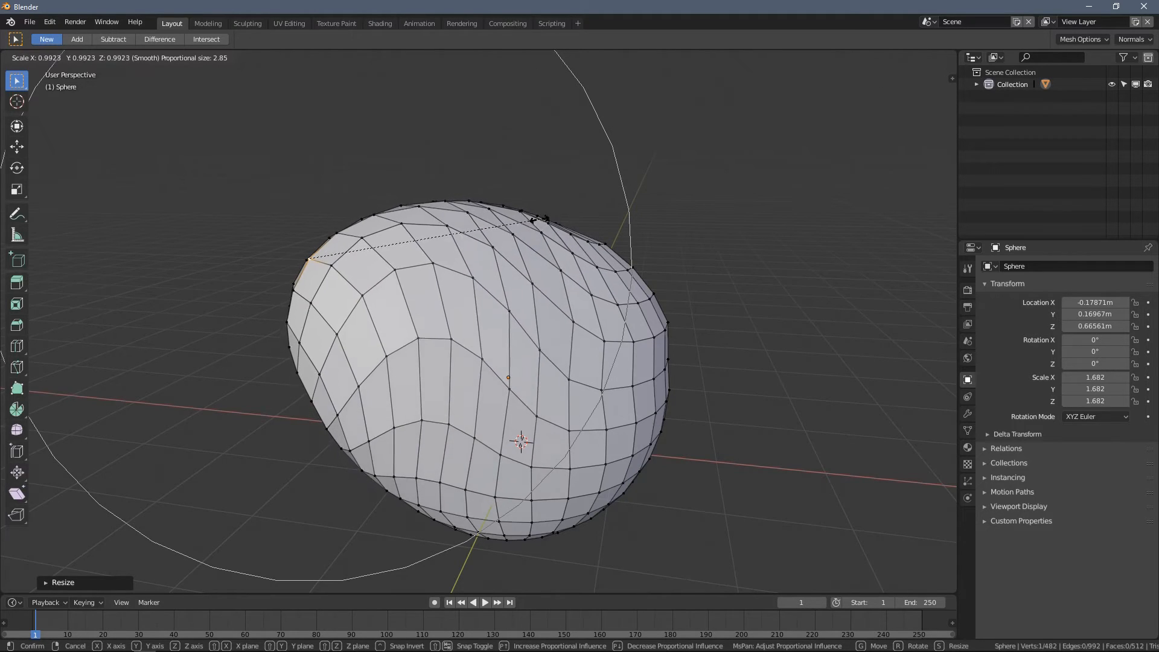
click(466, 244)
middle_drag(467, 244, 607, 304)
key(r)
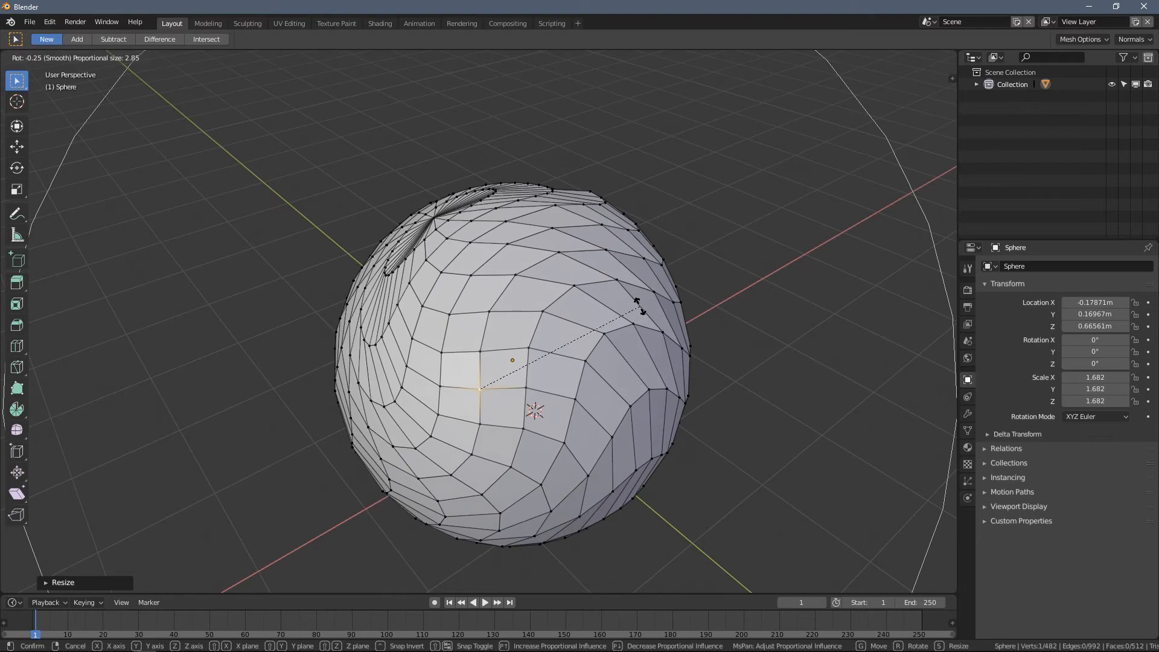
click(639, 307)
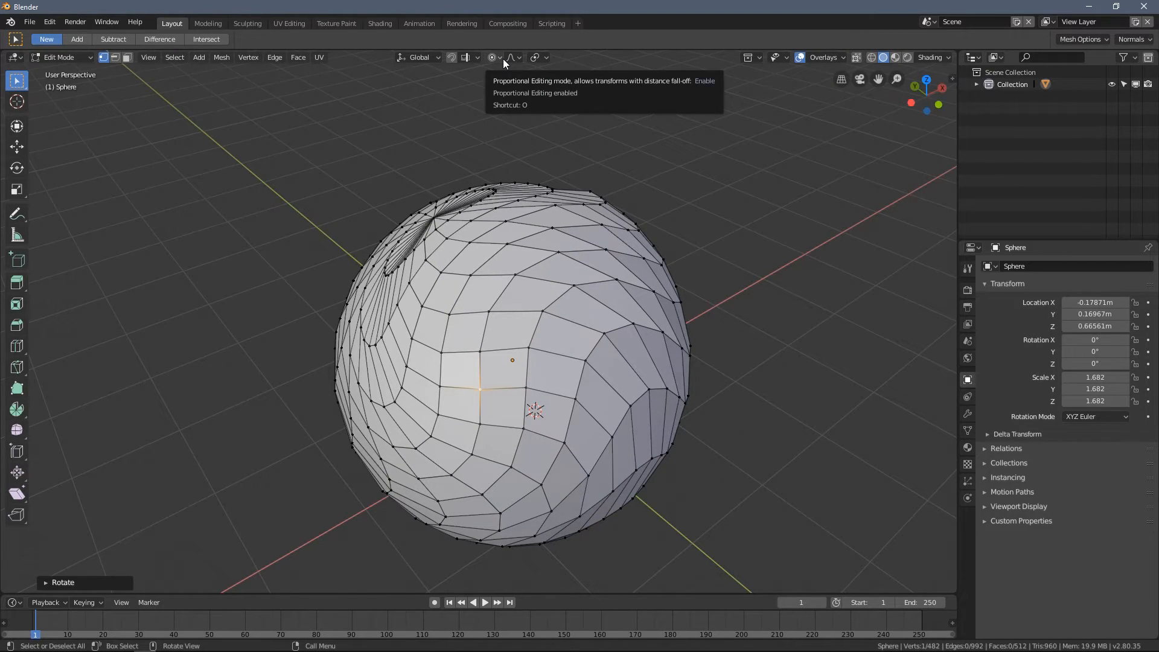
- Pull two vertices on other sides of the sphere outward with smooth proportional editing, using proportional size 2.14 for the second
middle_drag(471, 259, 478, 216)
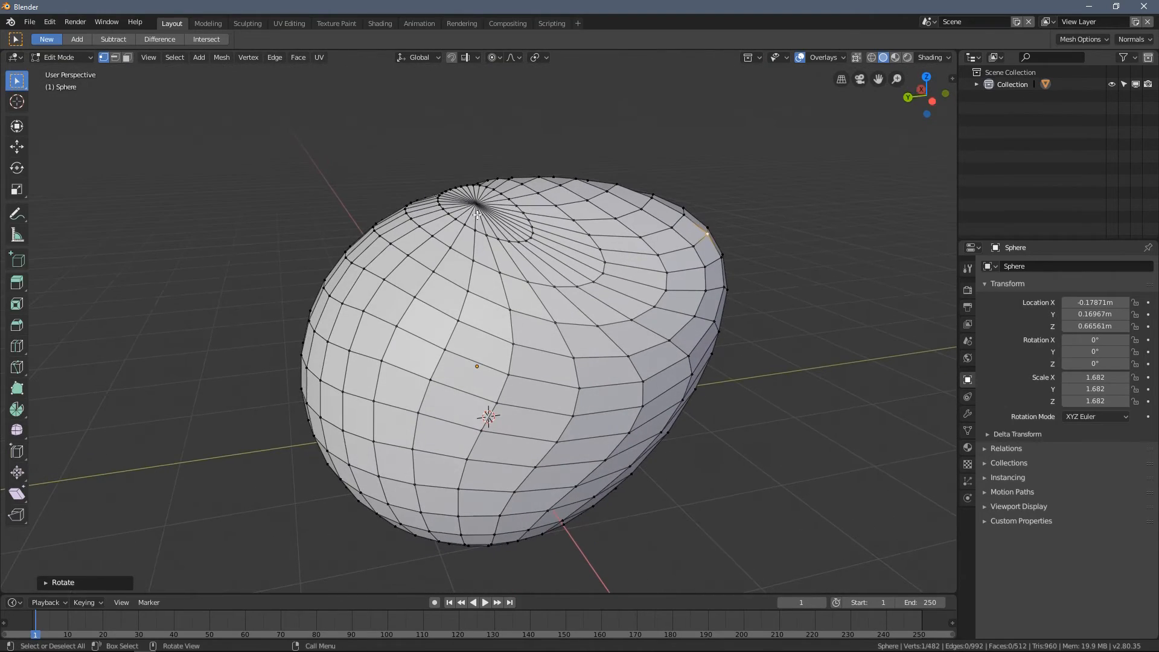
shift+middle_drag(379, 266, 469, 282)
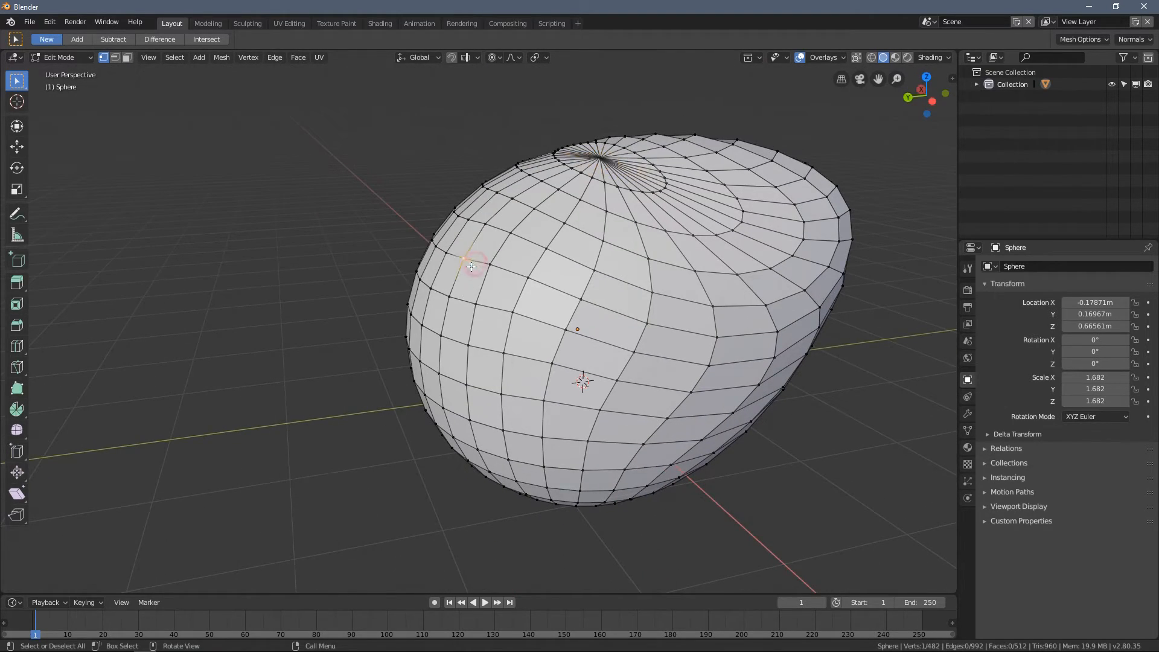
key(g)
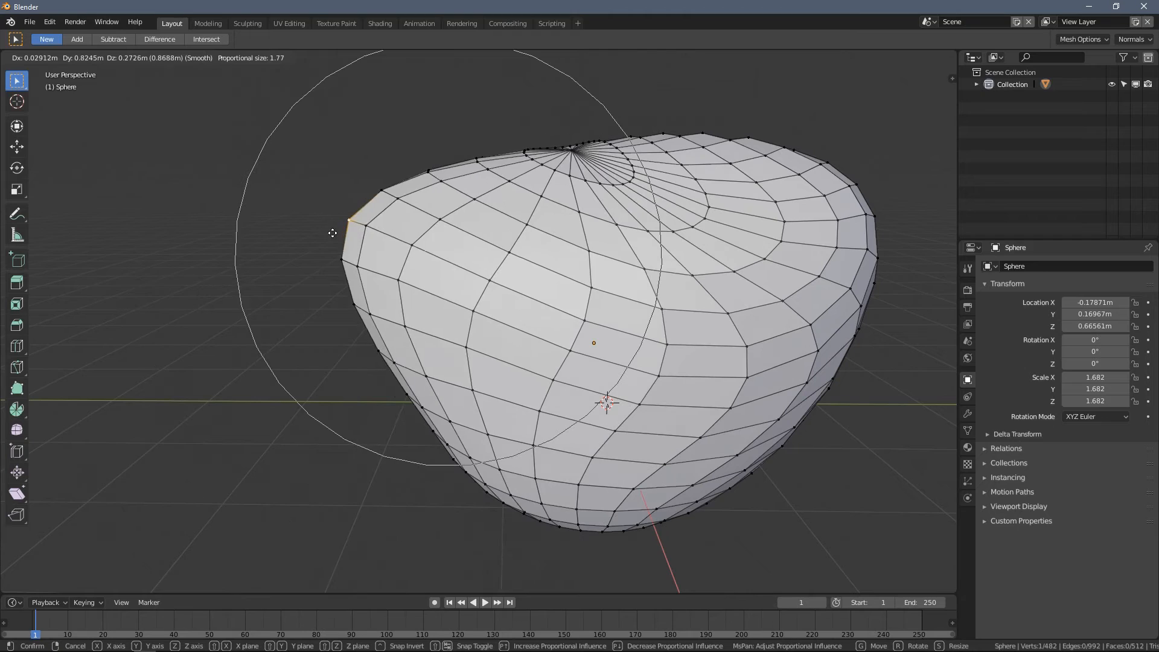
click(272, 212)
middle_drag(272, 212, 394, 274)
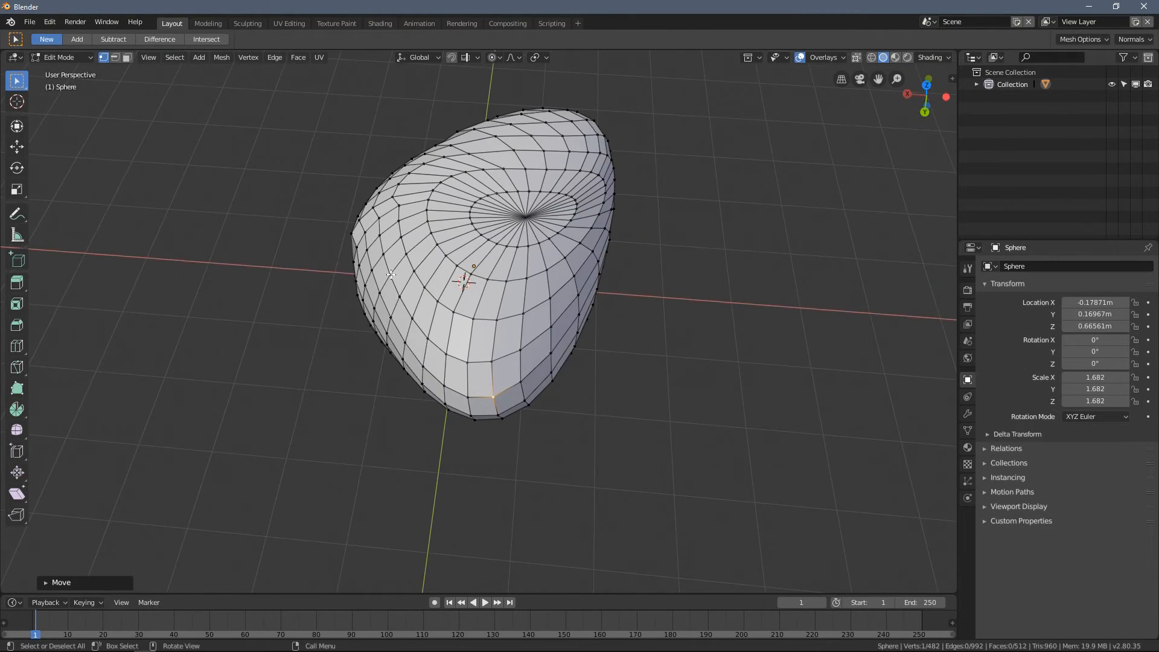
key(g)
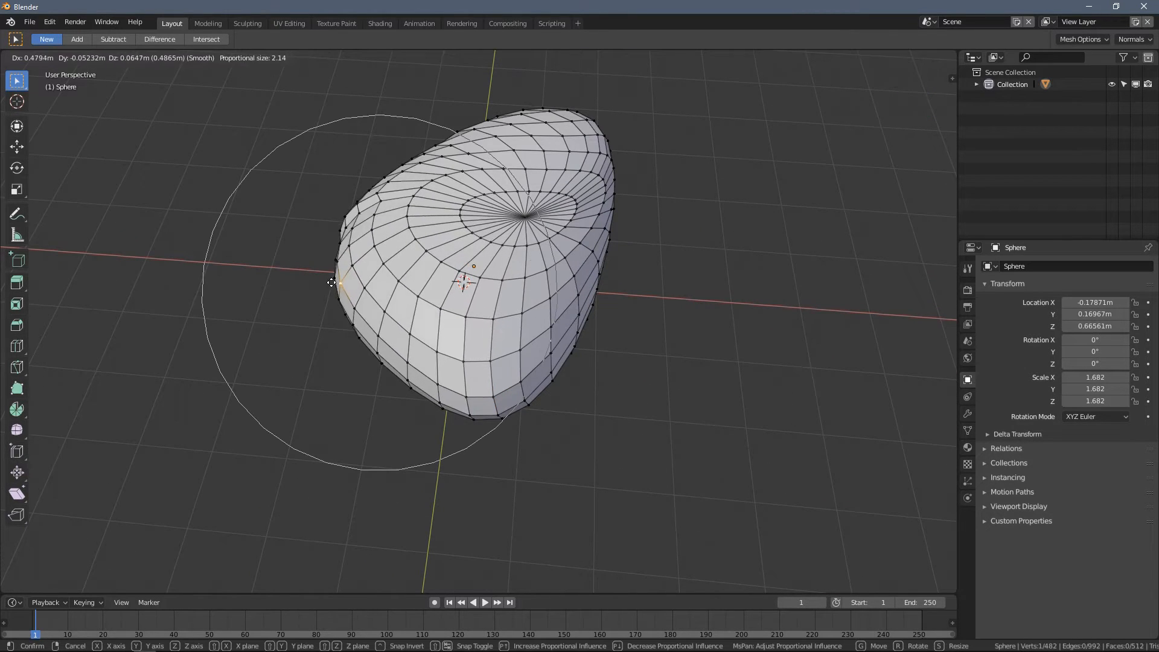
click(292, 282)
- Select the pole vertex on top of the mesh and move it with proportional editing
click(521, 218)
middle_drag(610, 259, 507, 190)
key(g)
click(498, 145)
- Pull two more vertices on the side of the mesh outward with proportional editing to shape an irregular rock
middle_drag(564, 272, 518, 324)
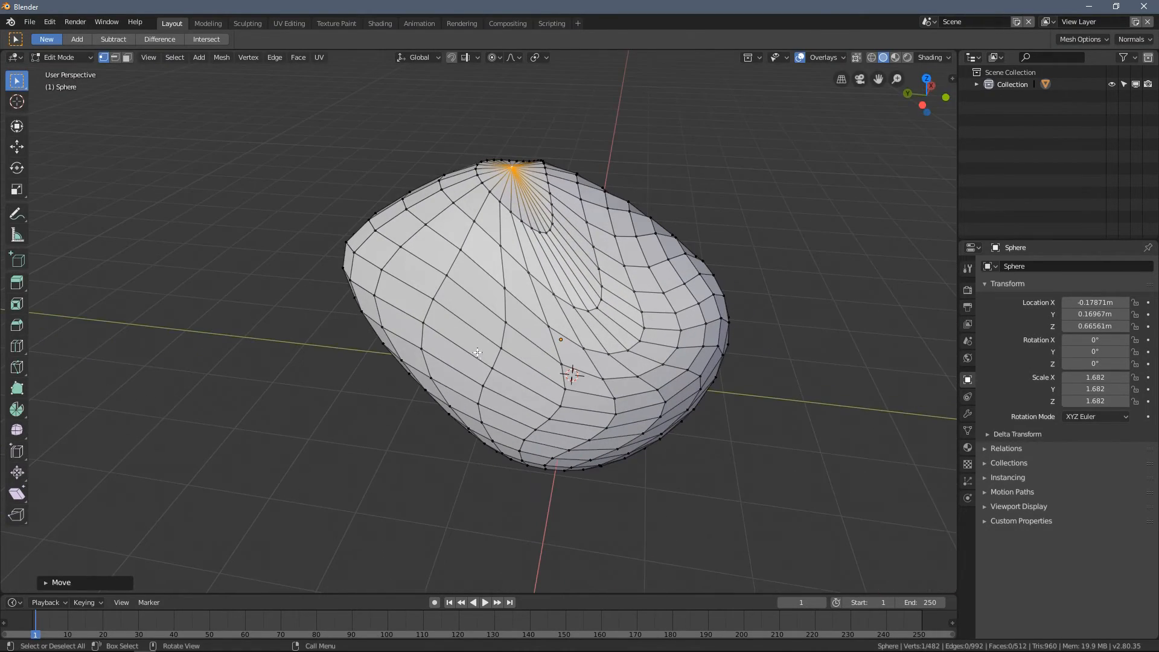
middle_drag(515, 369, 459, 362)
key(g)
click(361, 350)
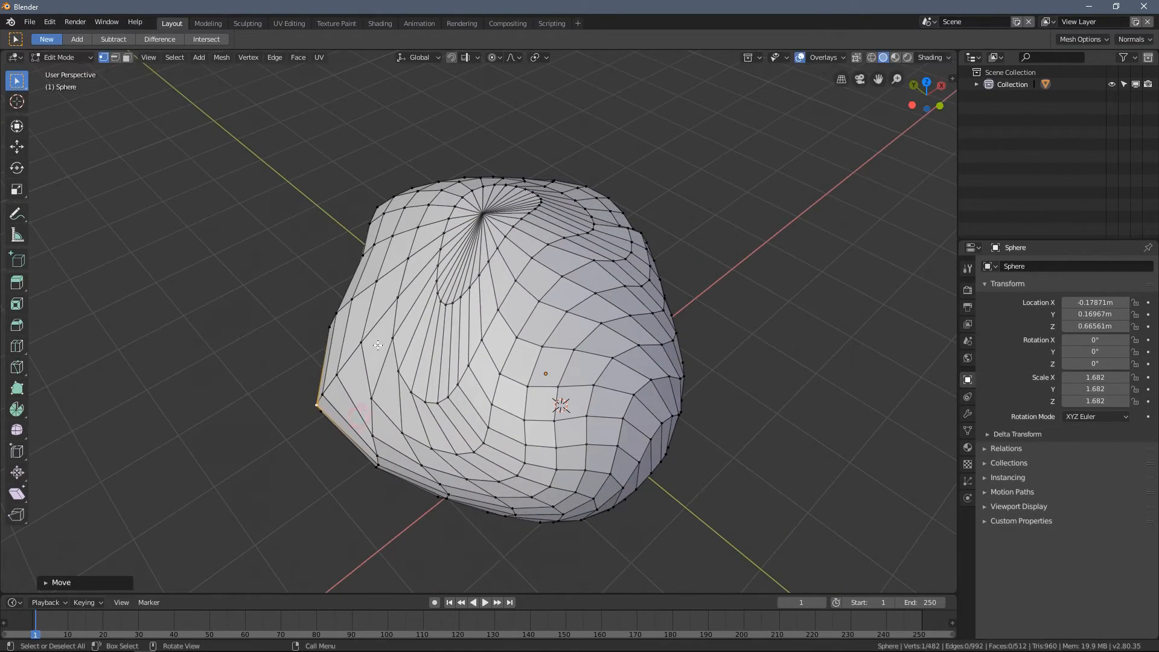
click(357, 304)
key(g)
click(330, 301)
- Return to Object Mode and inspect the faceted surface of the deformed sphere from several sides
middle_drag(380, 326, 252, 267)
key(Tab)
middle_drag(251, 219, 354, 365)
scroll(611, 338, up, 5)
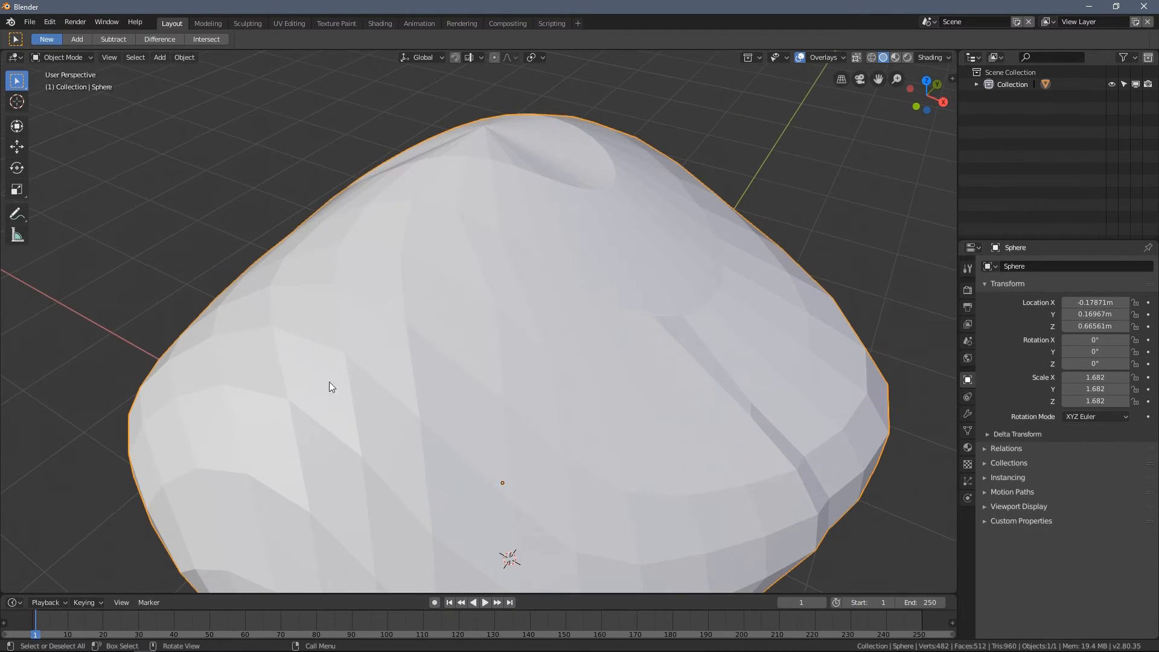
middle_drag(292, 391, 518, 284)
scroll(587, 260, down, 2)
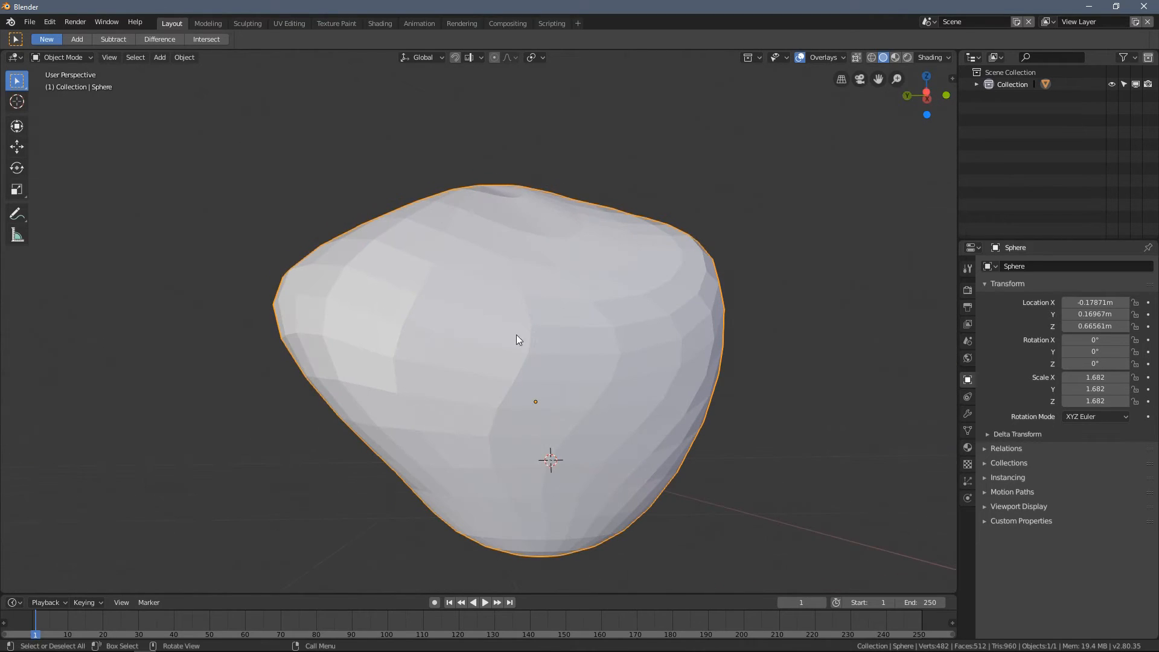
middle_drag(541, 384, 477, 363)
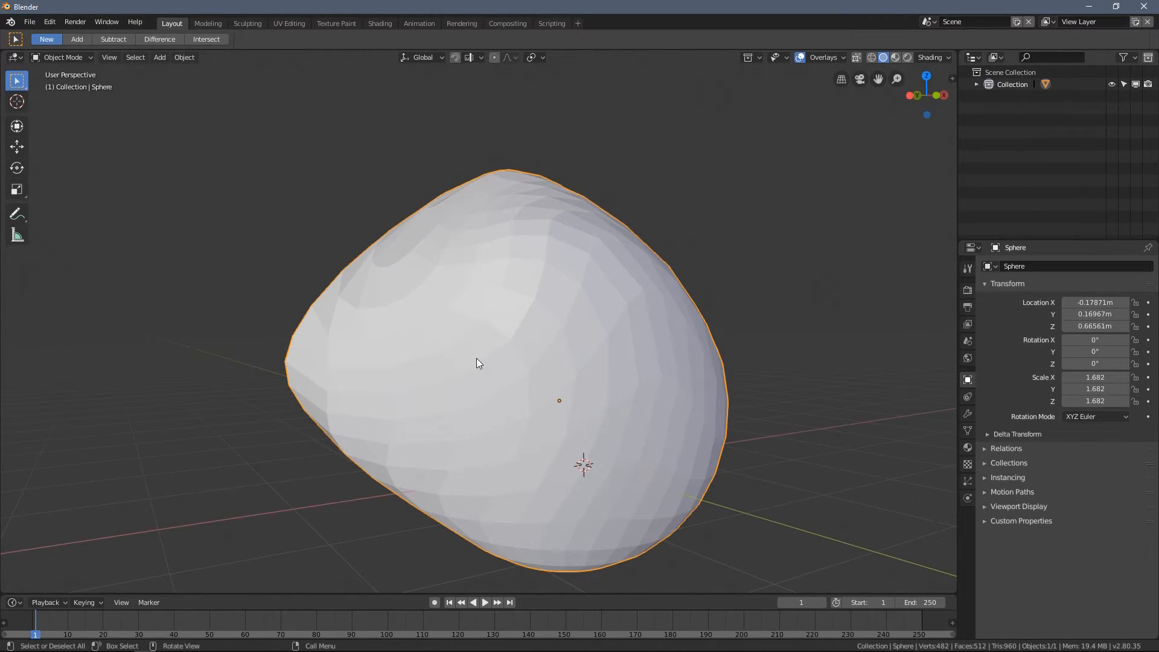
- Apply Shade Smooth to the deformed sphere and briefly check its unchanged mesh in Edit Mode
click(181, 58)
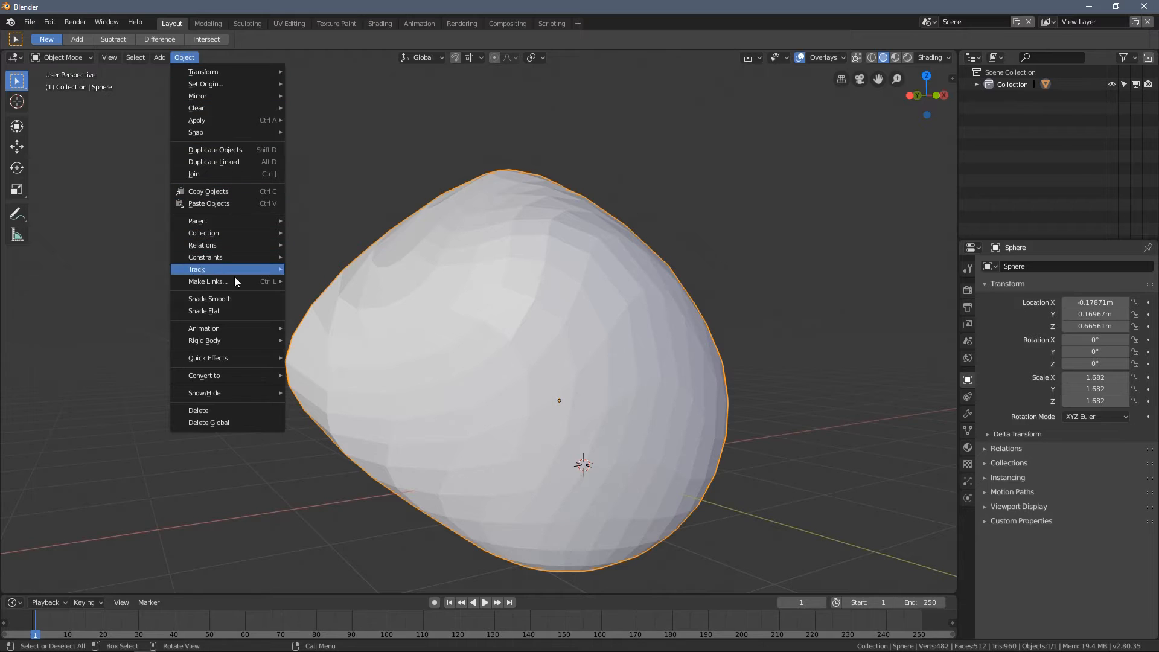
click(252, 299)
mouse_move(249, 300)
middle_down()
mouse_move(415, 306)
mouse_move(245, 306)
mouse_move(220, 369)
mouse_move(155, 344)
mouse_move(389, 277)
mouse_move(477, 375)
middle_up()
mouse_move(403, 326)
middle_down()
mouse_move(409, 295)
mouse_move(439, 317)
middle_up()
mouse_move(486, 259)
middle_down()
mouse_move(460, 308)
mouse_move(477, 315)
mouse_move(441, 273)
mouse_move(532, 292)
middle_up()
key(Tab)
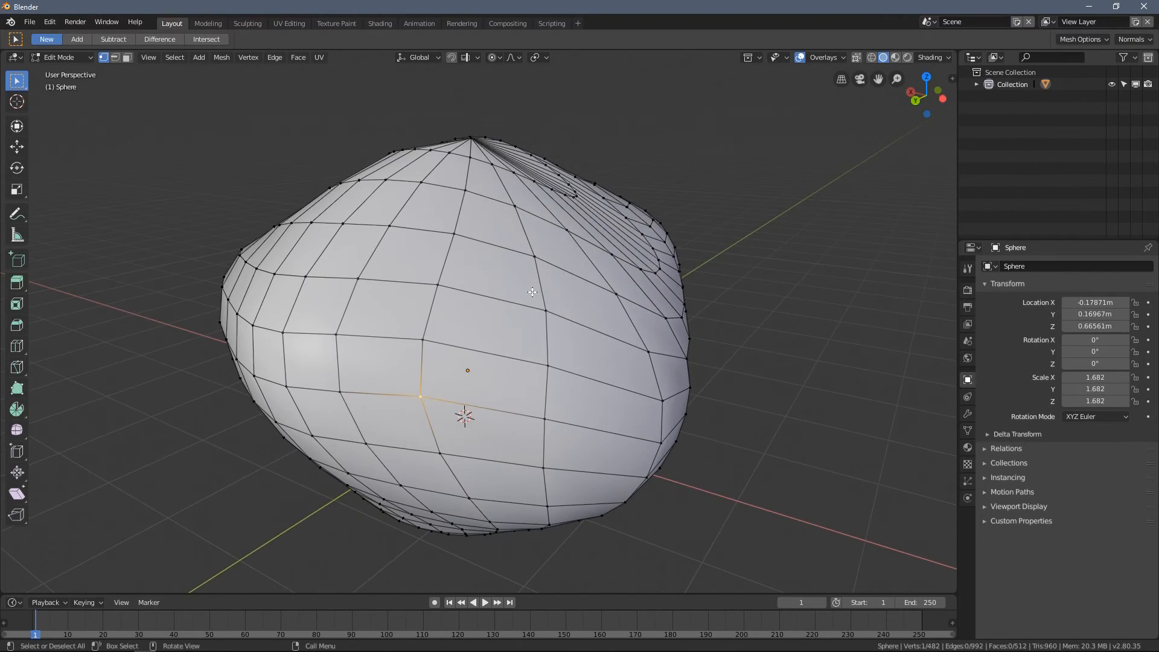
key(Tab)
- Set the deformed sphere back to flat shading and examine its facets from several angles
mouse_move(438, 231)
middle_down()
mouse_move(505, 284)
mouse_move(465, 354)
mouse_move(429, 296)
mouse_move(395, 300)
mouse_move(401, 354)
mouse_move(264, 230)
middle_up()
right_click(164, 158)
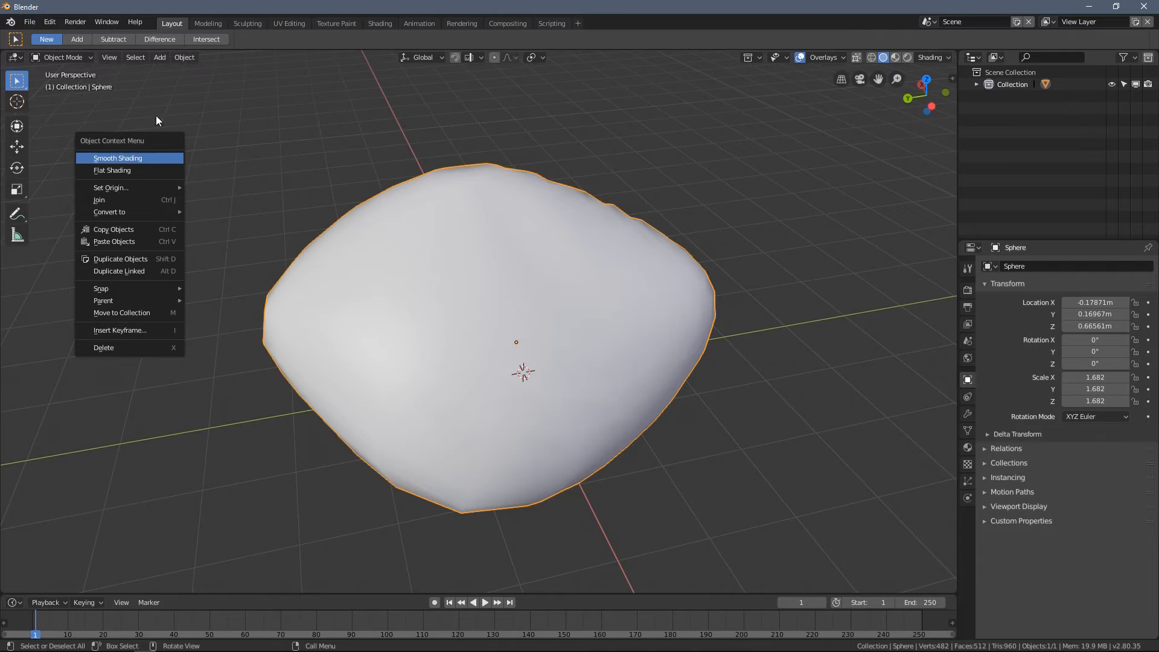
click(180, 58)
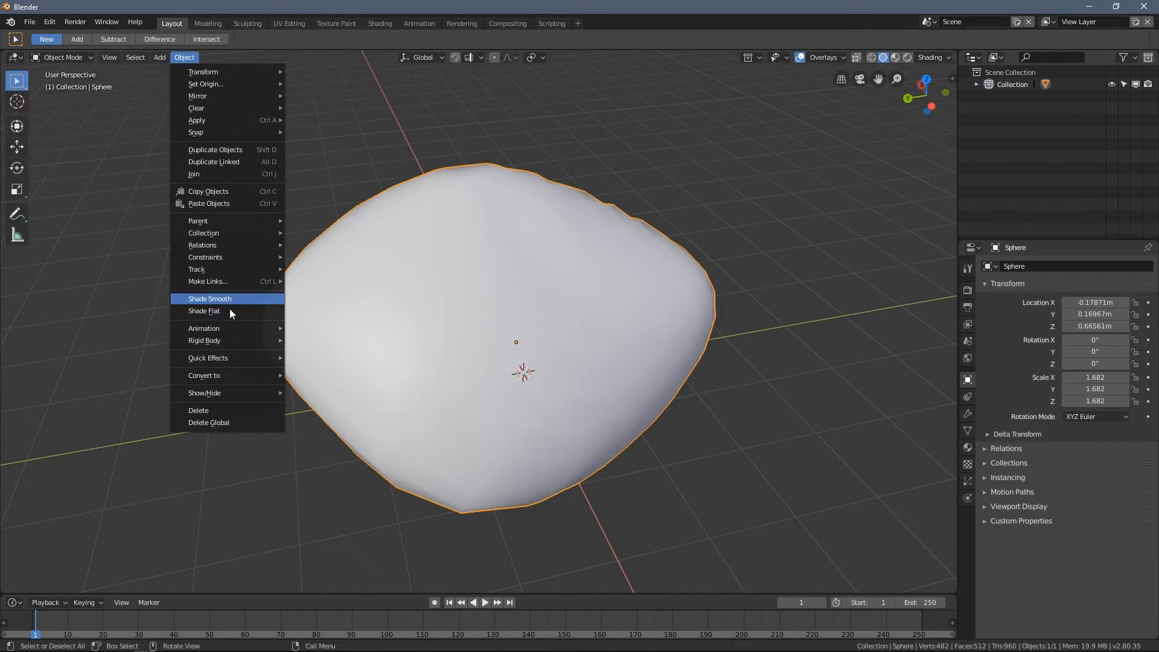
right_click(180, 254)
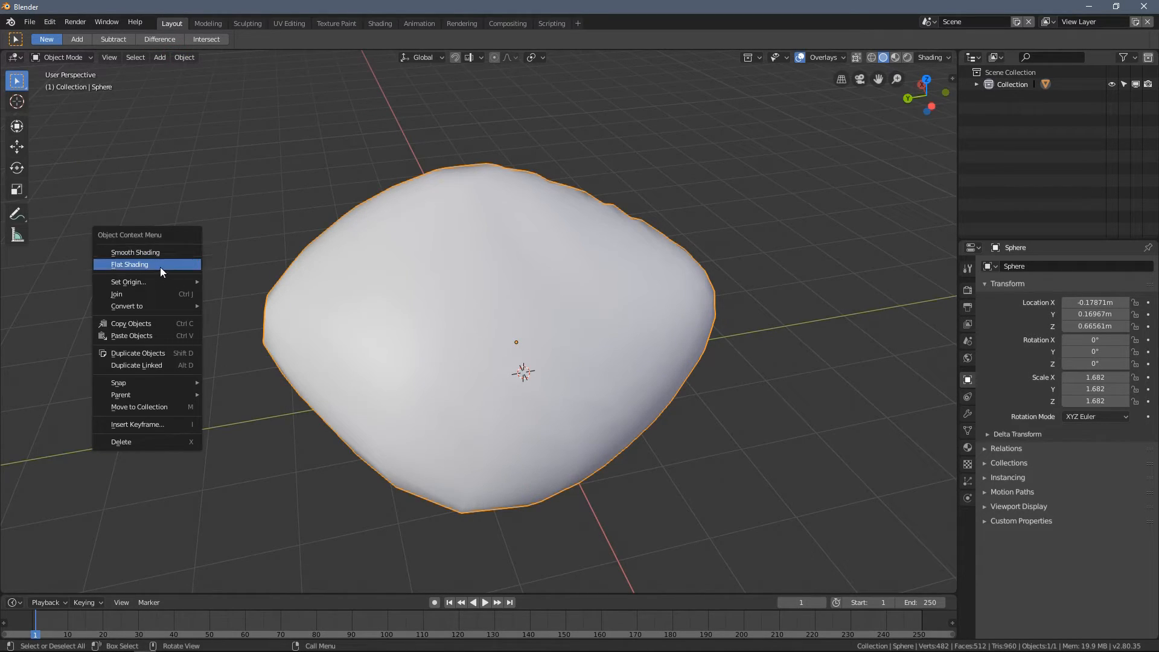
click(139, 266)
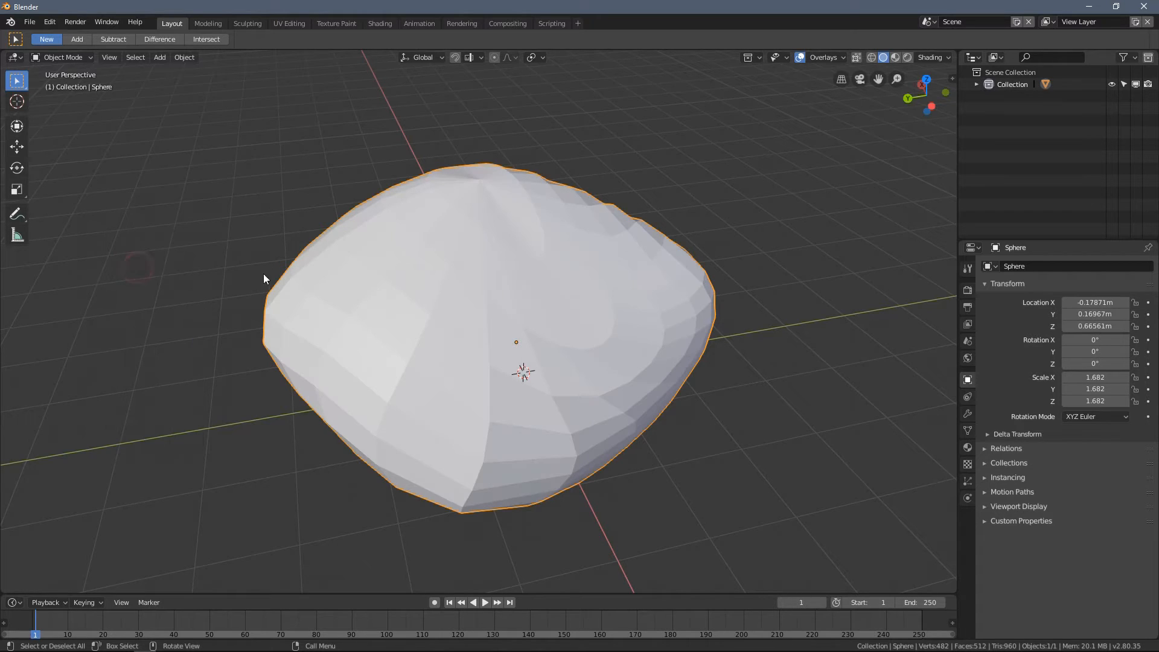
middle_drag(239, 267, 347, 300)
mouse_move(453, 372)
middle_down()
mouse_move(456, 431)
mouse_move(355, 400)
mouse_move(308, 353)
mouse_move(328, 370)
mouse_move(538, 365)
mouse_move(518, 388)
mouse_move(464, 372)
middle_up()
middle_drag(474, 441, 484, 372)
middle_drag(513, 312, 598, 375)
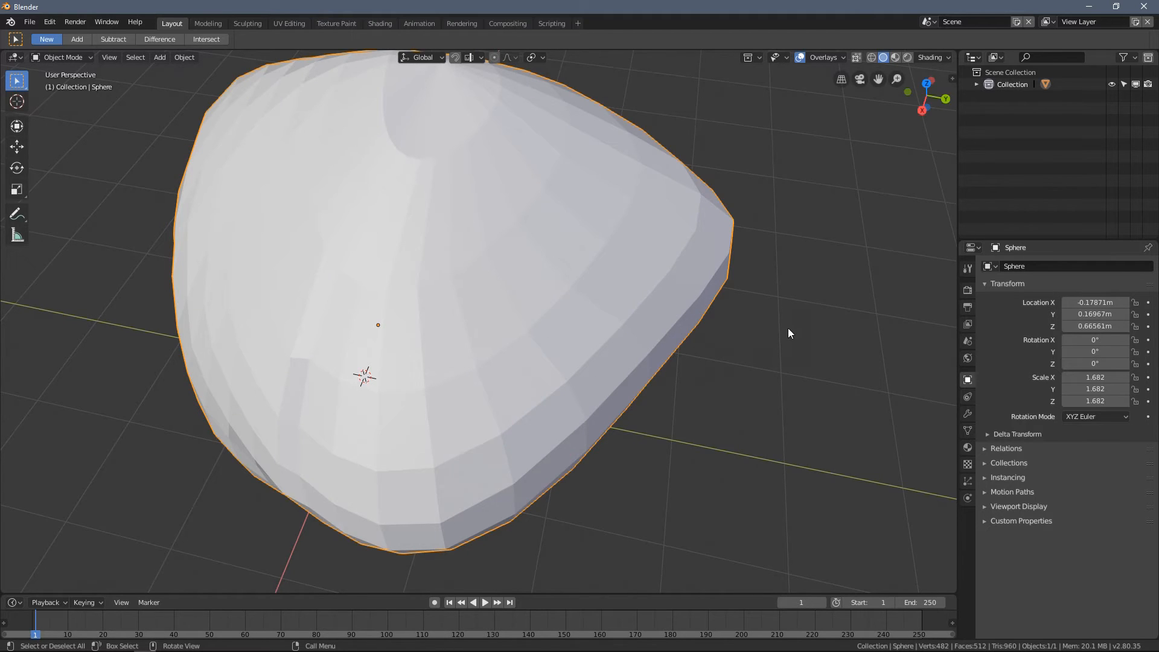
- Apply smooth shading to the deformed sphere again and compare its surface and outline from different angles
right_click(764, 287)
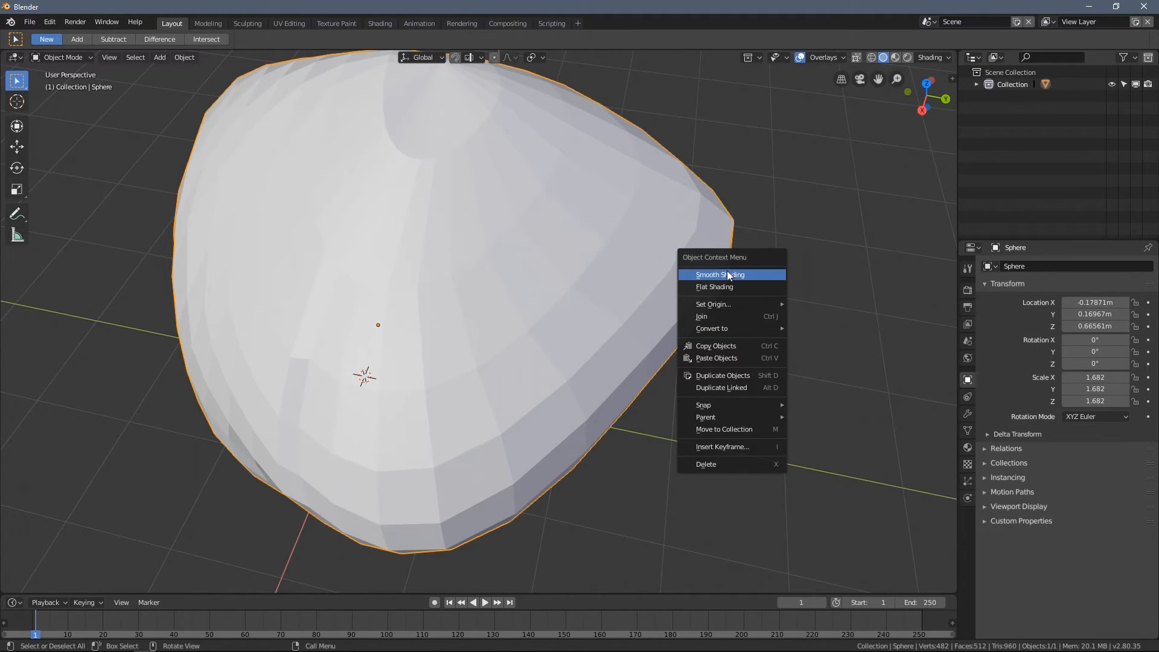
click(739, 274)
scroll(524, 288, down, 2)
mouse_move(524, 287)
middle_down()
mouse_move(531, 241)
mouse_move(576, 253)
middle_up()
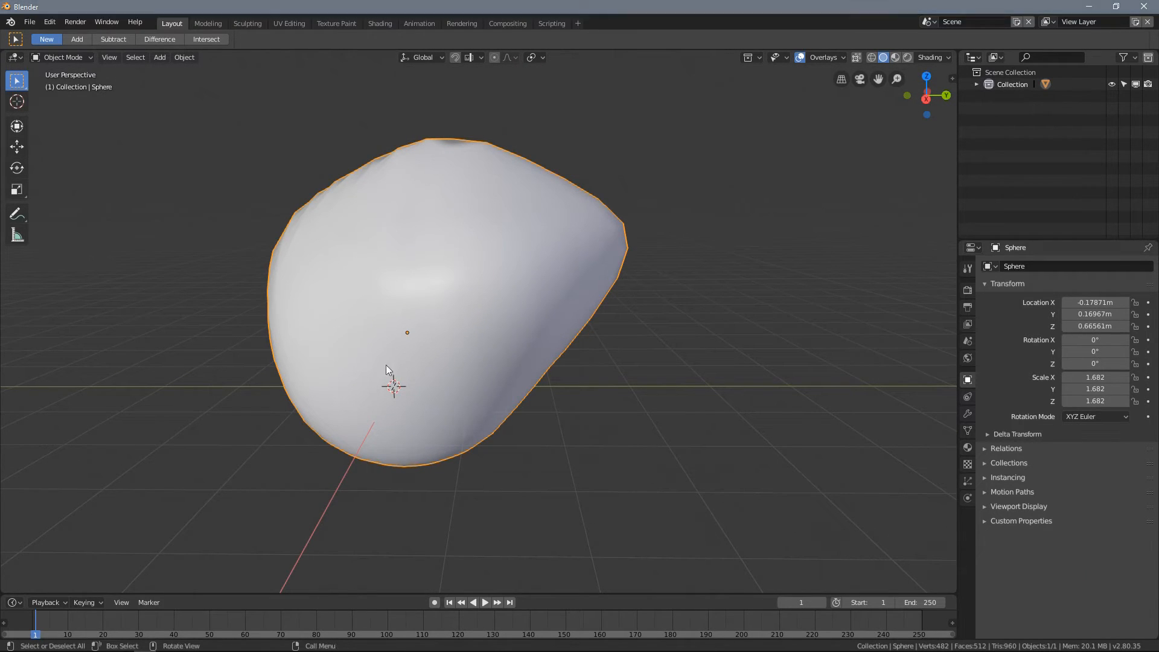
middle_drag(356, 285, 461, 300)
scroll(458, 342, down, 3)
scroll(435, 284, up, 2)
scroll(410, 275, up, 2)
- Switch the deformed sphere to flat shading
right_click(240, 180)
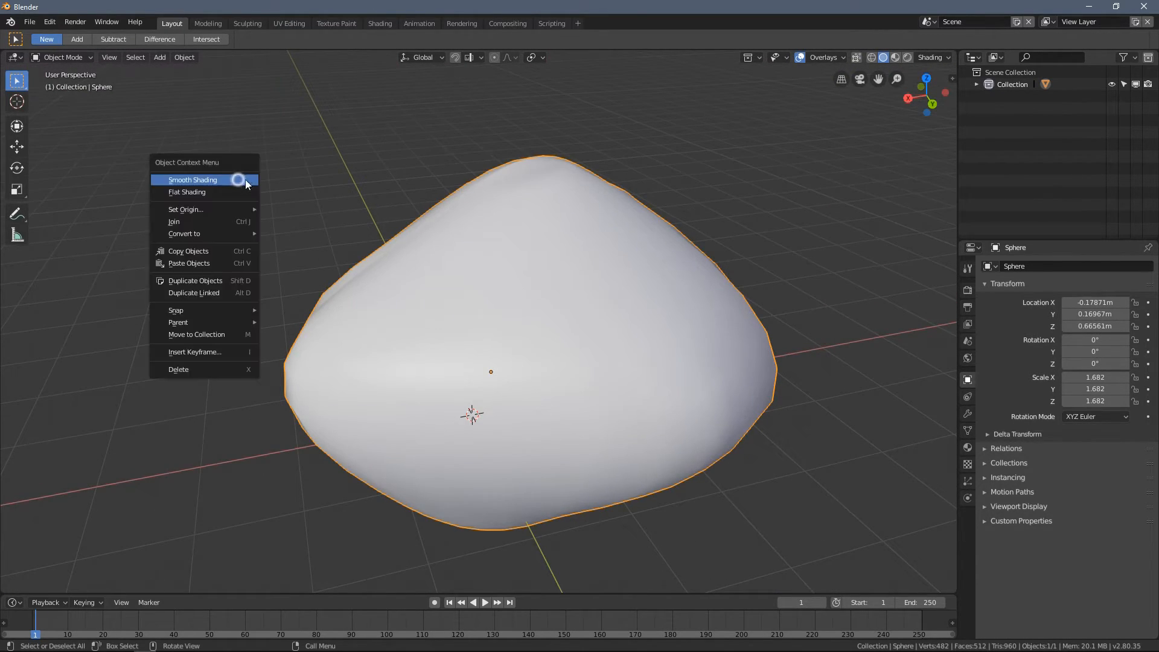
click(237, 191)
mouse_move(433, 285)
middle_down()
mouse_move(578, 349)
mouse_move(517, 324)
middle_up()
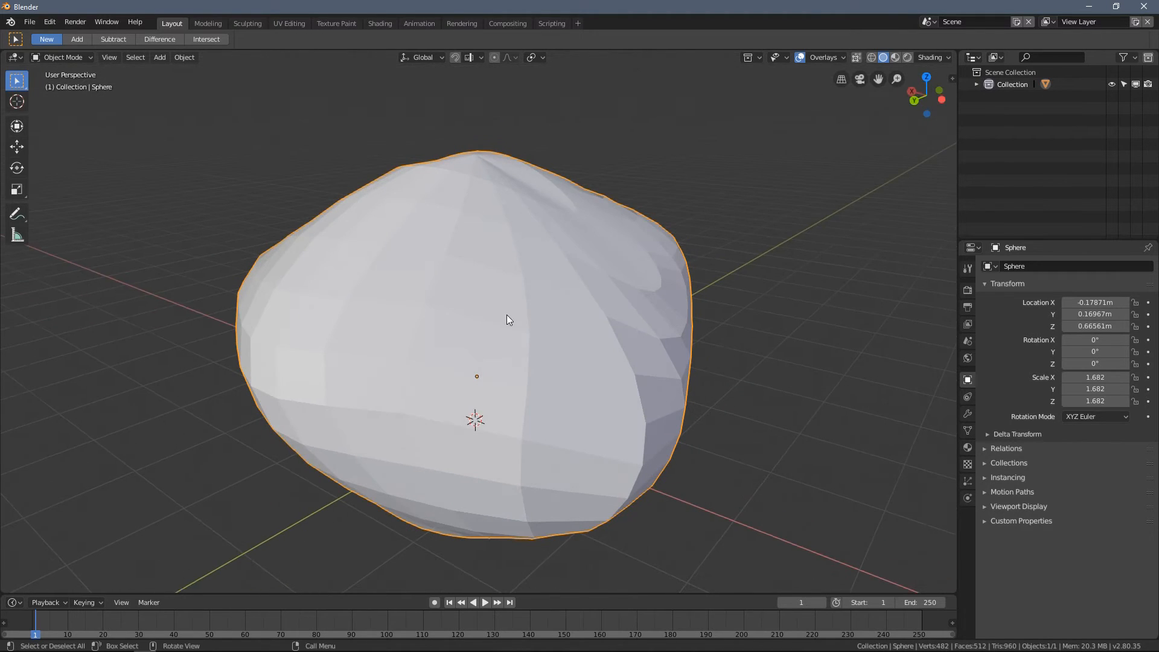
right_click(208, 148)
- Delete the deformed sphere from the scene
middle_drag(508, 270, 518, 245)
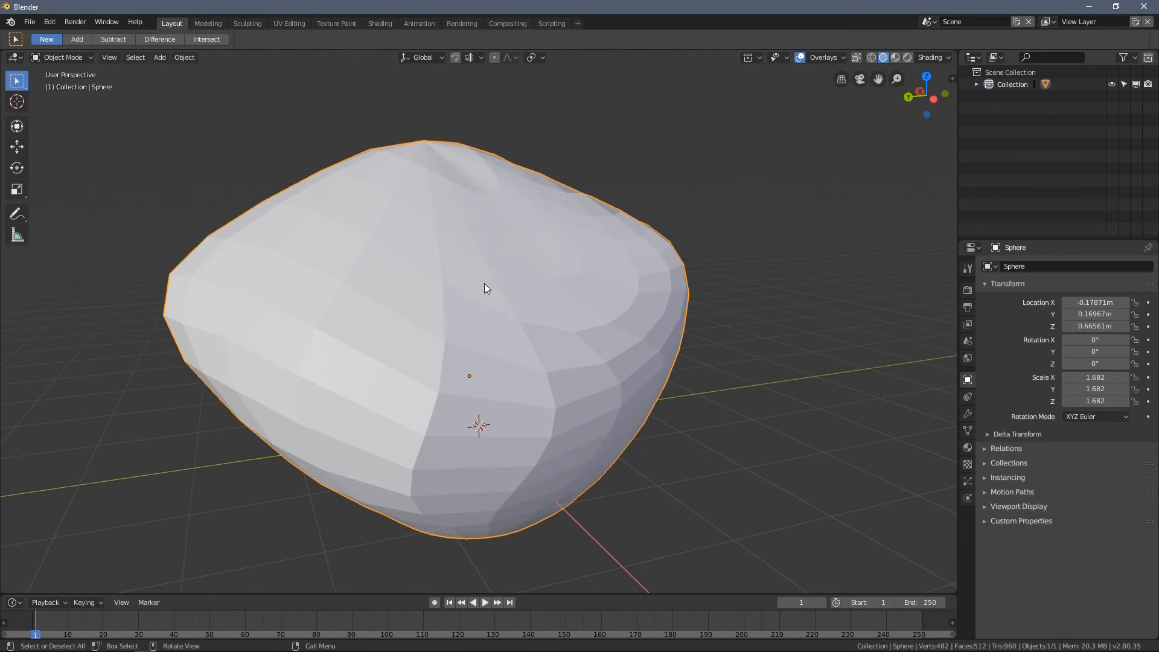
middle_drag(440, 272, 463, 282)
key(x)
click(549, 292)
- Add a cylinder mesh and move it along the Y axis to -3.2739 m
key(shift+a)
mouse_move(470, 284)
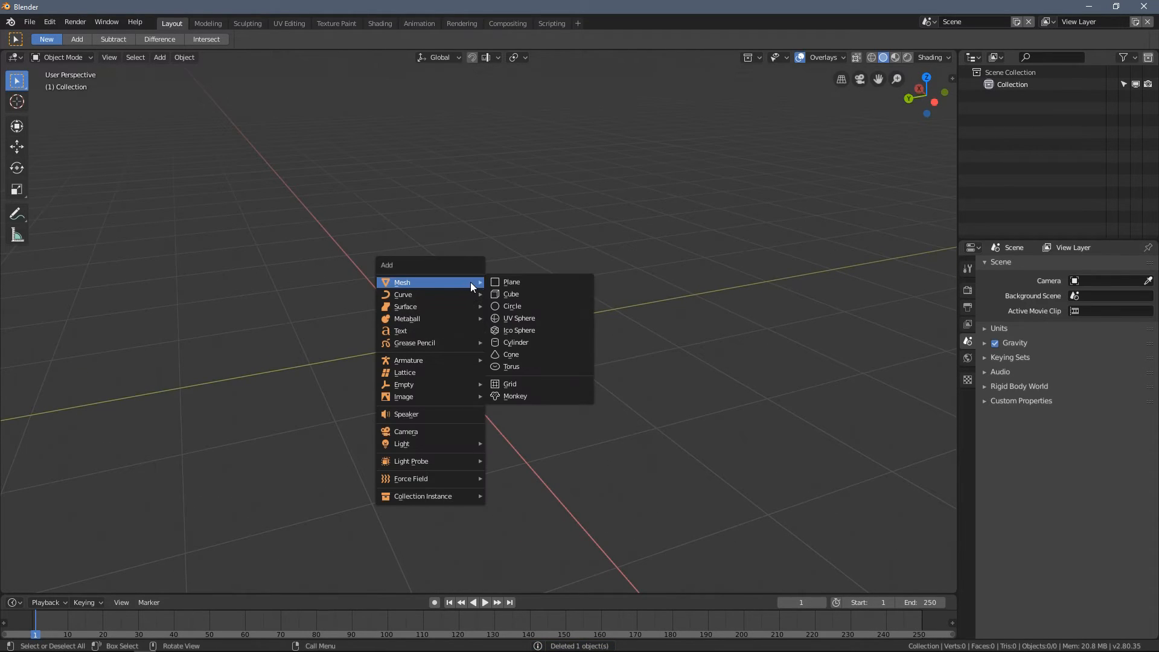
click(544, 342)
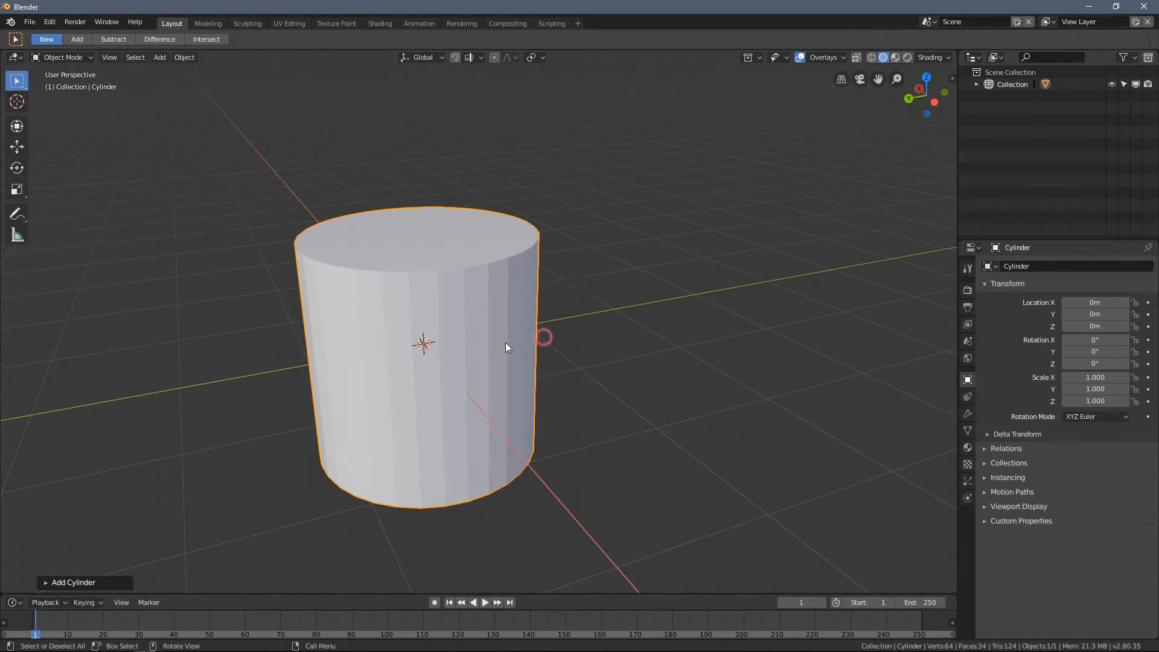
click(18, 147)
drag(405, 336, 586, 303)
- Add a cube mesh and move it along the Y axis to 1.2116 m, away from the cylinder
key(shift+a)
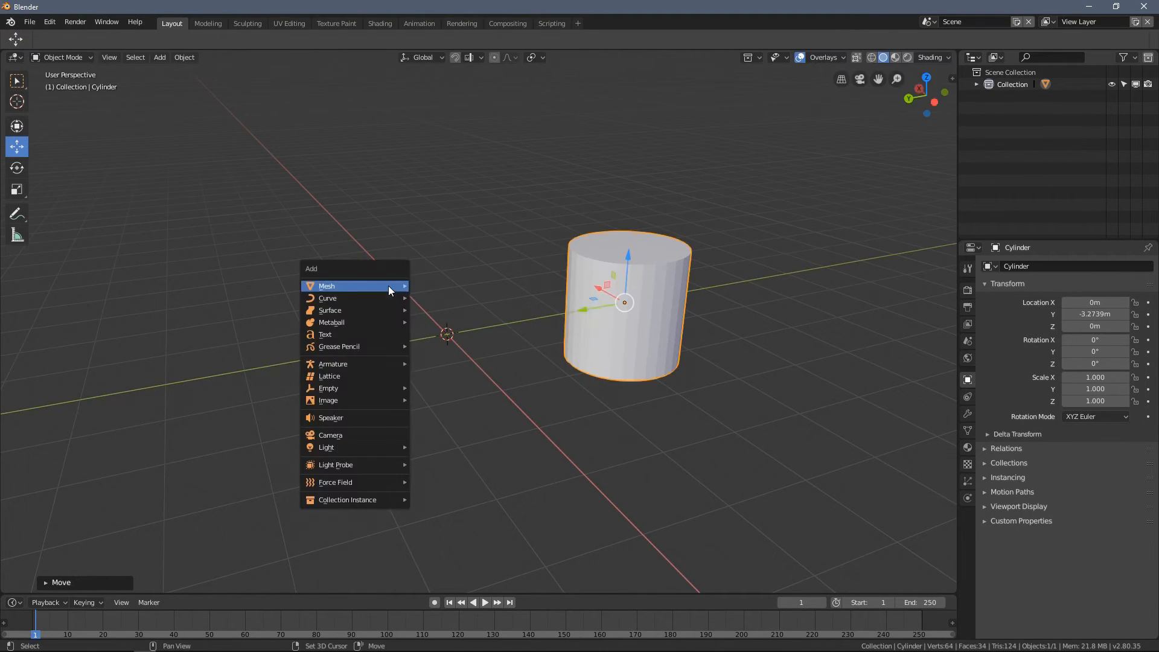
mouse_move(389, 285)
click(451, 299)
drag(410, 337, 371, 347)
- Apply smooth shading to the cube and inspect its surface
scroll(396, 320, up, 3)
middle_drag(396, 324, 455, 175)
right_click(462, 160)
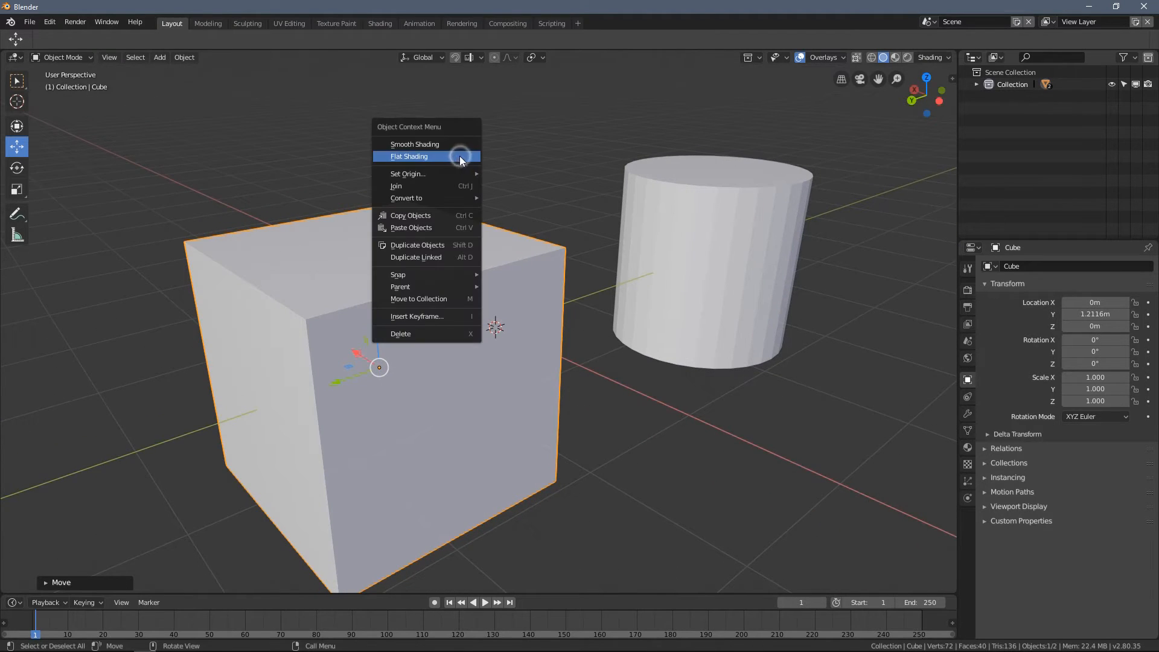
click(423, 145)
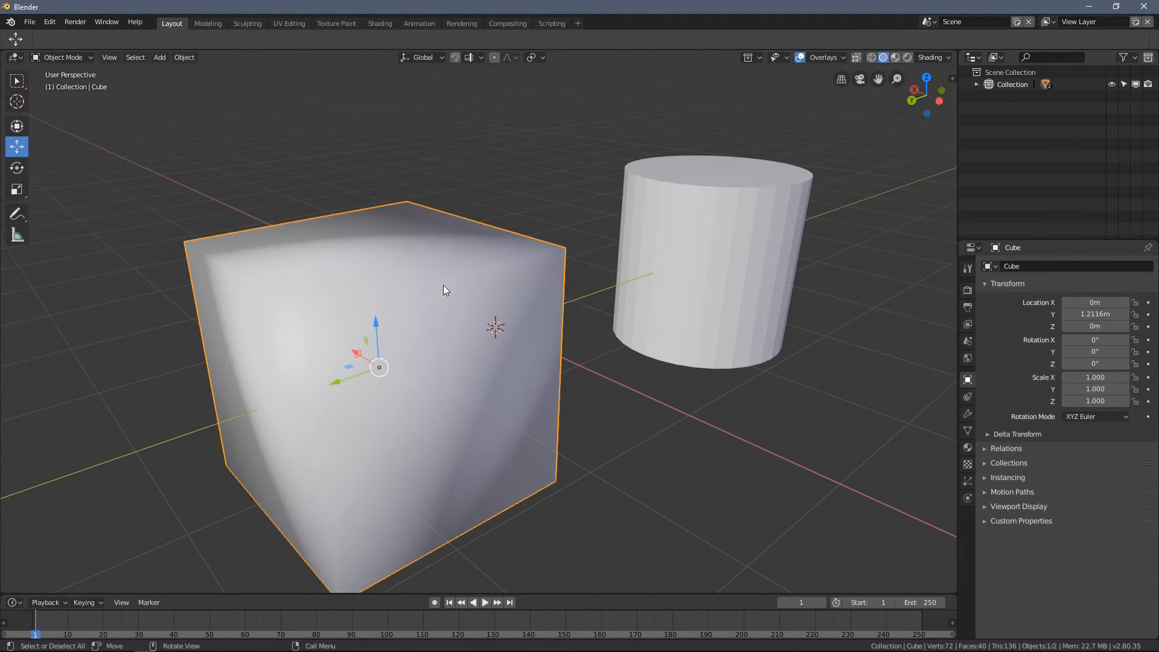
middle_drag(444, 285, 380, 213)
click(361, 163)
- Apply smooth shading to the cylinder and inspect its sides and top edge
mouse_move(407, 266)
middle_down()
mouse_move(368, 283)
mouse_move(404, 282)
mouse_move(457, 326)
mouse_move(422, 233)
mouse_move(491, 251)
mouse_move(421, 250)
middle_up()
scroll(421, 250, down, 1)
click(602, 308)
shift+middle_drag(605, 309, 546, 295)
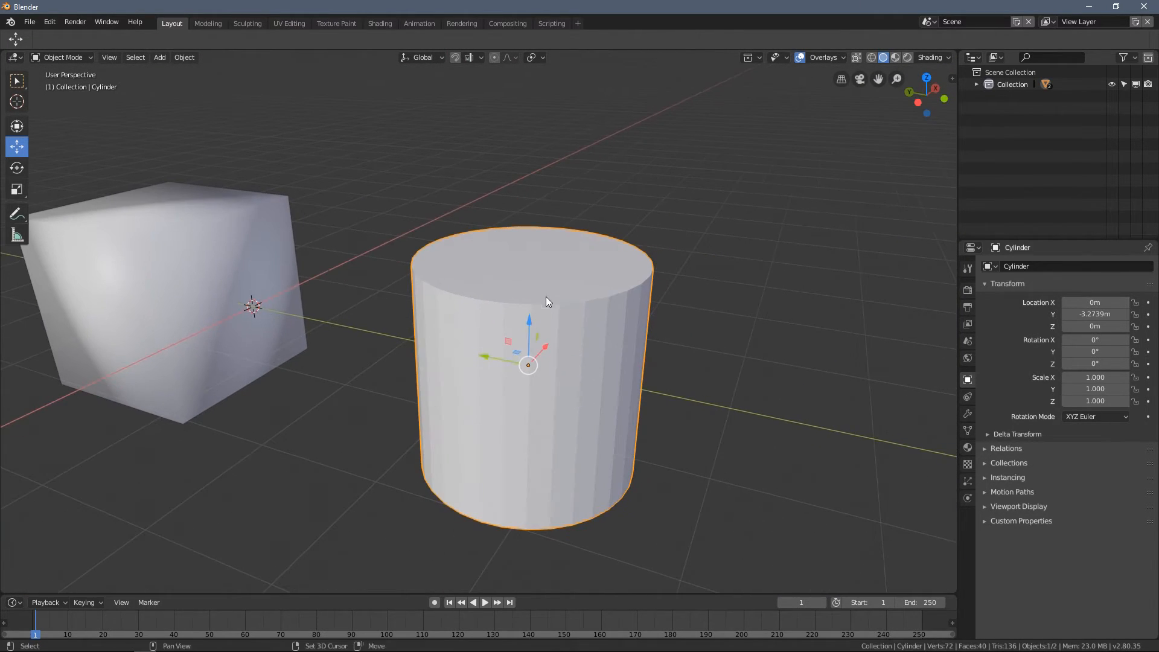
right_click(444, 181)
click(439, 180)
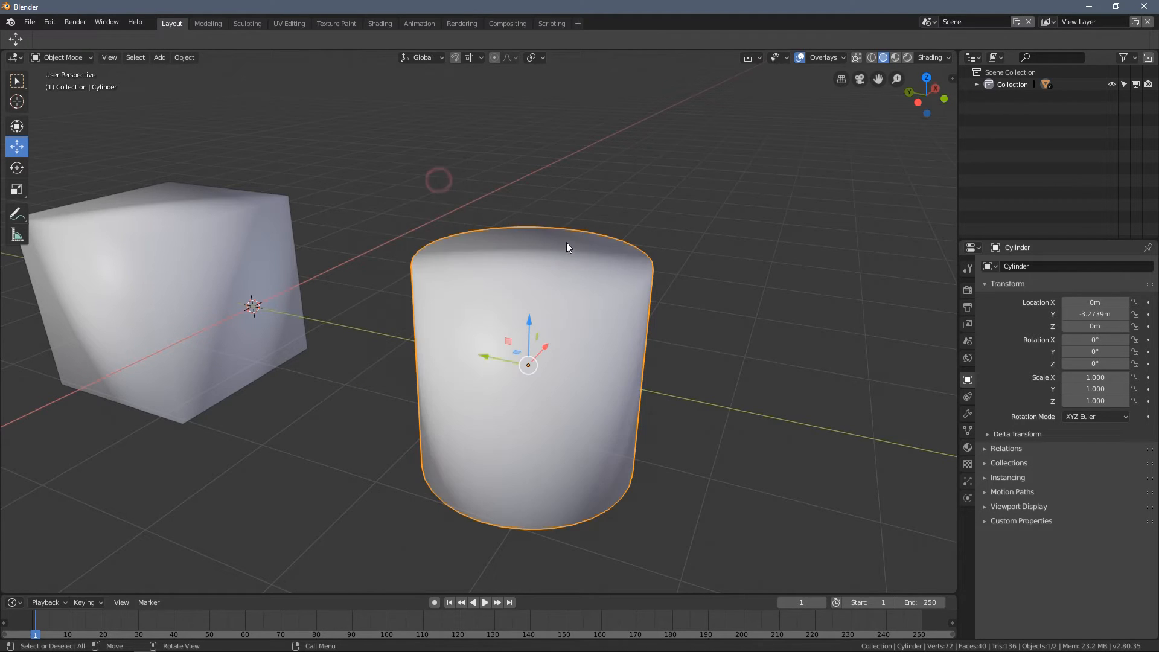
middle_drag(560, 241, 574, 217)
middle_drag(477, 260, 519, 314)
- Add a monkey mesh and move it along the Y axis to 6.5073 m, clear of the cube
click(430, 251)
middle_drag(440, 263, 414, 224)
right_click(414, 224)
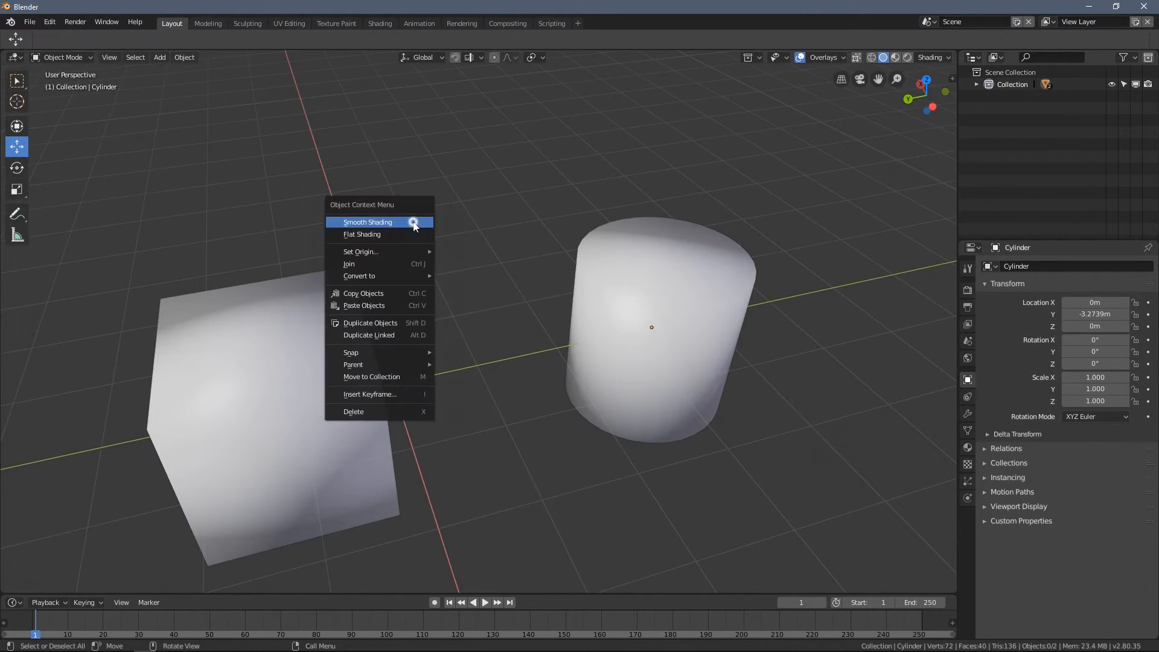
key(Escape)
key(shift+a)
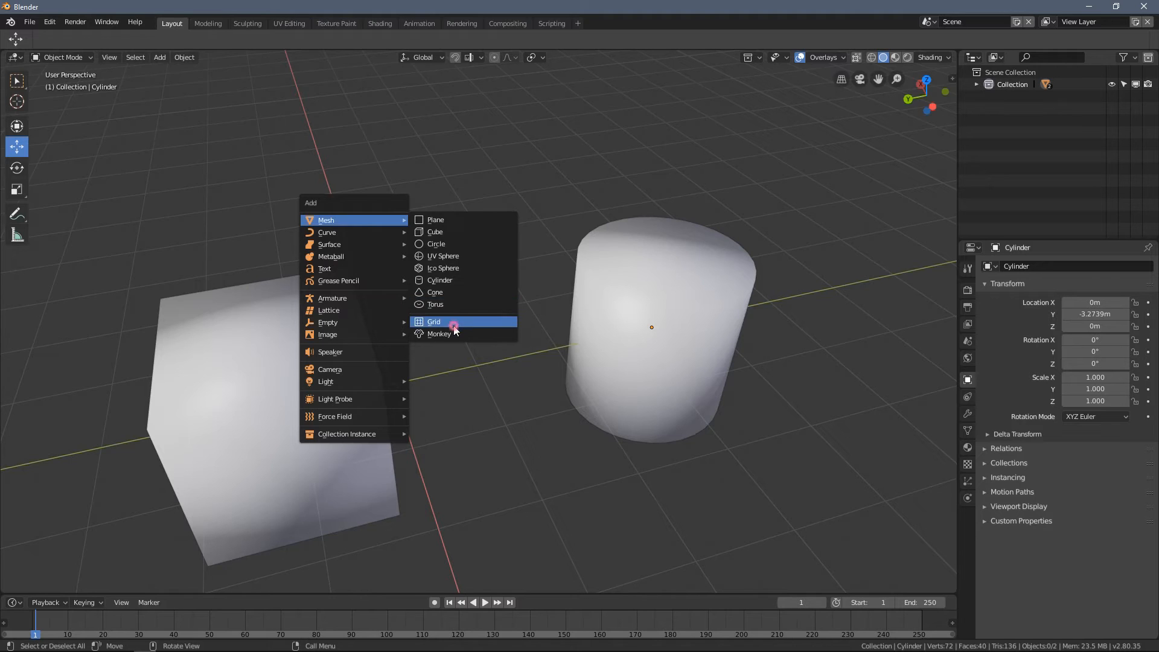
click(451, 335)
scroll(459, 337, down, 5)
key(g)
click(268, 361)
scroll(439, 287, up, 8)
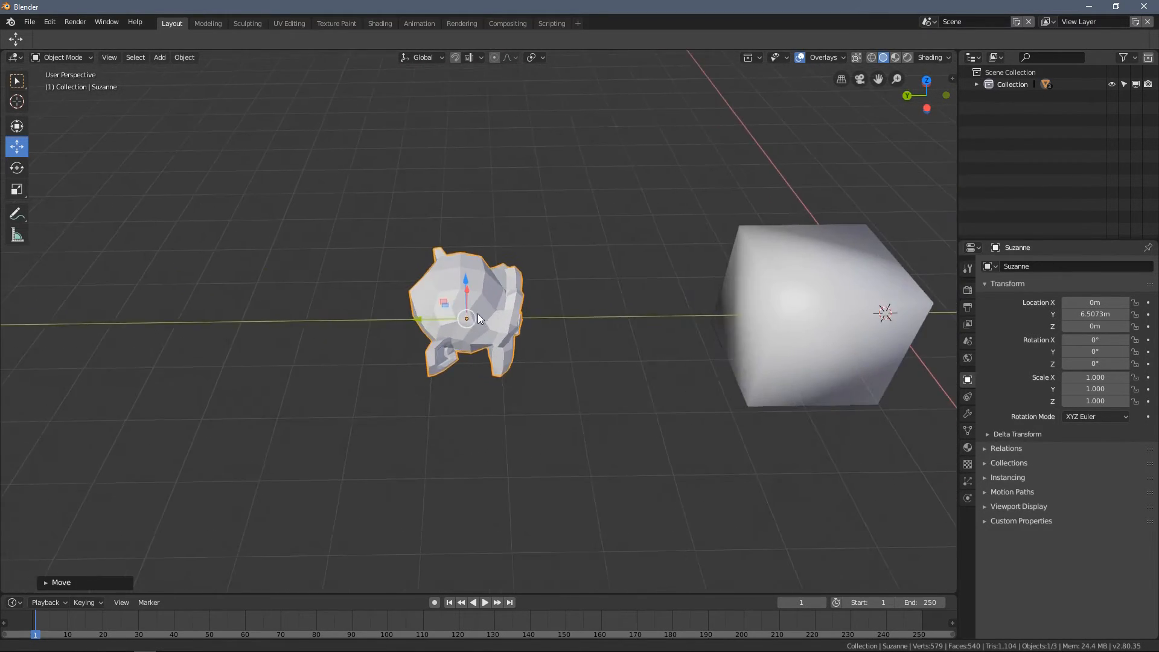
- Apply smooth shading to the monkey head and inspect its surface
scroll(425, 271, down, 5)
key(KP_Decimal)
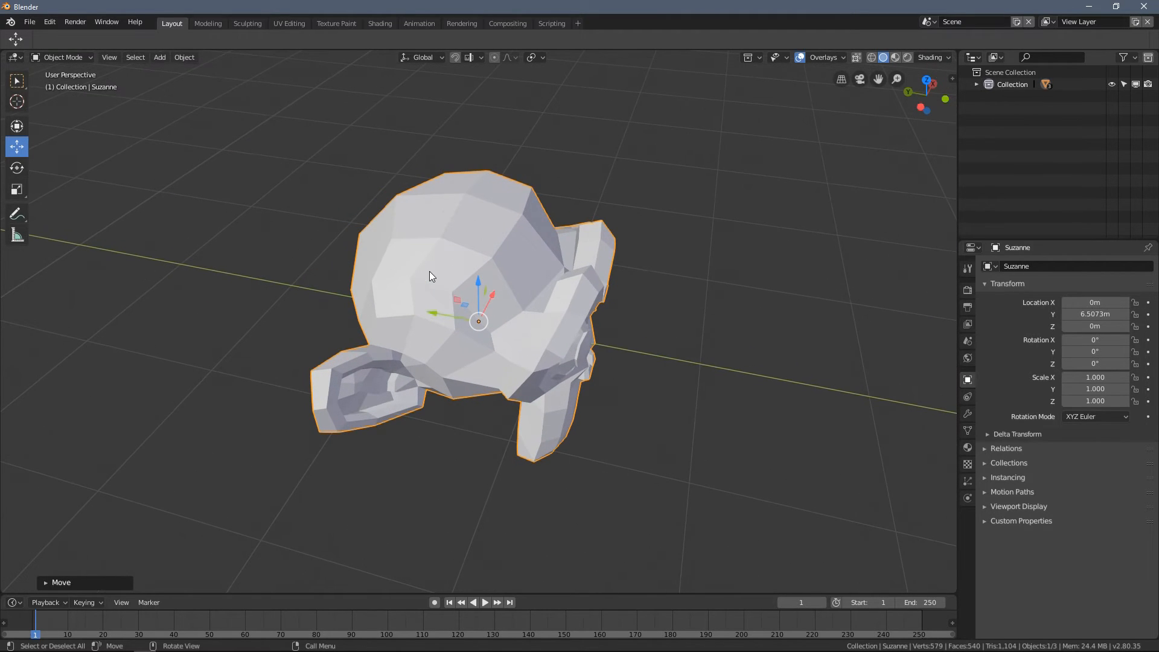
right_click(300, 171)
click(300, 171)
mouse_move(300, 171)
alt+middle_down()
mouse_move(494, 221)
mouse_move(448, 223)
alt+middle_up()
scroll(509, 239, up, 2)
scroll(527, 274, down, 3)
middle_drag(527, 274, 493, 275)
click(593, 365)
scroll(574, 378, up, 2)
- Move the monkey head between the cube and cylinder, to Y -0.41751 m and Z 1.7633 m
middle_drag(575, 378, 331, 317)
click(329, 316)
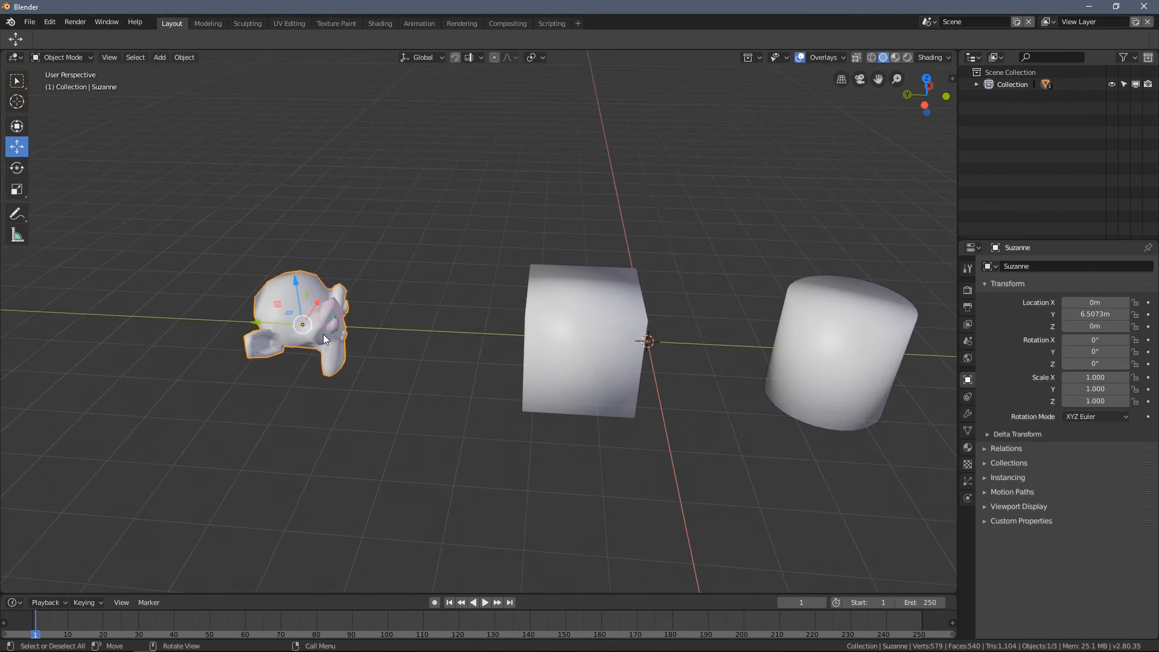
drag(264, 326, 634, 341)
shift+middle_drag(661, 335, 575, 350)
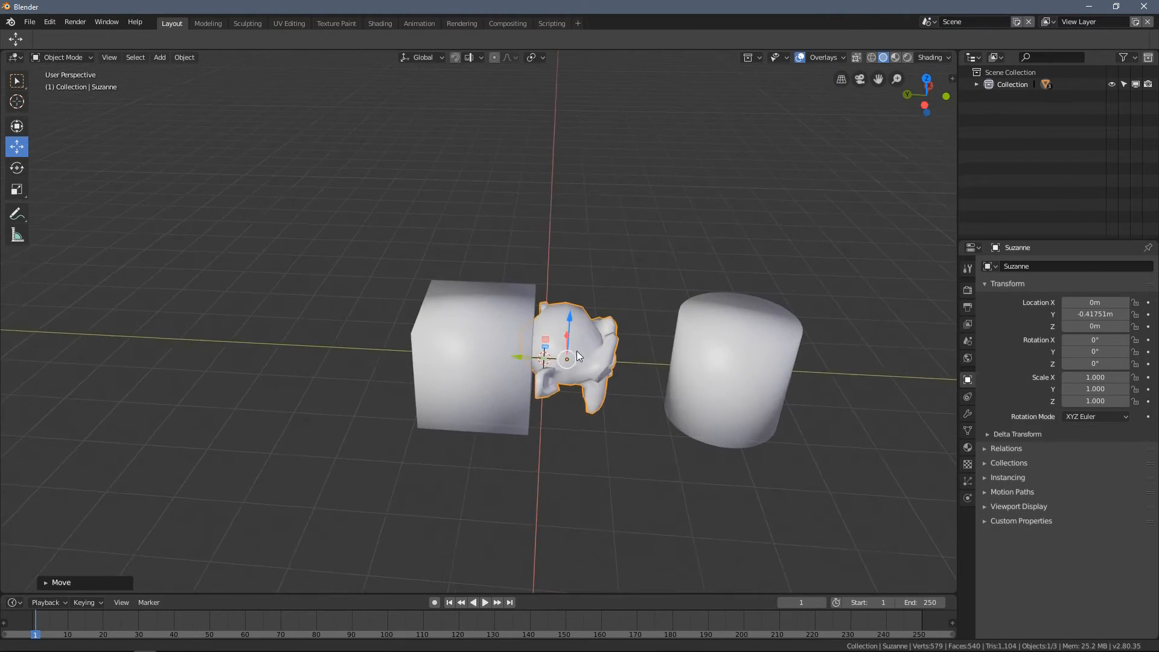
scroll(615, 338, up, 2)
drag(615, 339, 648, 240)
middle_drag(648, 240, 639, 238)
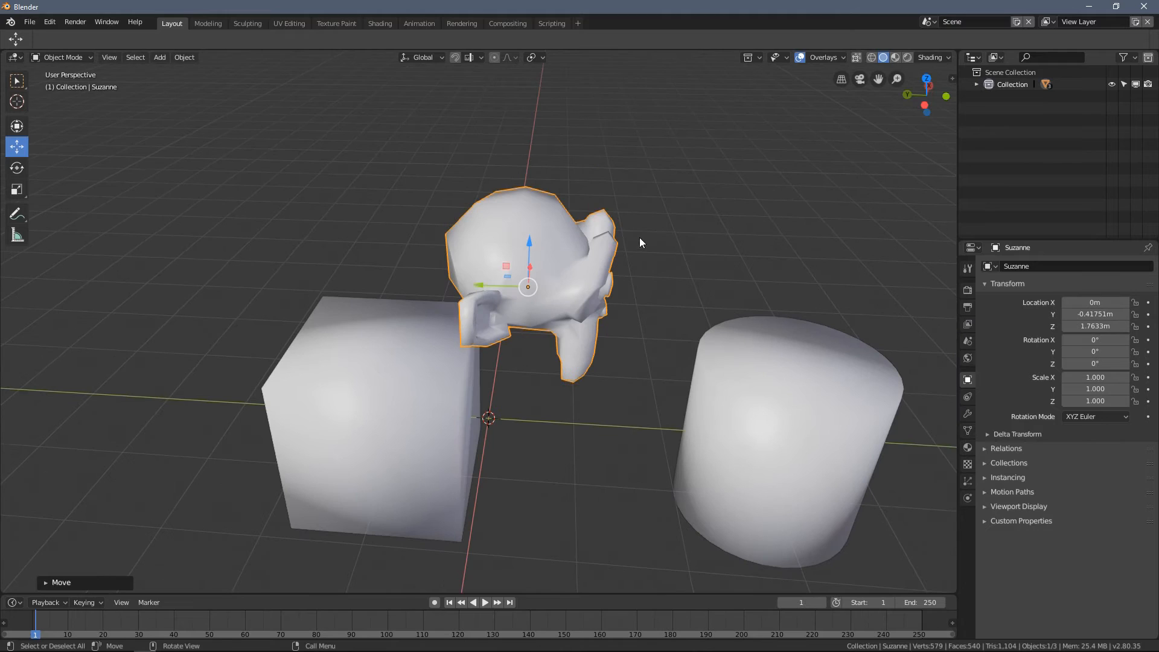
- Rotate the monkey head about the global Z axis to -89.5° and raise it higher along Z
key(r)
key(z)
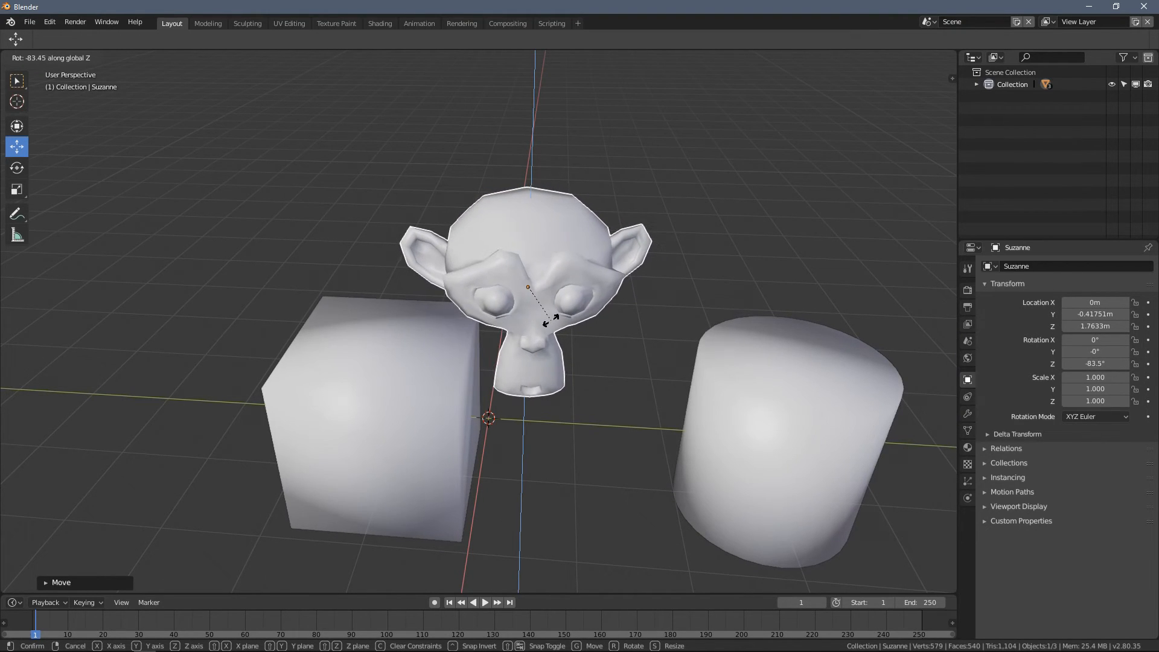
click(548, 322)
middle_drag(539, 338, 477, 288)
right_click(248, 222)
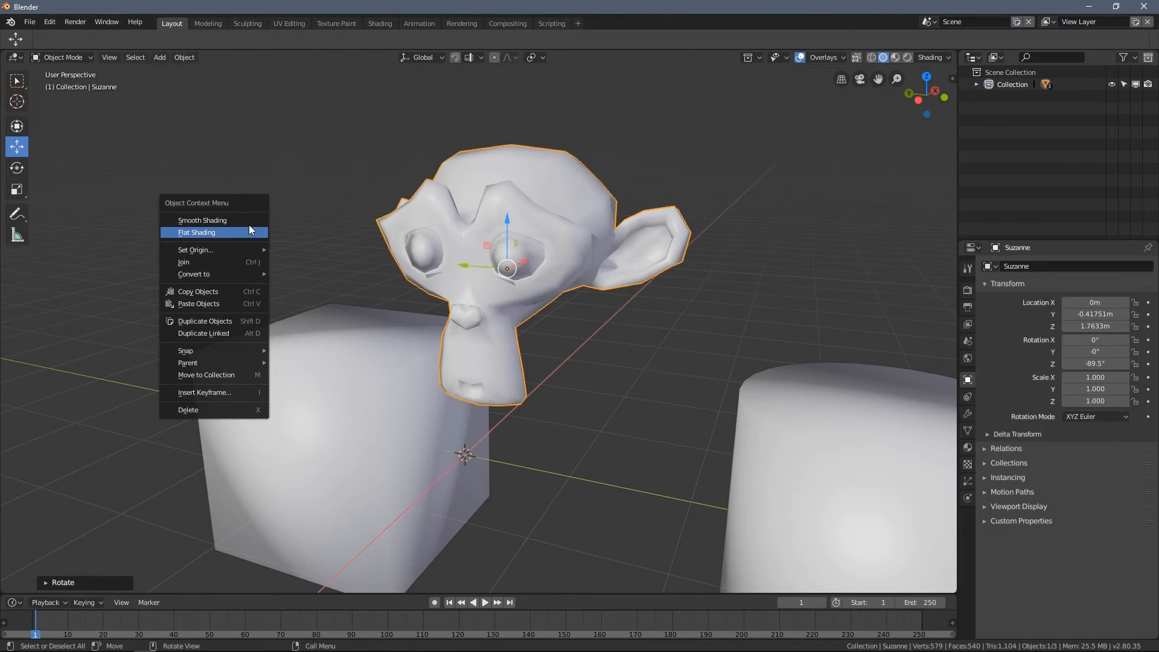
drag(507, 226, 508, 124)
middle_drag(509, 124, 527, 241)
- Examine the cube's mesh in Edit Mode, return to Object Mode and deselect the cube
mouse_move(404, 359)
middle_down()
mouse_move(465, 406)
mouse_move(445, 344)
mouse_move(418, 351)
middle_up()
scroll(444, 345, down, 3)
click(444, 356)
key(Tab)
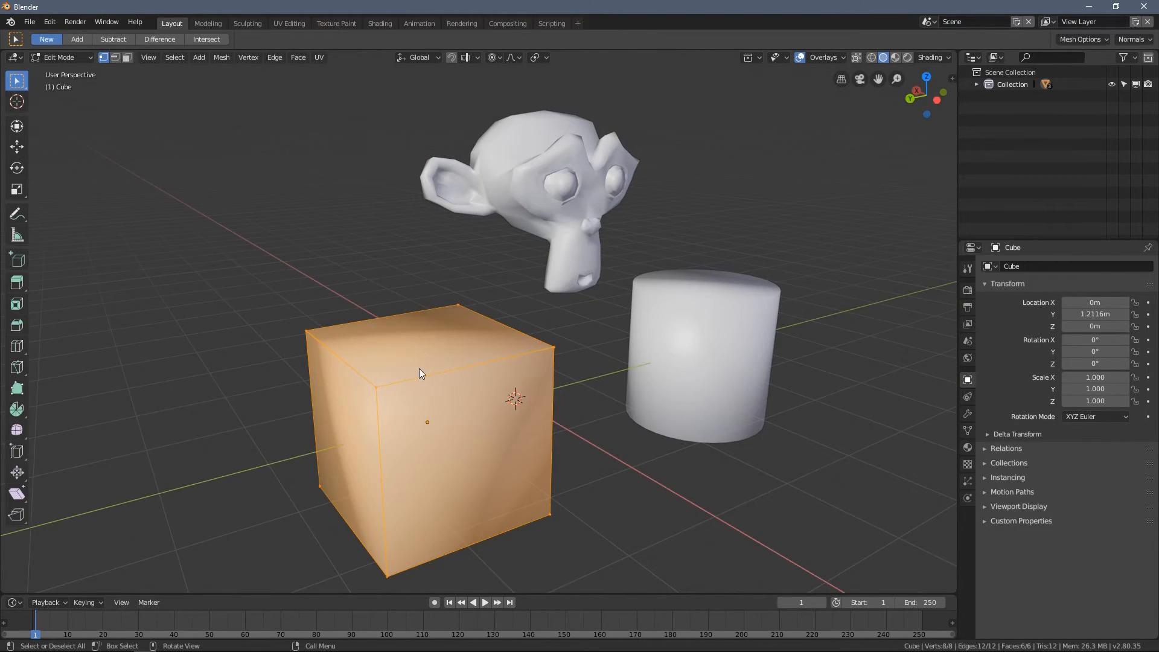
key(Tab)
right_click(271, 263)
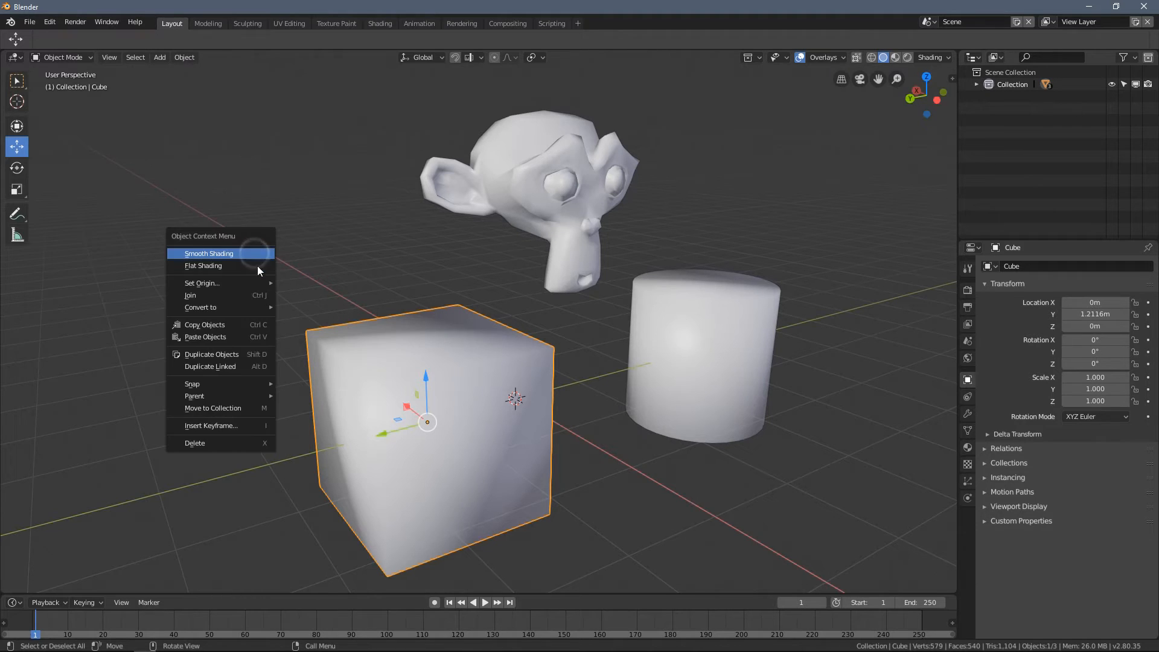
middle_drag(534, 255, 367, 227)
click(366, 227)
middle_drag(515, 219, 489, 215)
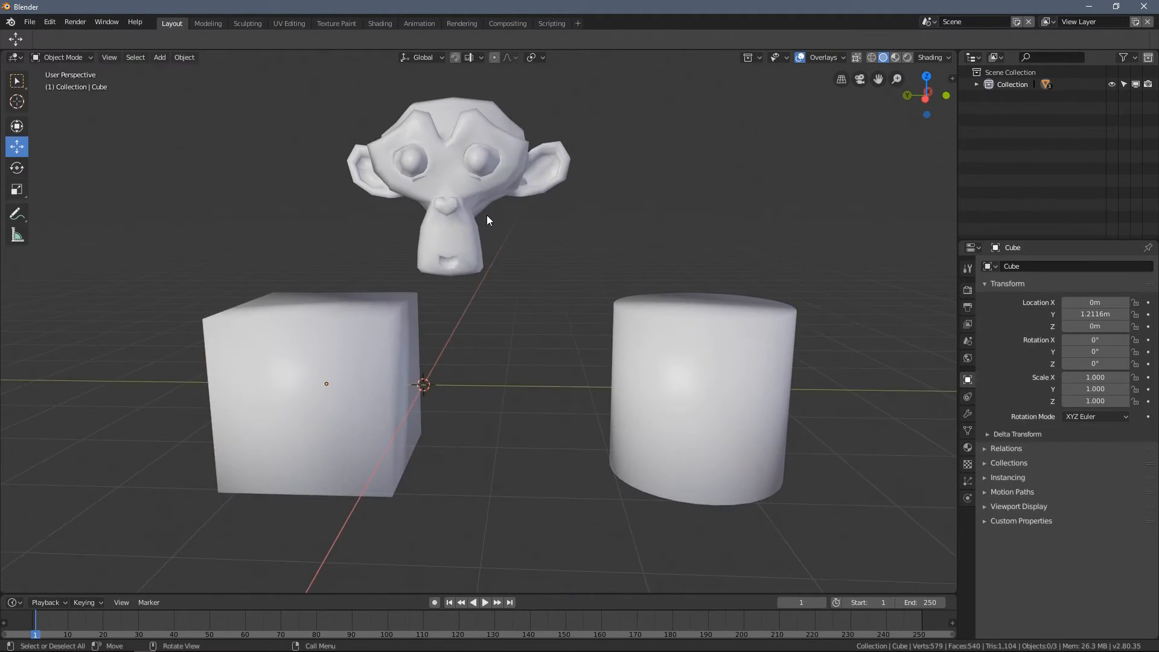
- Reposition the monkey head above the gap between cube and cylinder, at Y -0.91023 m and Z 2.2031 m
scroll(499, 229, up, 3)
click(499, 230)
scroll(463, 195, down, 3)
drag(430, 208, 473, 207)
drag(513, 159, 513, 175)
- Examine how smooth shading looks on the monkey head, the cube and the cylinder from several angles
scroll(565, 193, up, 4)
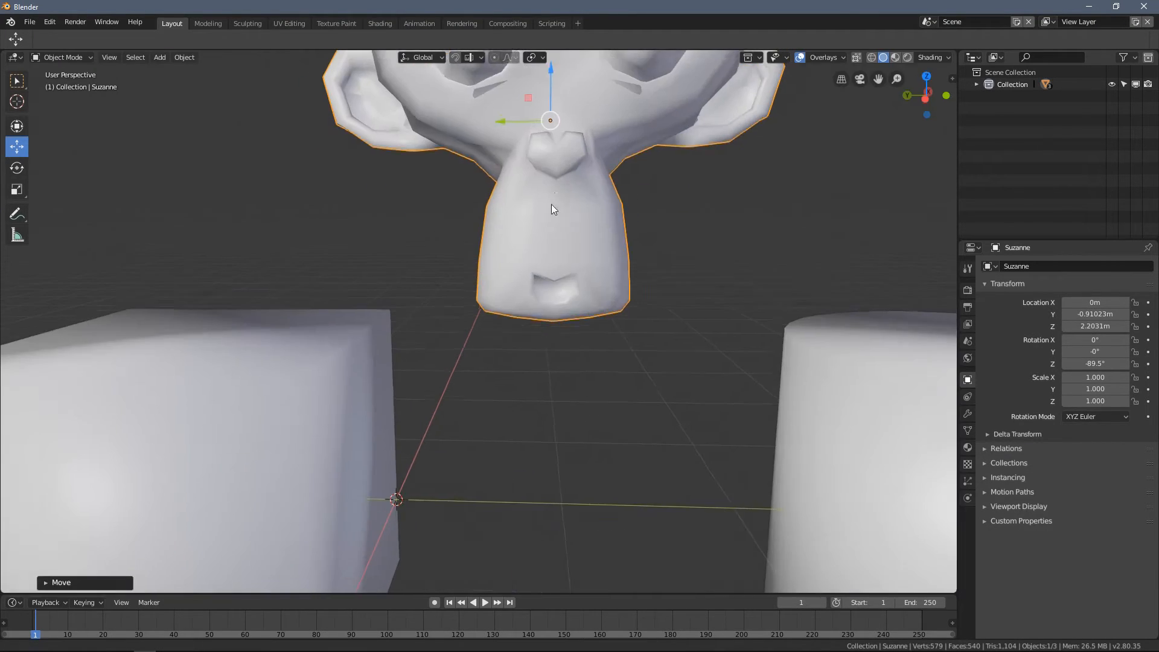
shift+middle_drag(567, 193, 454, 353)
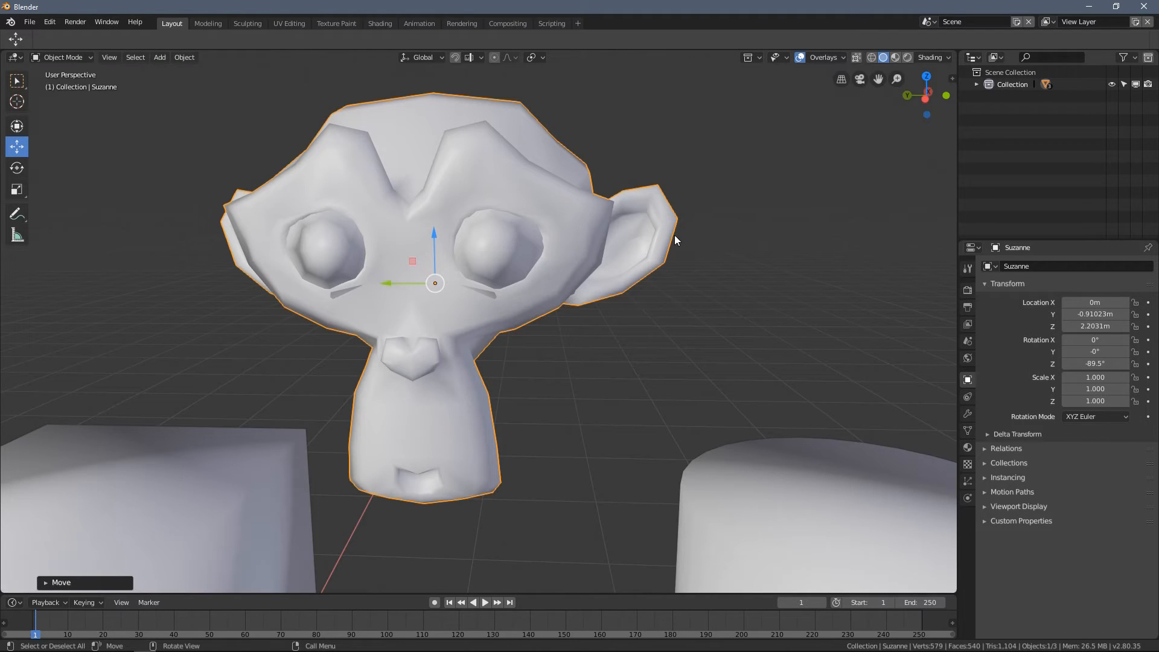
ctrl+scroll(460, 157, down, 10)
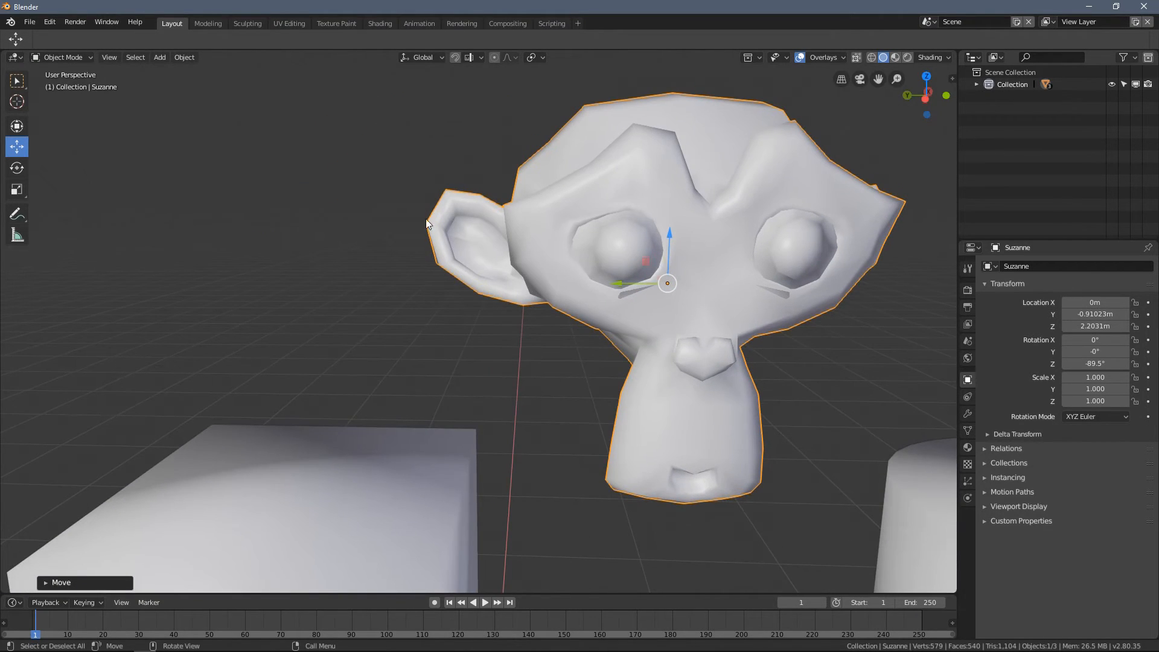
click(422, 178)
scroll(513, 255, down, 5)
scroll(539, 238, up, 2)
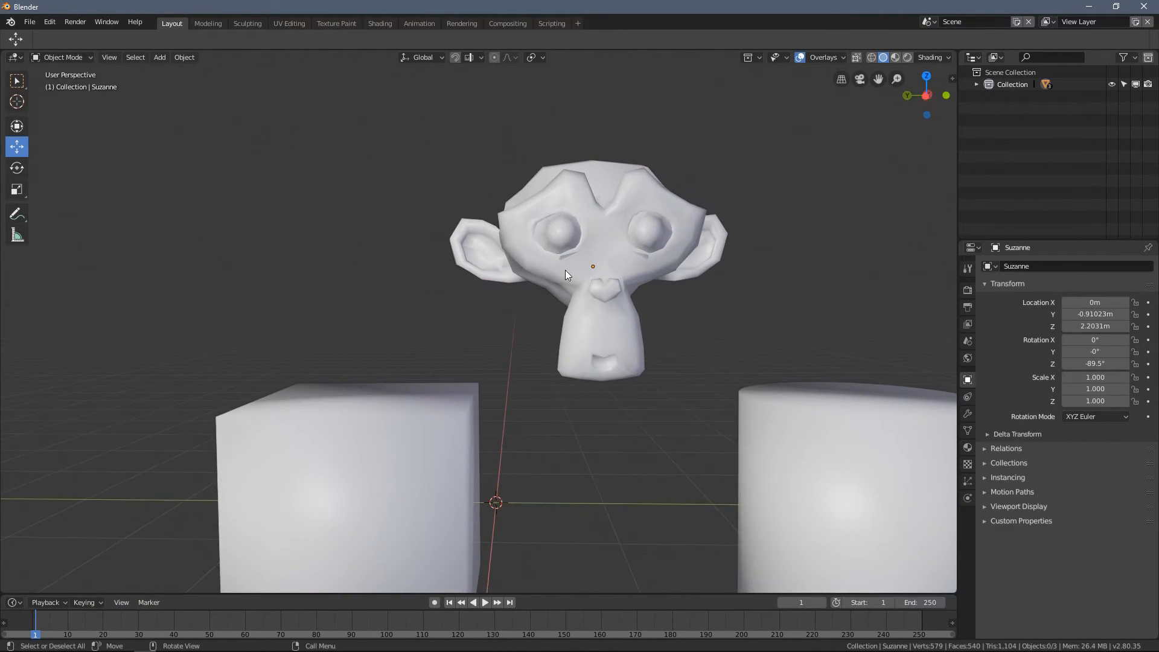
middle_drag(491, 297, 385, 366)
shift+middle_drag(309, 341, 267, 295)
middle_drag(853, 399, 554, 390)
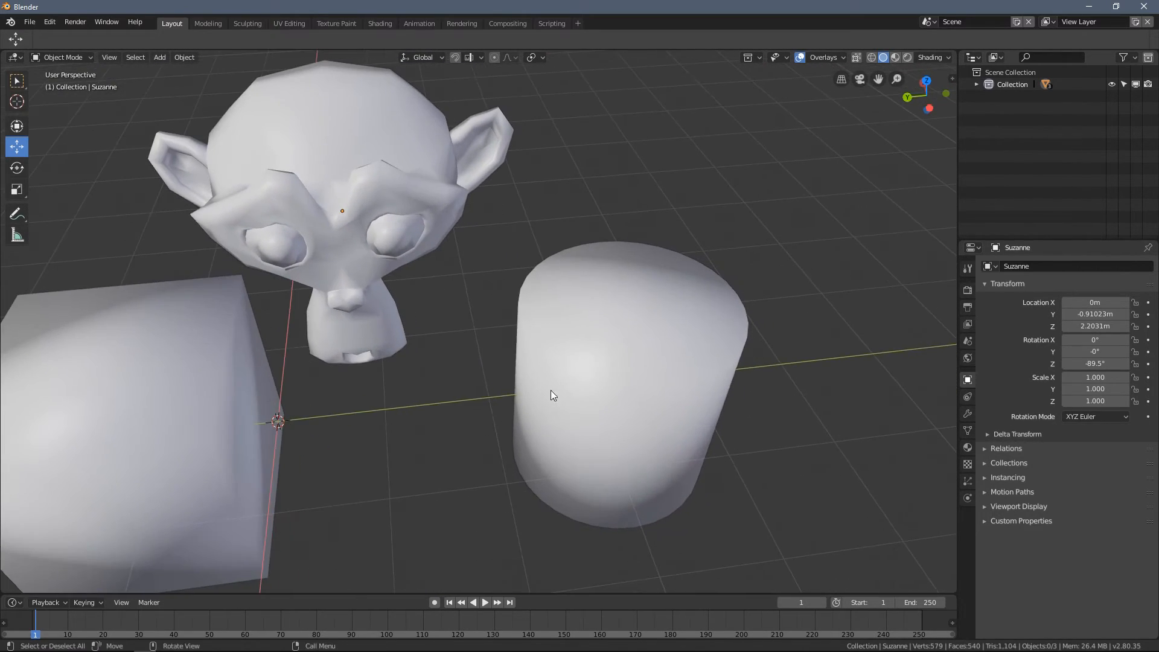
mouse_move(635, 255)
middle_down()
mouse_move(535, 245)
mouse_move(585, 234)
mouse_move(647, 192)
mouse_move(652, 256)
mouse_move(575, 280)
mouse_move(559, 248)
mouse_move(646, 257)
middle_up()
- Examine the cylinder's vertices and edges in Edit Mode with nothing selected, and return to Object Mode
click(656, 261)
key(Tab)
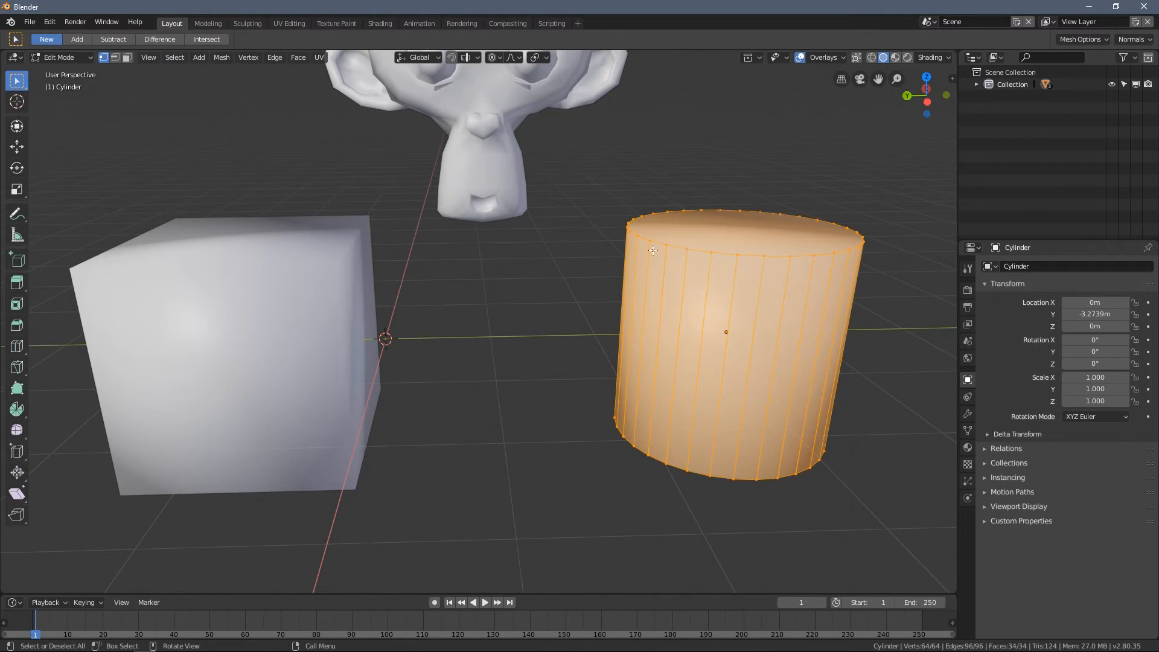
shift+middle_drag(437, 267, 521, 295)
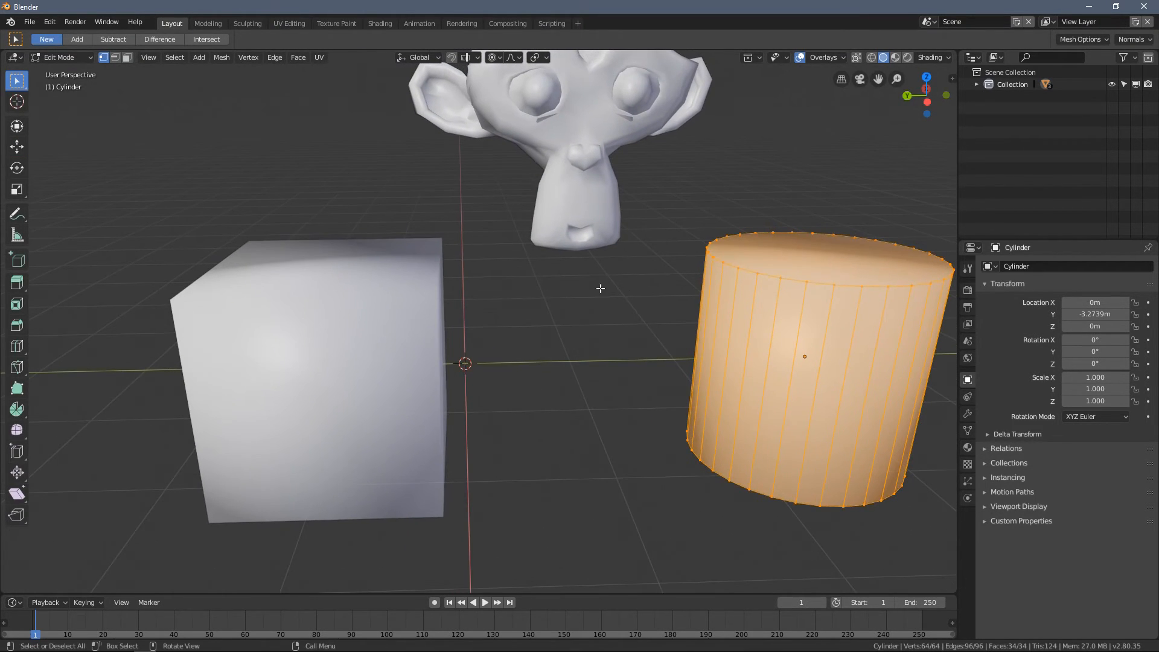
shift+middle_drag(684, 282, 565, 302)
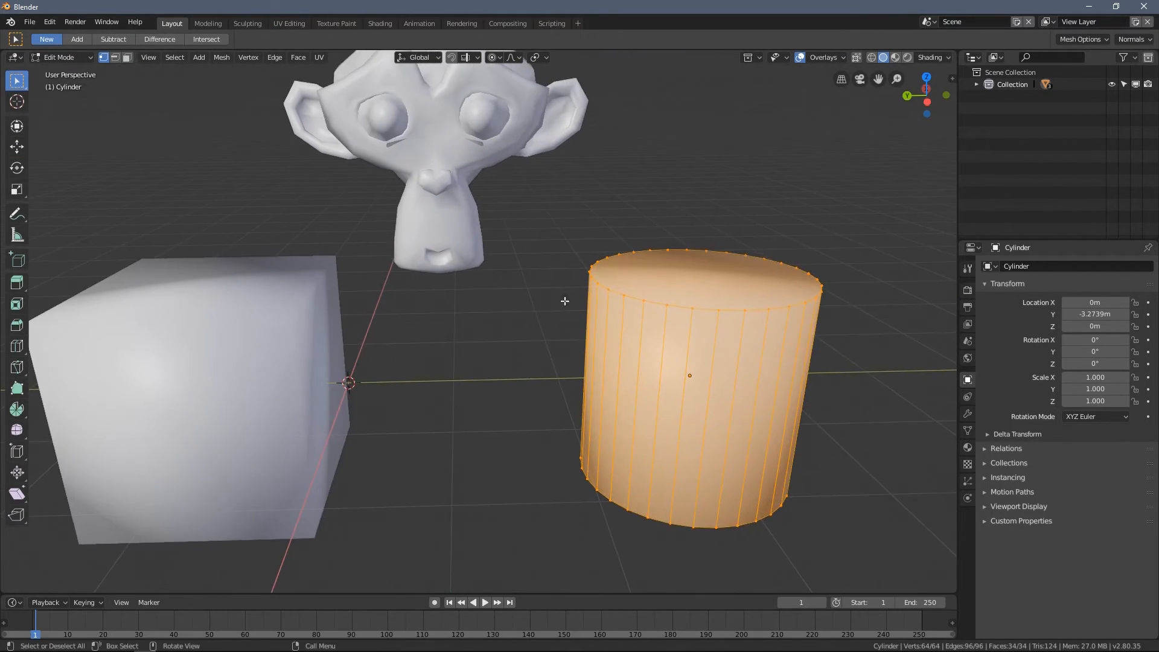
click(550, 241)
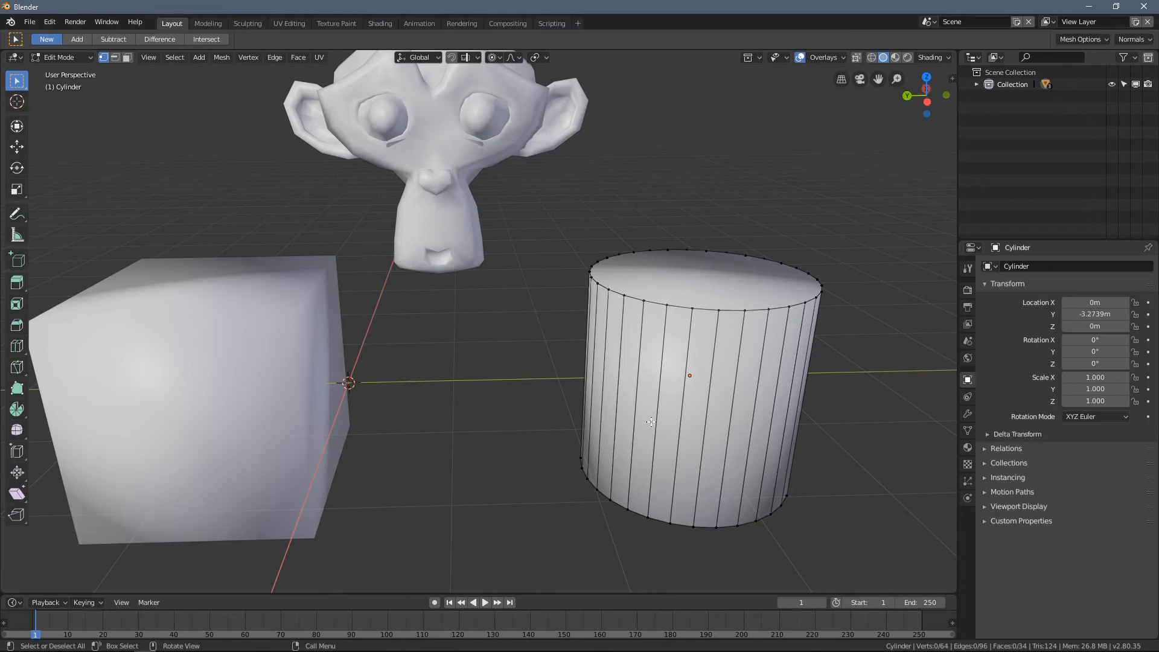
key(Tab)
- Shift the monkey head to Y -1.0299 m and Z 2.1416 m, and deselect it
click(252, 307)
middle_drag(437, 151, 506, 189)
click(461, 168)
drag(440, 187, 453, 183)
drag(502, 149, 502, 160)
shift+middle_drag(227, 296, 414, 282)
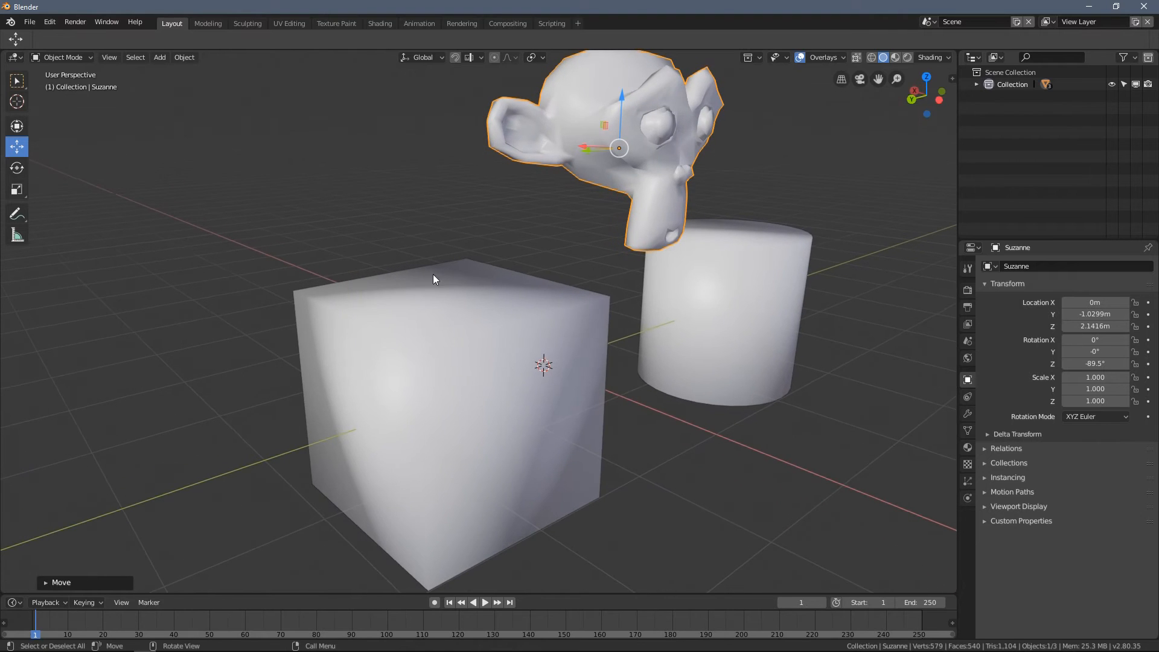
middle_drag(242, 311, 350, 287)
click(341, 186)
middle_drag(370, 200, 453, 254)
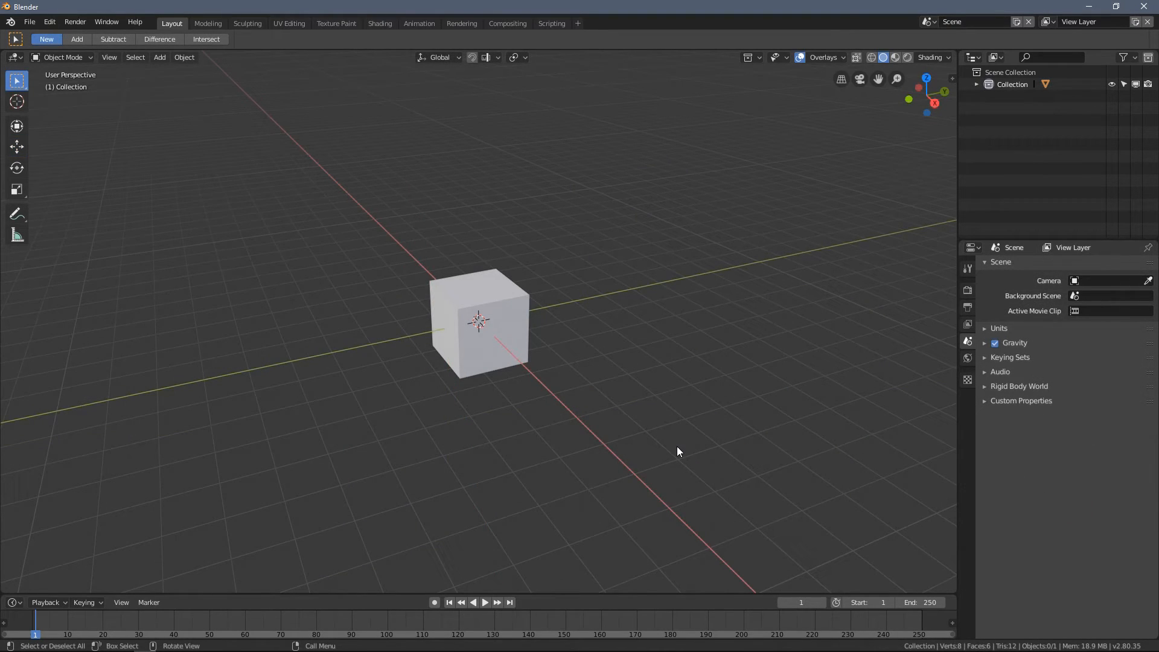
- Move the default cube away from the world origin to X -1.6243 m, Y -2.5206 m, Z 1.7923 m
middle_drag(557, 285, 479, 267)
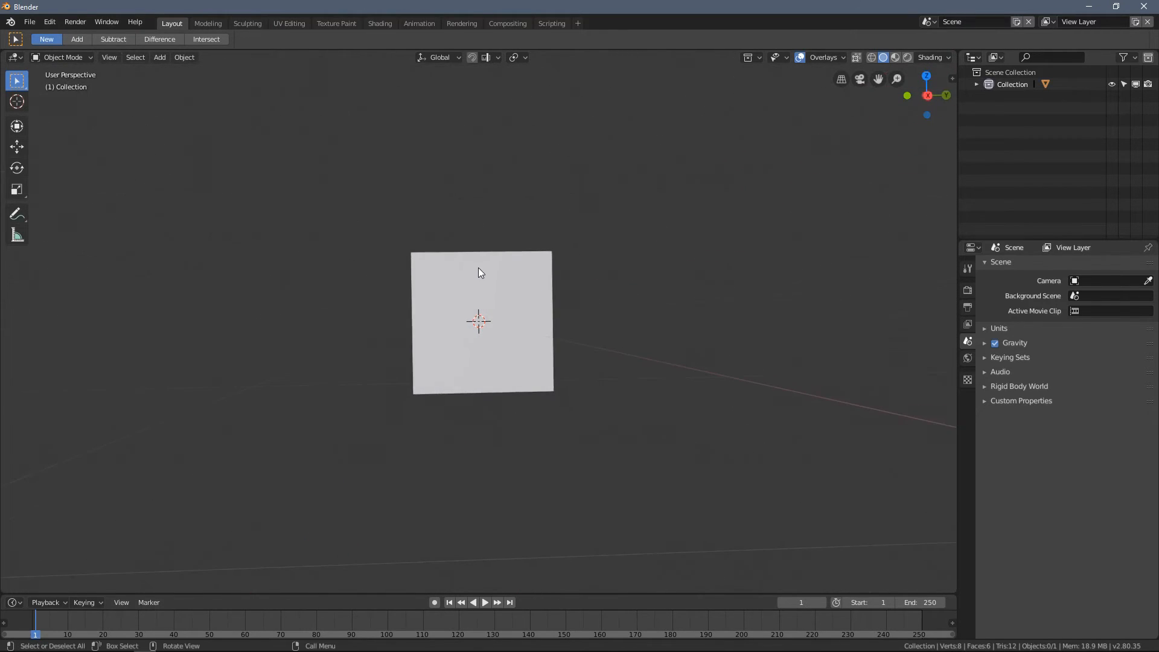
click(478, 267)
middle_drag(382, 257, 363, 216)
scroll(326, 225, up, 3)
scroll(304, 253, down, 4)
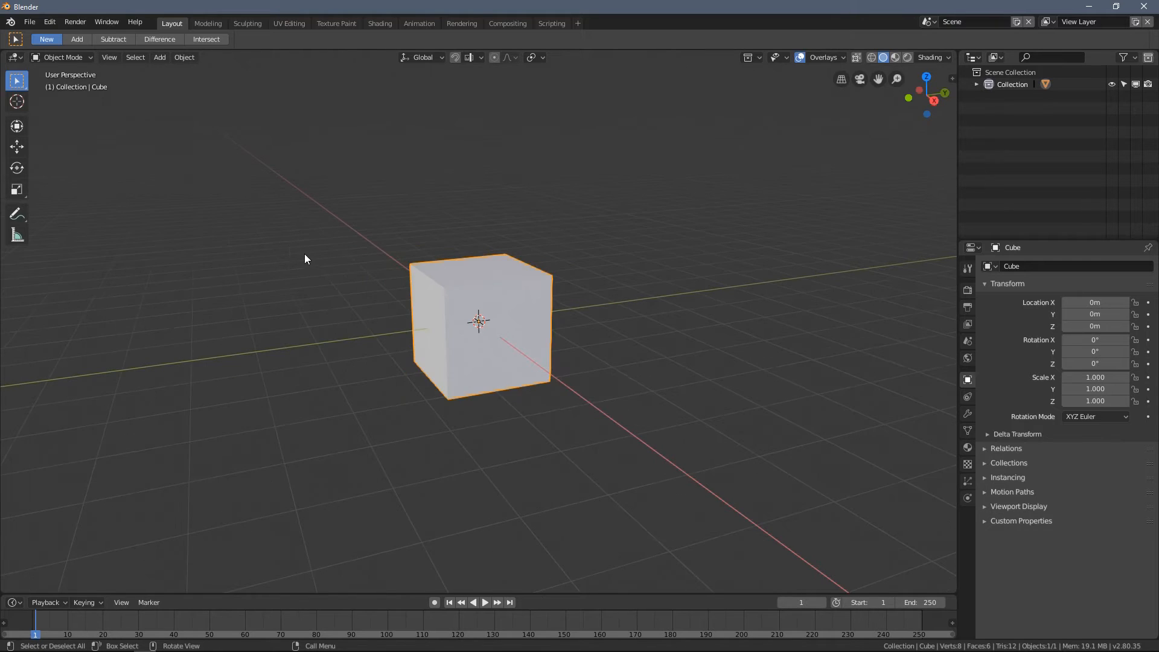
key(g)
click(163, 161)
shift+middle_drag(238, 207, 401, 280)
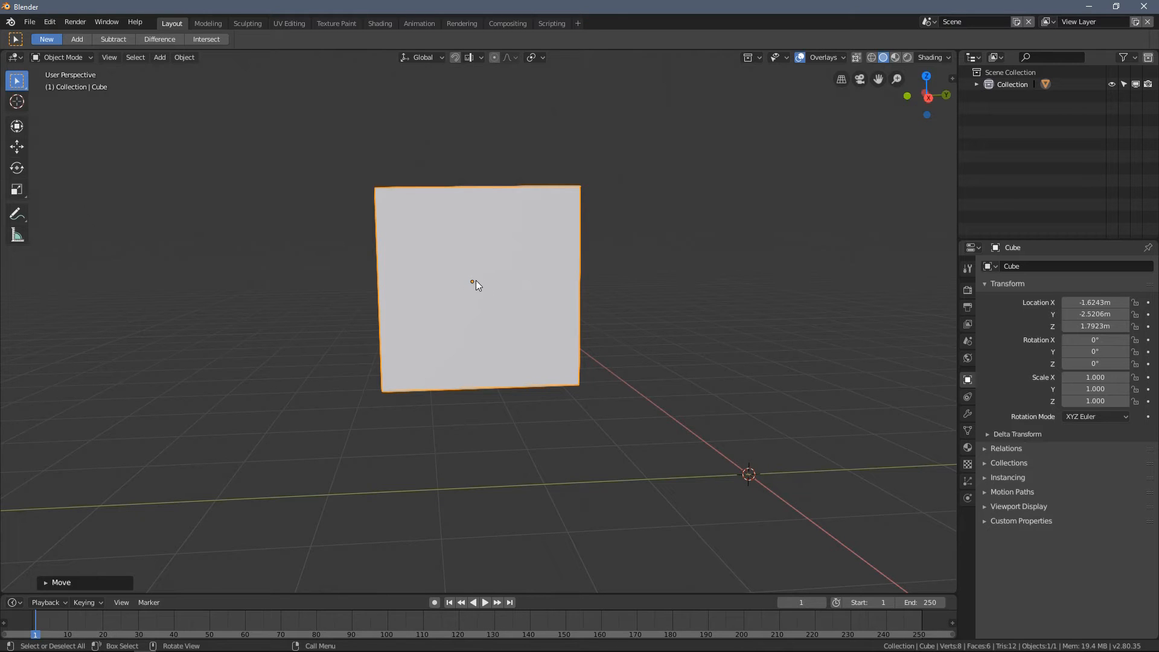
- Rotate the cube freely with trackball rotation, and clear its rotation
click(652, 259)
middle_drag(587, 284, 487, 251)
click(487, 251)
key(r)
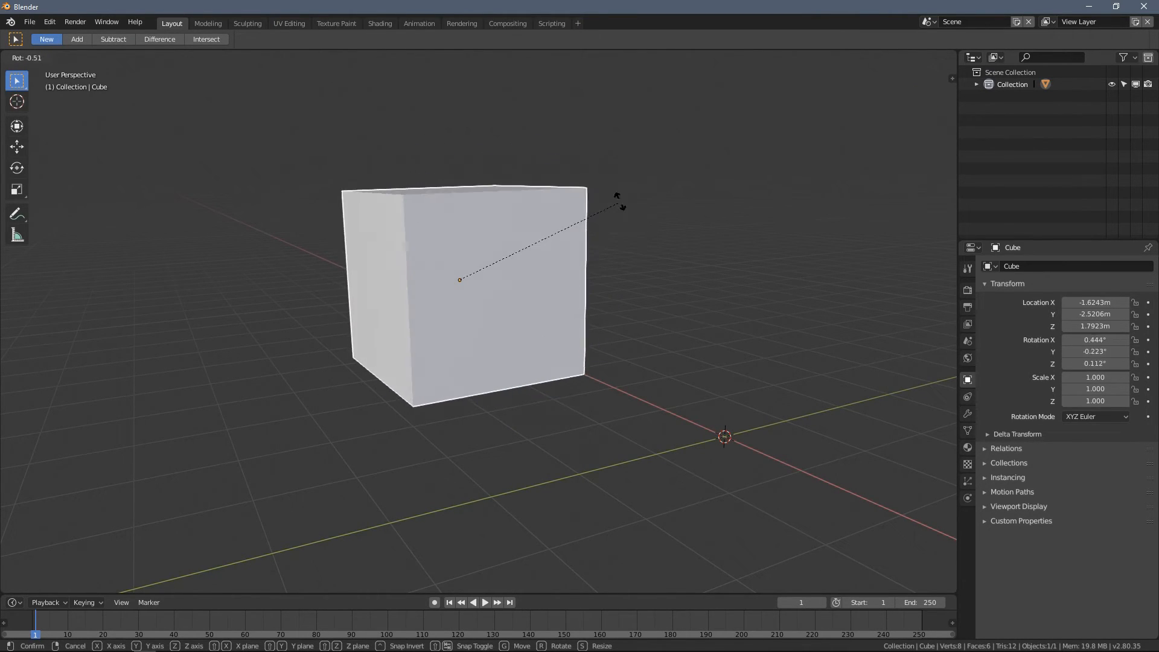
key(r)
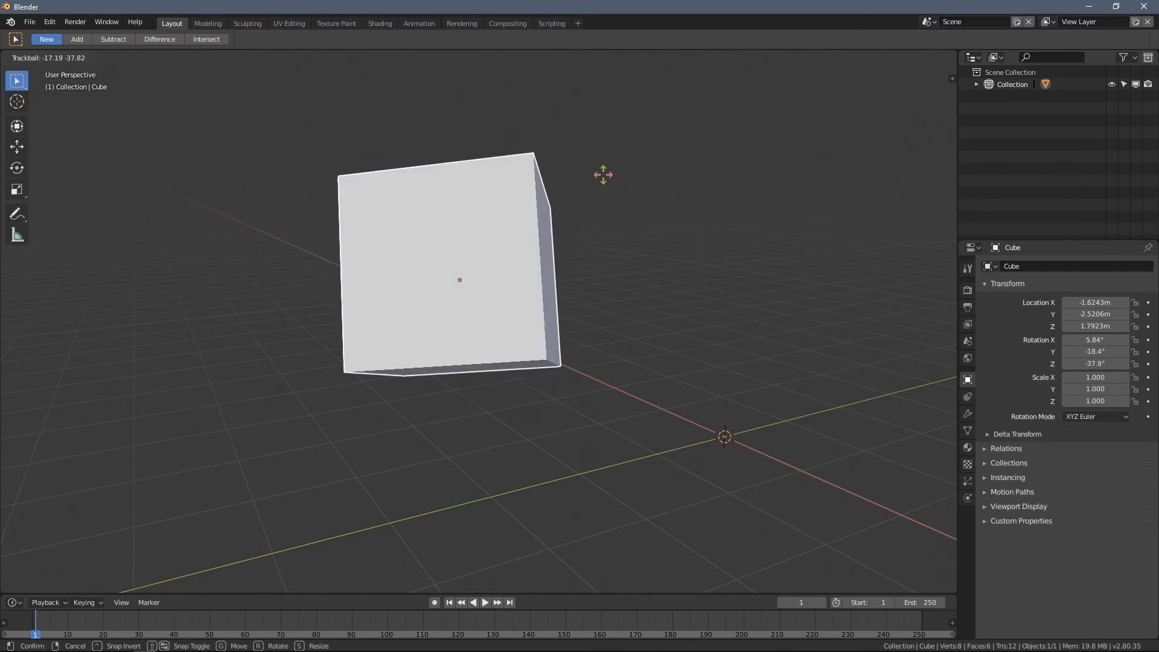
click(635, 204)
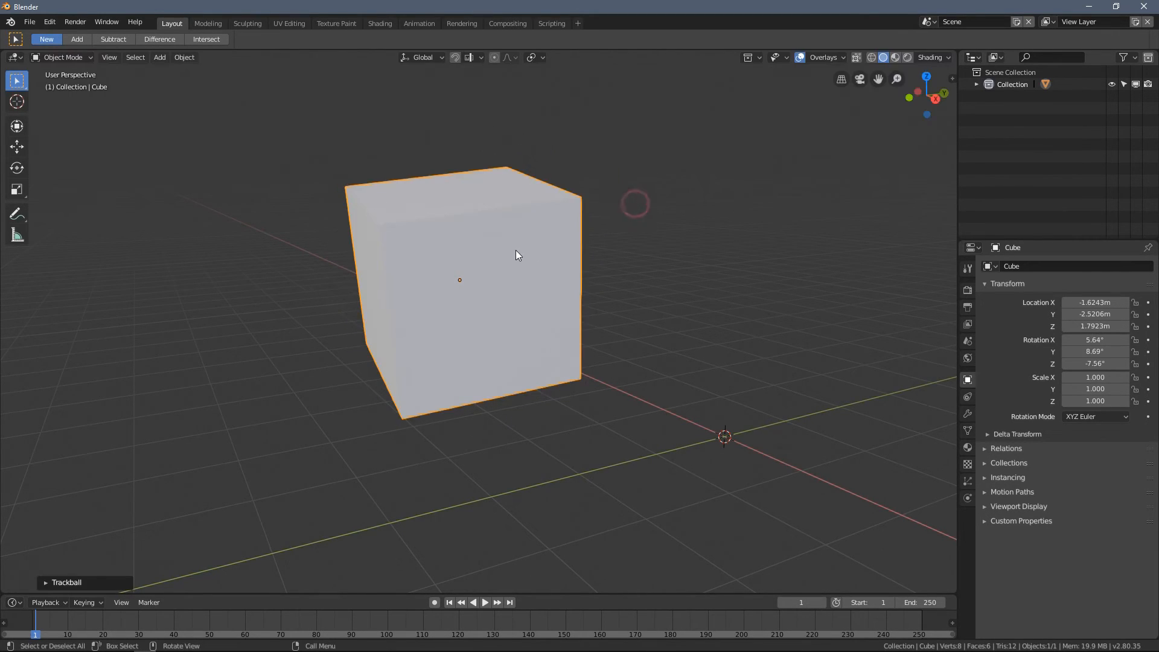
key(alt+r)
- Add a second cube at the world origin and scale it uniformly to 2.414
alt+middle_drag(556, 278, 466, 301)
key(shift+a)
mouse_move(574, 292)
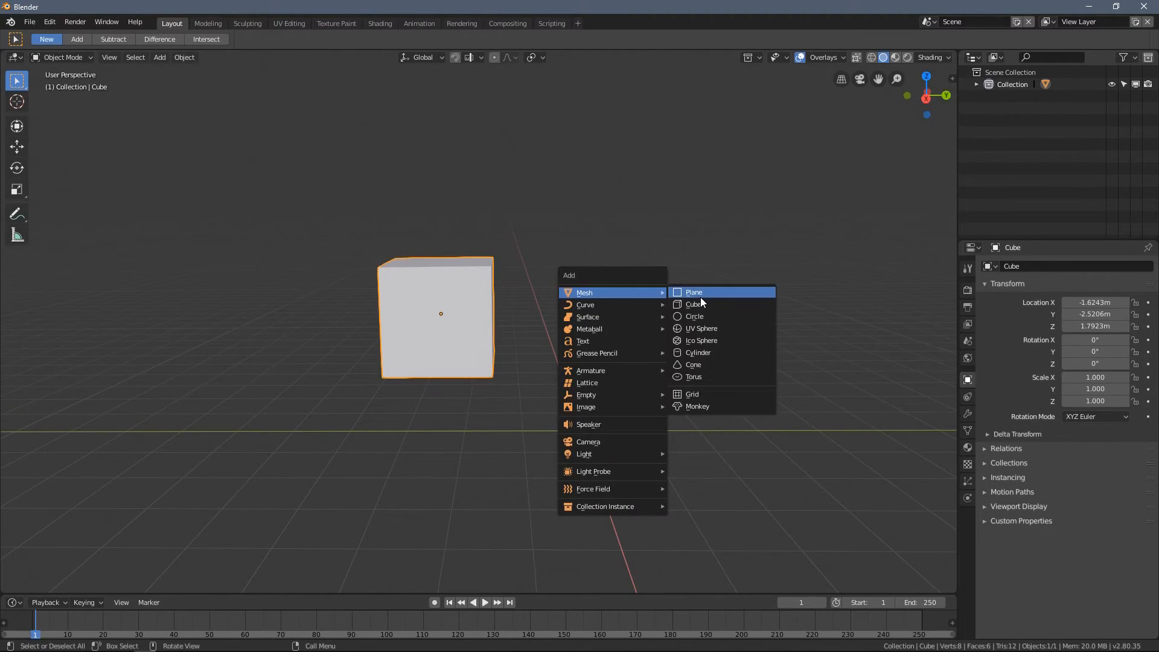
click(703, 305)
middle_drag(703, 305, 672, 327)
key(s)
click(889, 495)
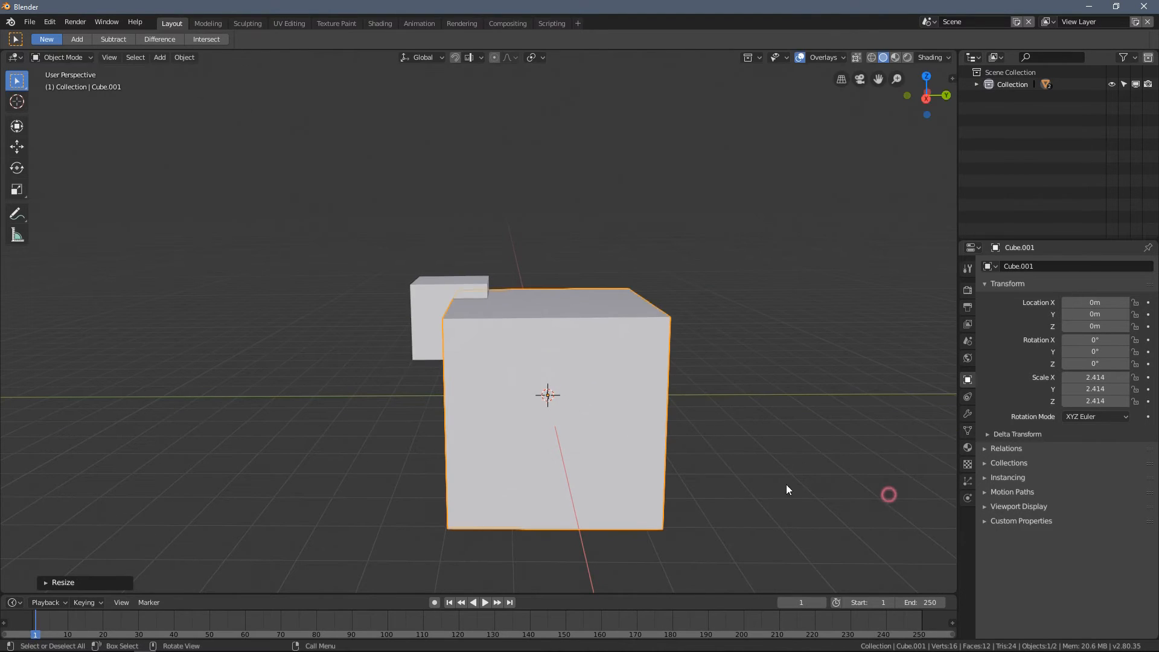
- Move the larger cube away from the smaller one, to X -0.63157 m, Y 4.7812 m, Z 2.5183 m
key(g)
click(737, 336)
middle_drag(737, 336, 507, 349)
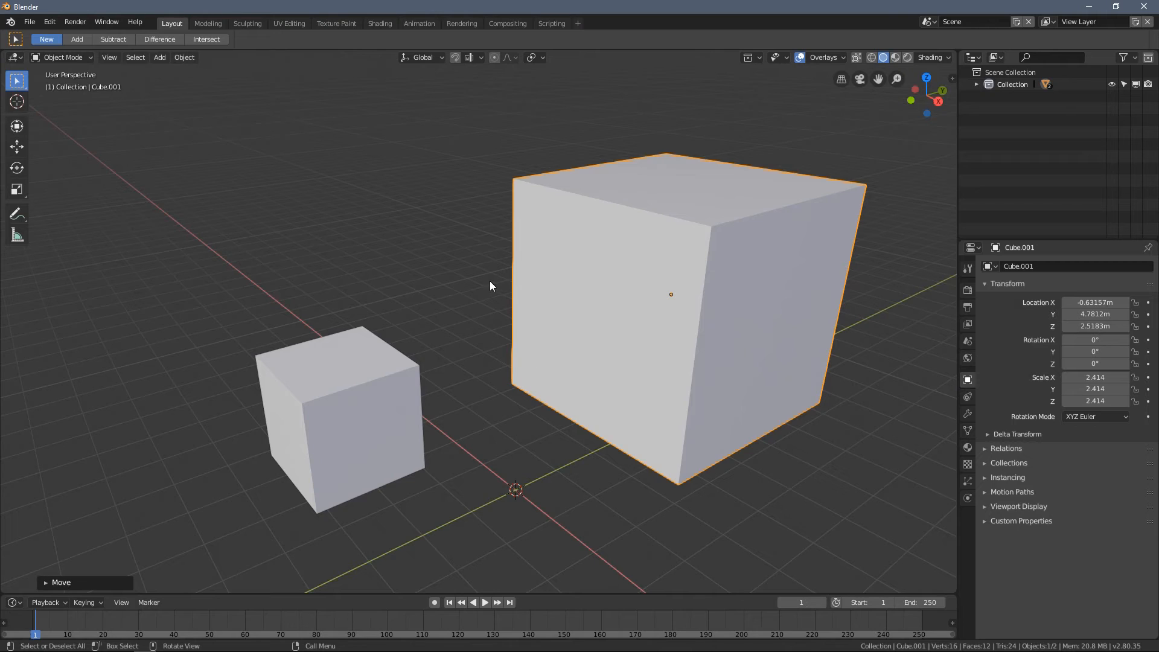
click(594, 306)
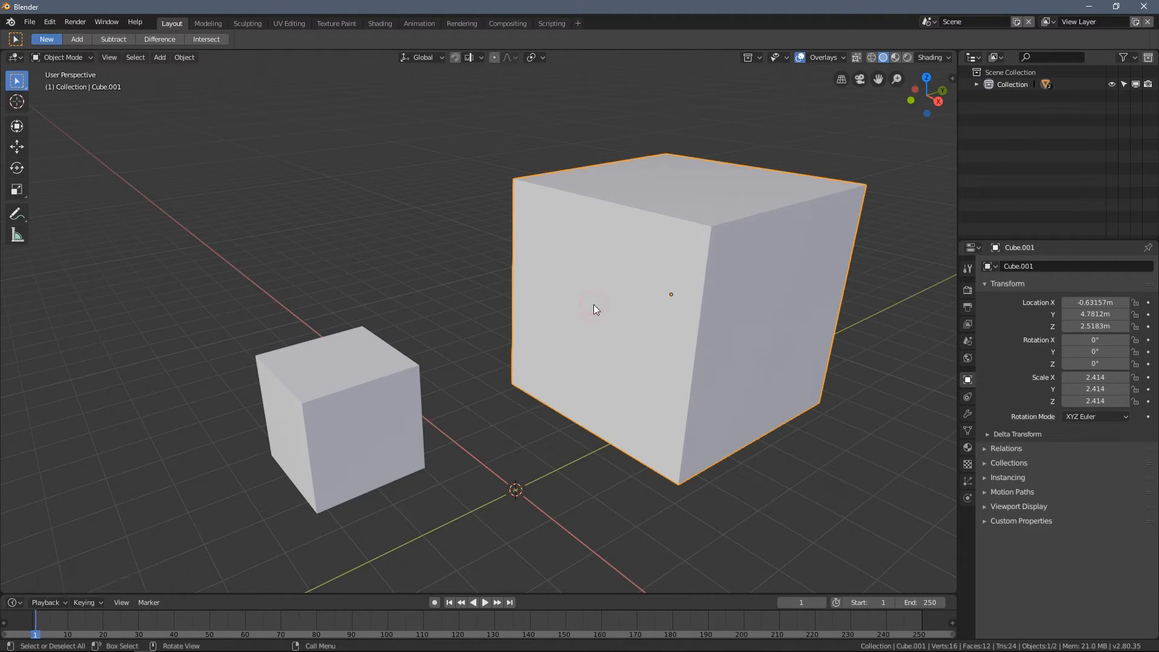
- Place the 3D cursor on the side face of the larger cube that faces the smaller cube
click(17, 101)
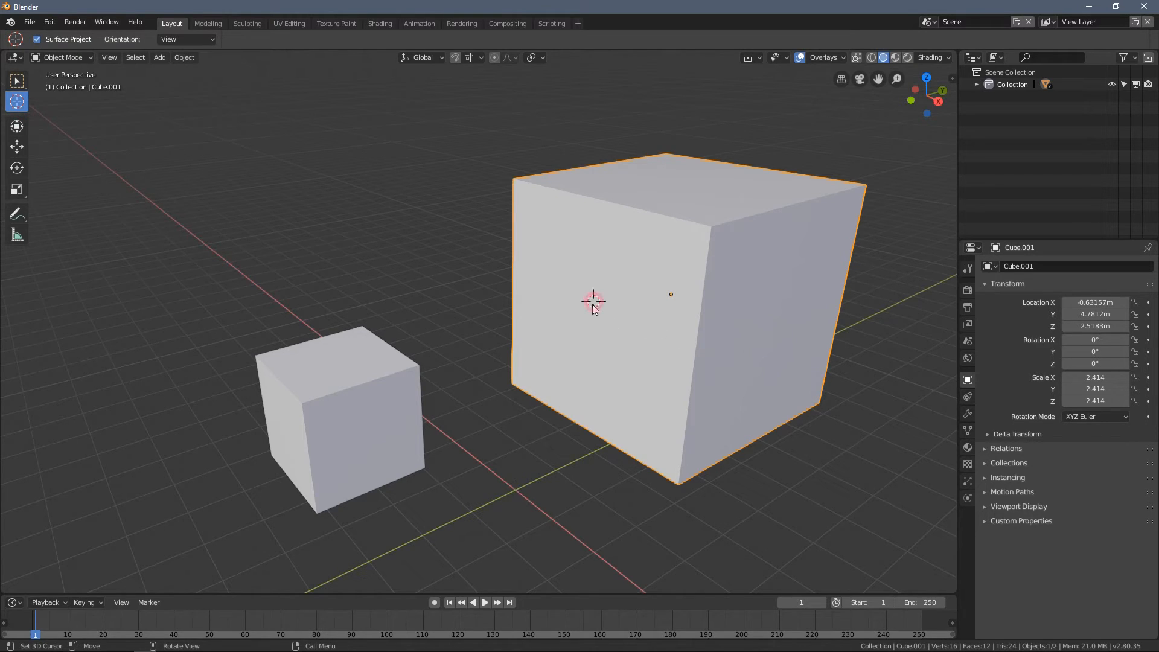
middle_drag(600, 300, 401, 334)
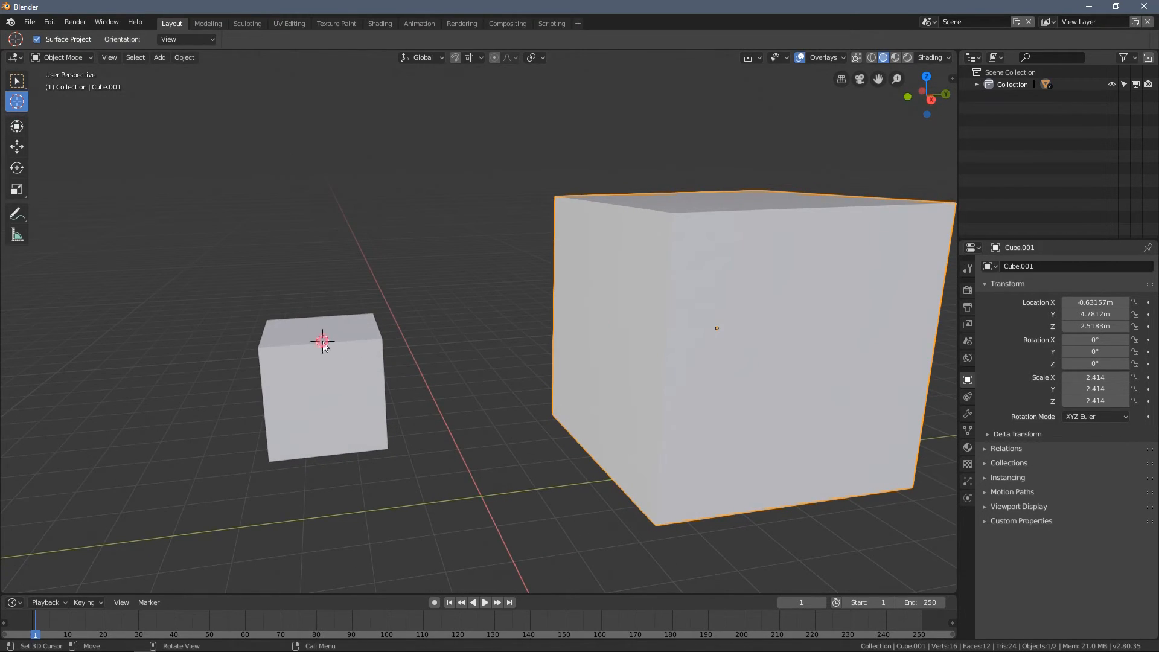
middle_drag(603, 322, 622, 320)
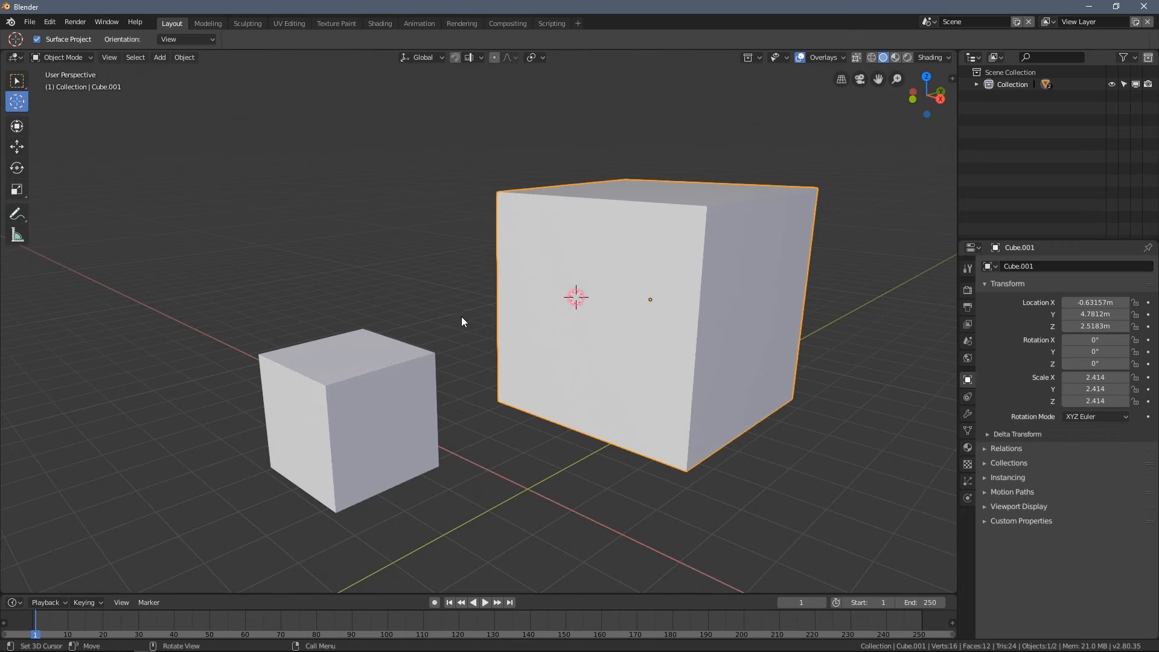
- Select the smaller cube and snap it to the 3D cursor on the larger cube's face
click(17, 81)
click(351, 361)
middle_drag(351, 361, 413, 340)
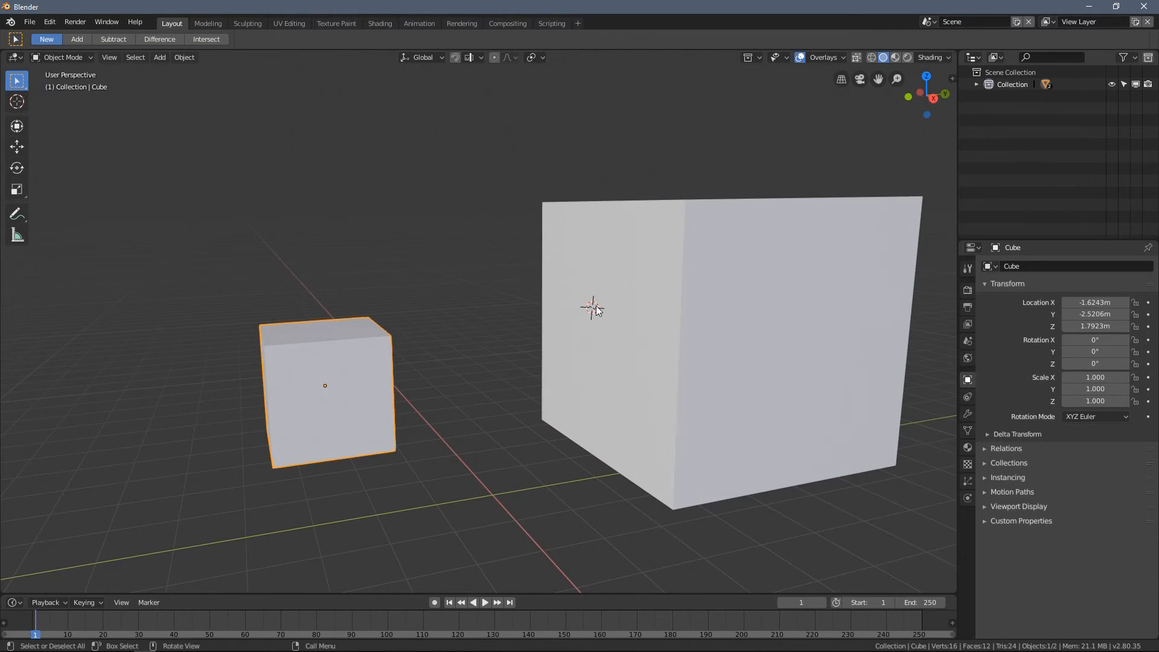
middle_drag(336, 360, 340, 346)
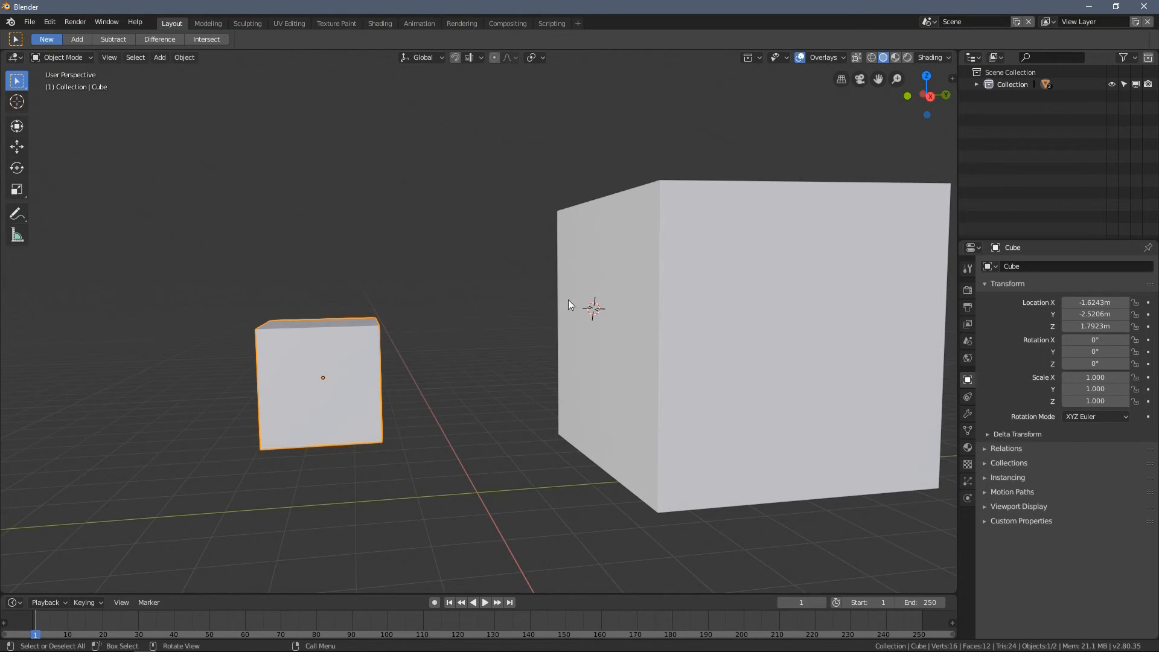
right_click(215, 244)
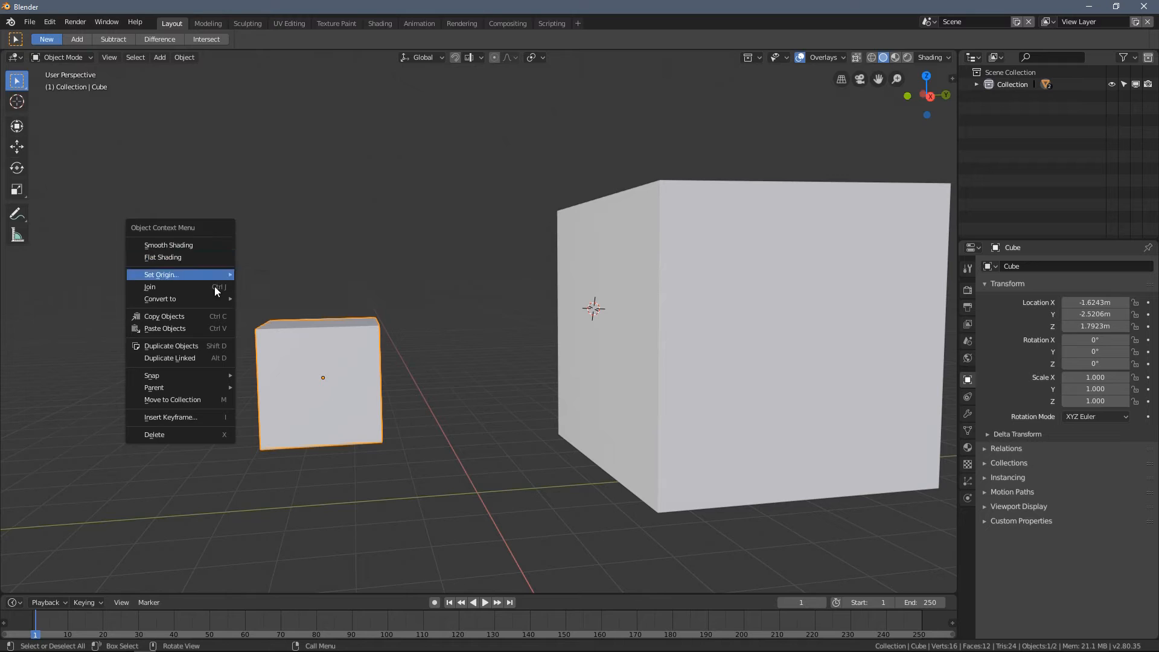
mouse_move(183, 371)
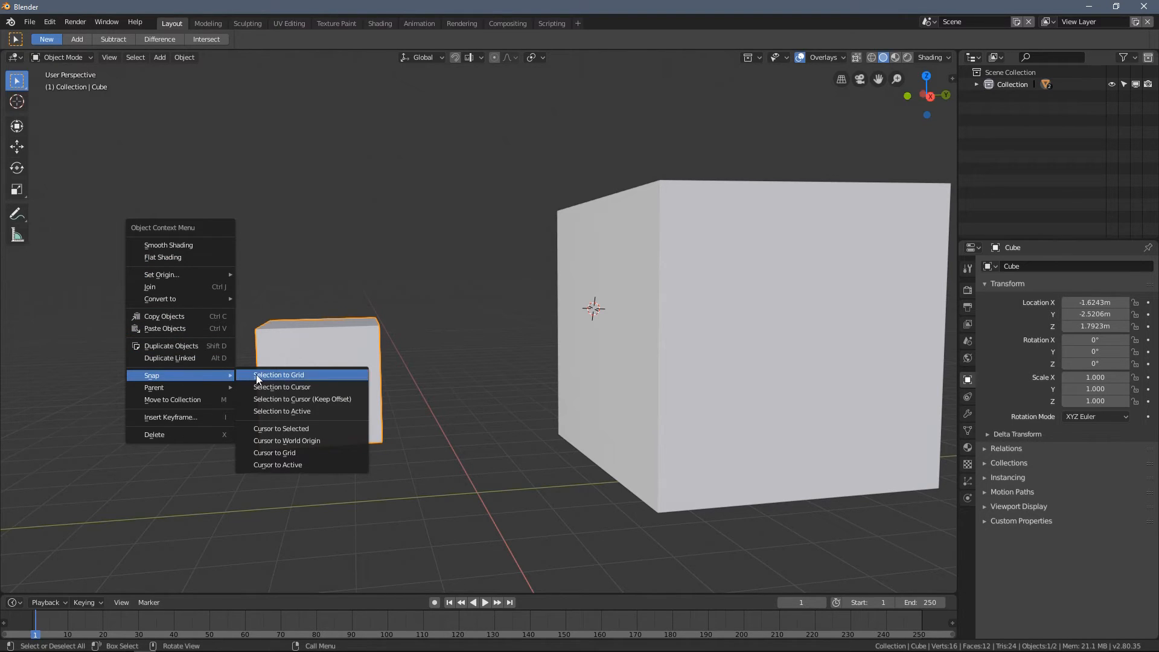
click(323, 387)
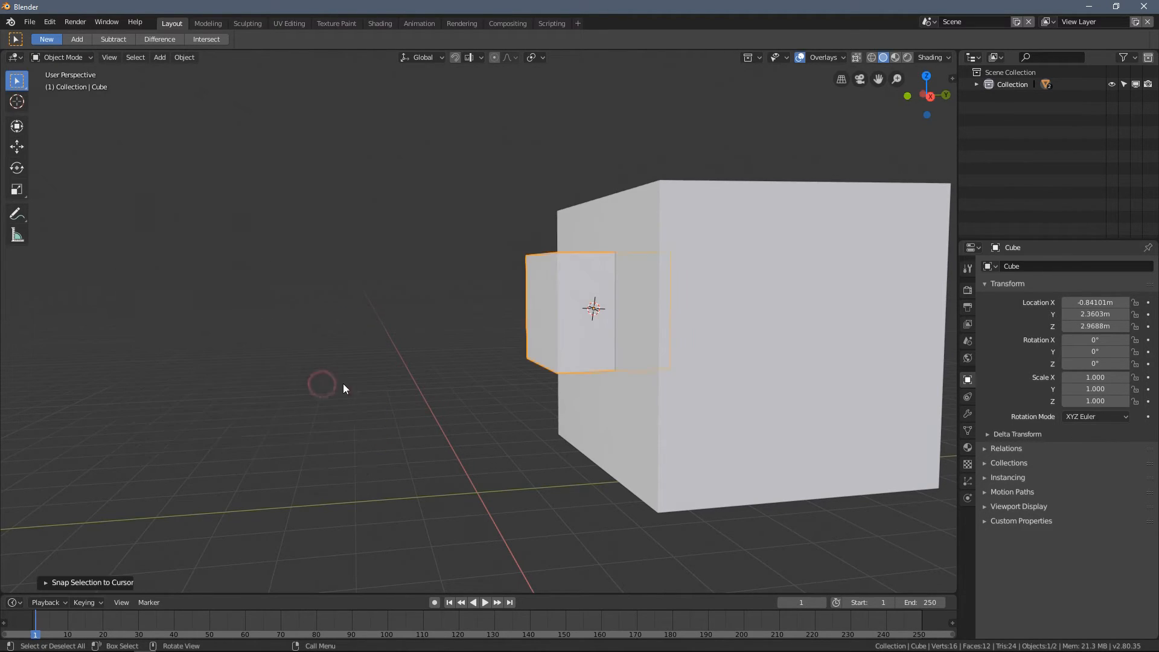
- Move the smaller cube off the 3D cursor to X -0.91961 m, Y 1.4844 m, Z 3.2614 m
key(KP_Decimal)
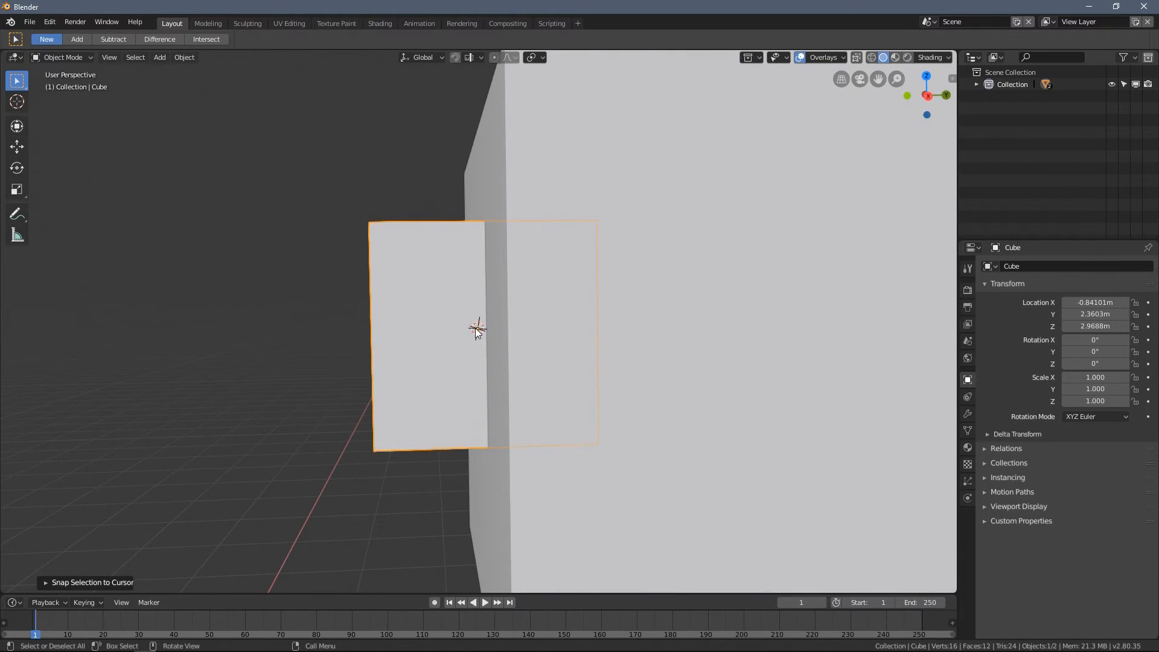
click(337, 242)
click(421, 281)
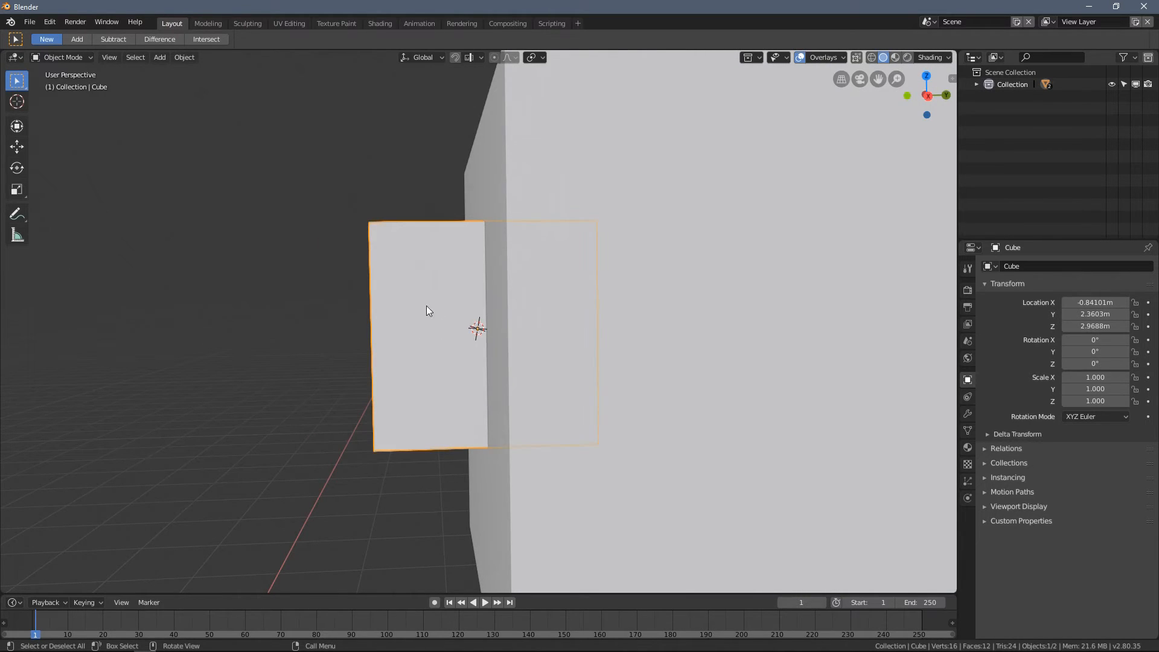
drag(421, 326, 322, 294)
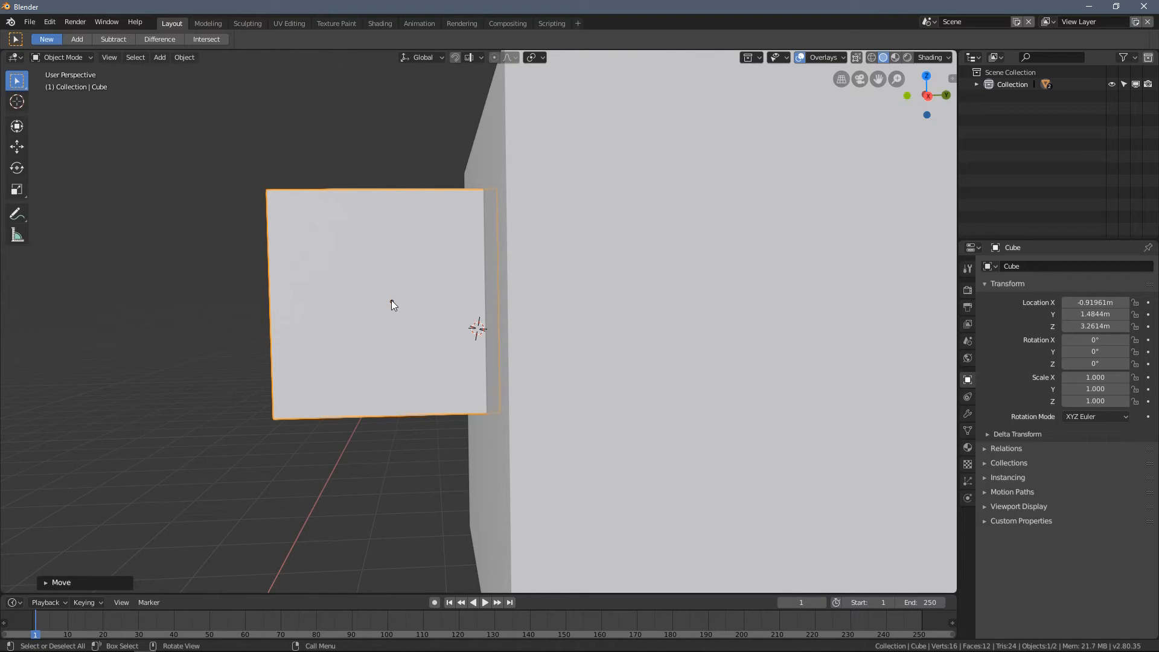
- Bring up the snapping options for the smaller cube
right_click(100, 272)
mouse_move(84, 268)
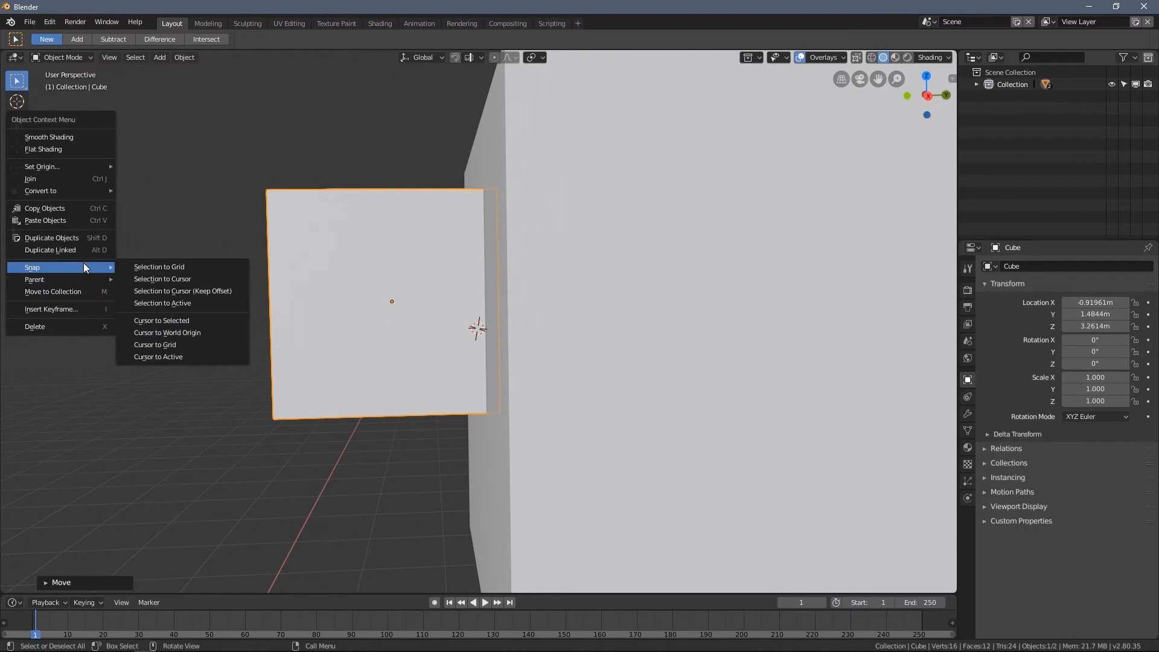
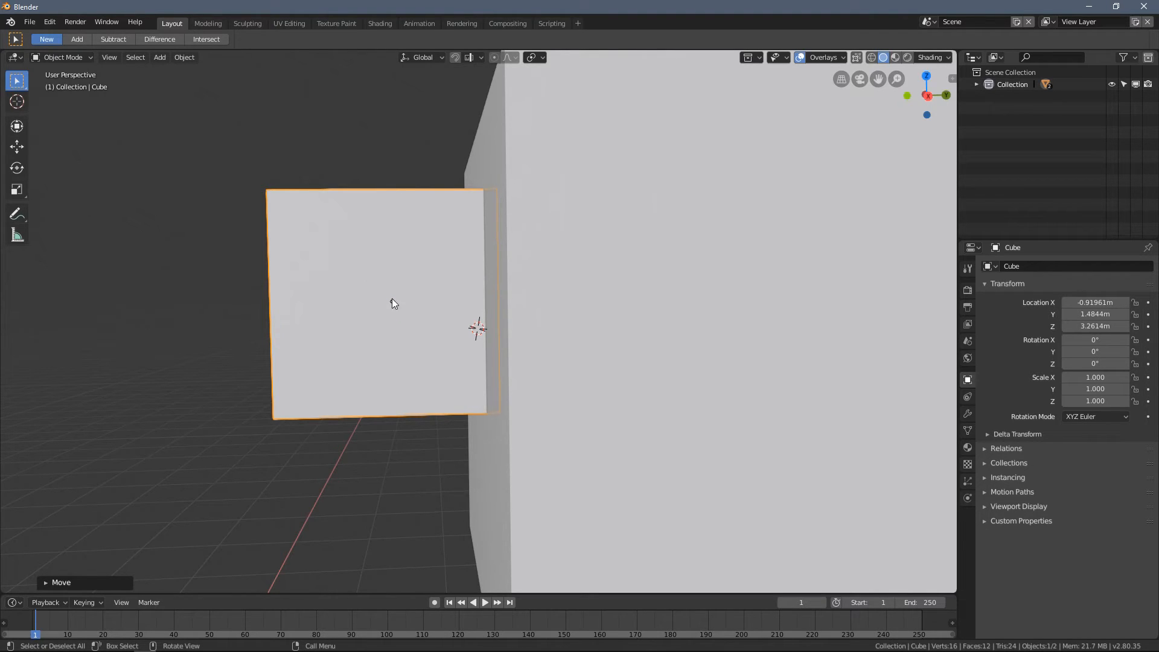
- Snap the smaller cube to the 3D cursor on the larger cube's side face
middle_drag(394, 302, 471, 331)
right_click(162, 304)
mouse_move(160, 302)
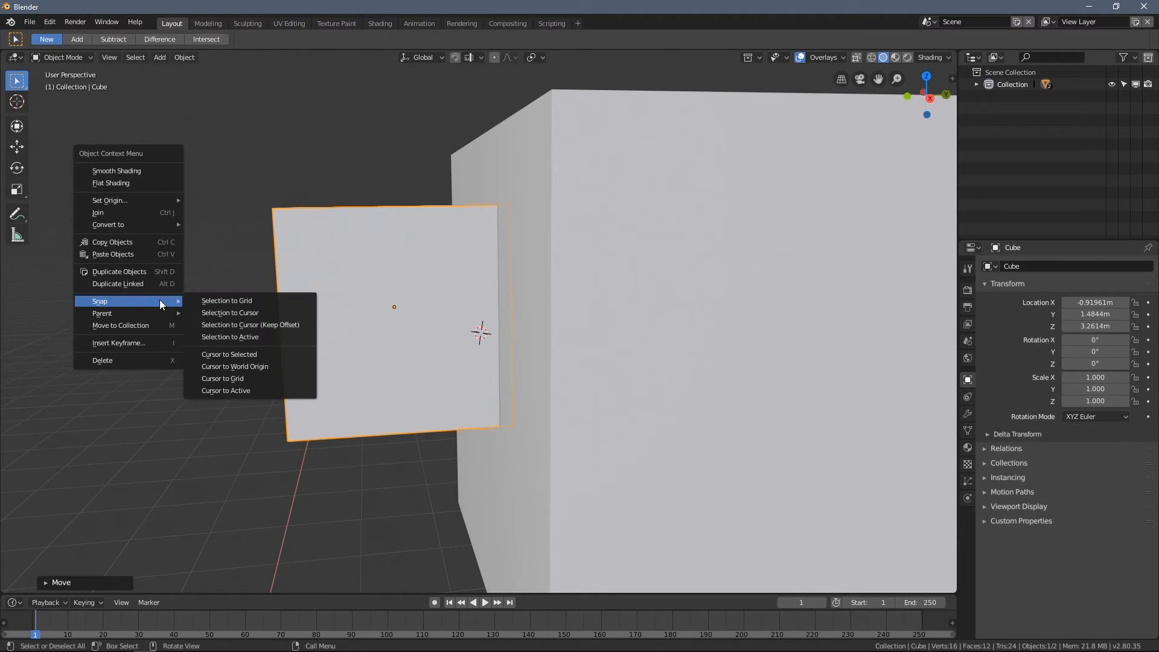
click(259, 317)
scroll(369, 317, down, 3)
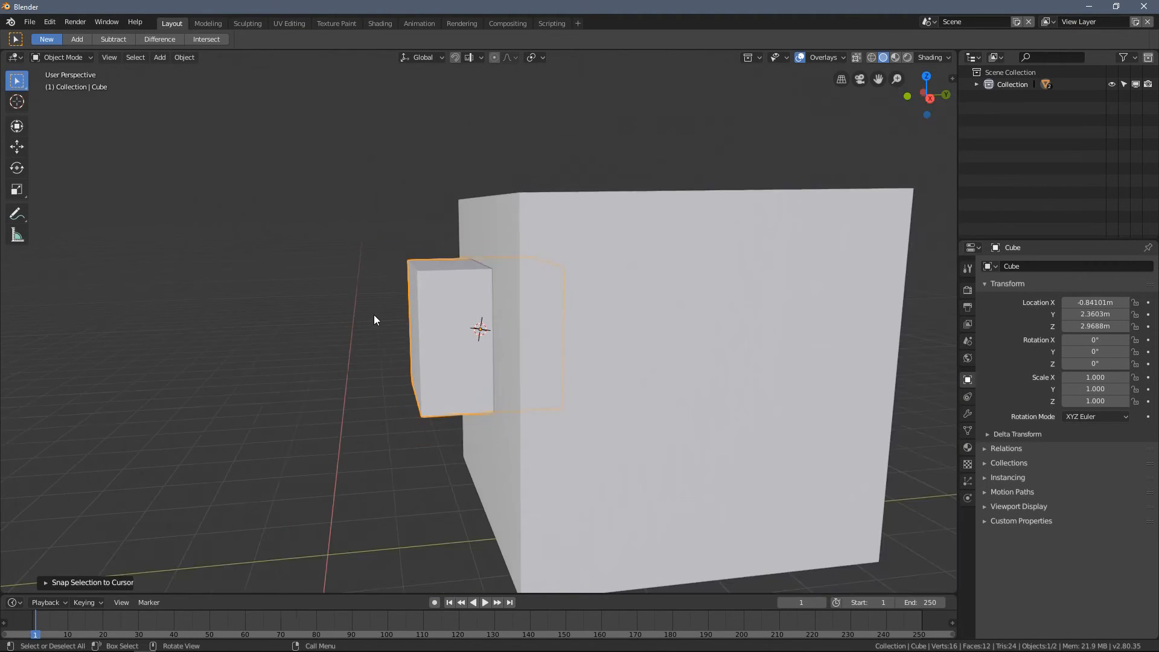
- Move the smaller cube away from the larger one to X -1.0308 m, Y -1.7178 m, Z 2.7064 m
drag(410, 328, 291, 326)
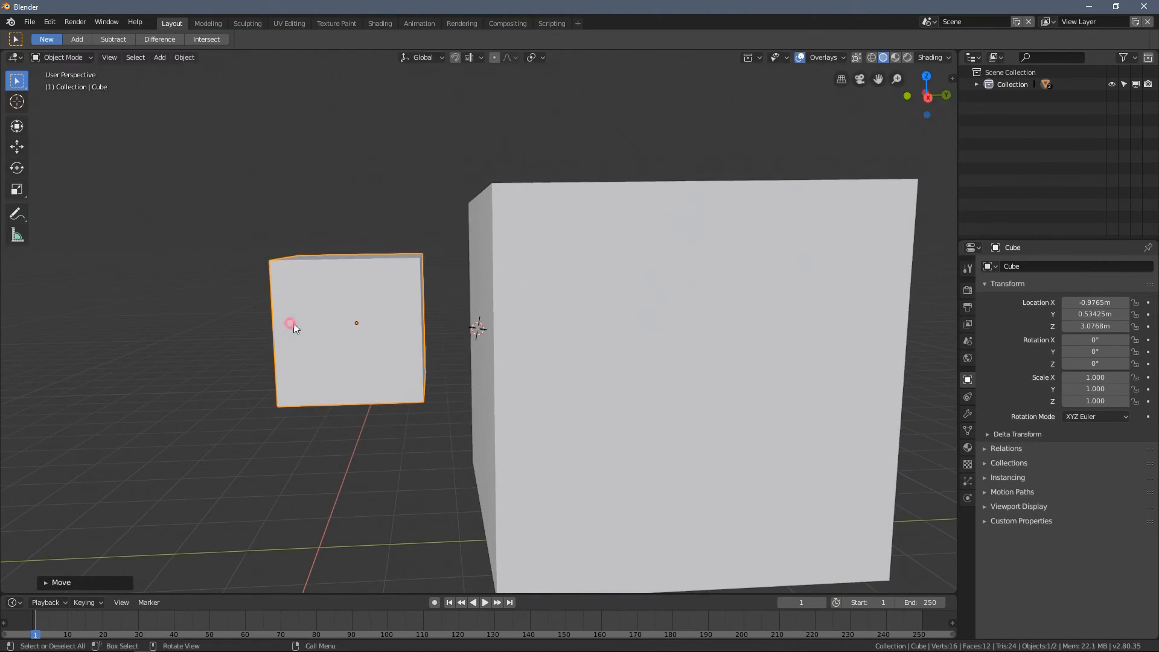
middle_drag(378, 327, 468, 320)
scroll(393, 311, down, 2)
key(g)
click(363, 339)
shift+middle_drag(381, 351, 457, 318)
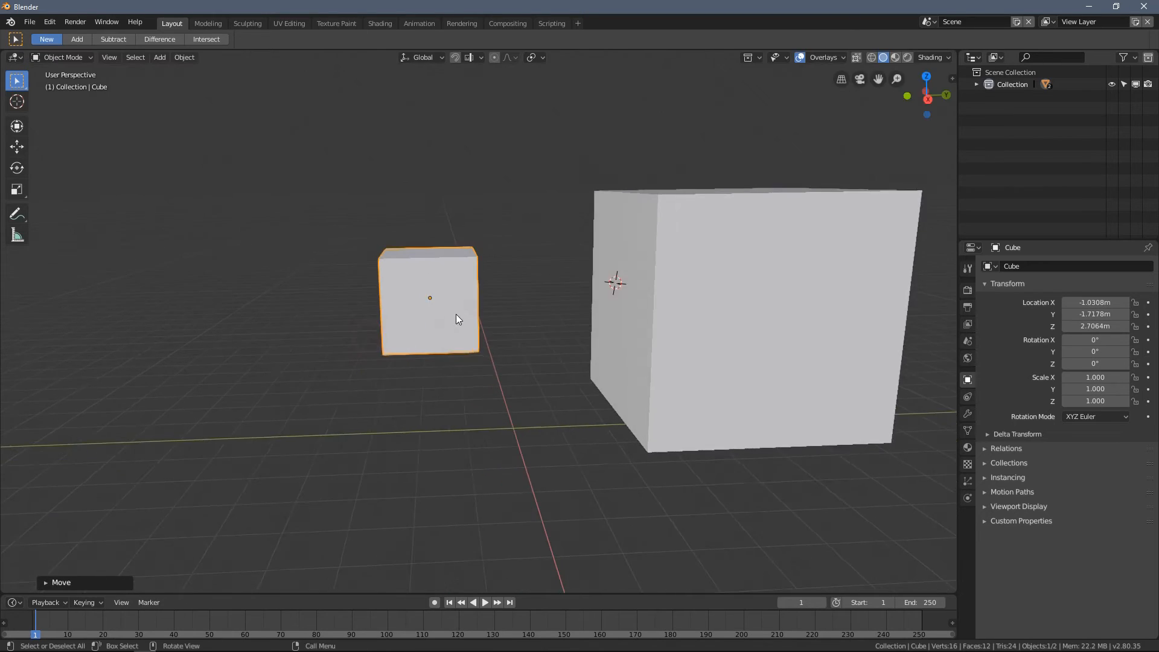
scroll(453, 315, up, 4)
- Enter Edit Mode on the smaller cube and turn on X-ray display
key(Tab)
shift+middle_drag(394, 294, 474, 315)
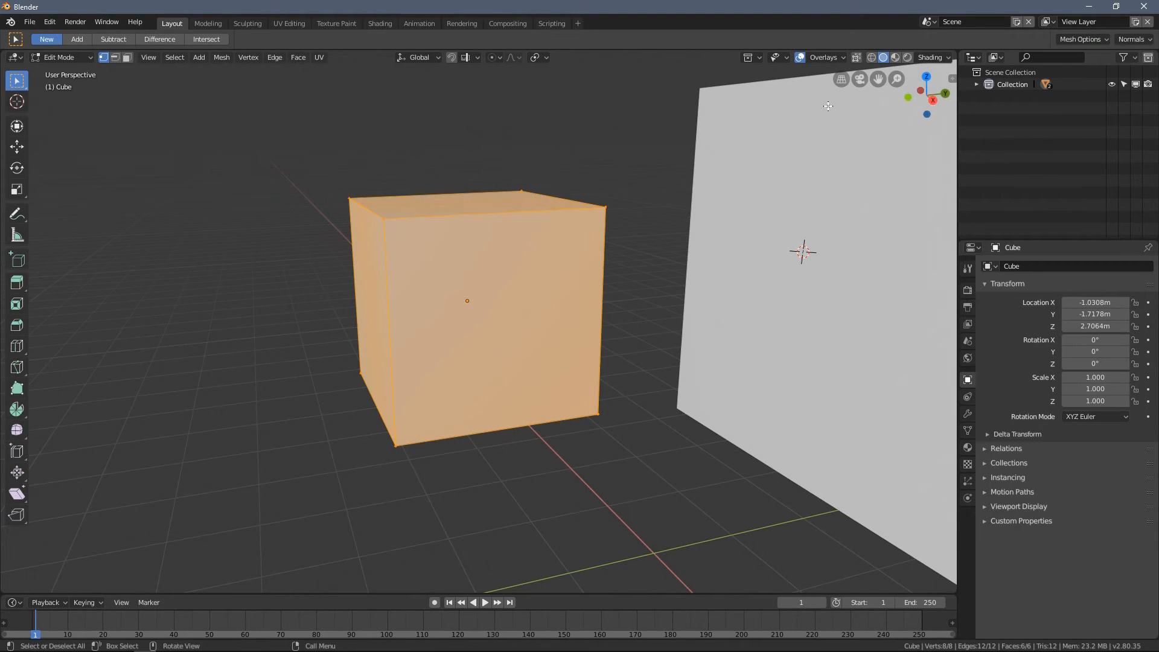
click(858, 58)
key(ctrl+shift+Tab)
middle_drag(579, 177, 558, 200)
- Move the smaller cube's whole mesh in Edit Mode, away from its origin point and the larger cube
key(g)
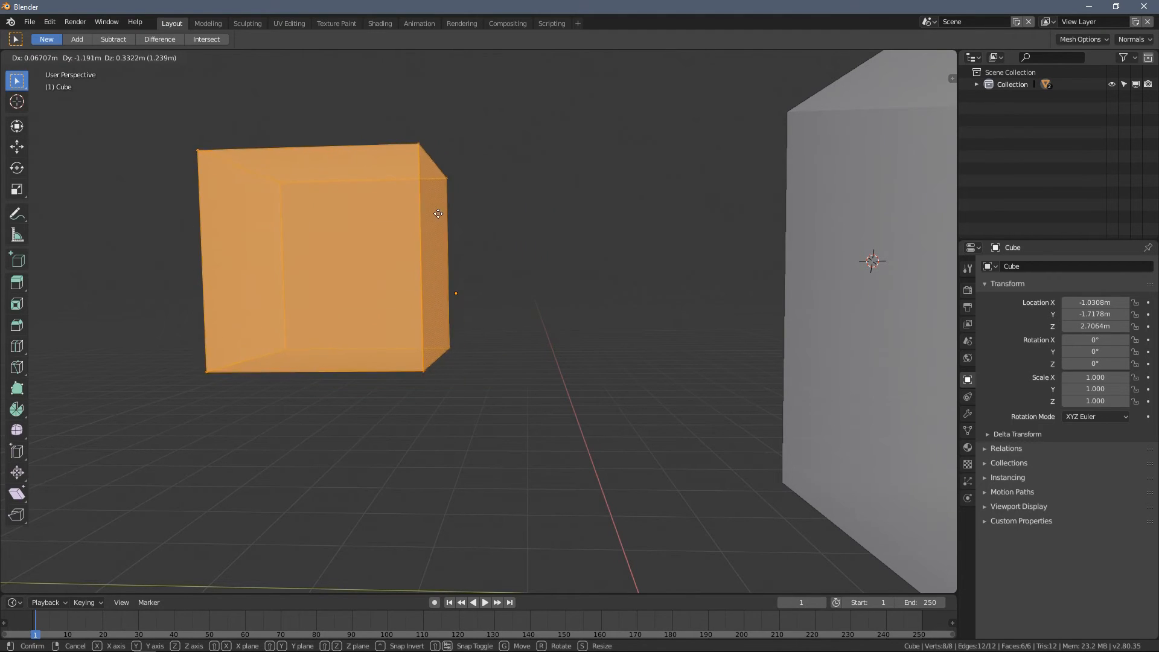
click(406, 241)
middle_drag(423, 244, 449, 247)
key(g)
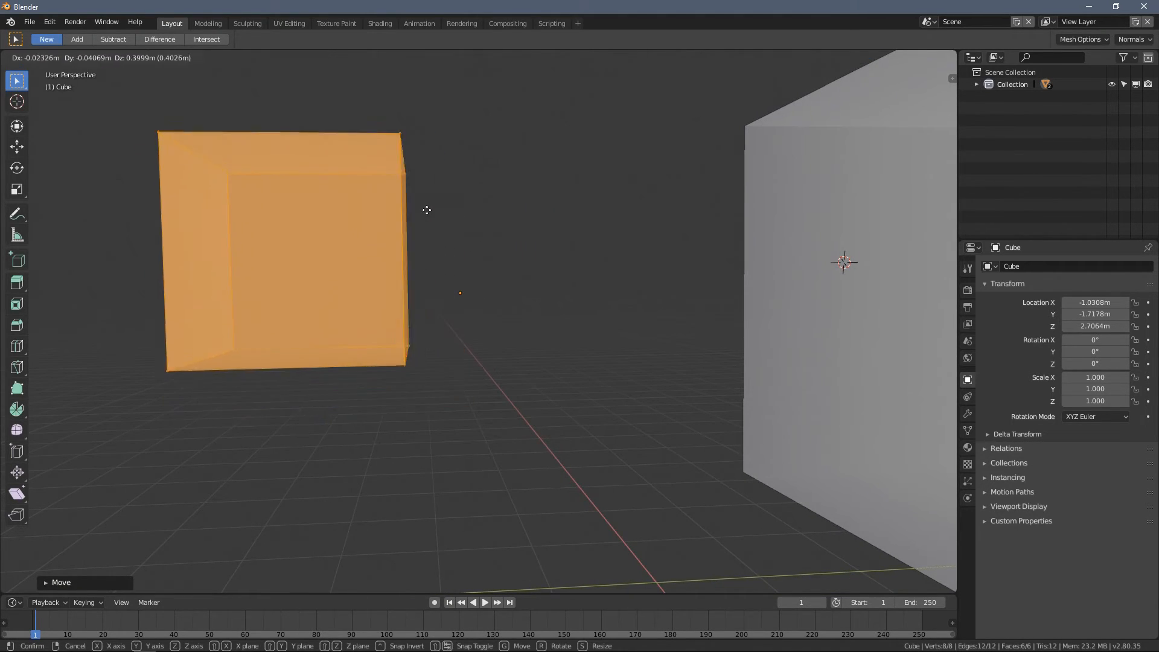
click(353, 249)
mouse_move(461, 296)
middle_down()
mouse_move(455, 338)
mouse_move(464, 314)
mouse_move(445, 327)
mouse_move(456, 312)
mouse_move(437, 297)
mouse_move(458, 306)
mouse_move(450, 302)
middle_up()
- Return to Object Mode and try rotating the smaller cube freely around its offset origin, cancelling each rotation
key(Tab)
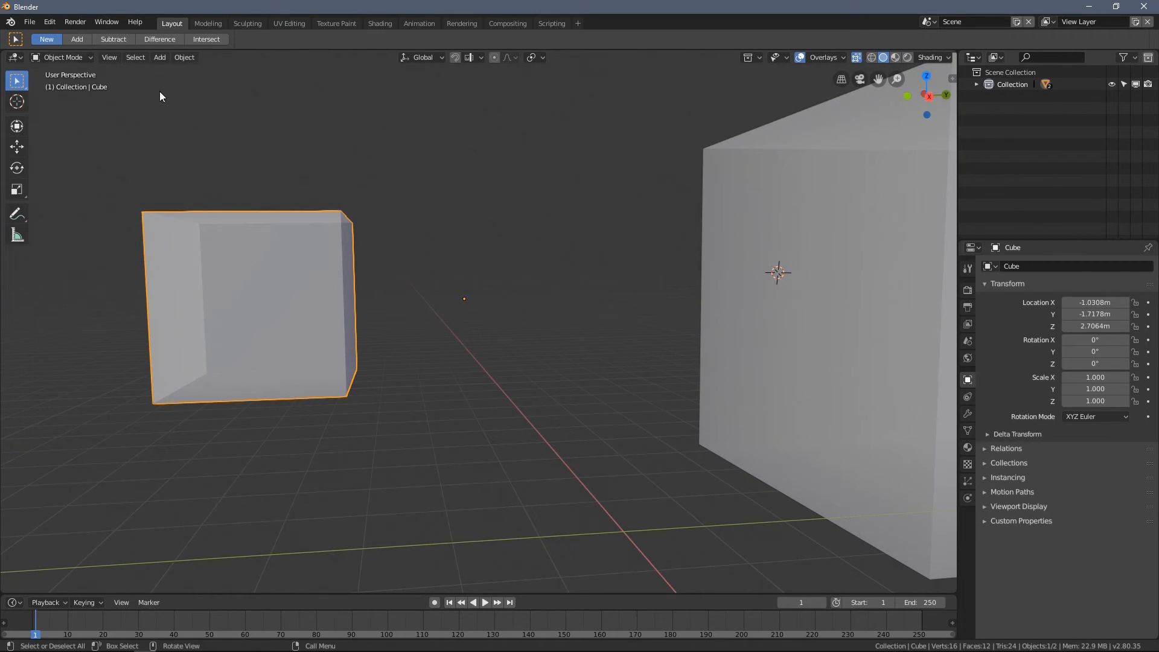
key(r)
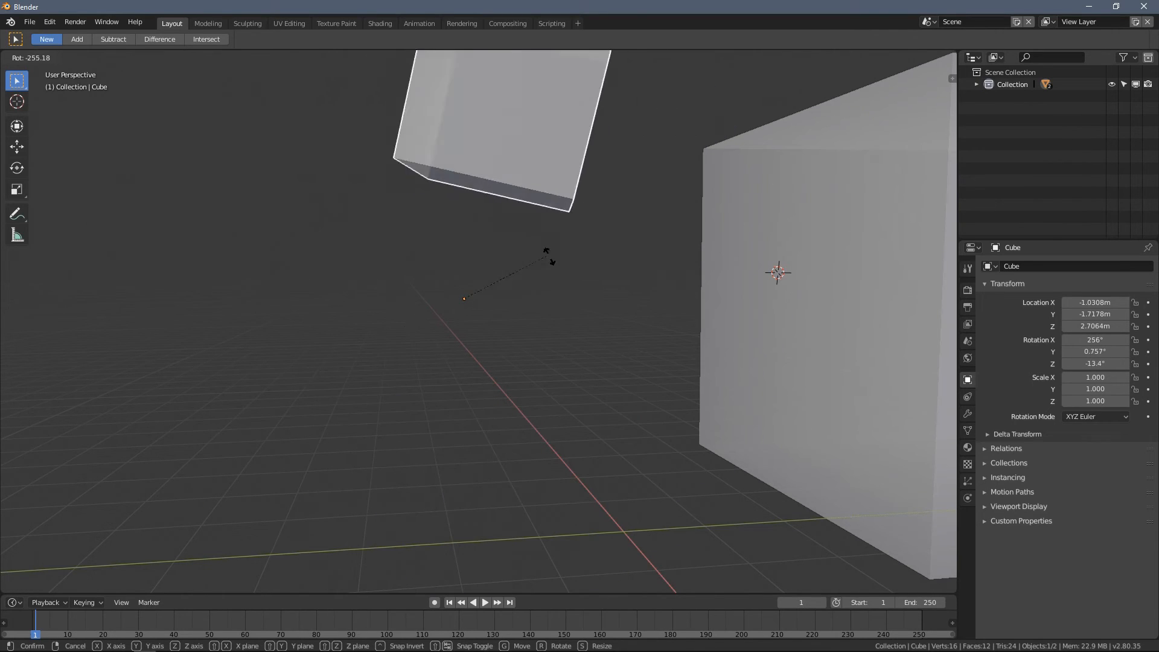
key(Escape)
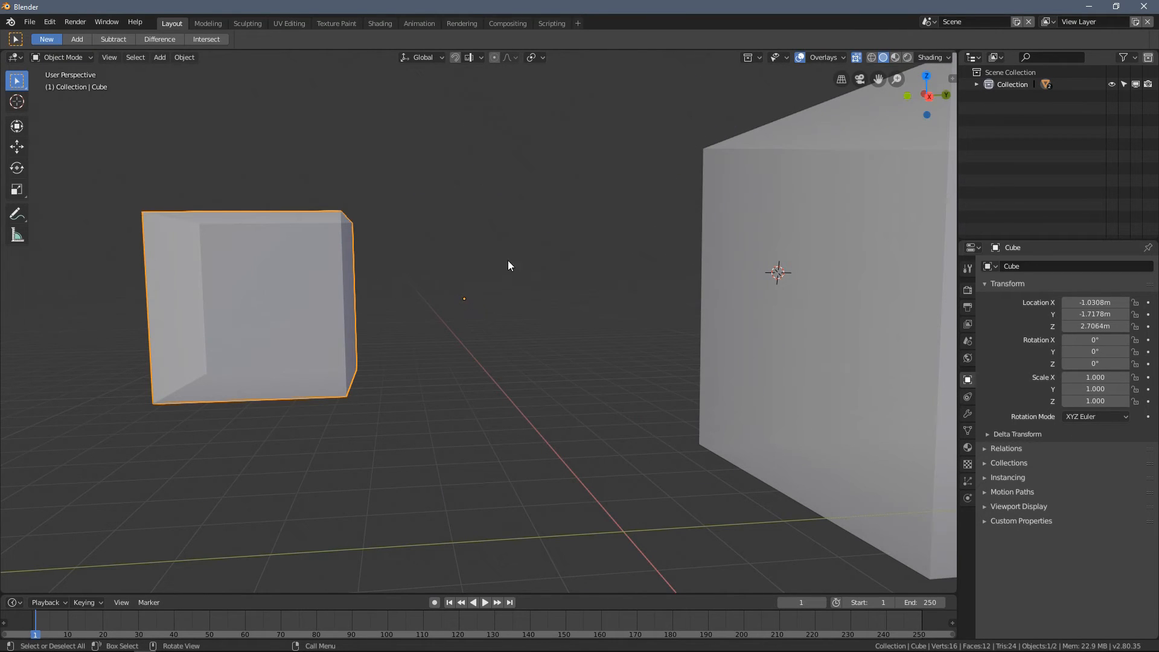
key(r)
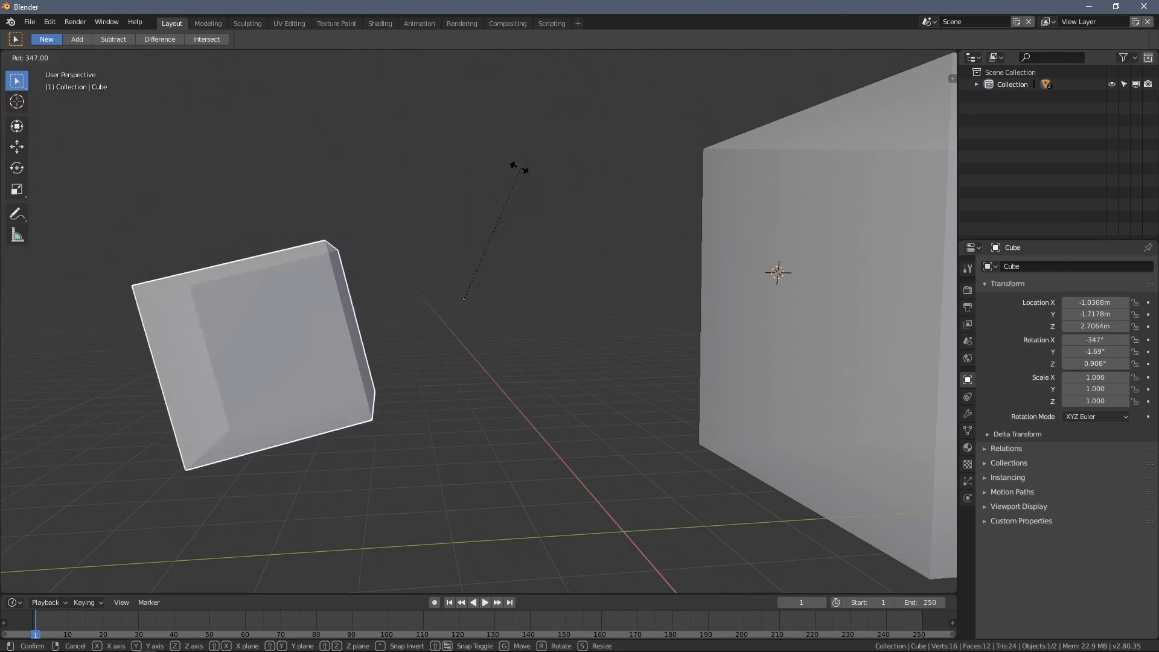
right_click(522, 273)
mouse_move(522, 274)
middle_down()
mouse_move(455, 300)
mouse_move(453, 345)
mouse_move(482, 320)
mouse_move(507, 260)
middle_up()
key(r)
right_click(544, 308)
- Move the smaller cube's mesh in Edit Mode even farther from its origin and the larger cube
key(Tab)
middle_drag(390, 298, 377, 274)
key(g)
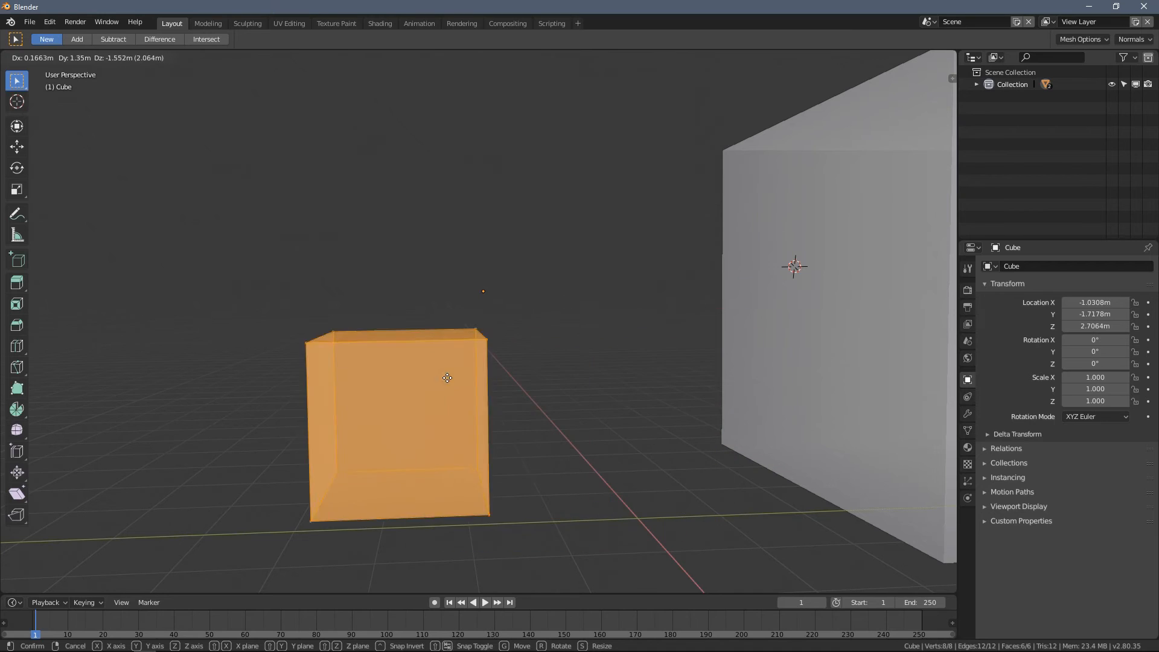
scroll(242, 263, down, 6)
middle_drag(292, 267, 315, 293)
key(g)
click(168, 284)
- Test a free rotation of the smaller cube around its distant origin in Object Mode and cancel it
key(Tab)
key(r)
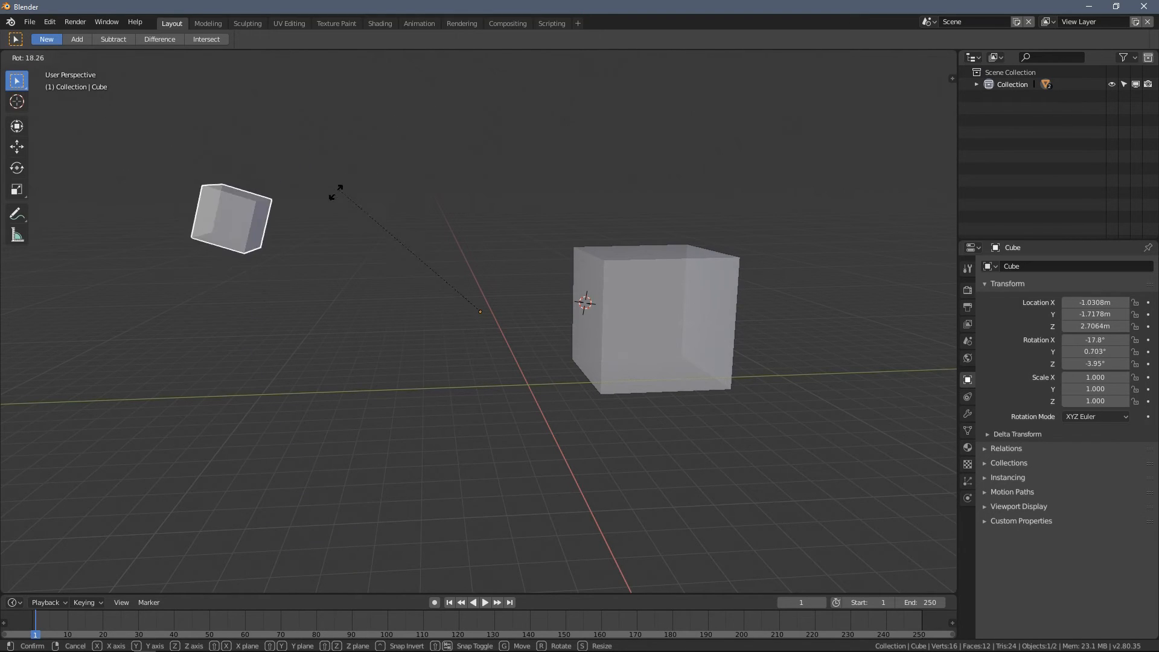
right_click(296, 219)
scroll(267, 239, up, 3)
key(Tab)
scroll(259, 245, down, 2)
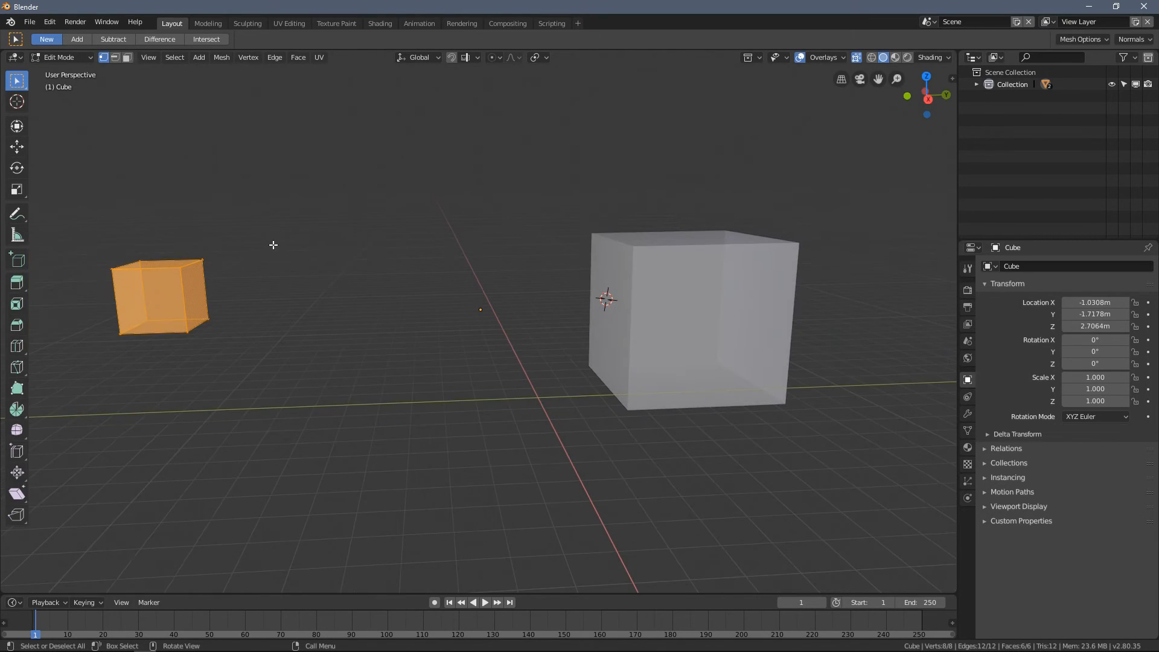
key(Tab)
- Try rotating the smaller cube around its distant origin along the global Z axis, cancelling each attempt
middle_drag(301, 205, 261, 265)
middle_drag(362, 272, 322, 326)
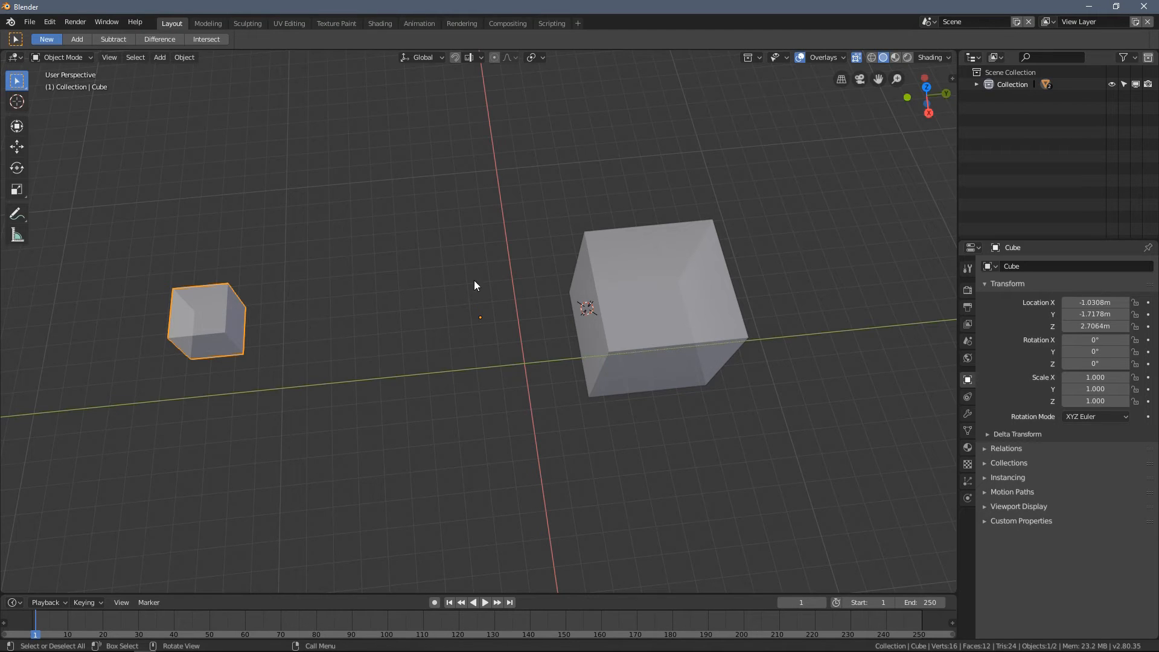
mouse_move(283, 265)
middle_down()
mouse_move(240, 270)
mouse_move(270, 248)
middle_up()
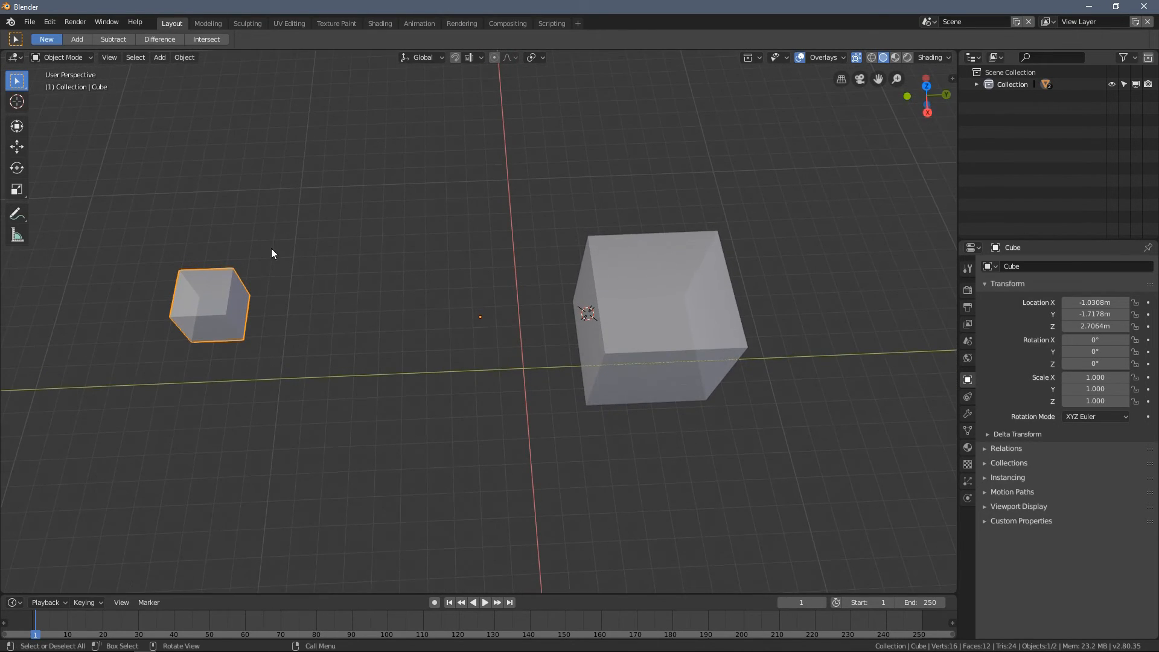
key(r)
key(z)
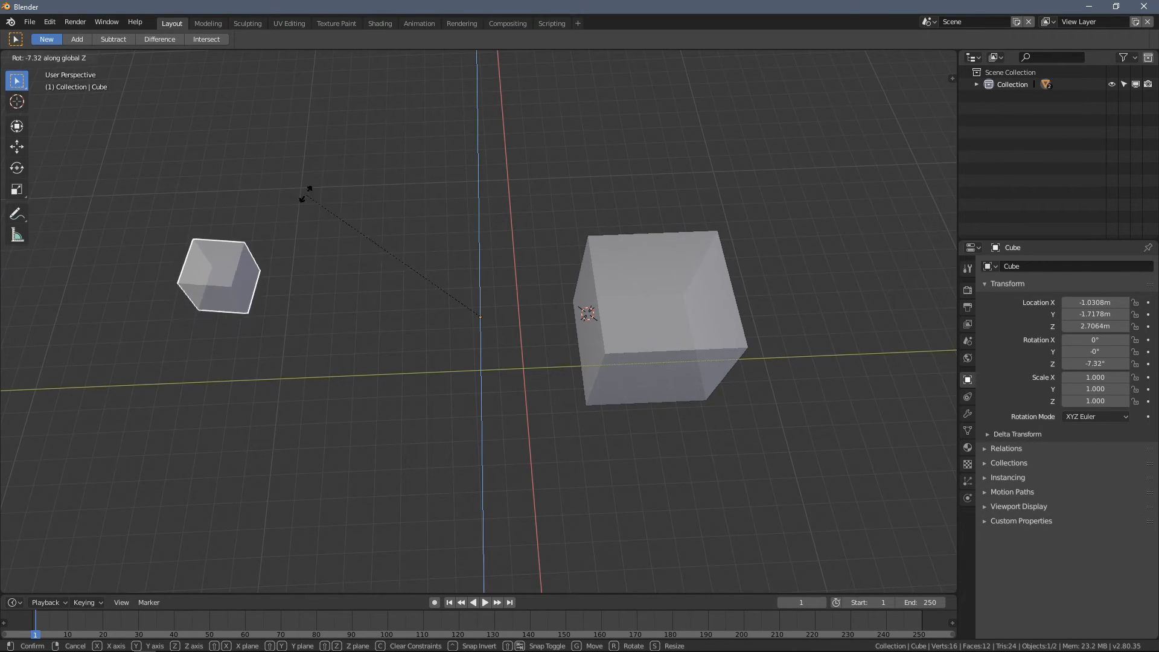
right_click(241, 278)
key(r)
key(z)
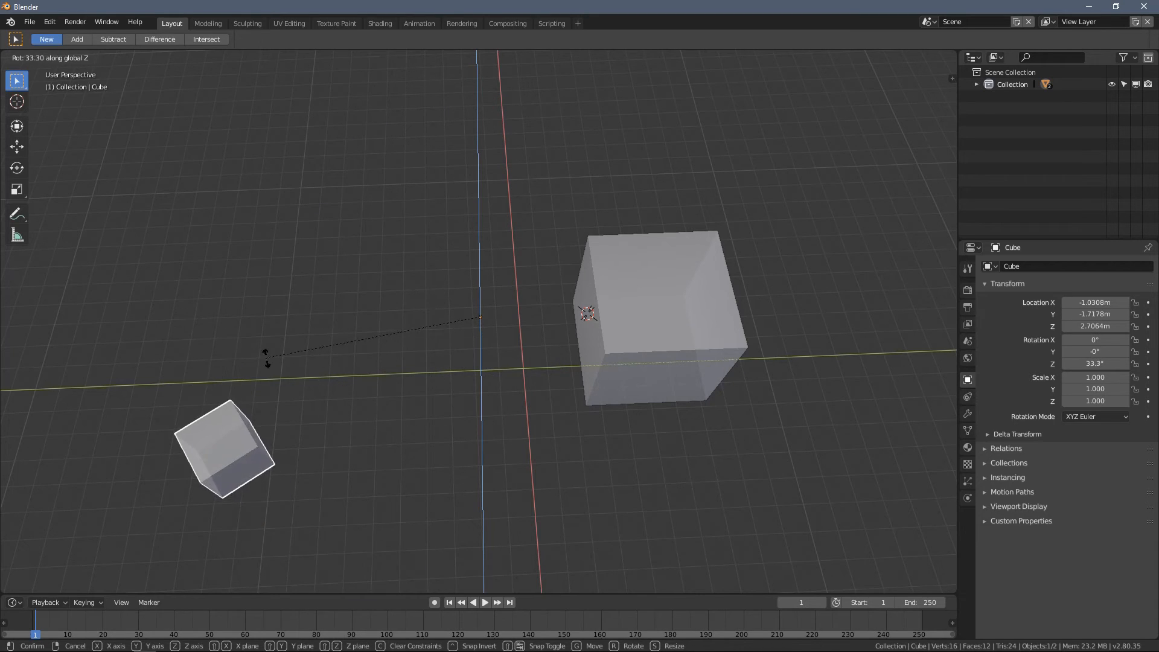
right_click(284, 259)
- Move the smaller cube's mesh in Edit Mode back over its origin point
middle_drag(284, 256, 298, 215)
scroll(294, 275, up, 1)
middle_drag(295, 276, 282, 251)
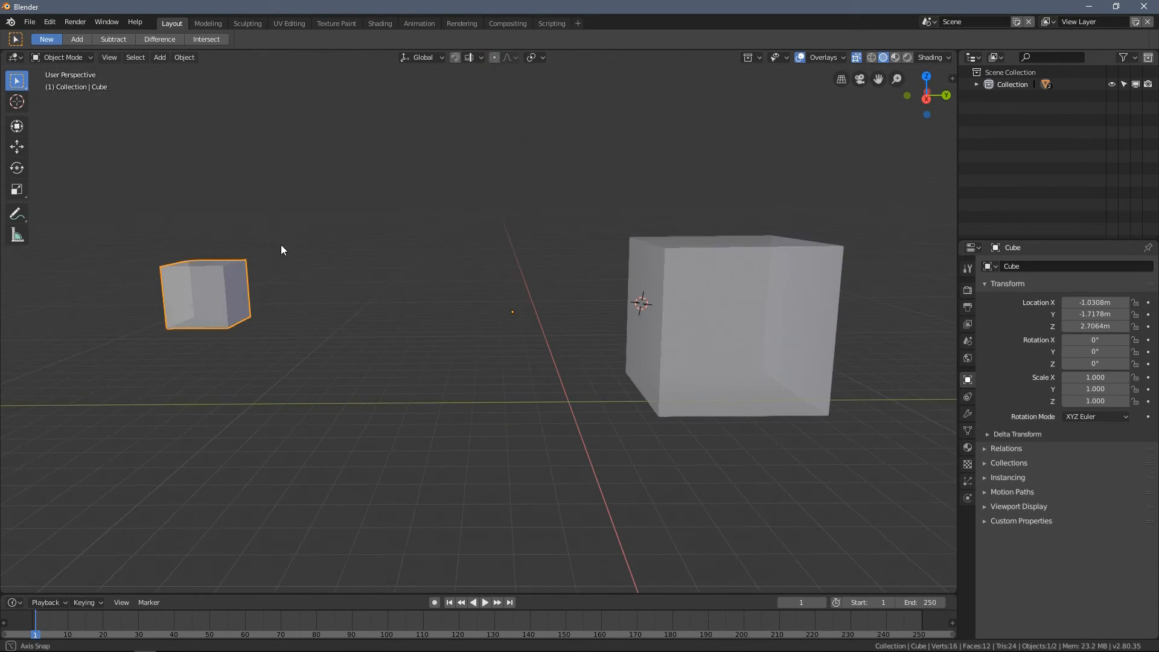
key(Tab)
key(Tab)
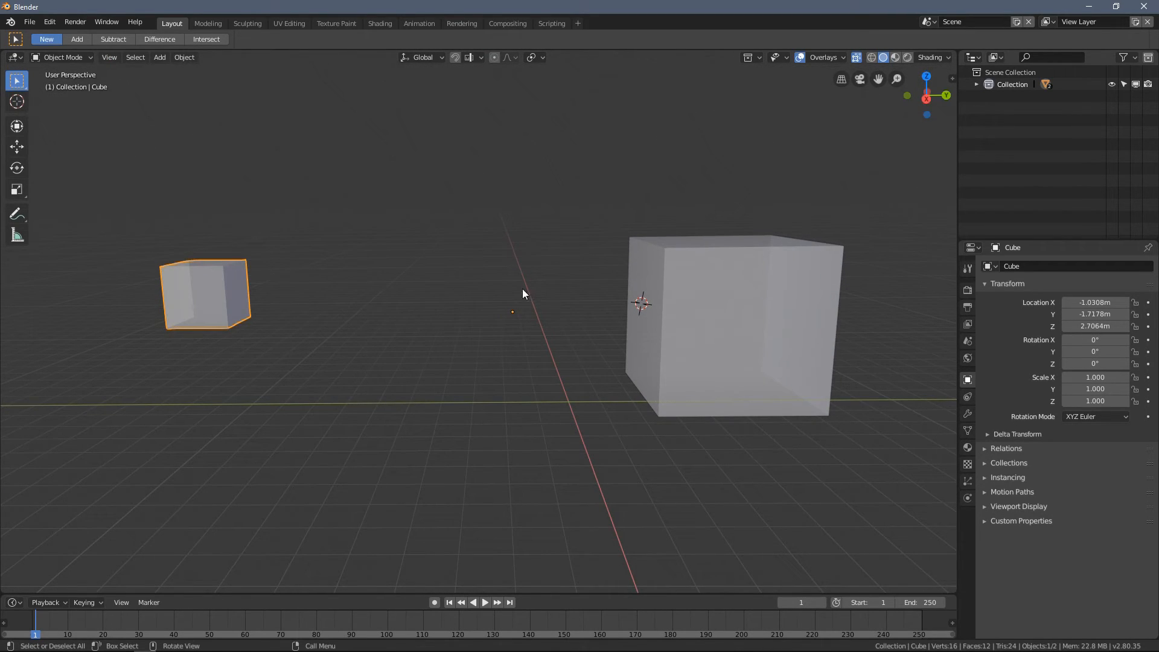
middle_drag(337, 251, 326, 277)
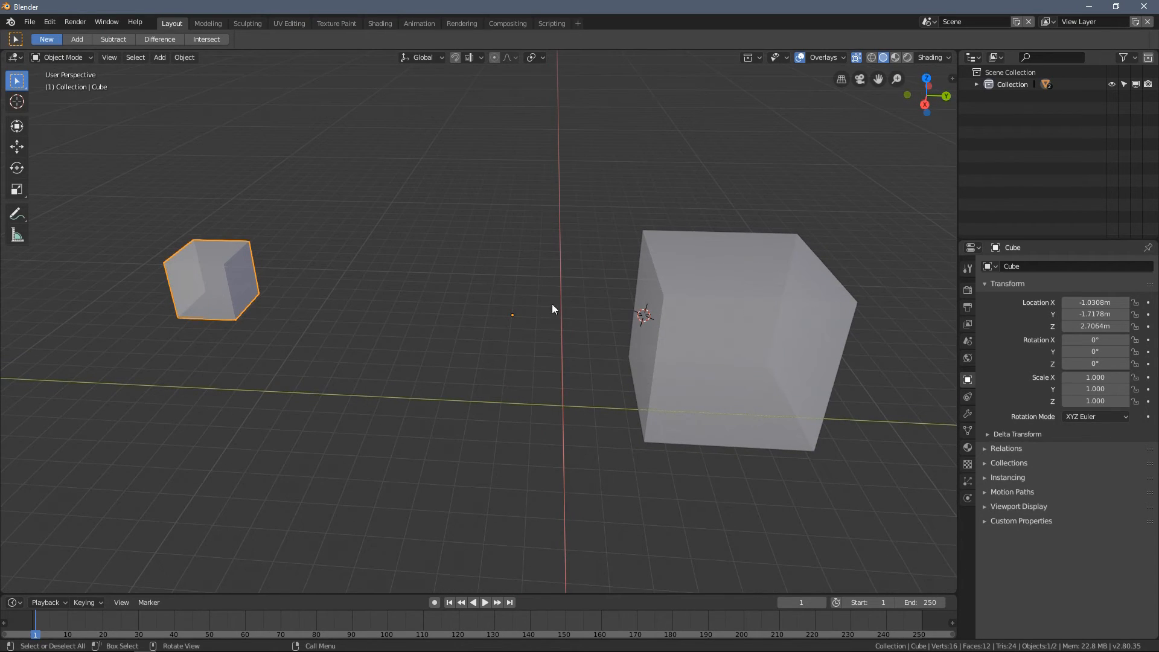
key(Tab)
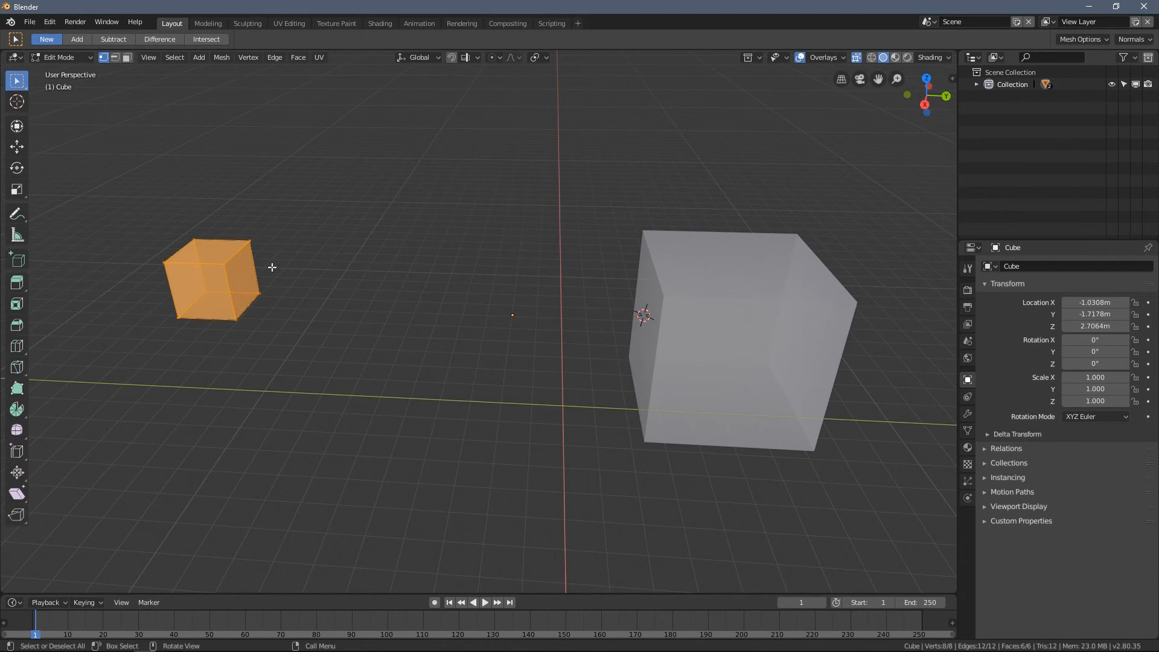
key(g)
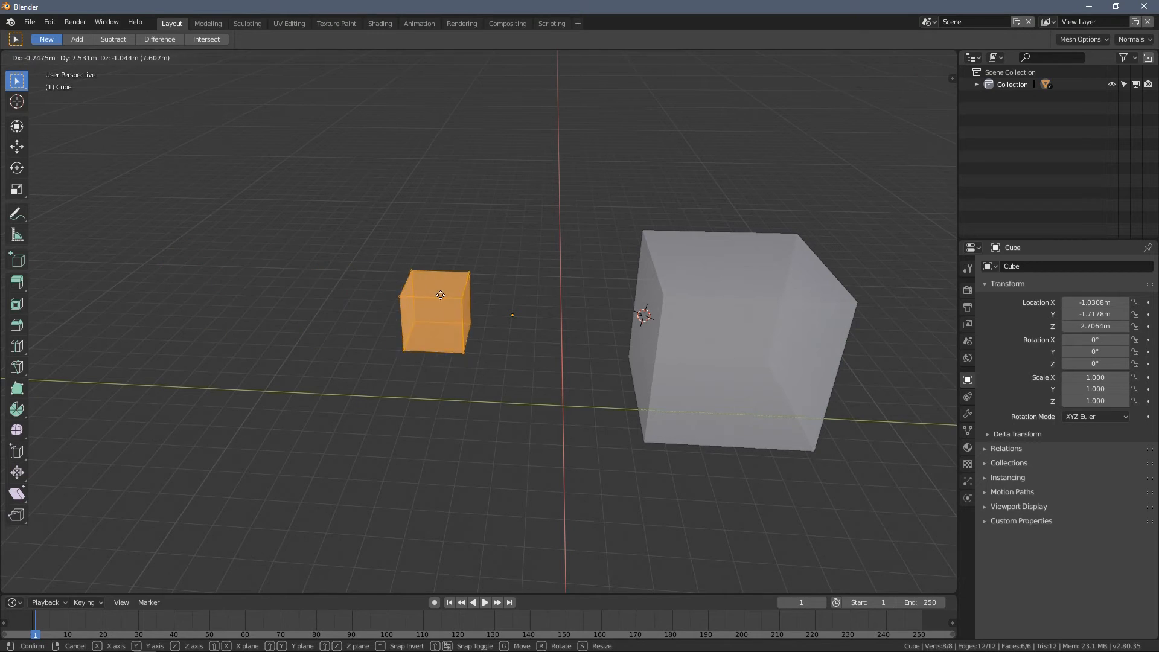
click(511, 307)
middle_drag(511, 307, 390, 227)
- Move the smaller cube in Object Mode to X -1.3117 m, Y -4.4417 m, Z 3.638 m
key(Tab)
key(g)
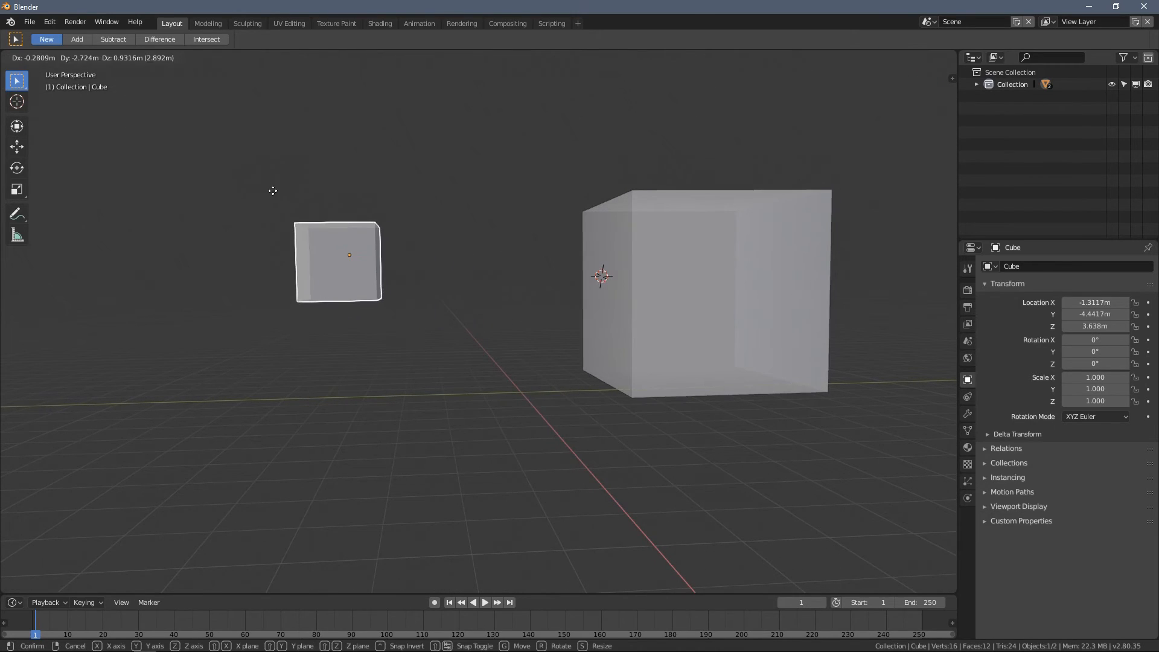
click(270, 195)
scroll(331, 249, up, 4)
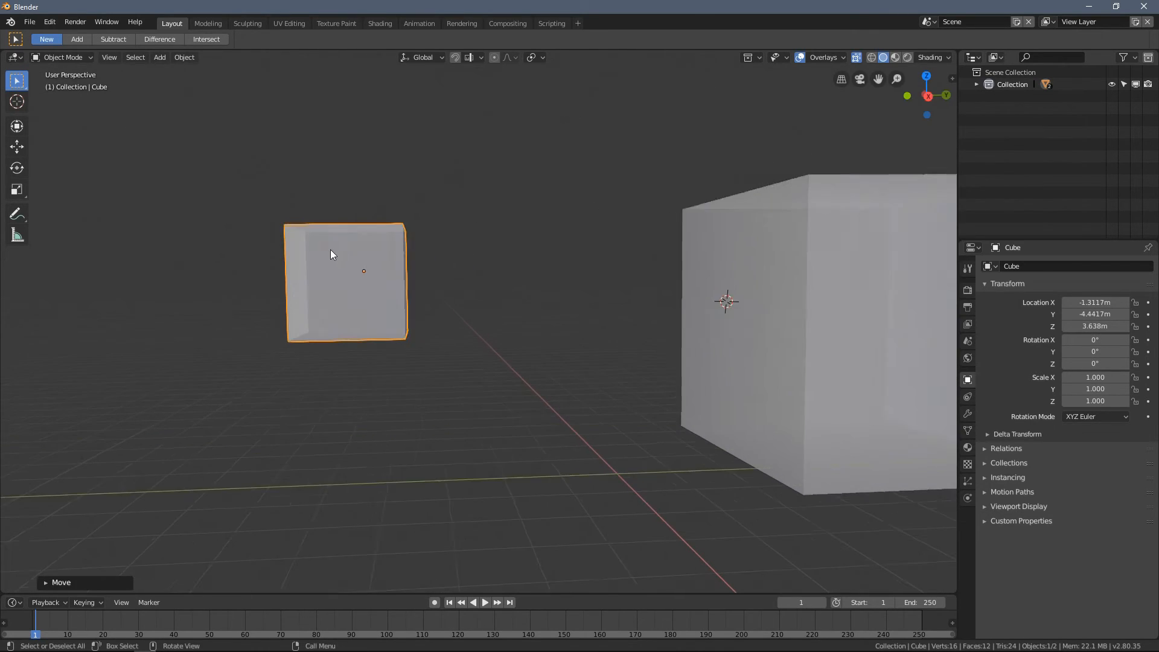
- Center the smaller cube's origin on its mesh with Origin to Geometry
click(183, 57)
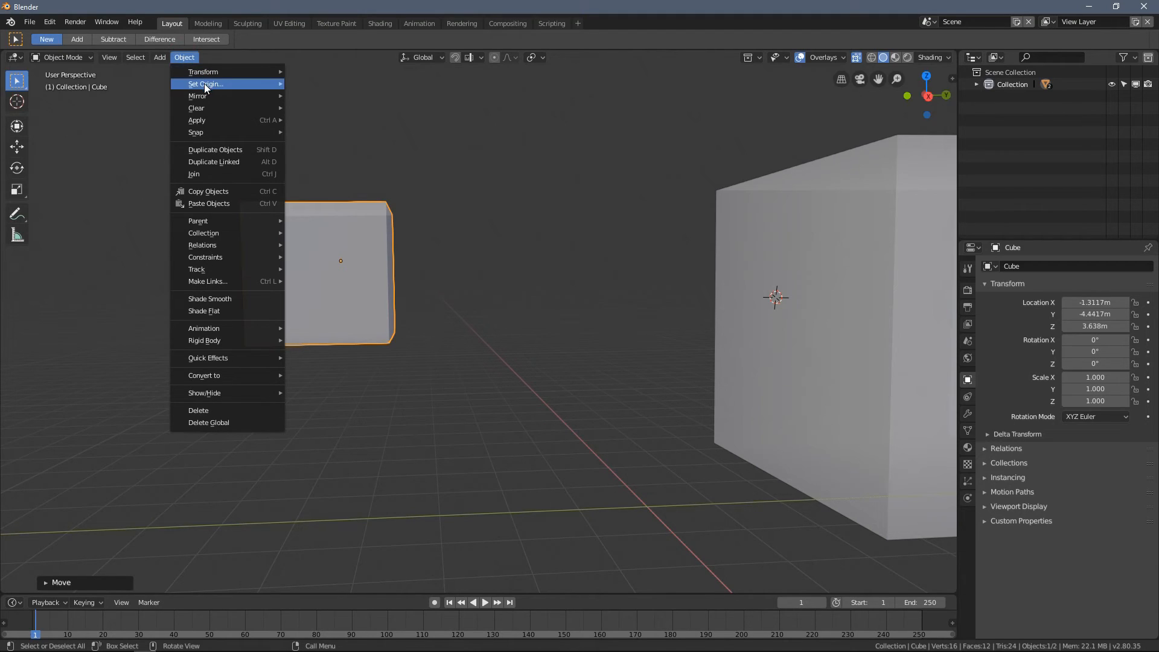
mouse_move(205, 88)
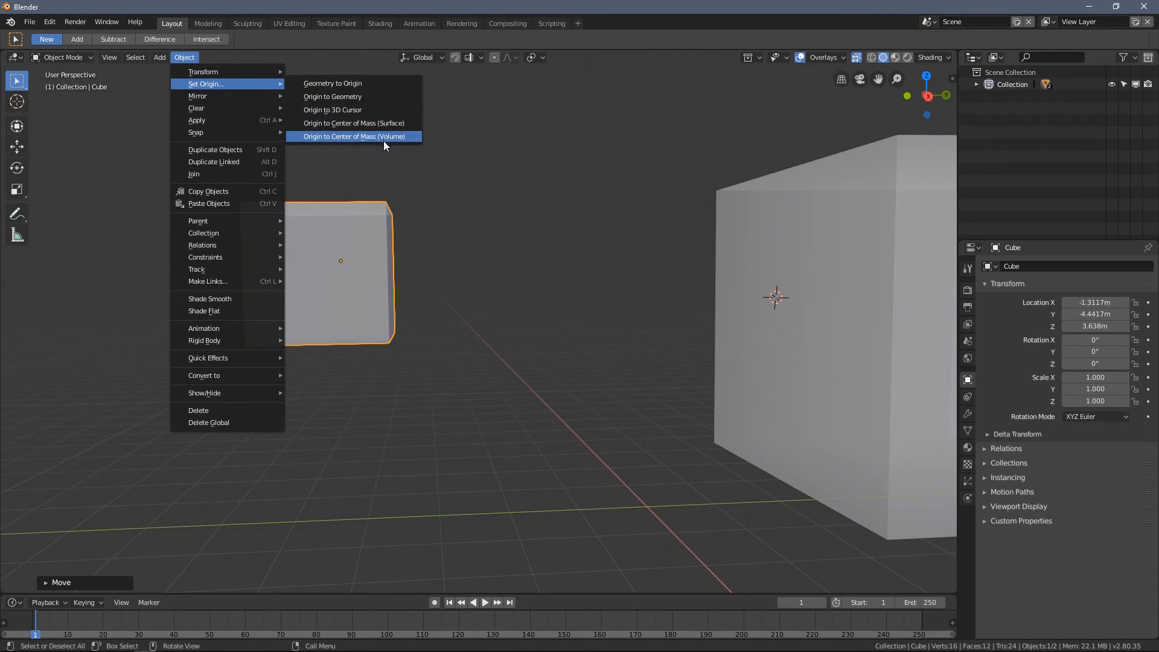
click(374, 99)
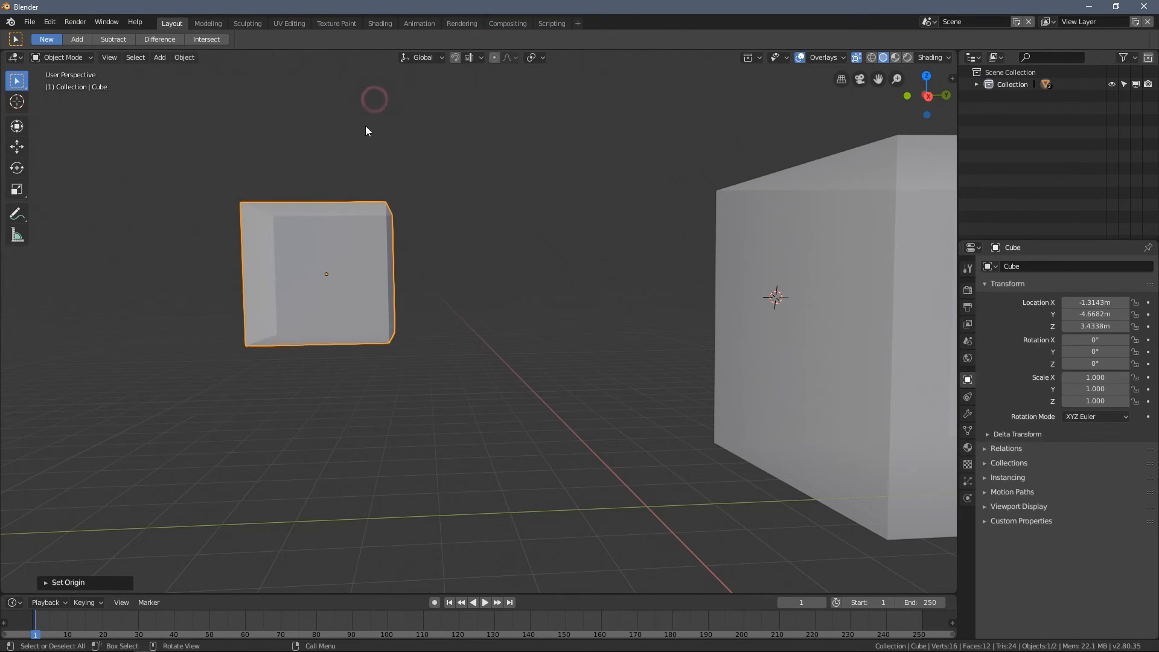
shift+middle_drag(365, 126, 441, 187)
middle_drag(410, 286, 523, 278)
middle_drag(409, 267, 445, 266)
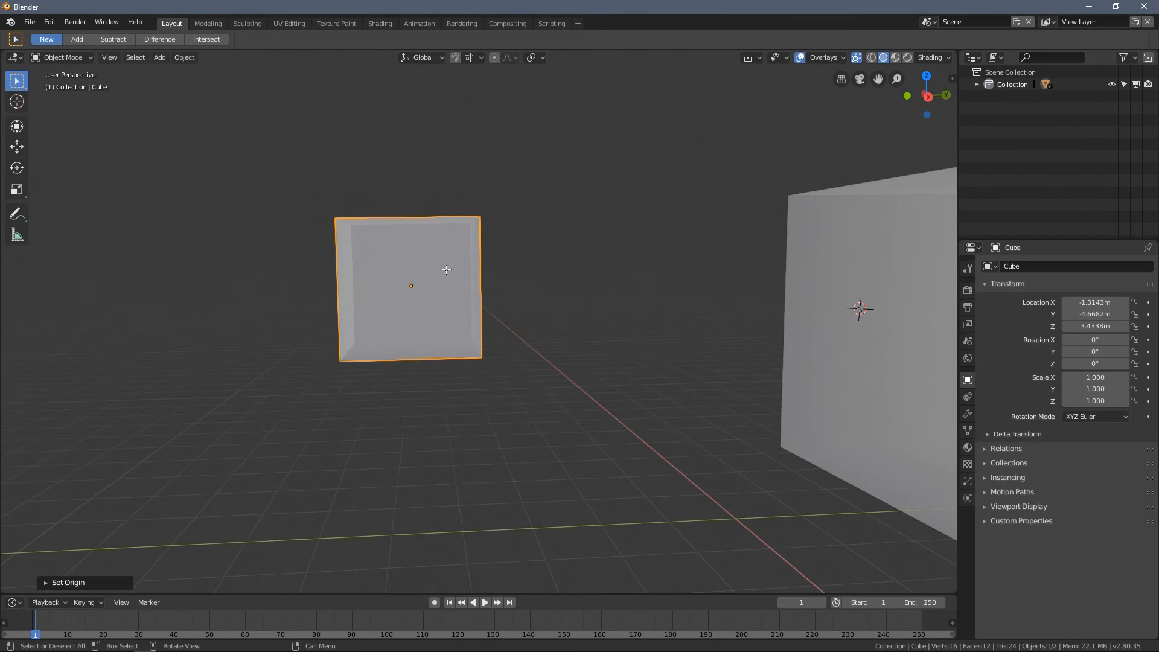
- Stretch the smaller cube into a long box by moving its face nearest the larger cube toward that cube, and return to Object Mode
key(Tab)
middle_drag(497, 336, 476, 348)
middle_drag(505, 261, 527, 292)
key(3)
click(481, 283)
key(g)
click(704, 285)
key(Tab)
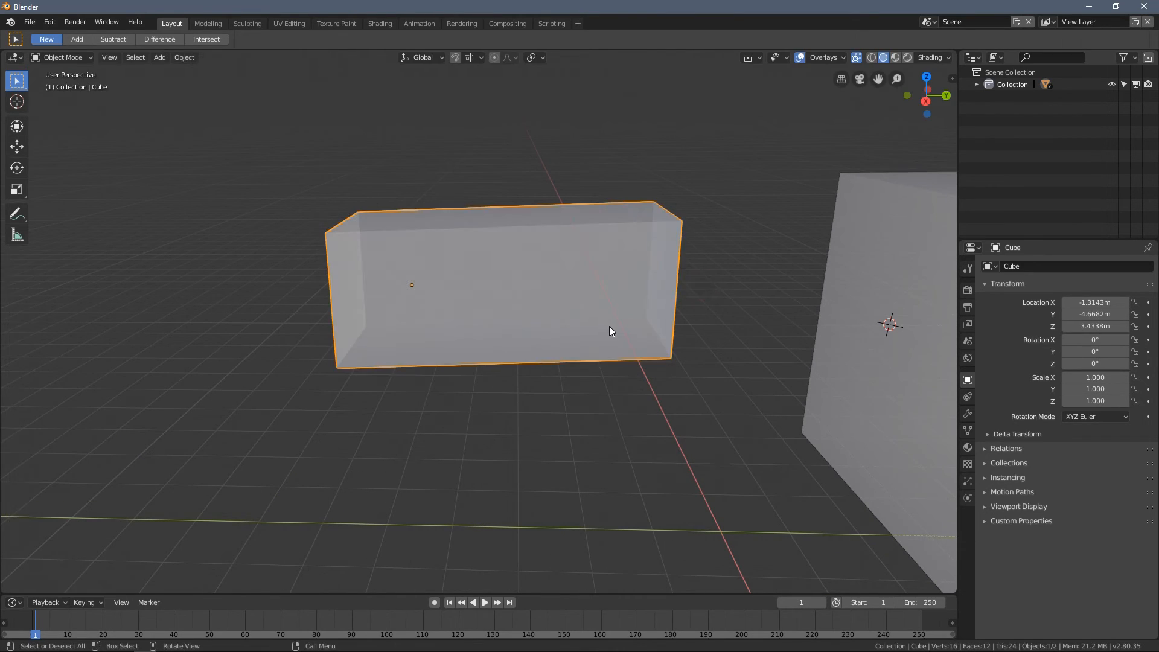
- Try rotating the stretched box around its off-center origin and cancel the rotation
middle_drag(610, 328, 624, 308)
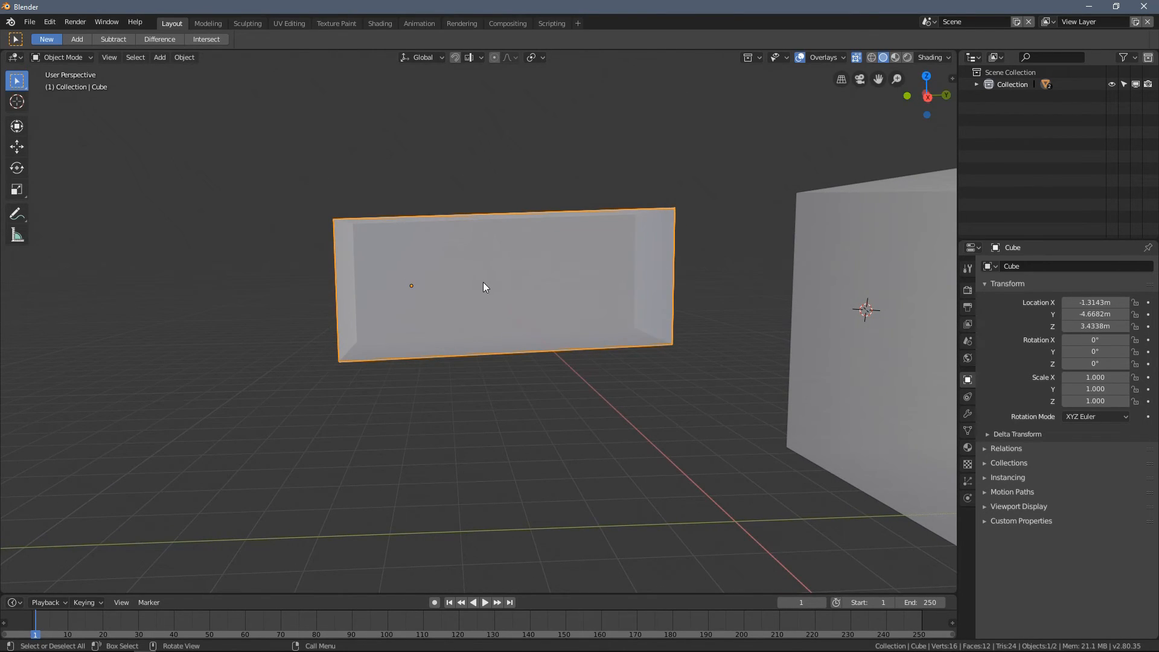
key(r)
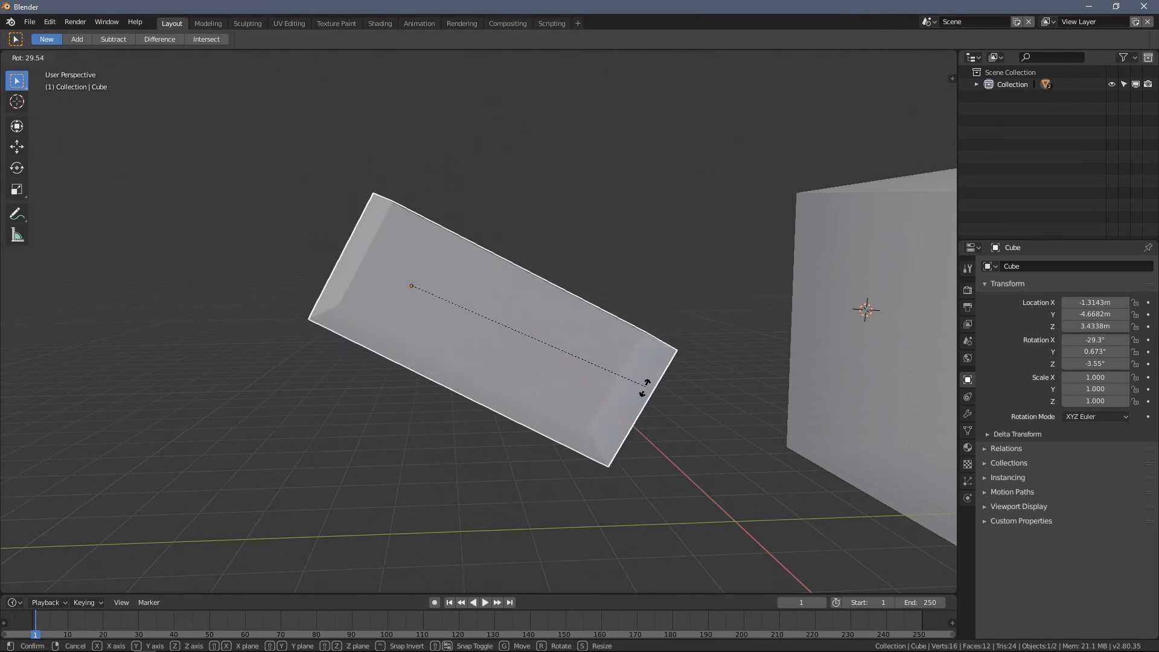
key(Escape)
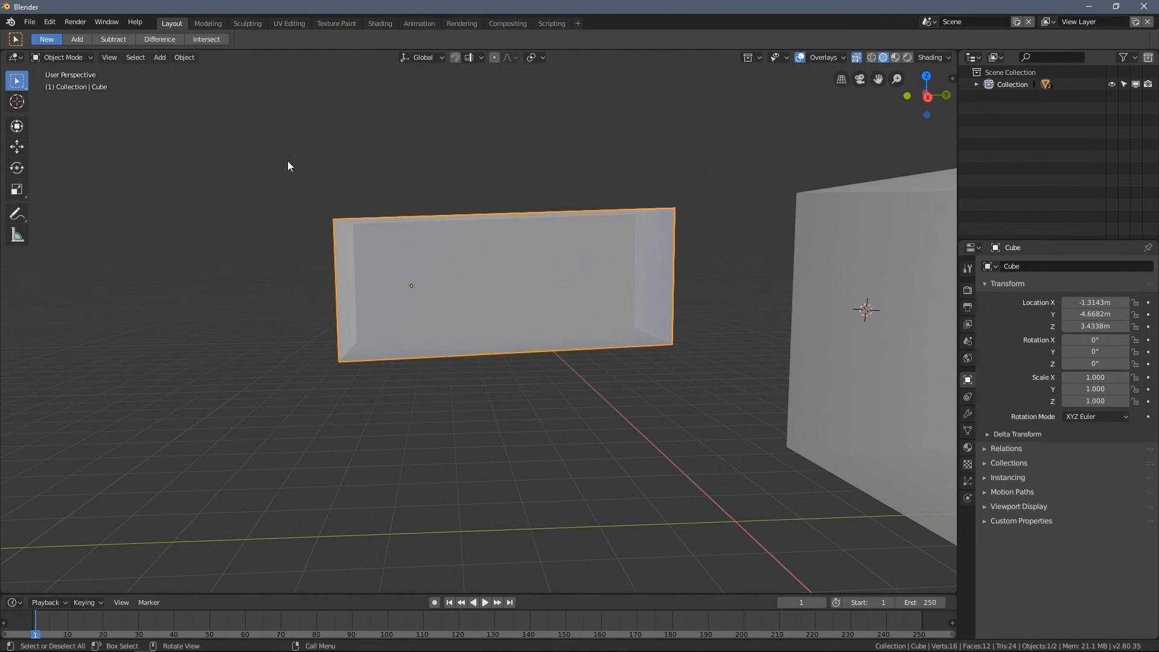
- Recenter the stretched box's origin on its mesh with Origin to Geometry
click(184, 60)
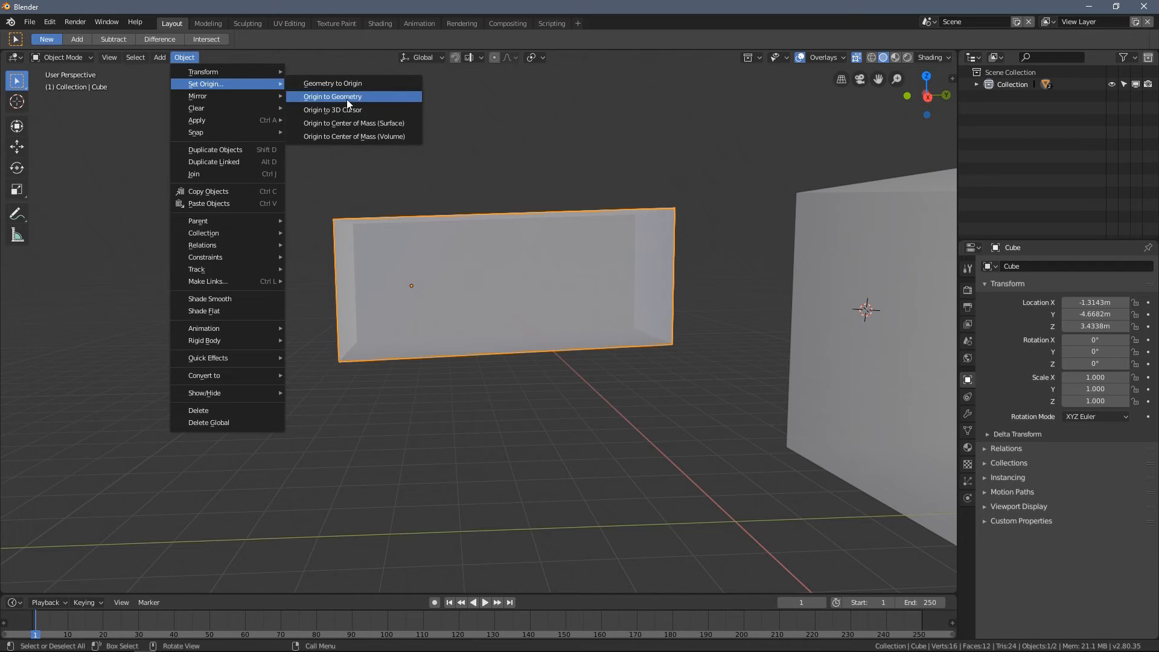
click(347, 100)
mouse_move(527, 291)
shift+middle_down()
mouse_move(454, 297)
mouse_move(474, 350)
mouse_move(452, 310)
mouse_move(509, 310)
mouse_move(502, 286)
mouse_move(513, 278)
mouse_move(504, 283)
mouse_move(535, 283)
mouse_move(541, 298)
shift+middle_up()
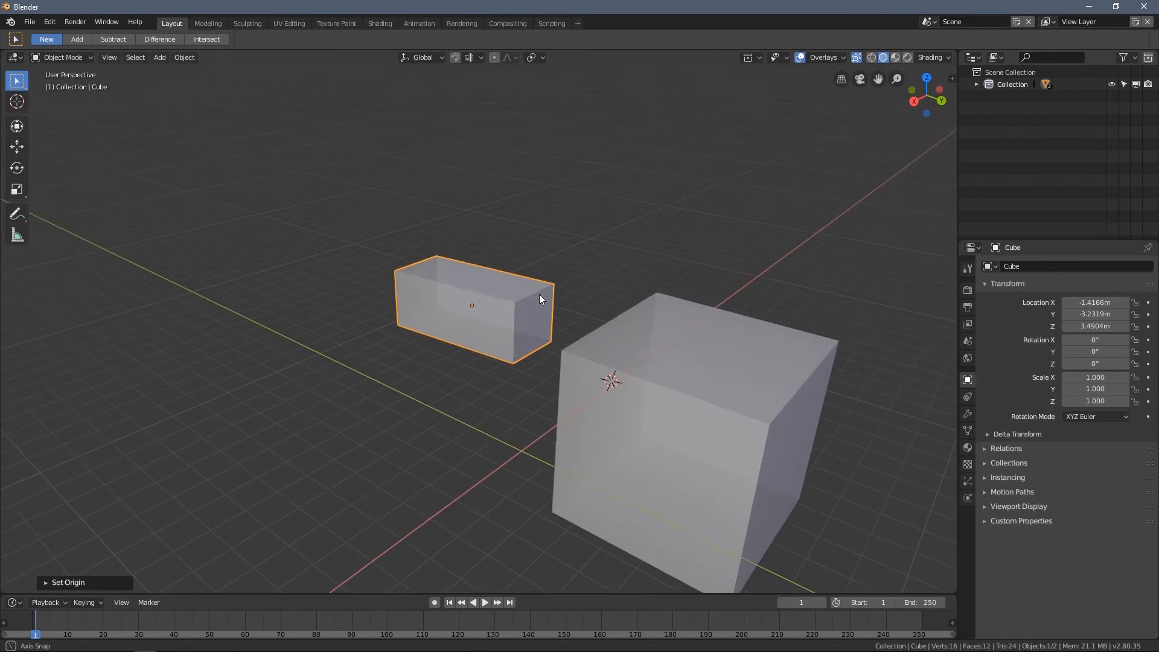
- Pull the stretched box's far upper long edge up and outward in Edit Mode to skew the shape, and return to Object Mode
scroll(532, 297, up, 2)
key(Tab)
key(2)
click(479, 228)
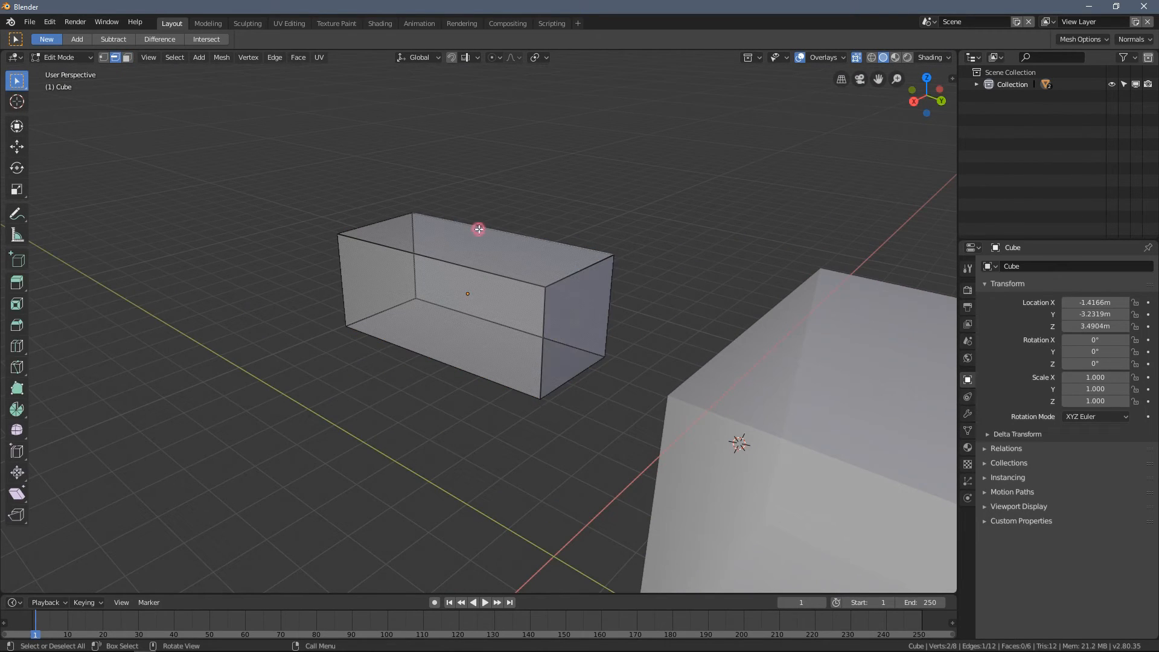
middle_drag(442, 259, 544, 278)
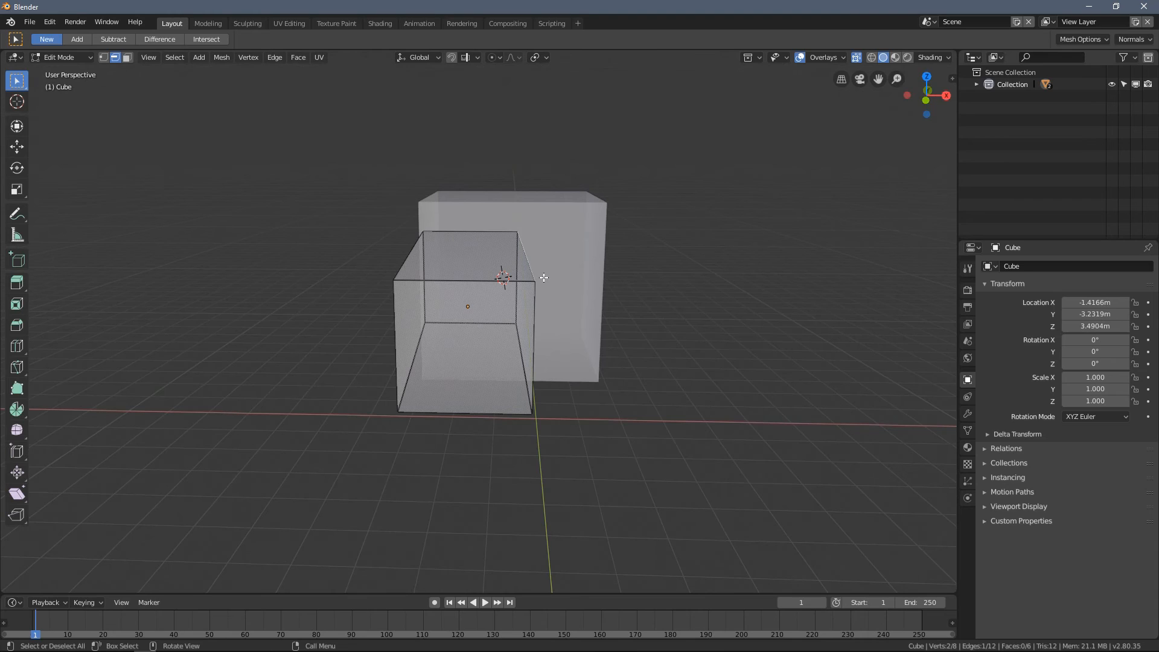
key(g)
click(668, 259)
mouse_move(668, 259)
middle_down()
mouse_move(686, 237)
mouse_move(653, 252)
middle_up()
key(Tab)
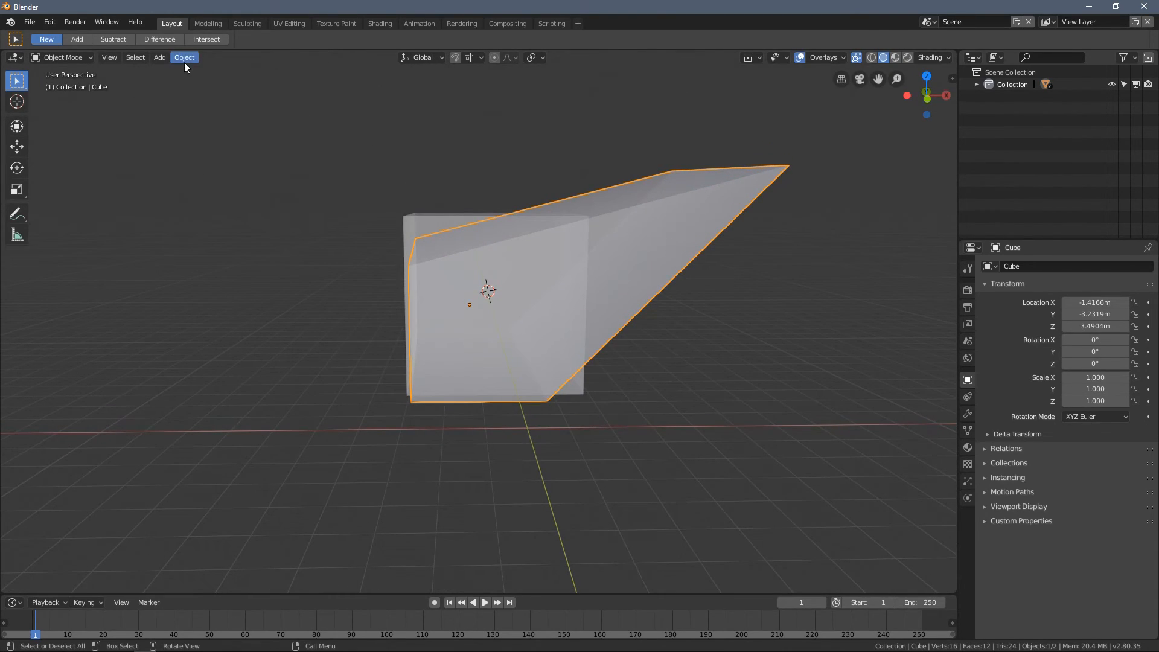
- Recenter the skewed box's origin on its mesh with Origin to Geometry
click(184, 58)
mouse_move(203, 82)
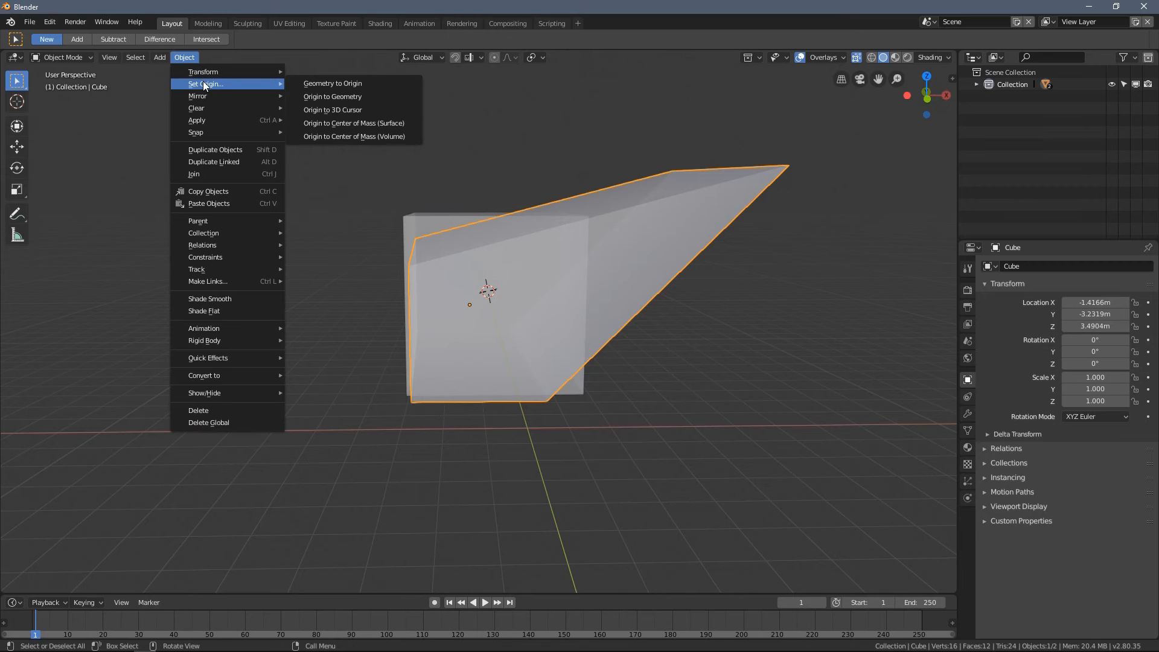
click(369, 94)
- Try a free rotation of the skewed box about its recentered origin and cancel it
middle_drag(527, 277, 515, 274)
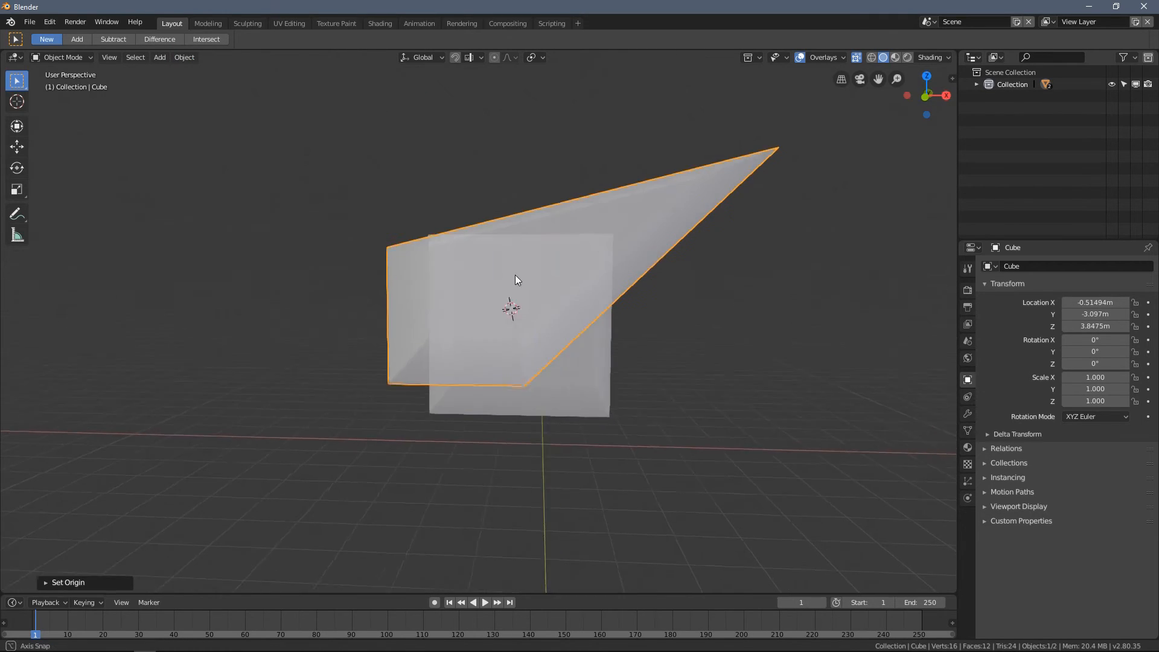
key(r)
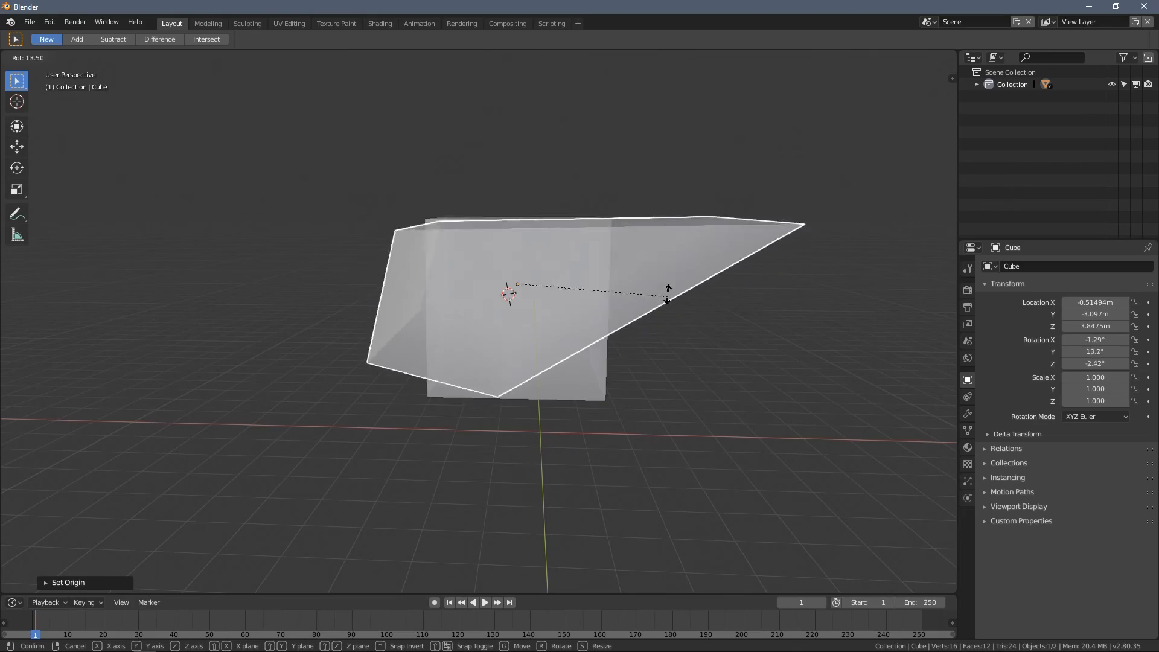
right_click(660, 266)
- Select the skewed box's low upright face opposite the raised edge in Edit Mode and snap the 3D cursor to it with Cursor to Selected
middle_drag(655, 264, 288, 330)
key(Tab)
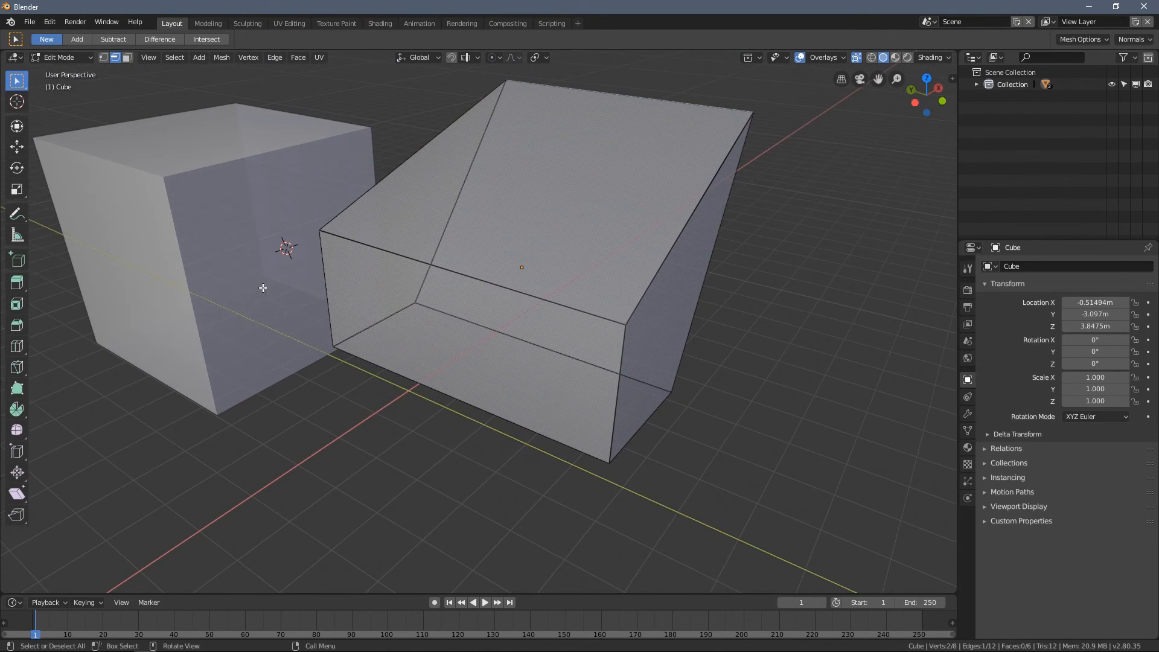
middle_drag(300, 250, 292, 260)
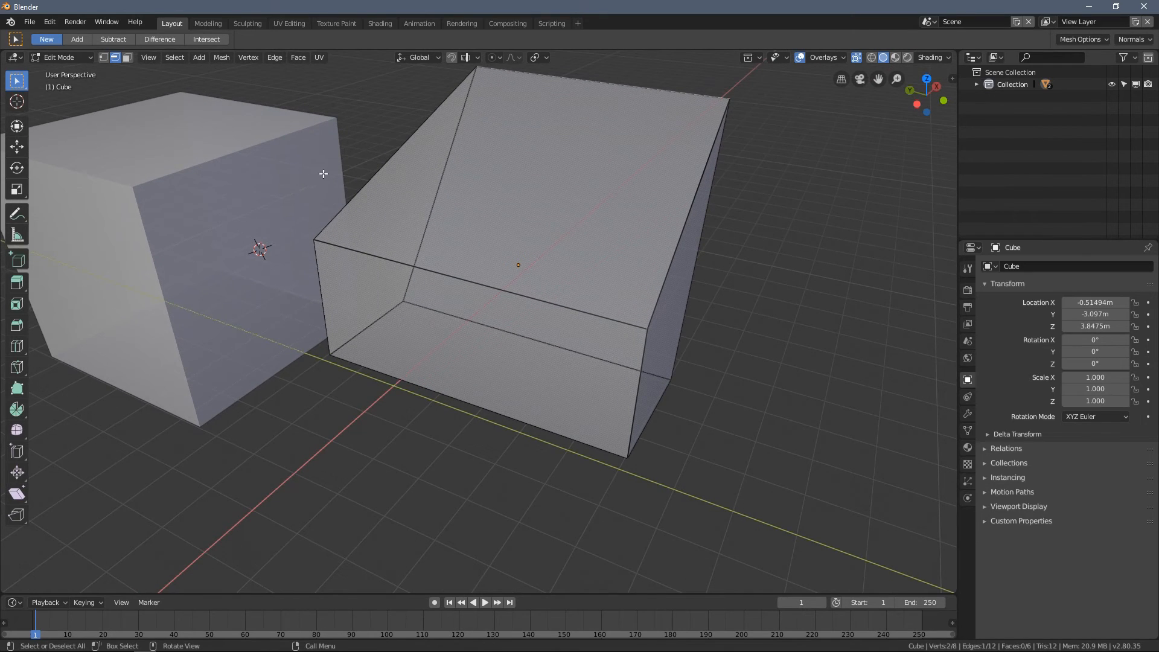
key(3)
middle_drag(430, 280, 447, 339)
click(457, 341)
right_click(275, 391)
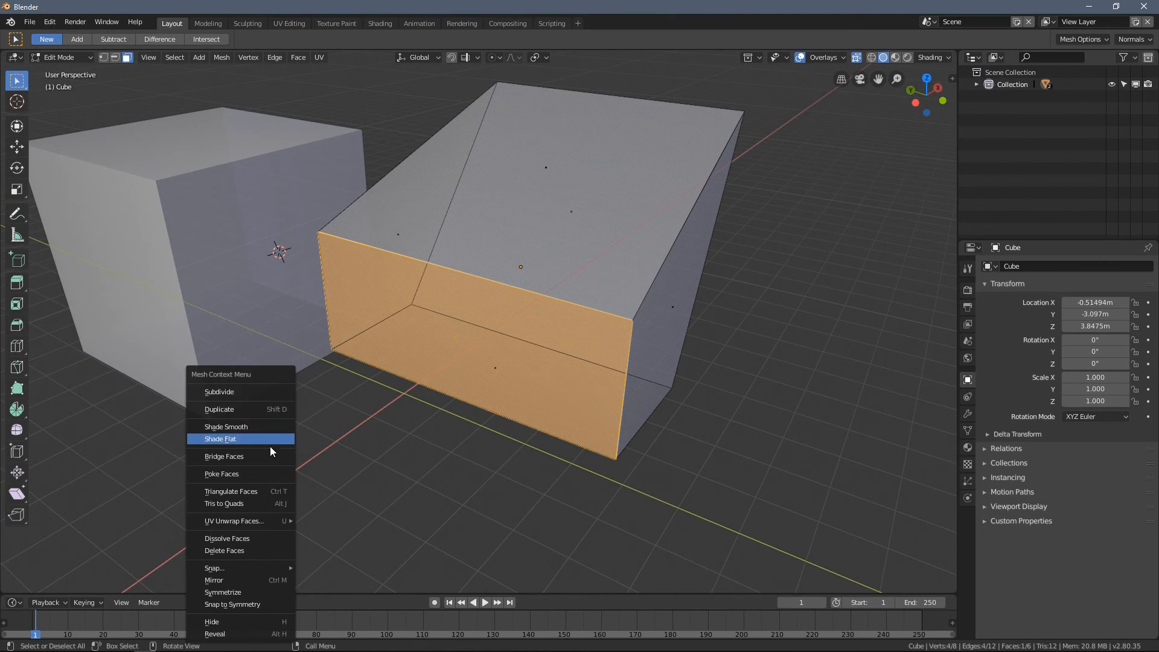
right_click(230, 349)
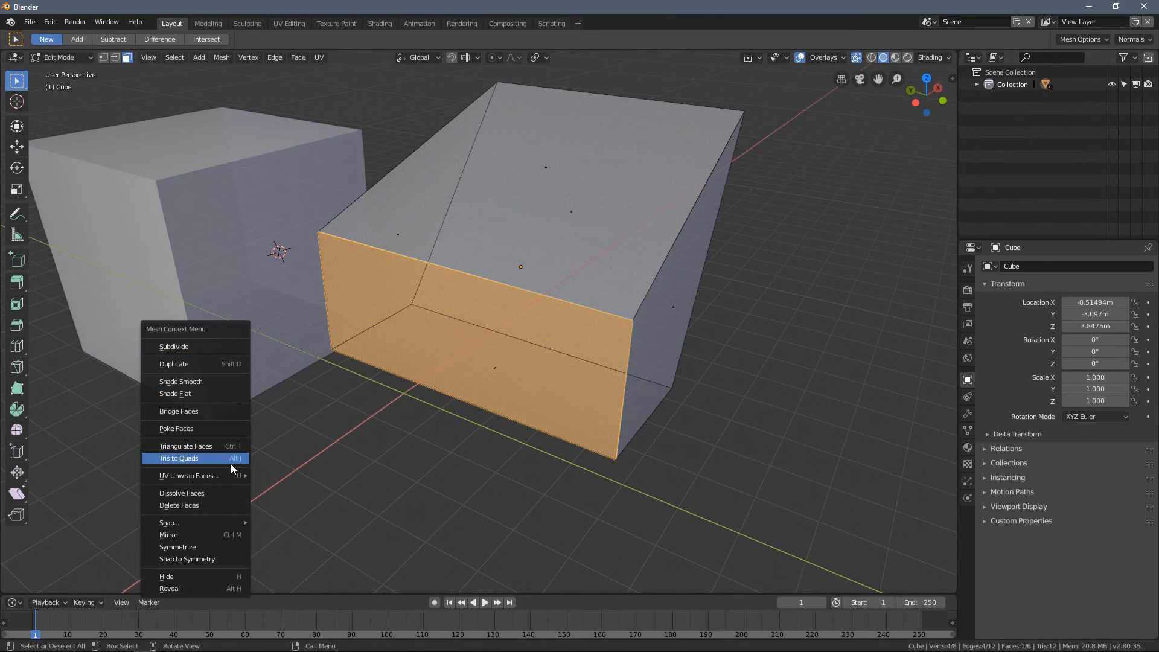
right_click(219, 207)
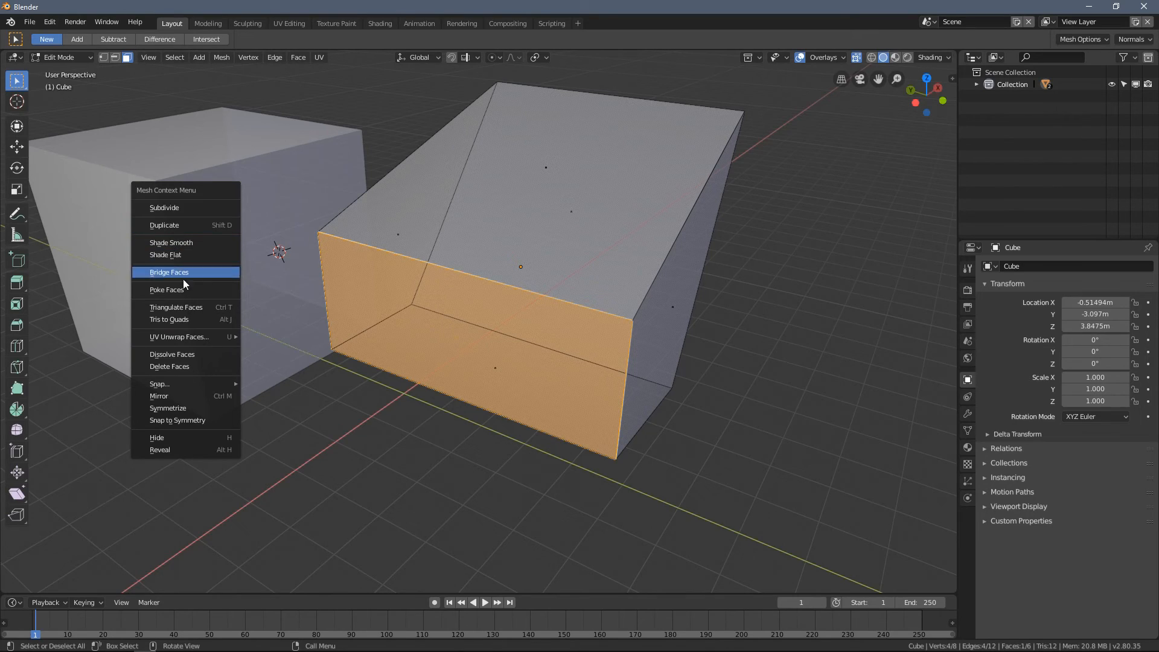
mouse_move(215, 383)
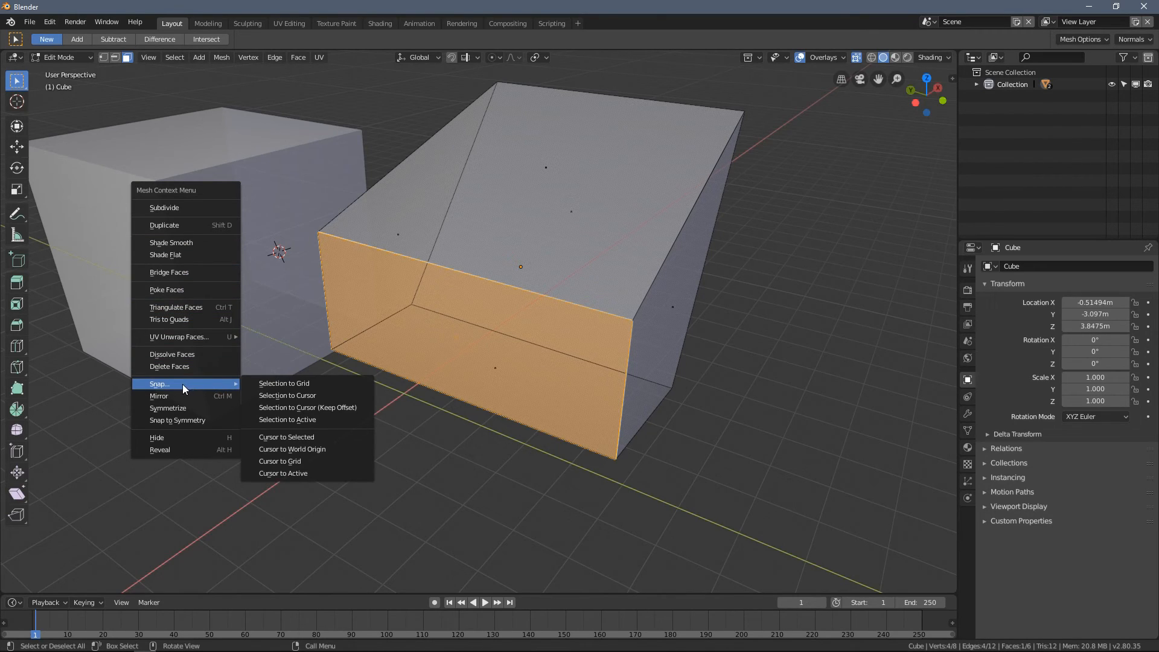
click(276, 440)
middle_drag(277, 439, 392, 338)
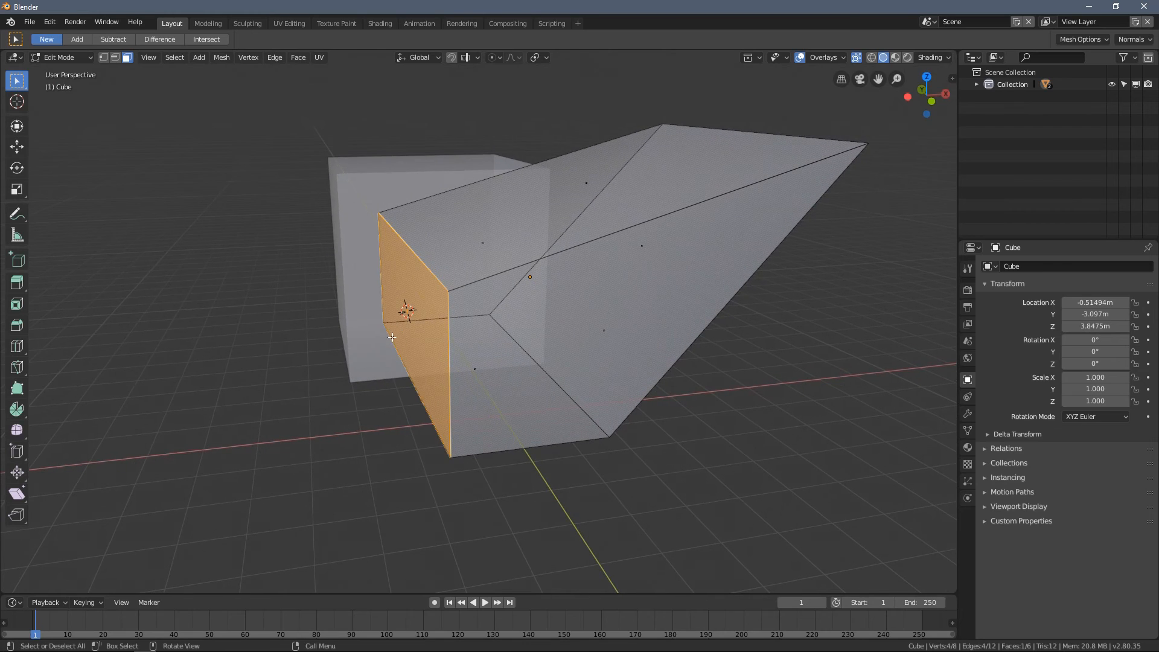
- Return to Object Mode and move the skewed box's origin to its face center with Origin to 3D Cursor
key(Tab)
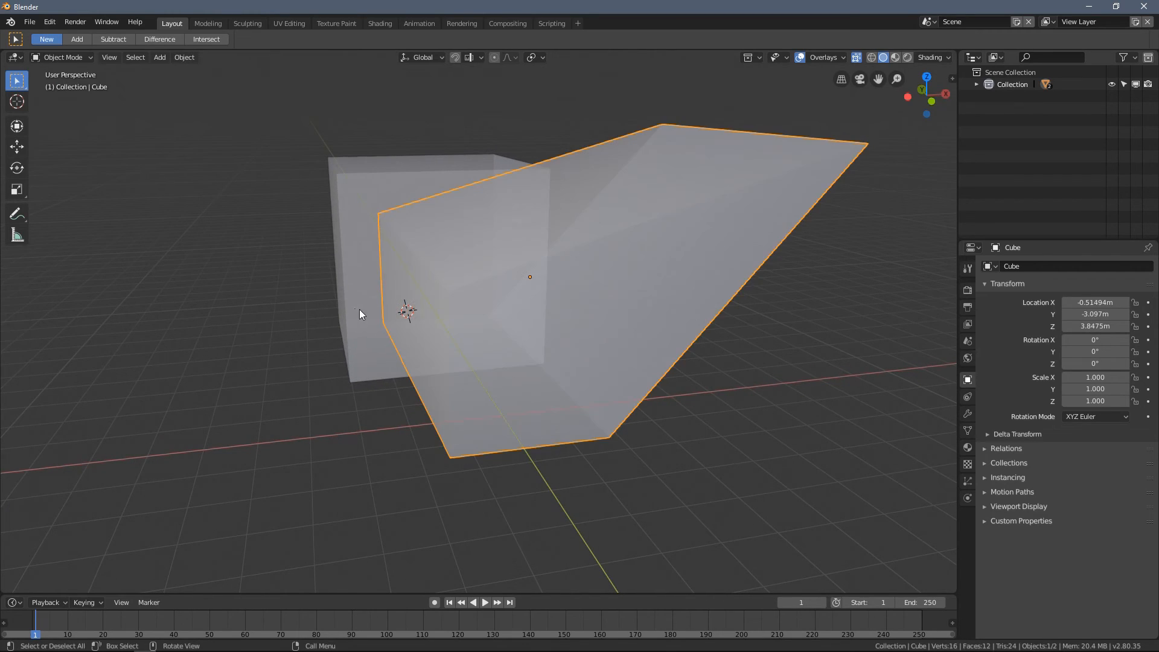
click(184, 58)
mouse_move(207, 83)
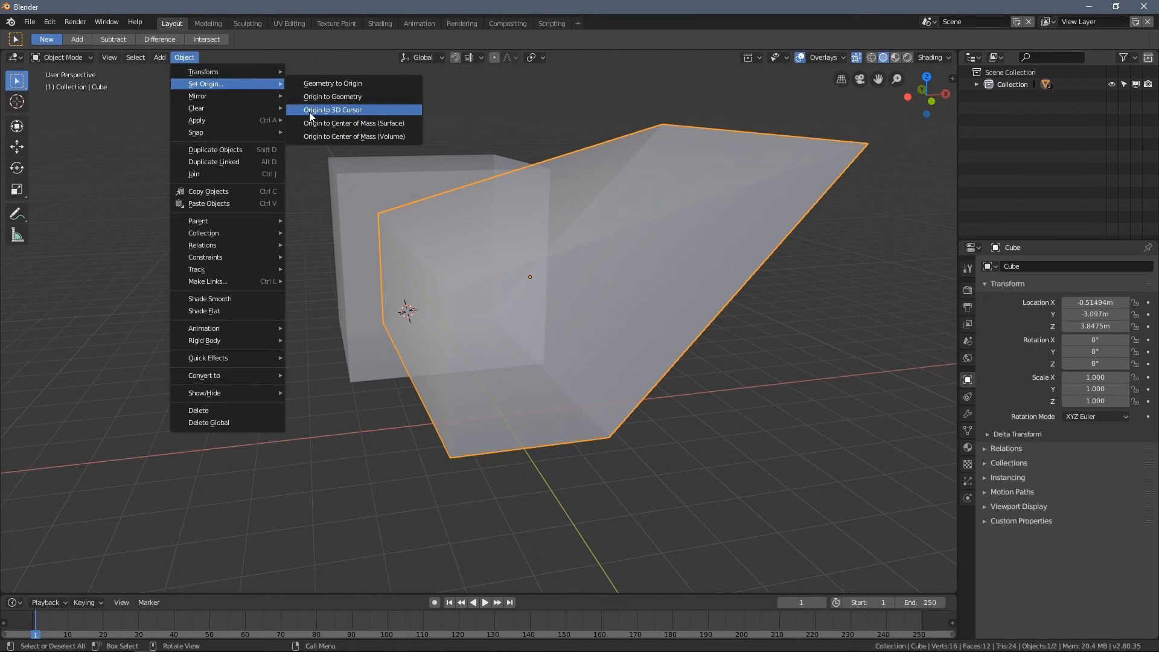
click(324, 110)
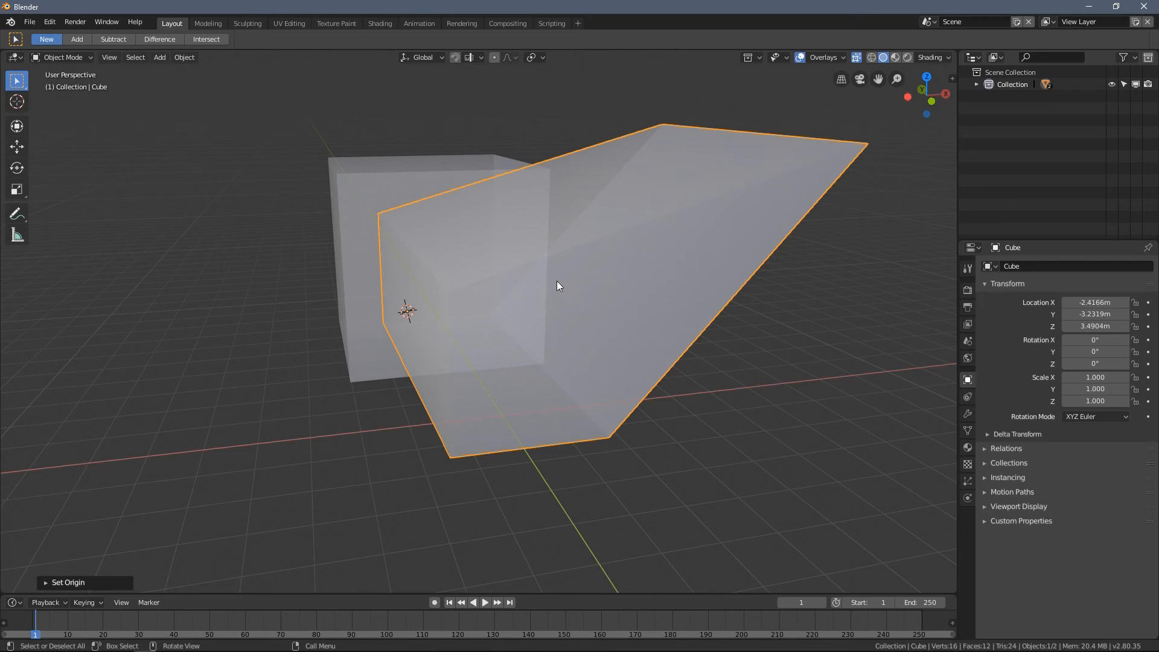
- Turn off X-ray, place the 3D cursor on the larger cube's side face nearest the box, and return to the Select tool
click(20, 108)
click(101, 203)
middle_drag(193, 270, 373, 269)
click(332, 266)
click(521, 216)
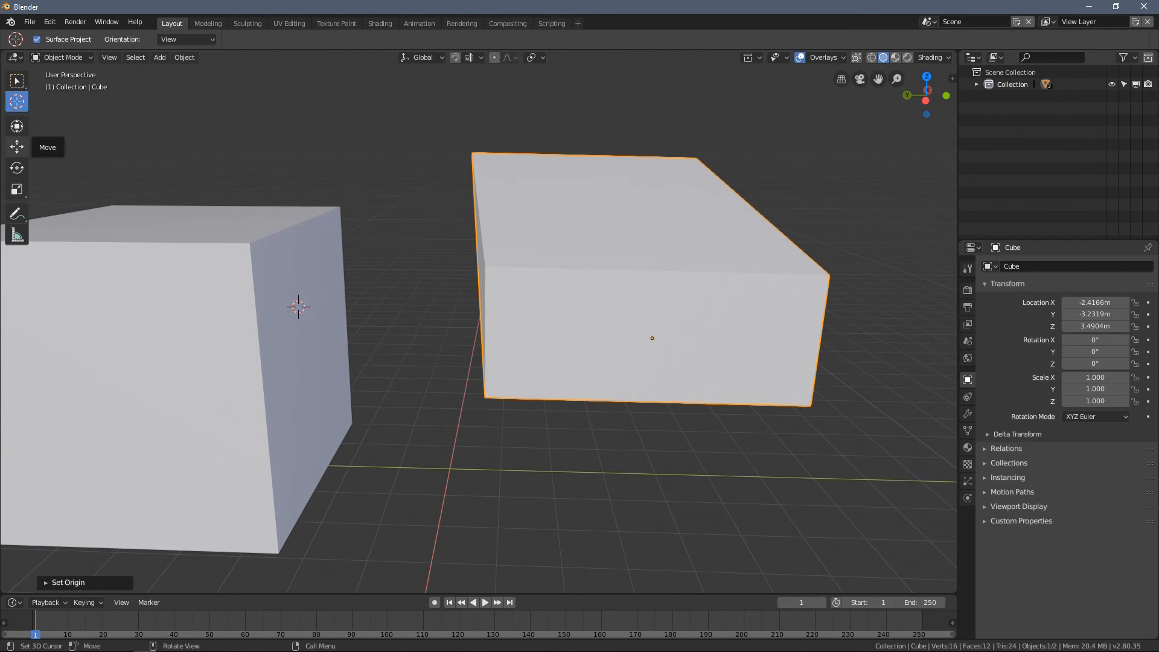
click(16, 80)
middle_drag(520, 266, 566, 236)
key(z)
click(468, 228)
scroll(607, 256, down, 2)
key(z)
click(603, 259)
- Snap the skewed box to the 3D cursor on the larger cube's side face with Selection to Cursor
right_click(384, 177)
mouse_move(377, 179)
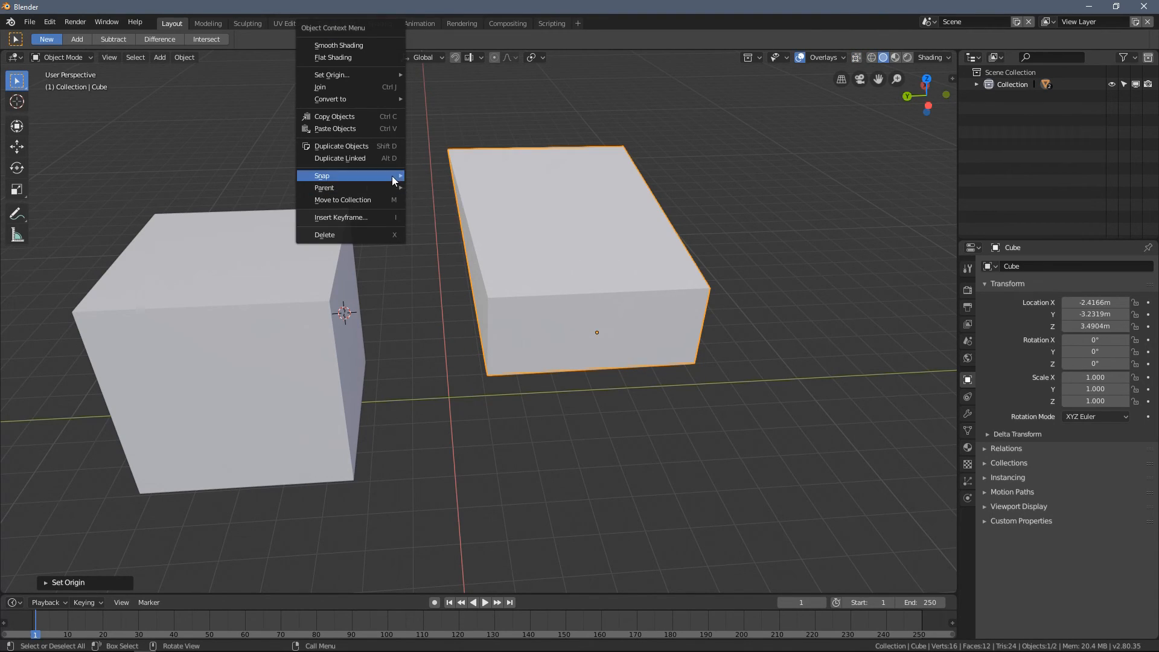
click(439, 187)
middle_drag(486, 251, 499, 299)
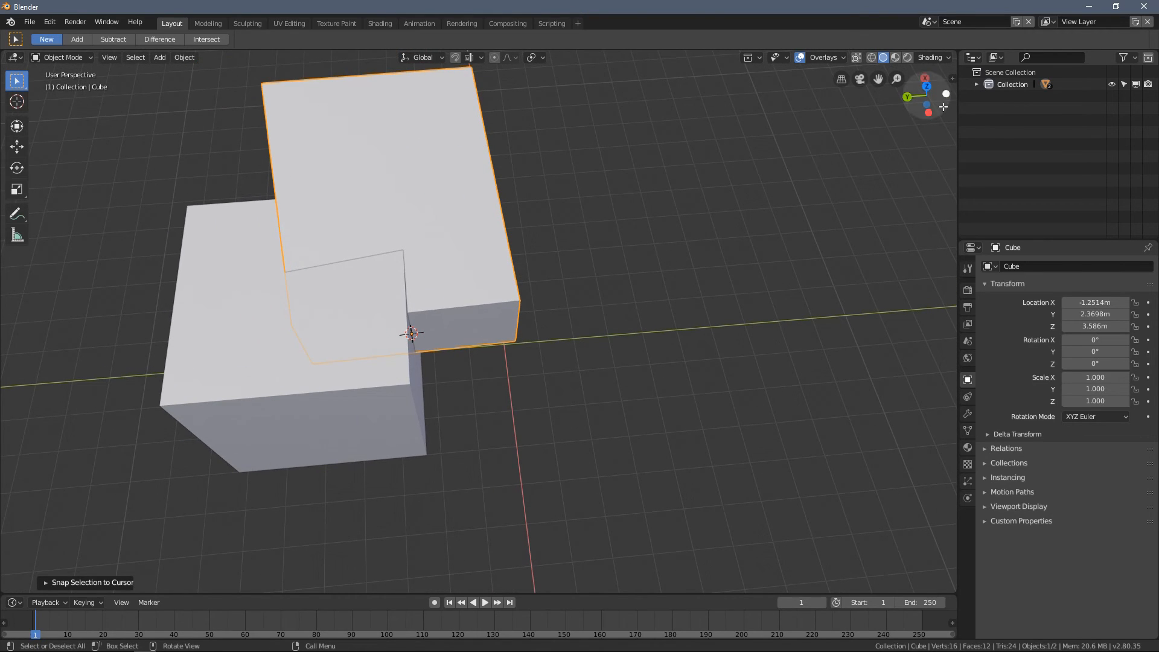
- Rotate the skewed box by about -93° around Z in the top view to lay its origin face against the larger cube
drag(927, 102, 927, 106)
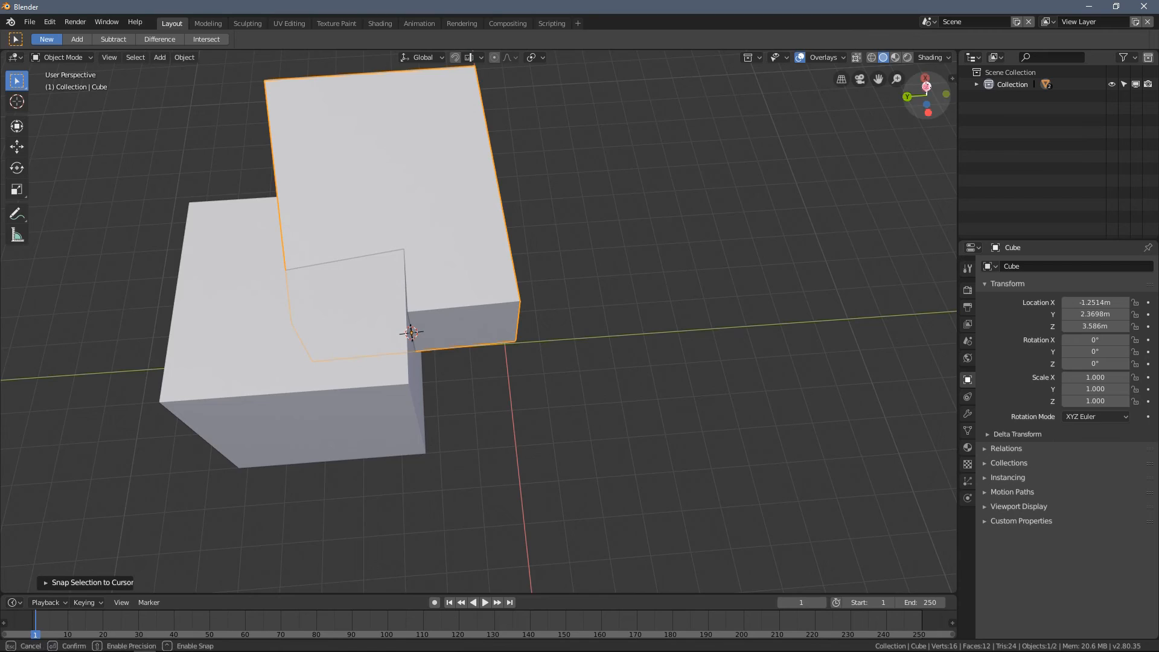
click(927, 85)
key(r)
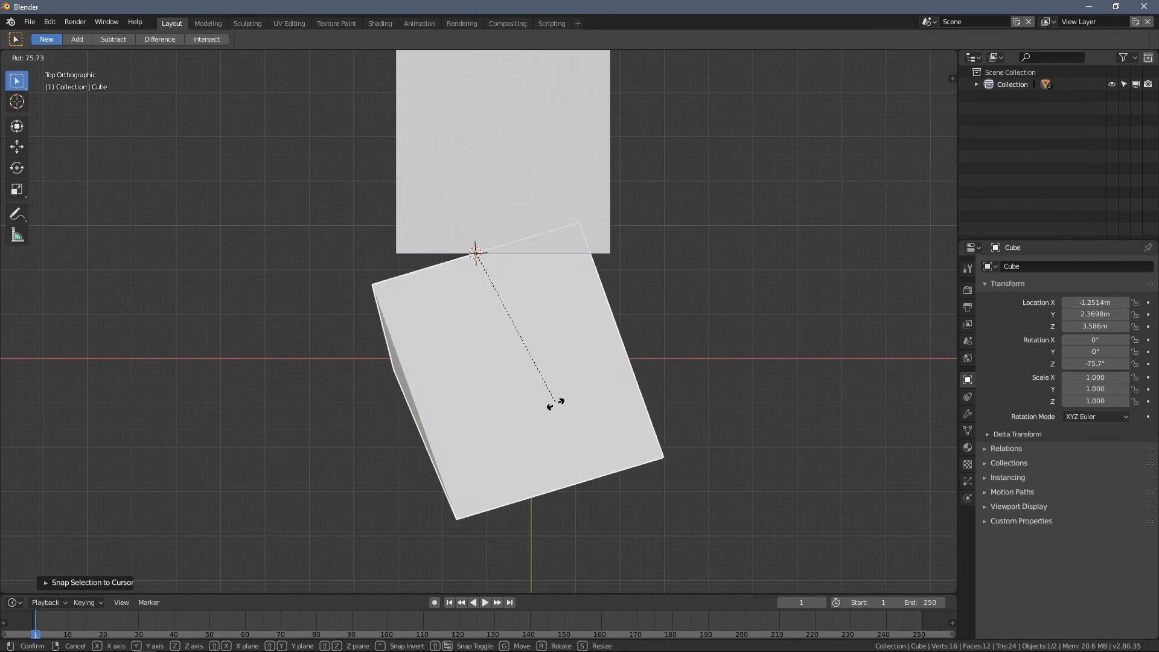
click(505, 408)
middle_drag(506, 408, 464, 320)
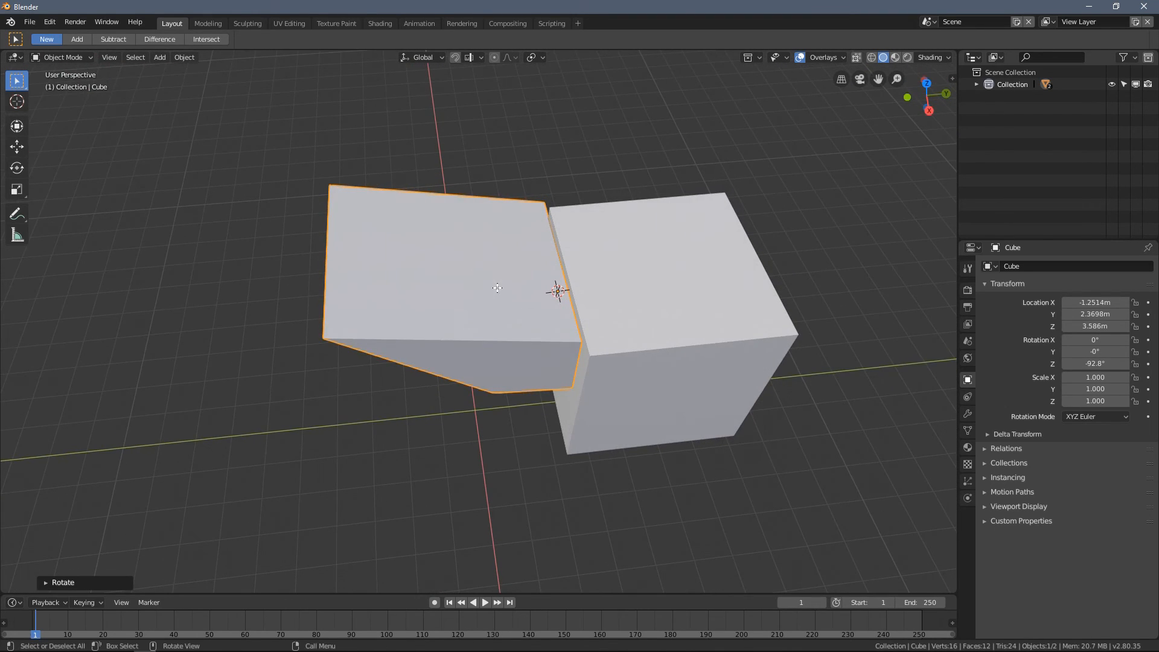
middle_drag(383, 289, 485, 318)
key(KP_7)
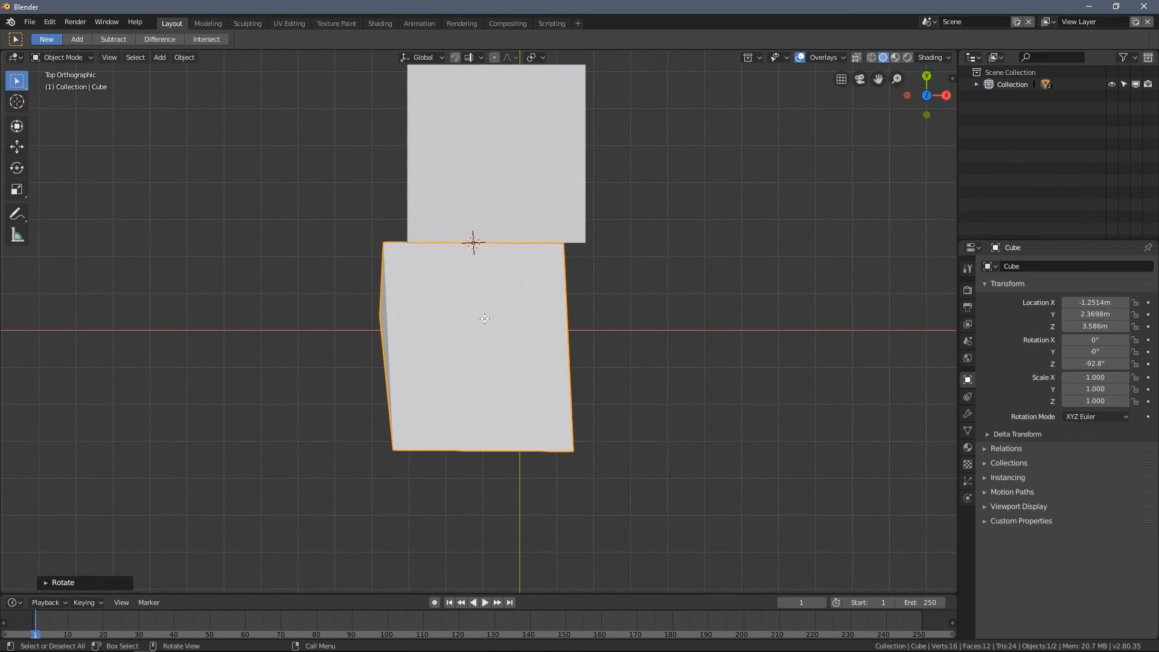
- Delete the skewed box attached to the larger cube
key(x)
click(455, 326)
mouse_move(479, 336)
middle_down()
mouse_move(415, 275)
mouse_move(448, 338)
mouse_move(466, 326)
mouse_move(463, 345)
middle_up()
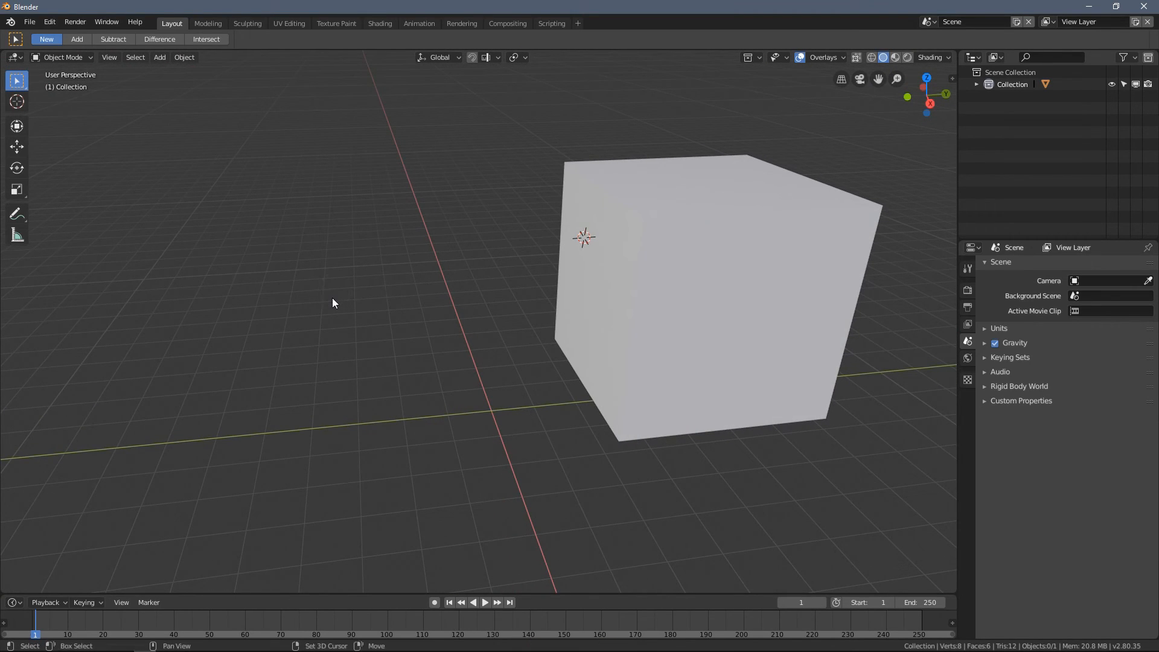
- Snap the 3D cursor to the world origin and add a new cube mesh there
key(shift+s)
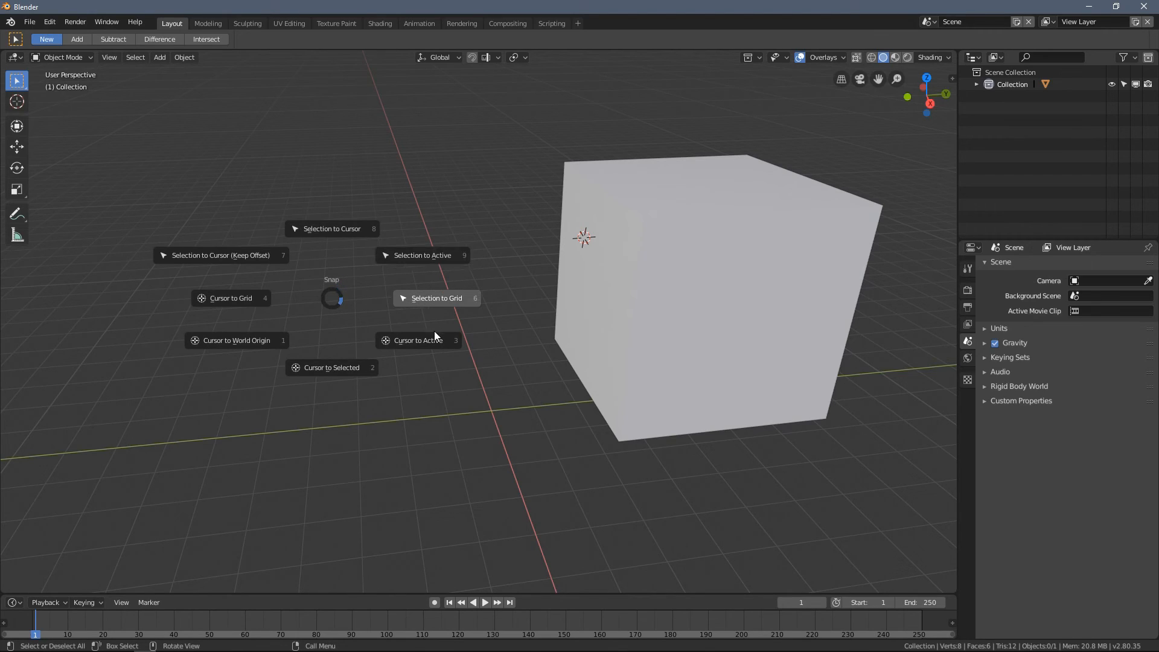
click(265, 342)
key(shift+a)
mouse_move(279, 337)
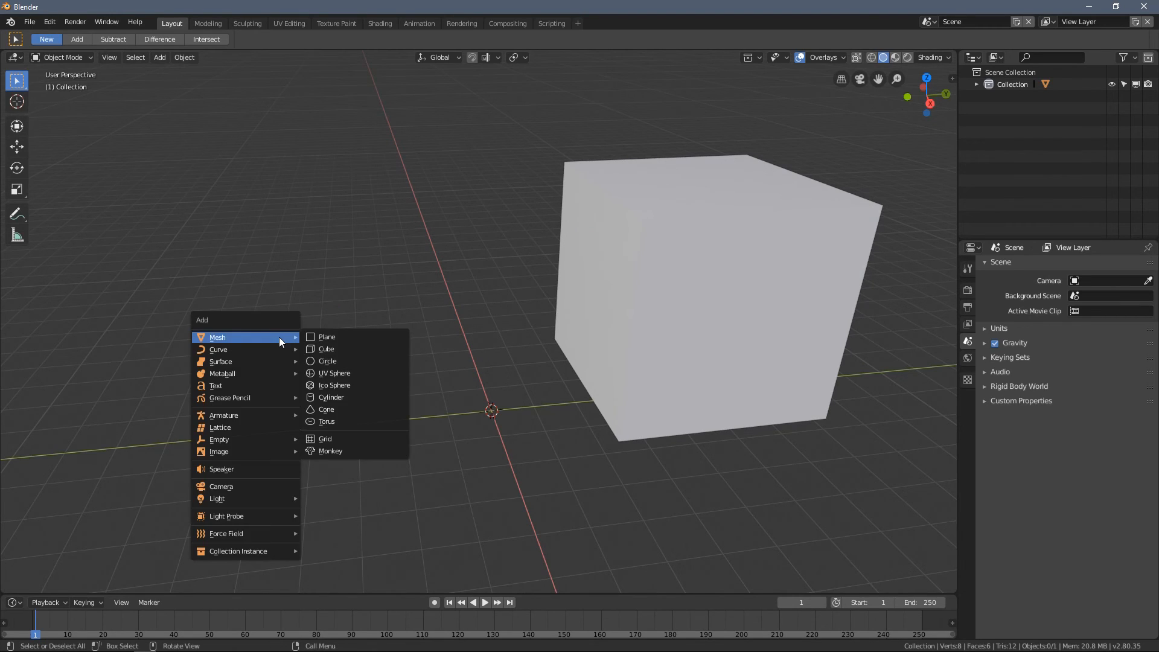
middle_drag(484, 412, 463, 344)
scroll(463, 344, up, 3)
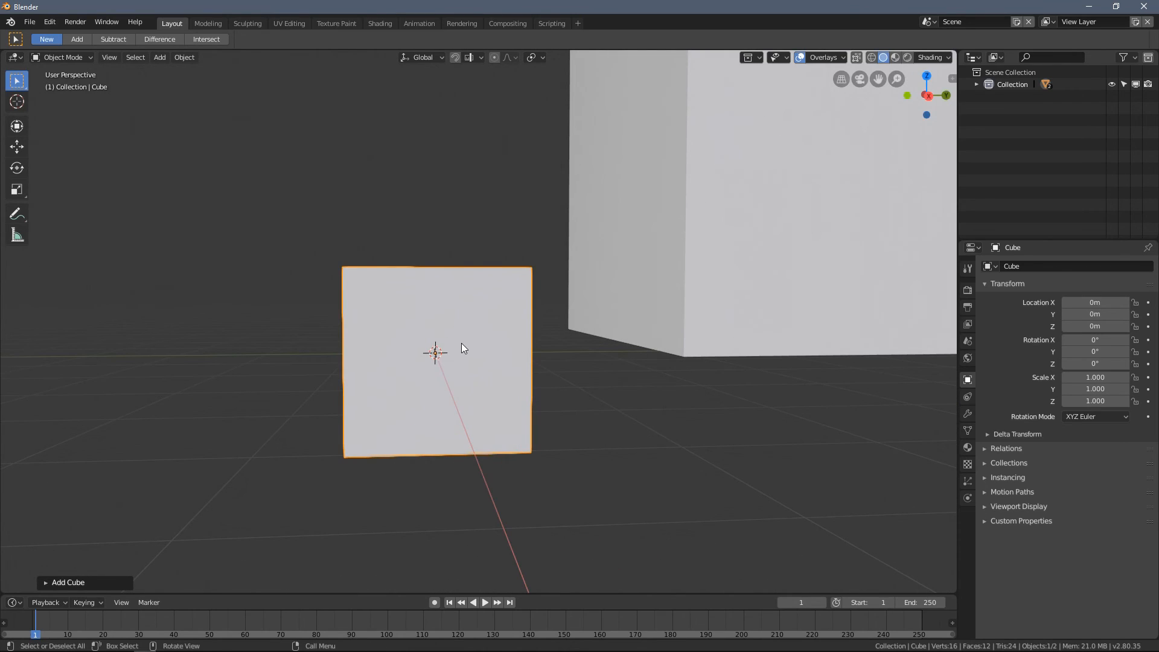
- Select the new cube's side face toward the larger cube in Edit Mode and snap the 3D cursor to it with Cursor to Selected
key(KP_1)
key(KP_3)
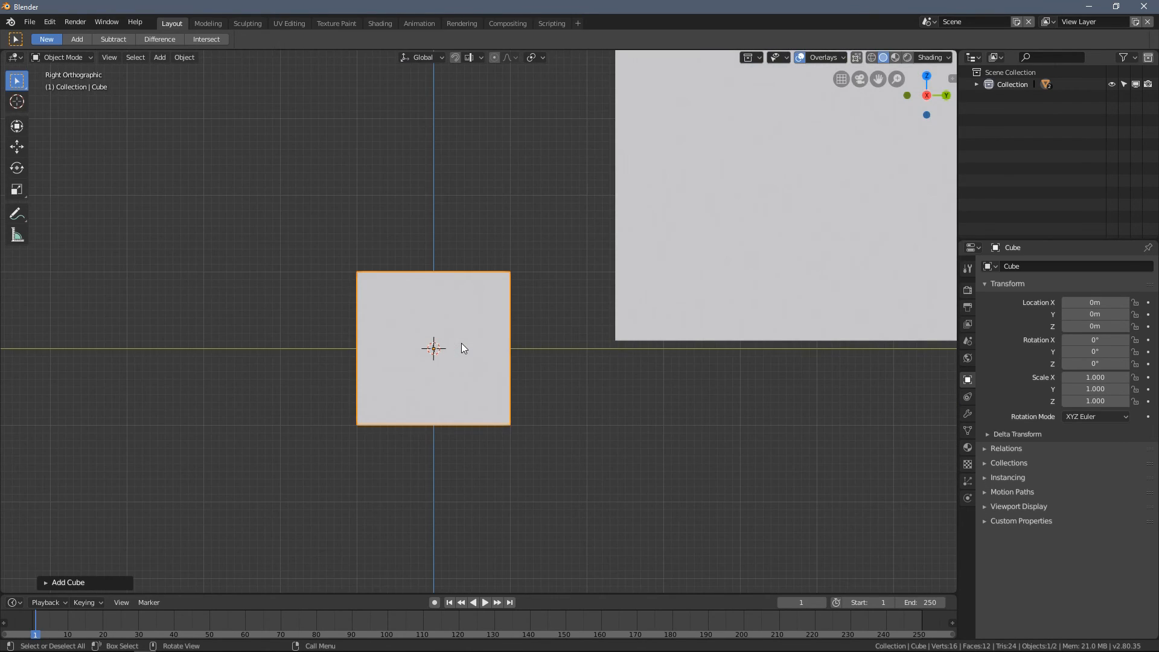
key(Tab)
scroll(447, 318, up, 1)
scroll(512, 284, up, 1)
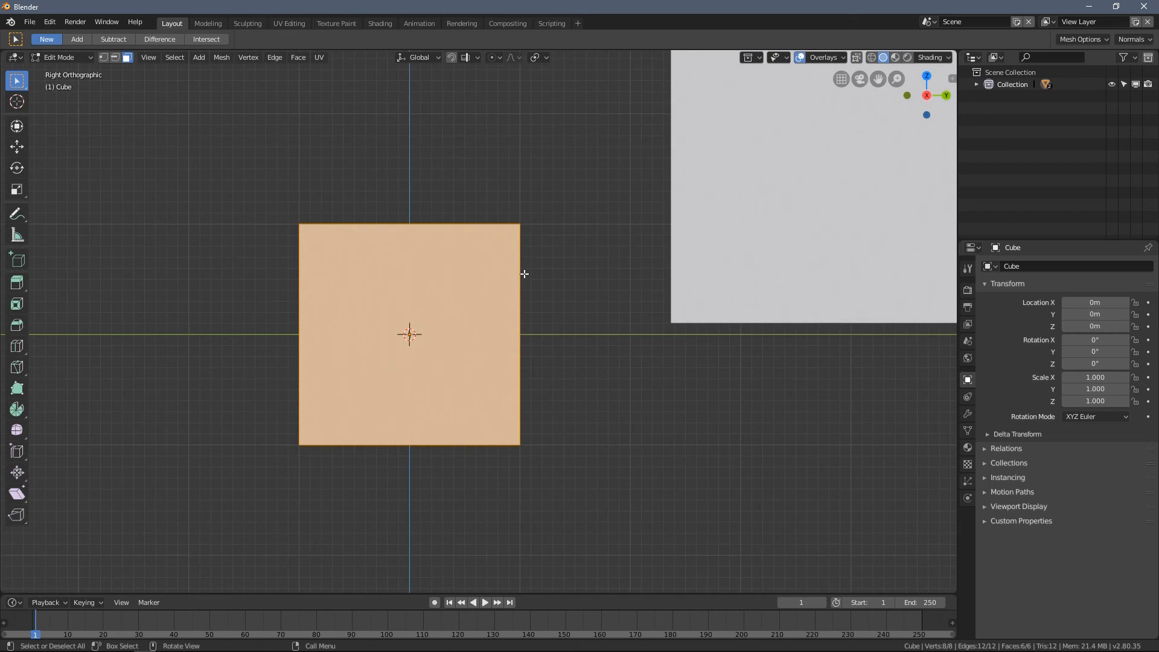
middle_drag(537, 259, 513, 282)
click(516, 321)
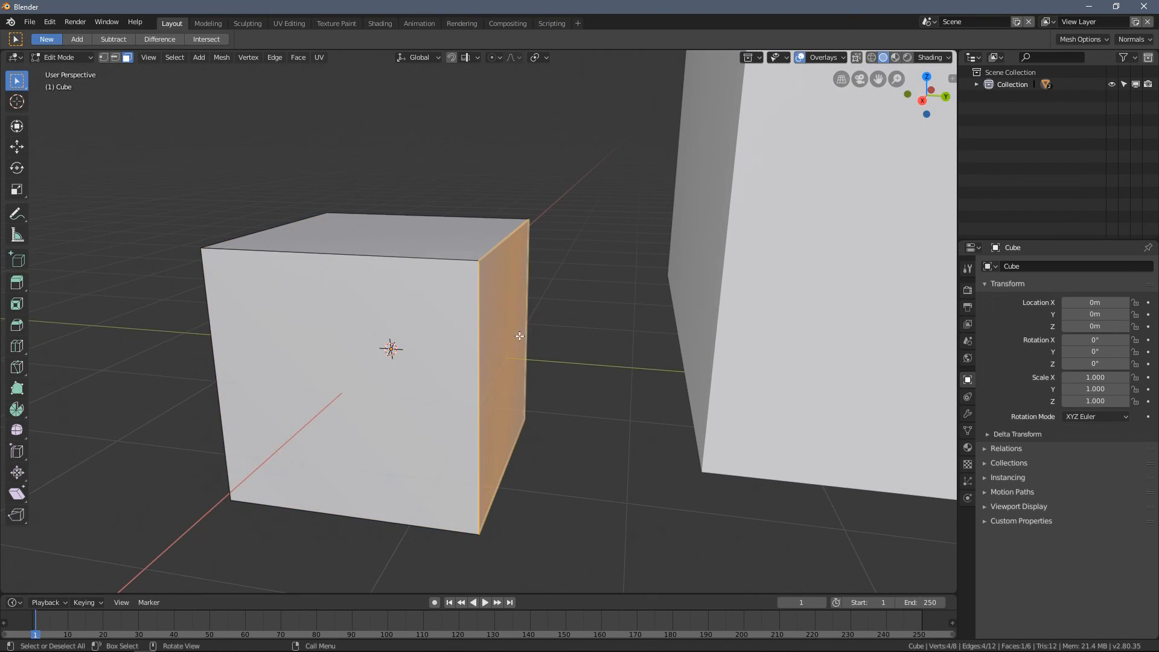
key(KP_3)
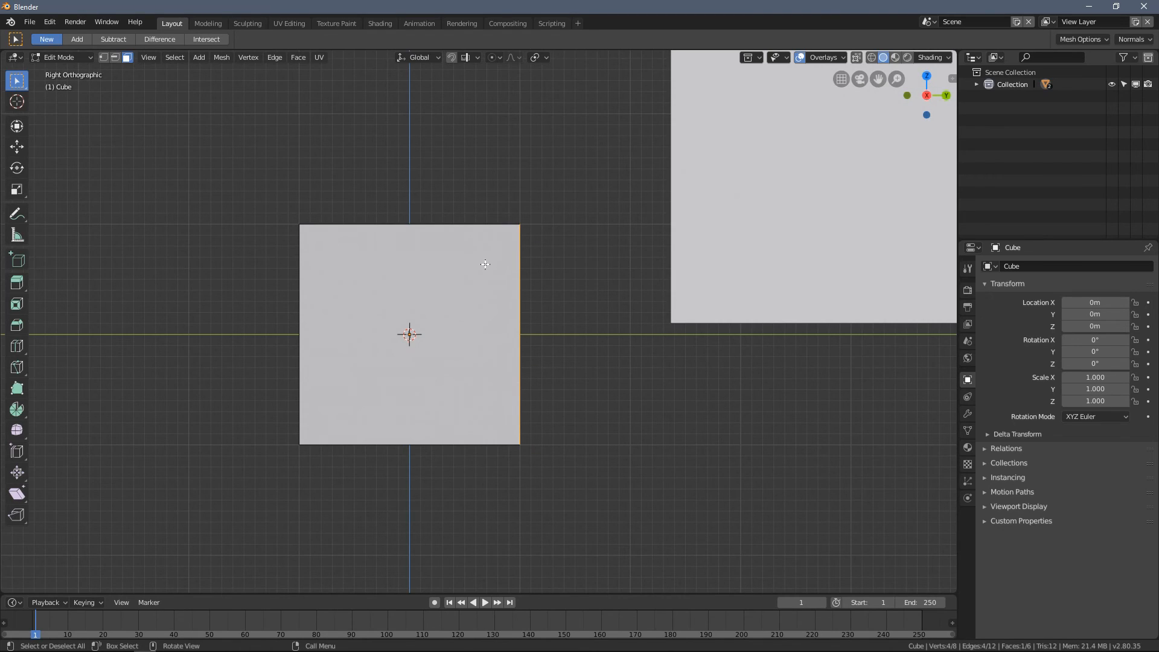
right_click(493, 235)
mouse_move(454, 218)
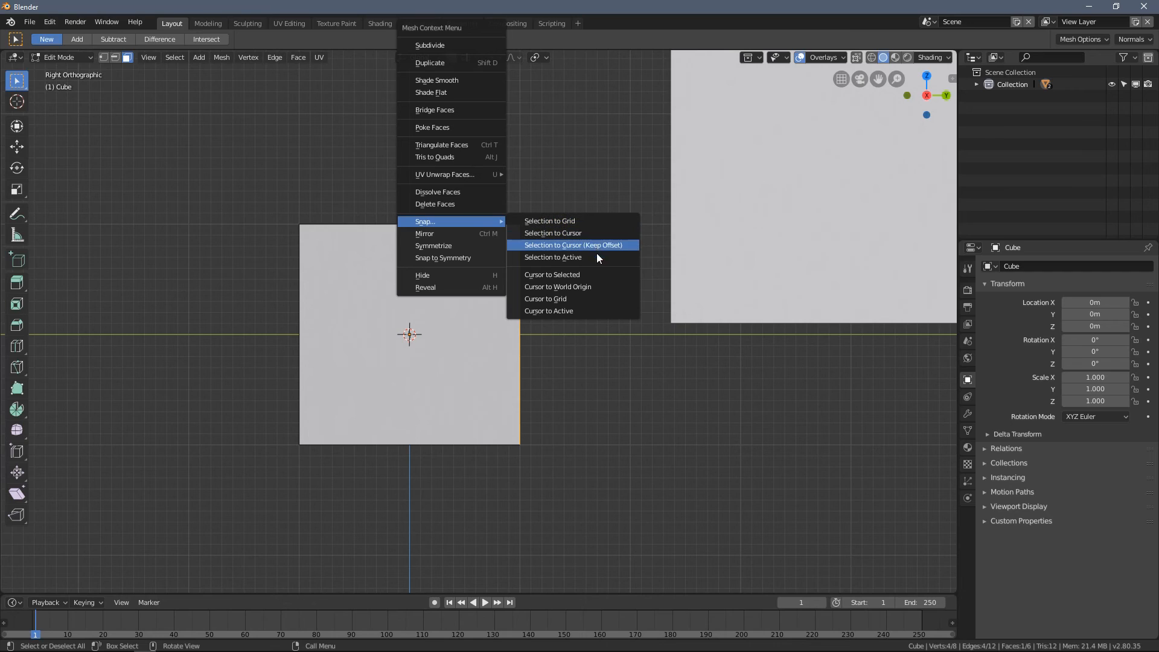
click(596, 274)
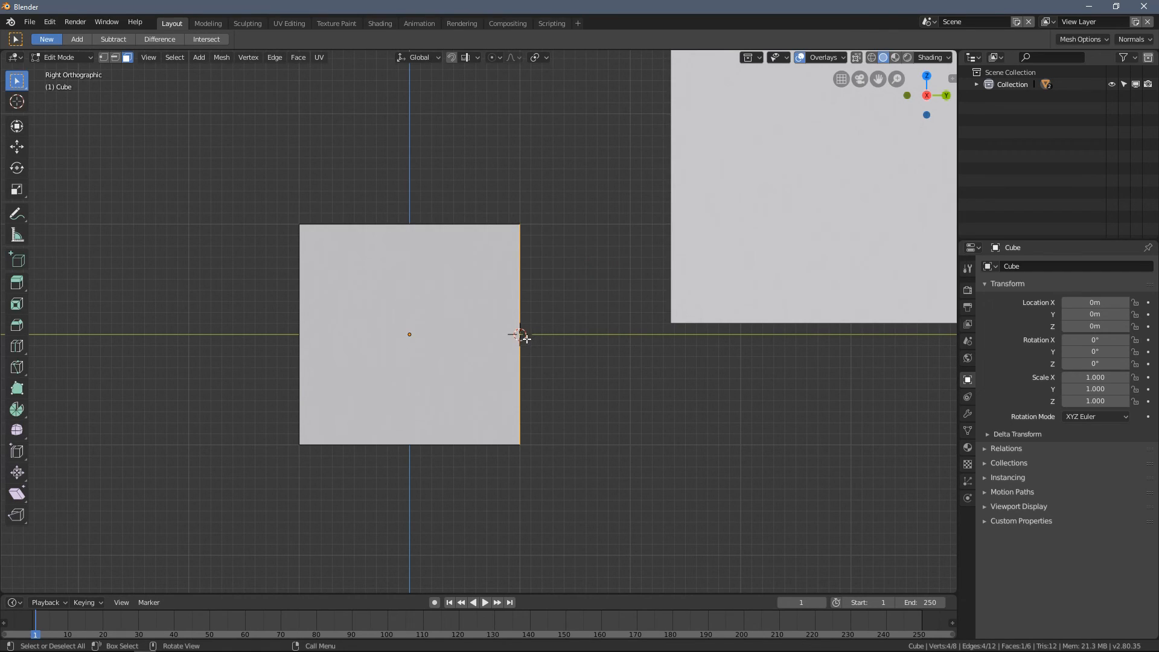
- Return to Object Mode and set the new cube's origin to the 3D cursor on its side face
key(Tab)
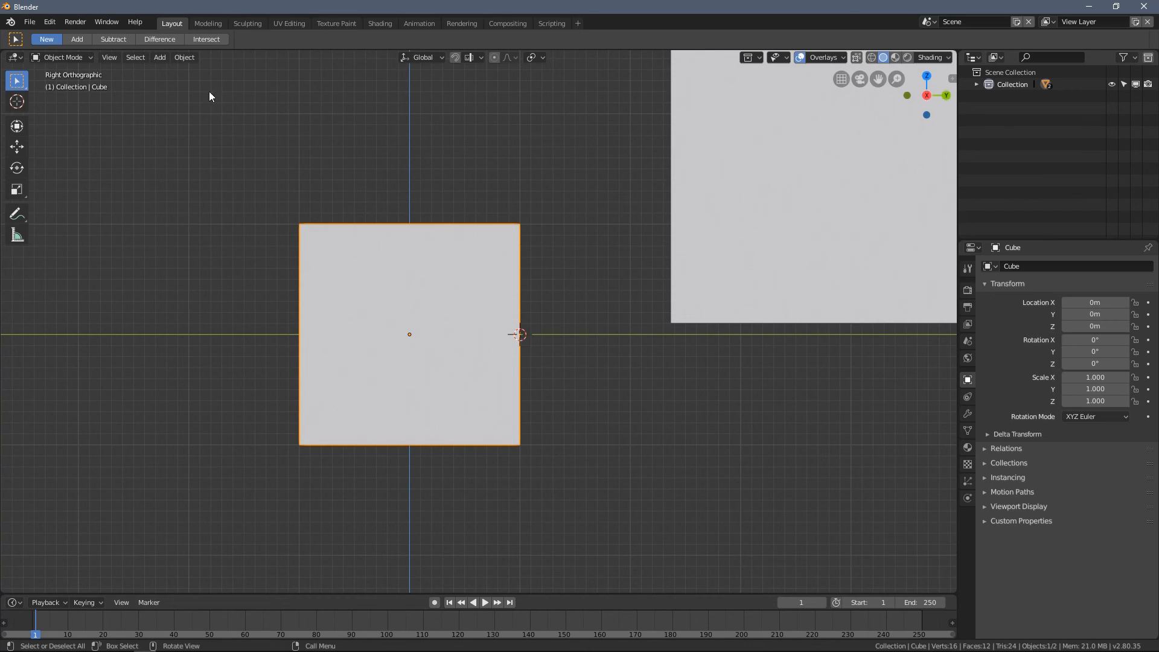
click(185, 59)
mouse_move(218, 85)
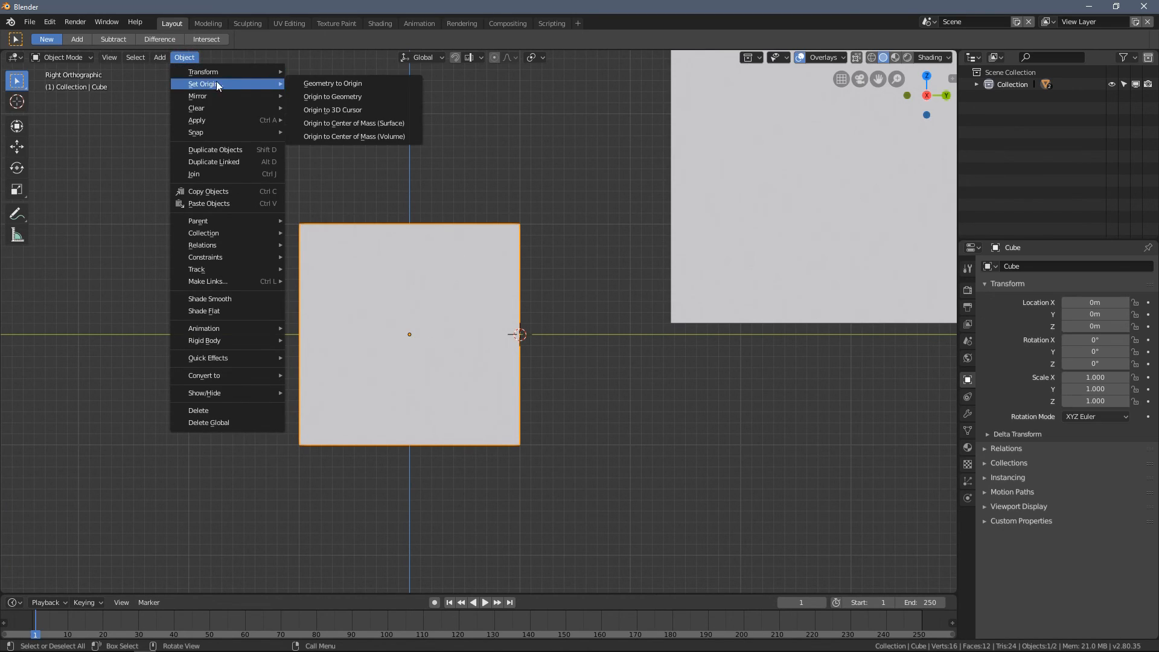
click(331, 110)
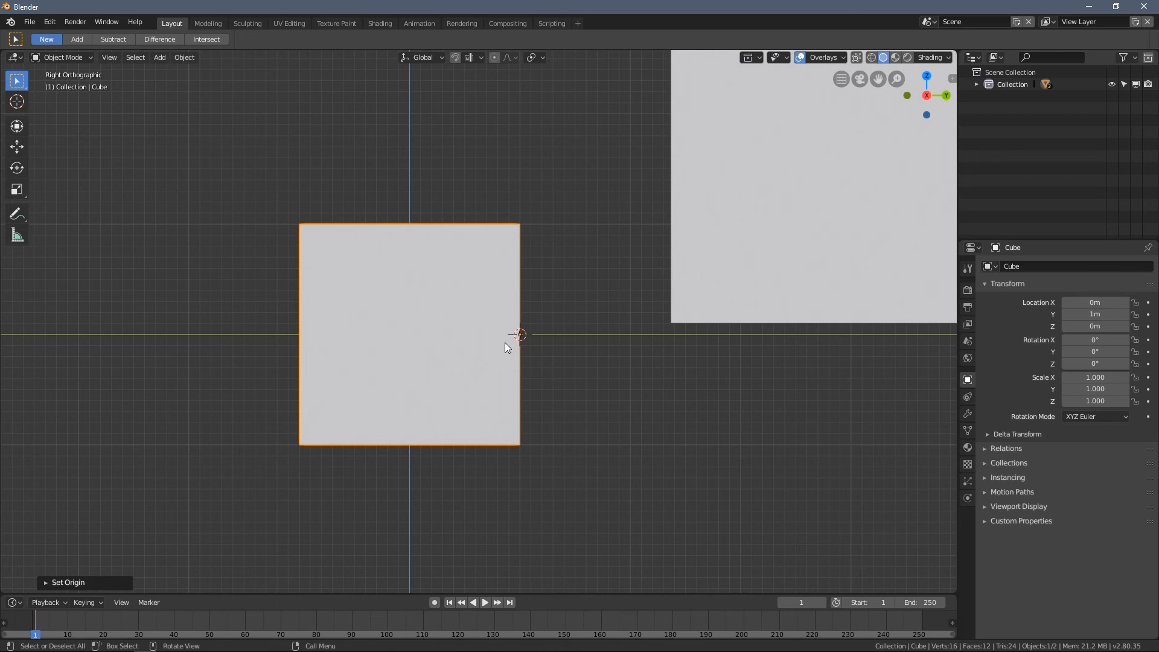
middle_drag(519, 334, 544, 308)
- Place the 3D cursor on the larger cube's side face at about Y 2.36 m, Z 3.43 m, and check it in the right view
click(17, 101)
middle_drag(338, 169, 481, 176)
key(KP_3)
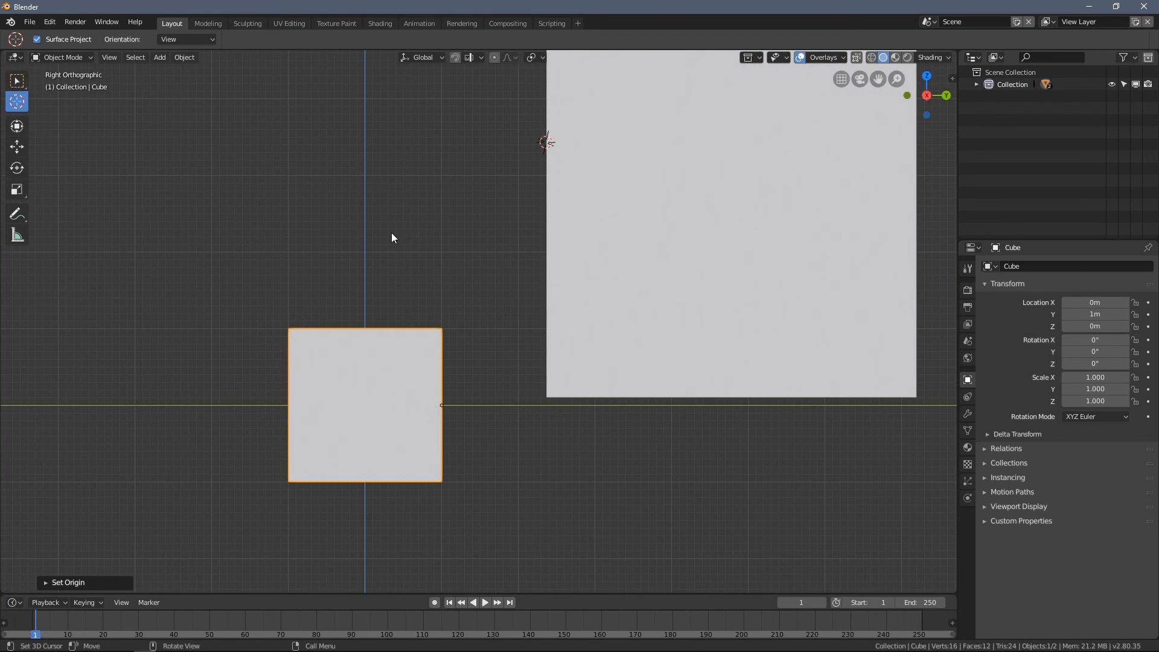
key(z)
click(295, 270)
key(z)
click(425, 266)
- Snap the small cube to the 3D cursor with Selection to Cursor so it attaches to the larger cube's face
right_click(332, 232)
mouse_move(330, 233)
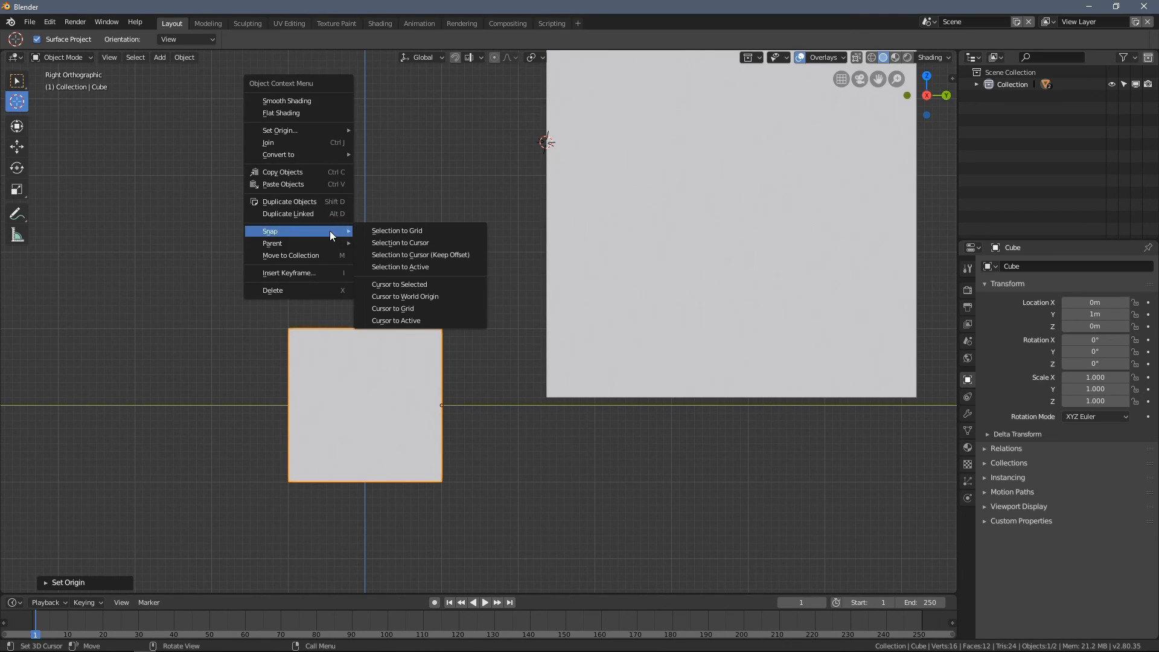
click(449, 243)
shift+middle_drag(549, 238, 436, 396)
middle_drag(456, 278, 507, 320)
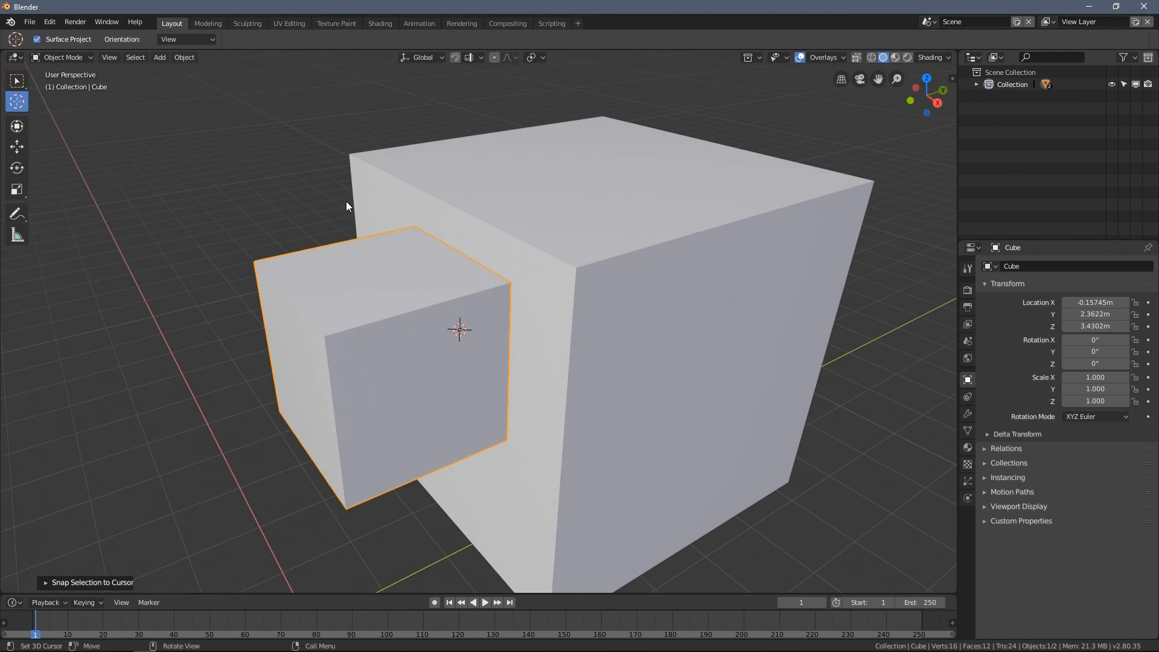
- Examine how the small cube sits against the larger cube from several angles
click(16, 82)
middle_drag(237, 144, 244, 152)
click(245, 153)
scroll(390, 218, down, 3)
middle_drag(390, 218, 477, 236)
middle_drag(471, 281, 590, 242)
middle_drag(676, 360, 507, 331)
click(425, 304)
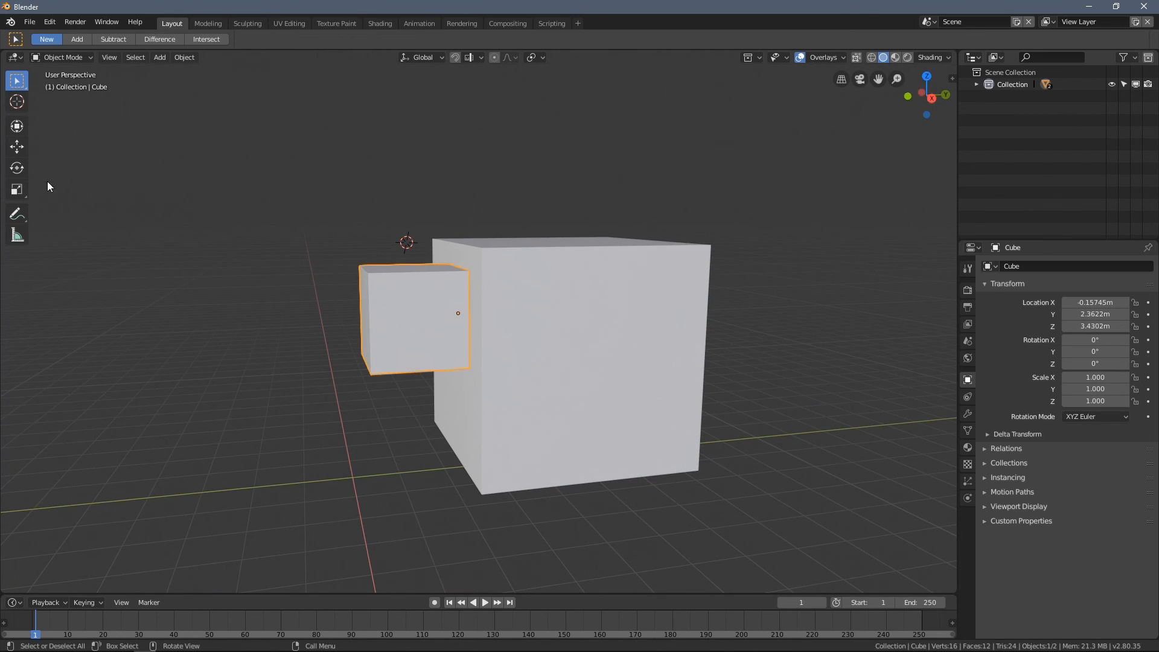
key(Tab)
middle_drag(331, 266, 381, 306)
key(Tab)
middle_drag(409, 343, 239, 299)
- Return the 3D cursor to the world origin and add another cube mesh there
key(shift+s)
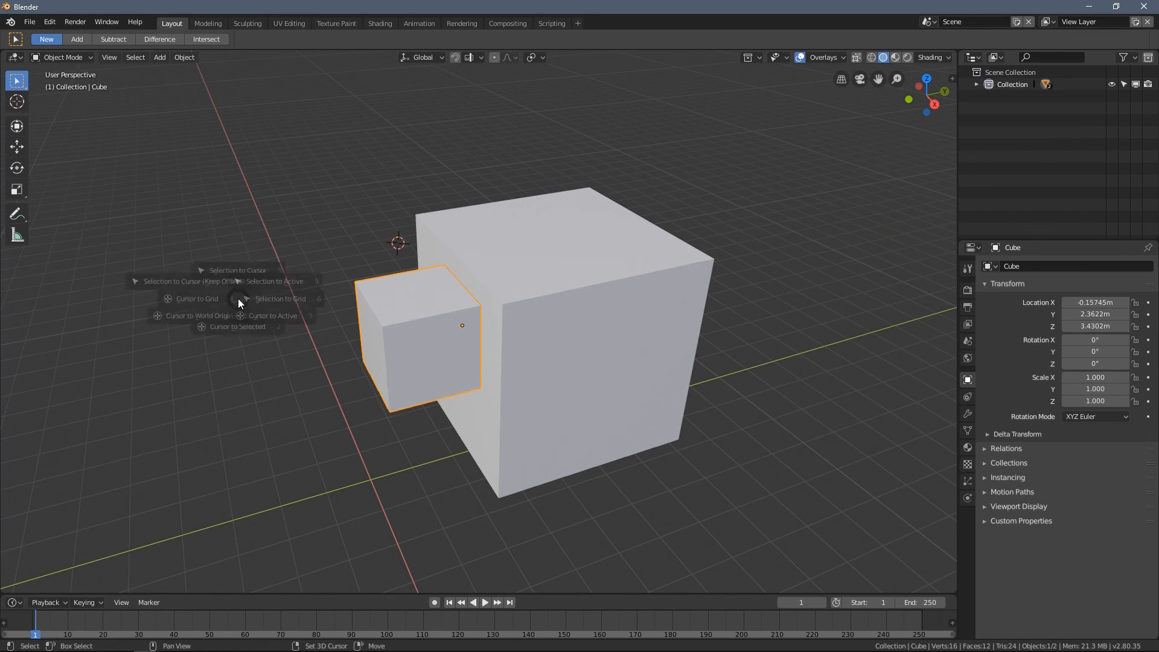
click(179, 327)
shift+middle_drag(247, 387, 357, 312)
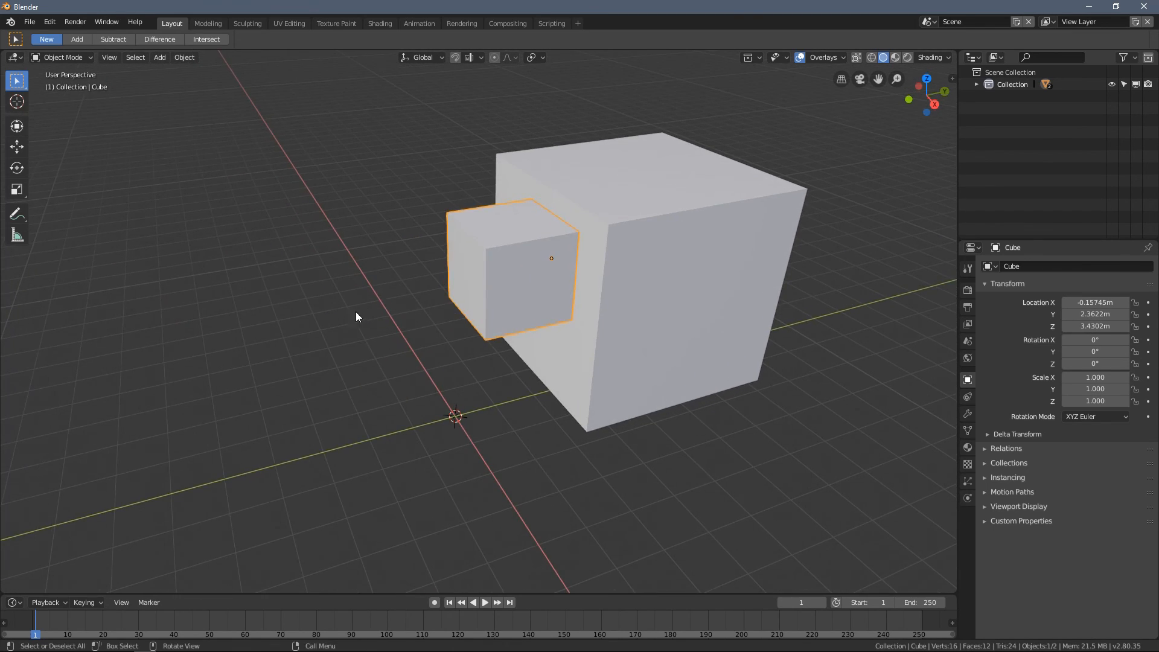
key(shift+a)
mouse_move(338, 310)
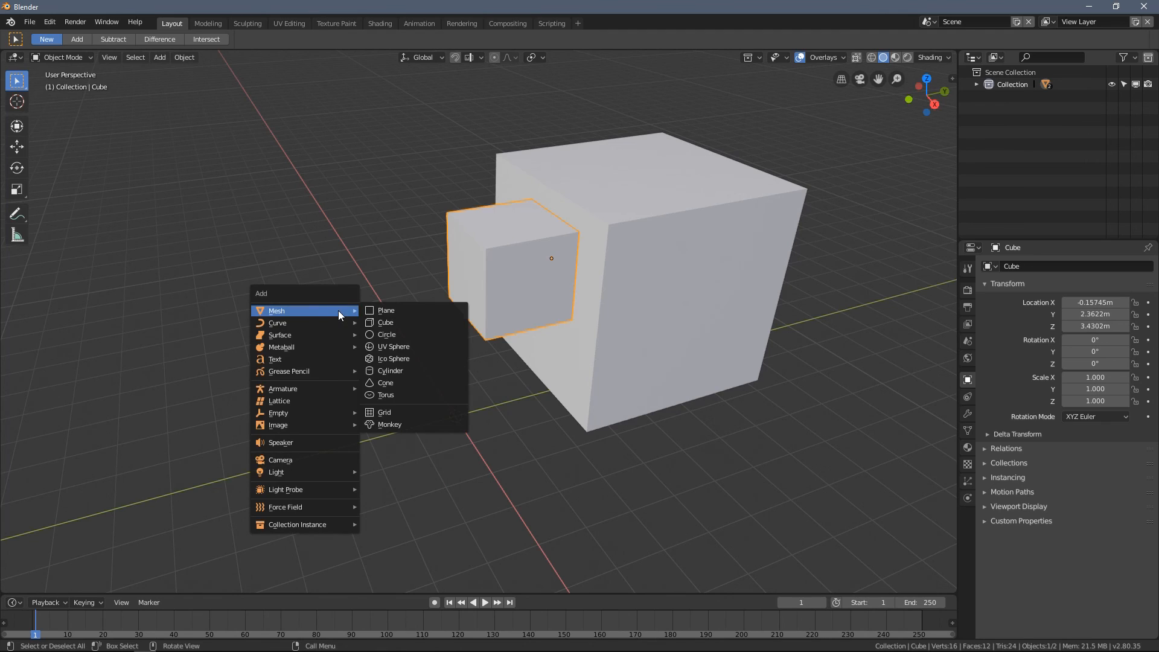
click(396, 322)
- Move the added cube about 4.11 m along negative Y, away from the attached cubes
click(20, 153)
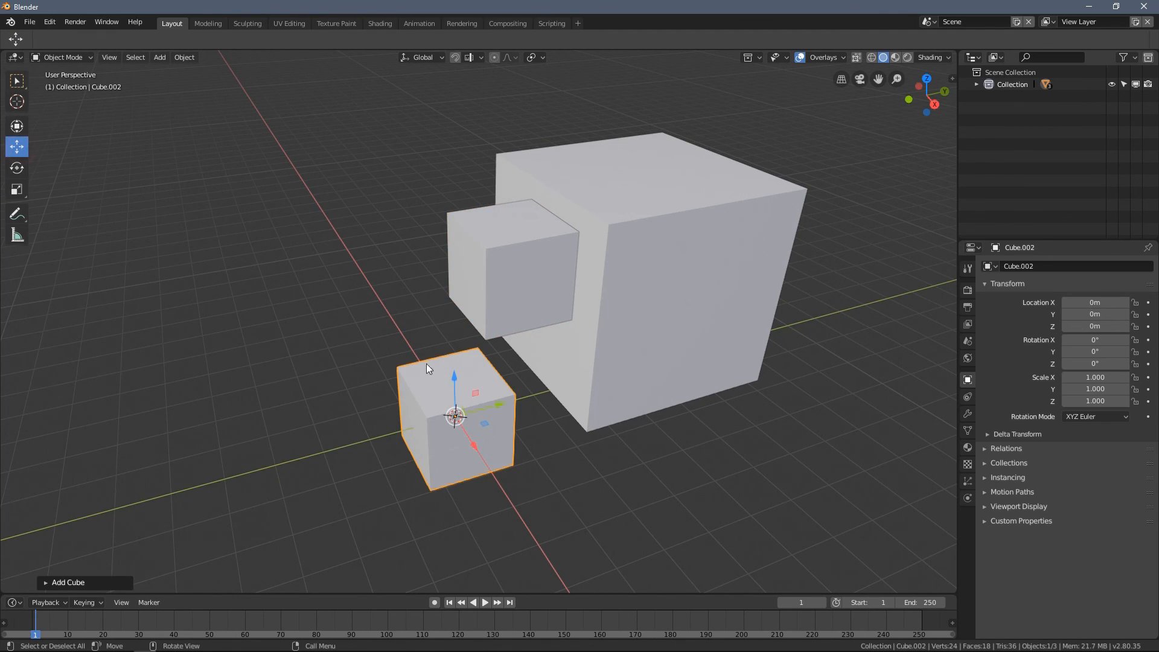
drag(504, 404, 328, 442)
shift+middle_drag(327, 442, 431, 348)
scroll(423, 350, up, 3)
middle_drag(299, 371, 415, 383)
- Scale down the moved cube's top face in Edit Mode to make a tapered block
key(Tab)
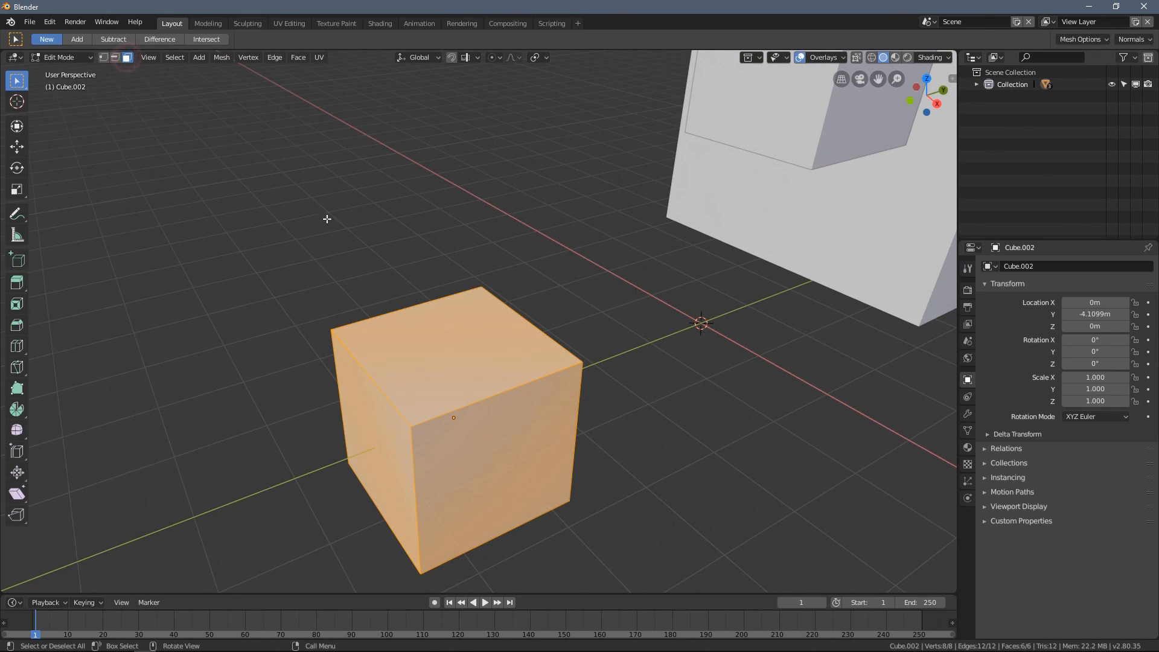
click(320, 186)
click(459, 358)
key(s)
click(536, 361)
middle_drag(537, 382, 604, 365)
- Raise the tapered block to about 0.87 m on Z in Object Mode
key(Tab)
drag(554, 362, 555, 265)
middle_drag(555, 266, 588, 368)
- Add a cube at the world origin and move it along Y to about -4.10 m, in line with the tapered block
key(shift+a)
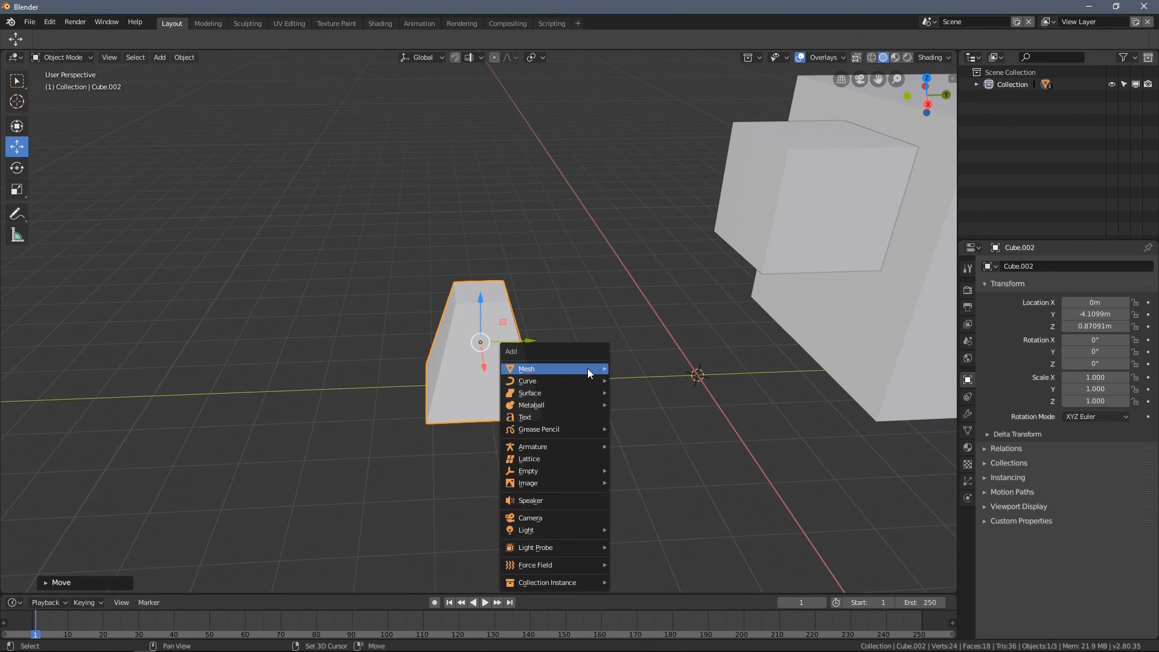
mouse_move(588, 369)
click(634, 381)
key(g)
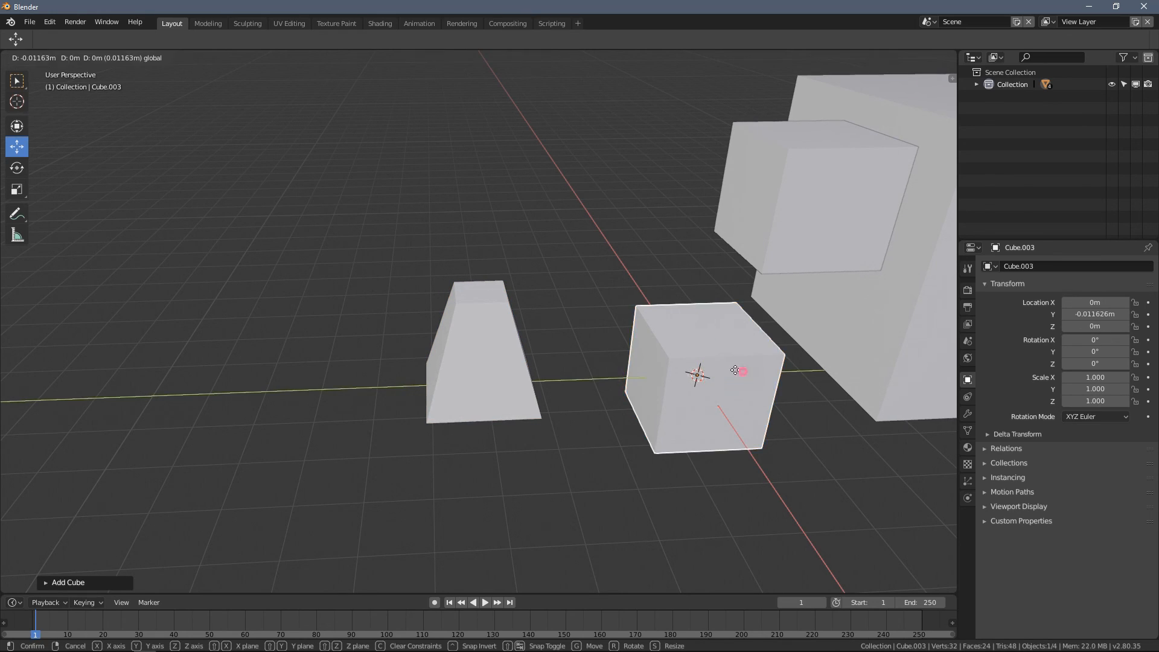
key(y)
click(622, 414)
- Scale the cube to about 0.279 in X and Y only and raise it to about 2.79 m on Z as a post above the tapered block
key(s)
key(shift+z)
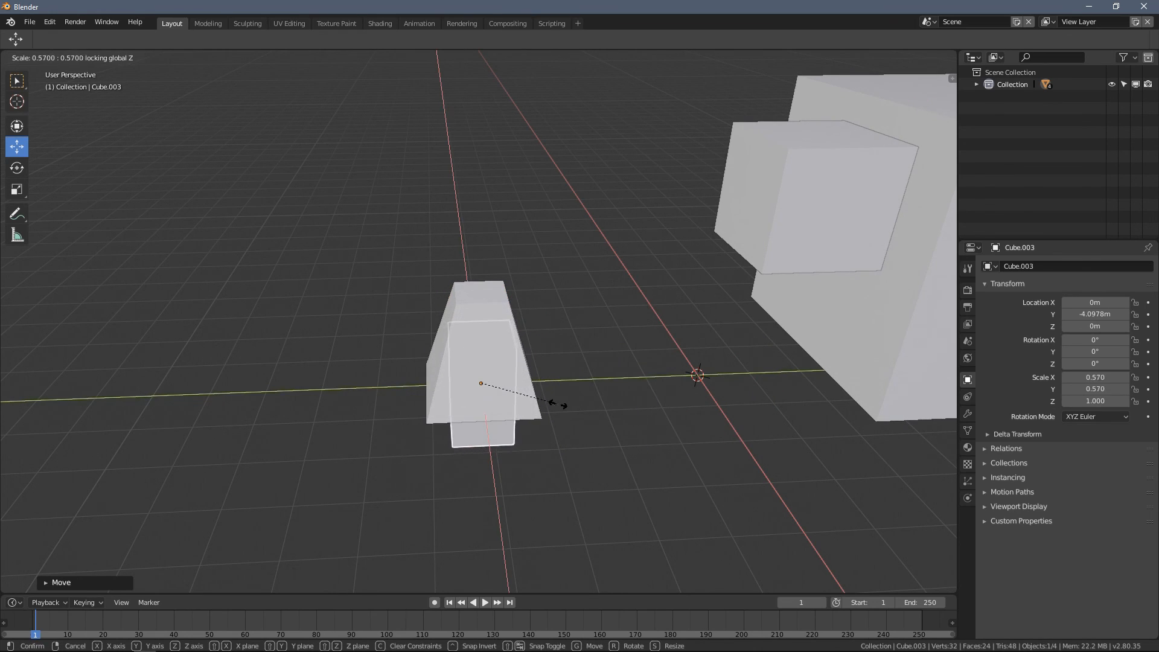
click(484, 349)
key(g)
key(z)
click(514, 268)
key(s)
key(shift+z)
click(545, 304)
key(g)
key(z)
click(477, 216)
- Duplicate the tapered base block and move the copy up to about 4.68 m on Z, above the post
click(471, 327)
middle_drag(471, 327, 513, 374)
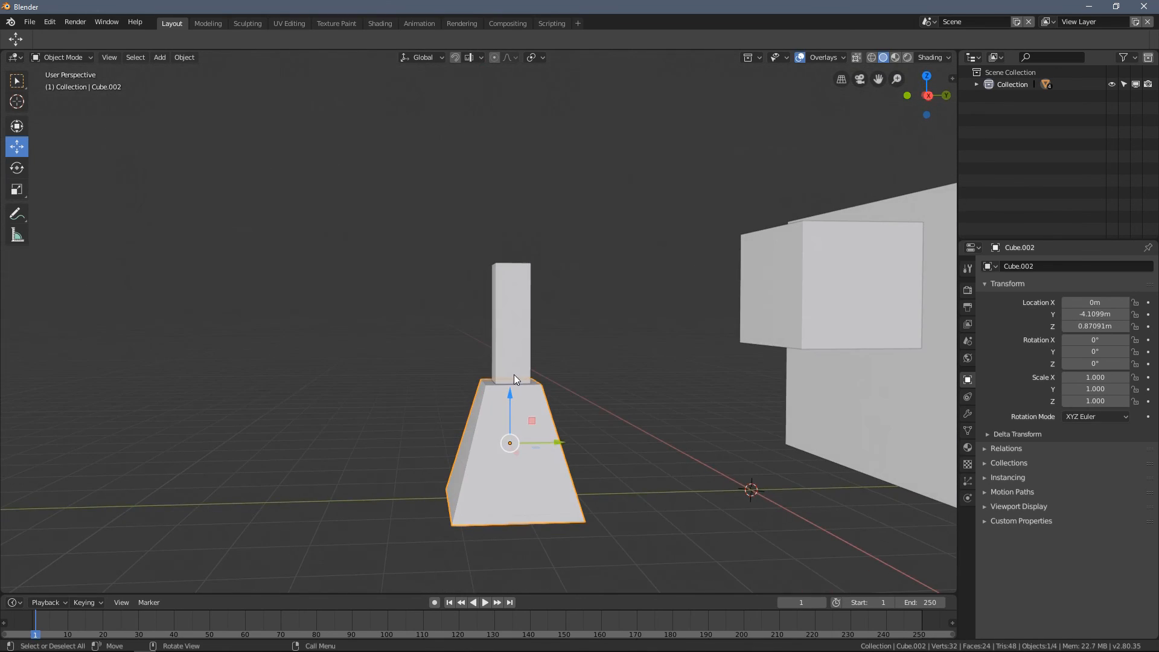
key(shift+d)
key(z)
click(512, 156)
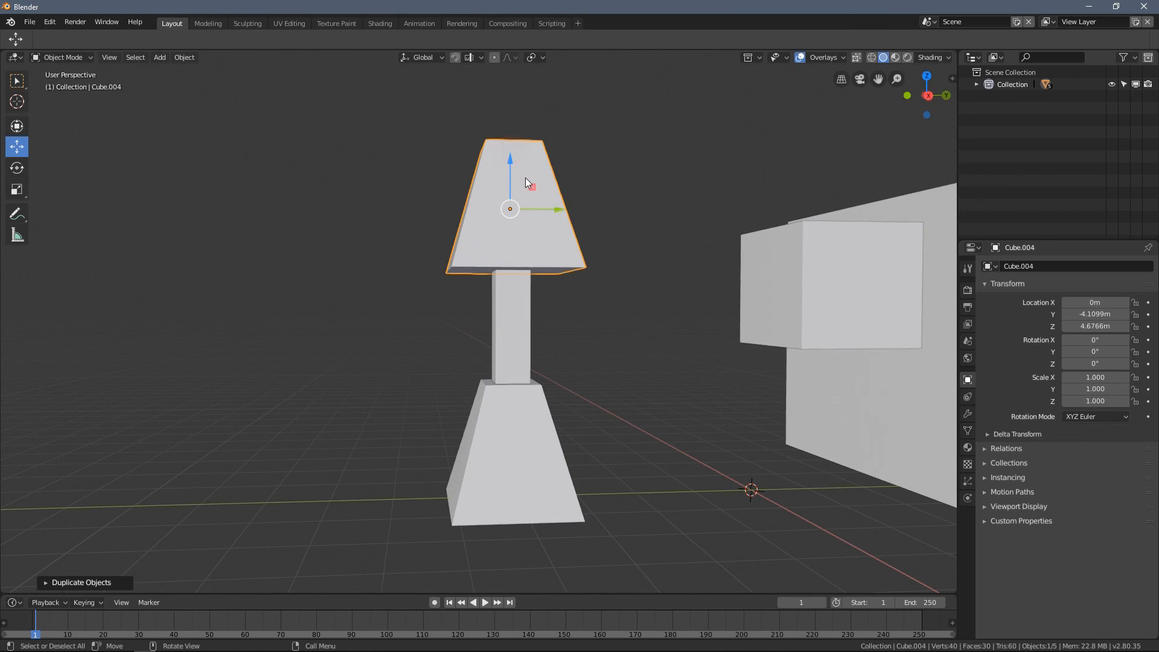
- Rotate the upper tapered block 180° around X and adjust its height to about 4.70 m on Z
text(rx180)
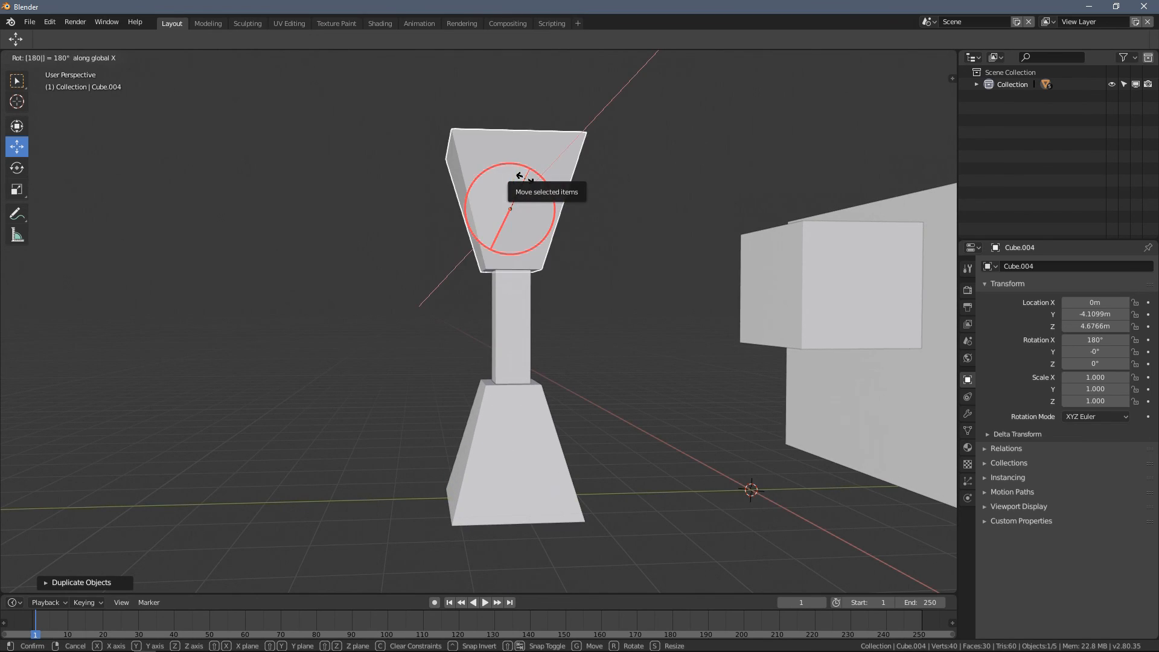
key(Return)
key(g)
key(z)
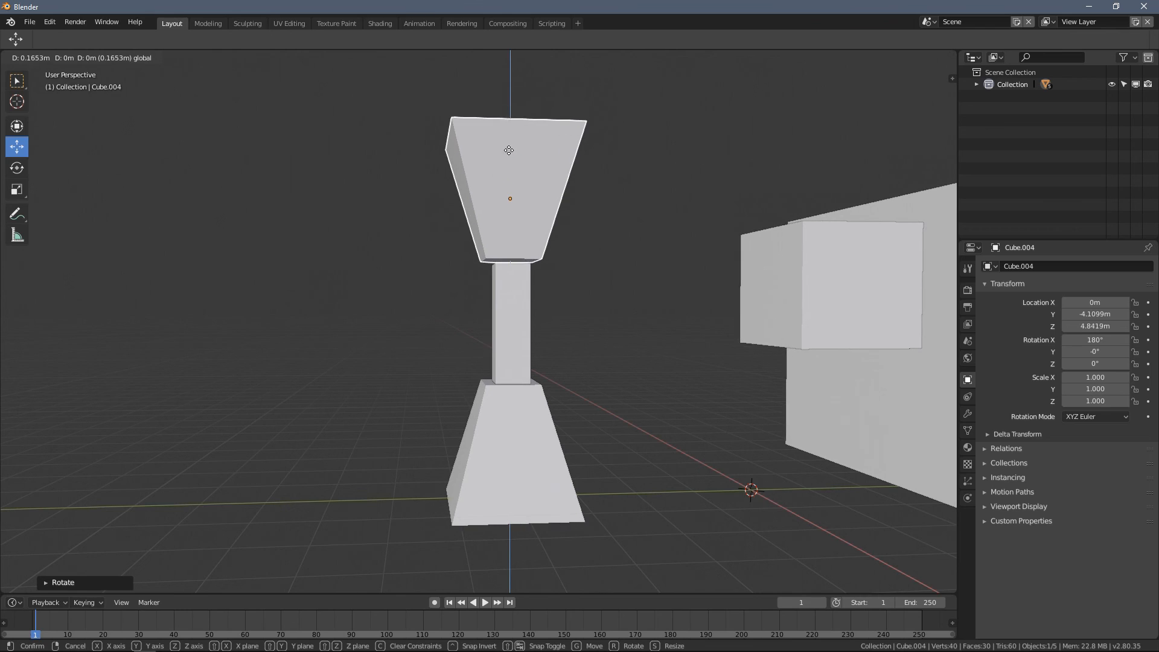
click(531, 187)
middle_drag(531, 187, 509, 324)
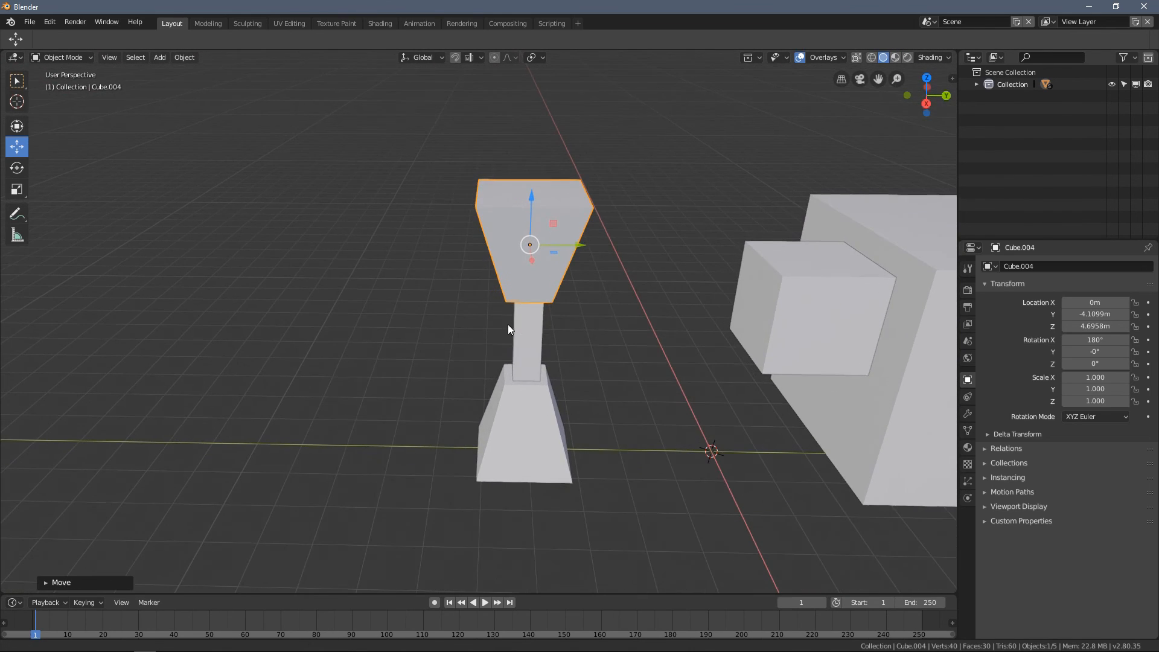
- Duplicate the base, post and top block together and move the copy about 3.94 m along negative Y
shift+click(514, 423)
shift+click(516, 351)
shift+middle_drag(516, 358, 570, 354)
key(shift+d)
key(y)
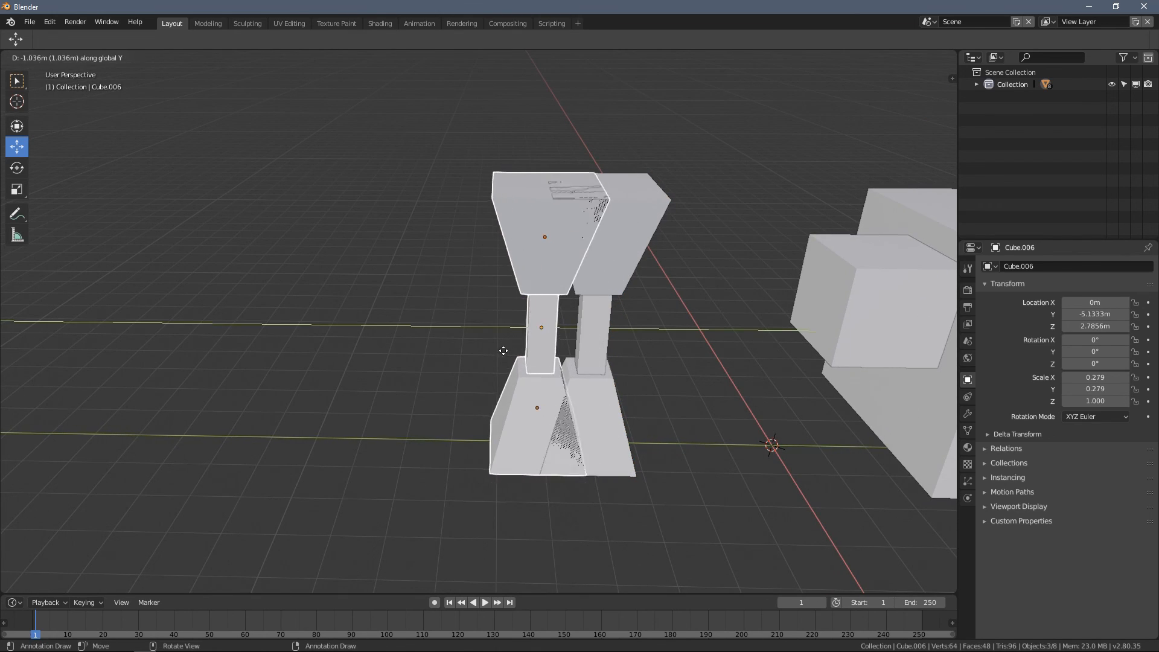
click(405, 346)
scroll(407, 345, down, 4)
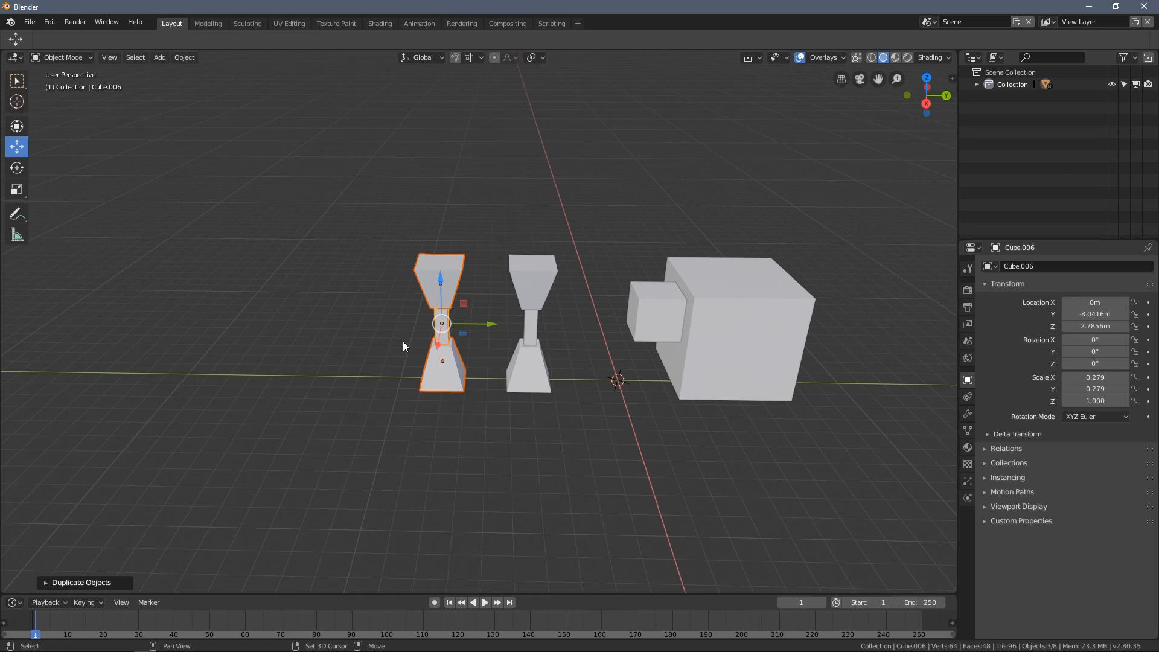
- Repeat the duplication three times to make a row of five pillars, and deselect everything
key(shift+r)
key(shift+r)
key(shift+r)
mouse_move(403, 340)
middle_down()
mouse_move(443, 331)
mouse_move(386, 340)
mouse_move(440, 349)
mouse_move(411, 352)
middle_up()
scroll(387, 340, down, 2)
scroll(490, 351, up, 4)
click(463, 209)
- Select the inverted top block of the pillar nearest the large cube and enter Edit Mode
middle_drag(477, 229, 374, 264)
middle_drag(443, 290, 624, 357)
scroll(506, 317, down, 2)
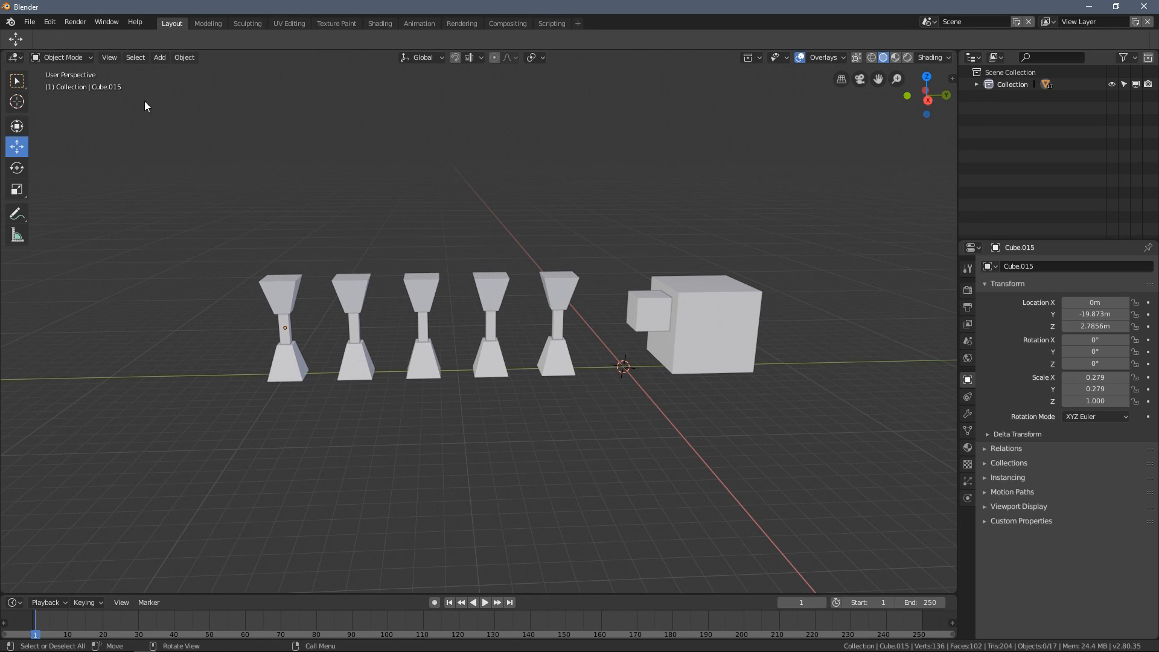
scroll(349, 277, up, 2)
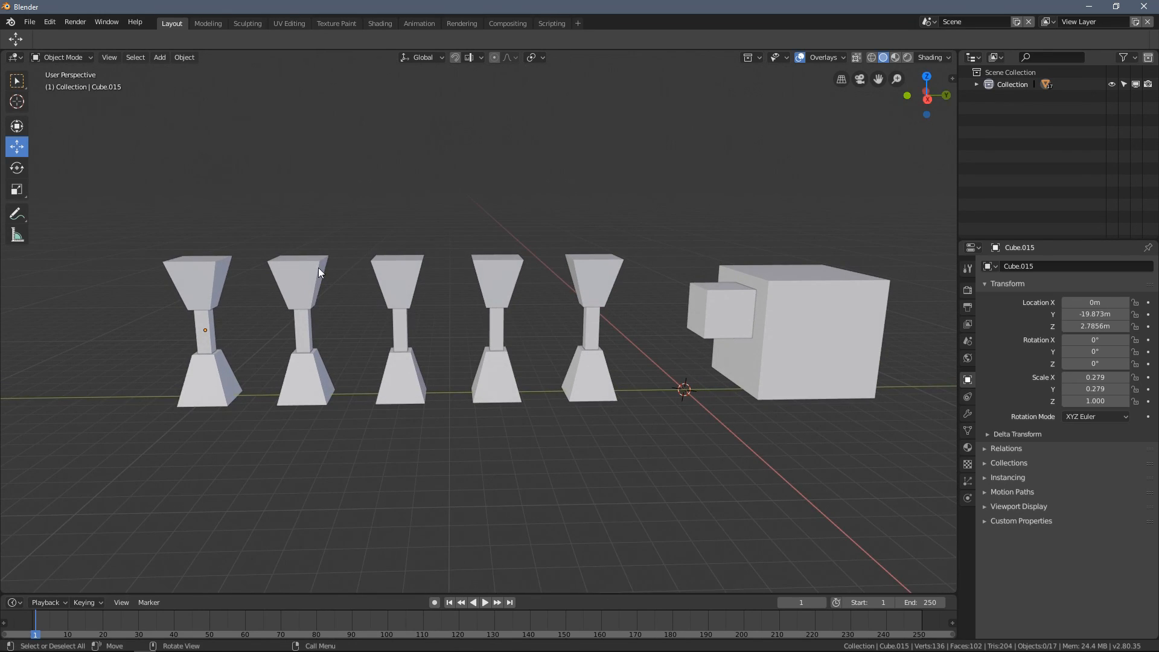
shift+middle_drag(598, 302, 512, 314)
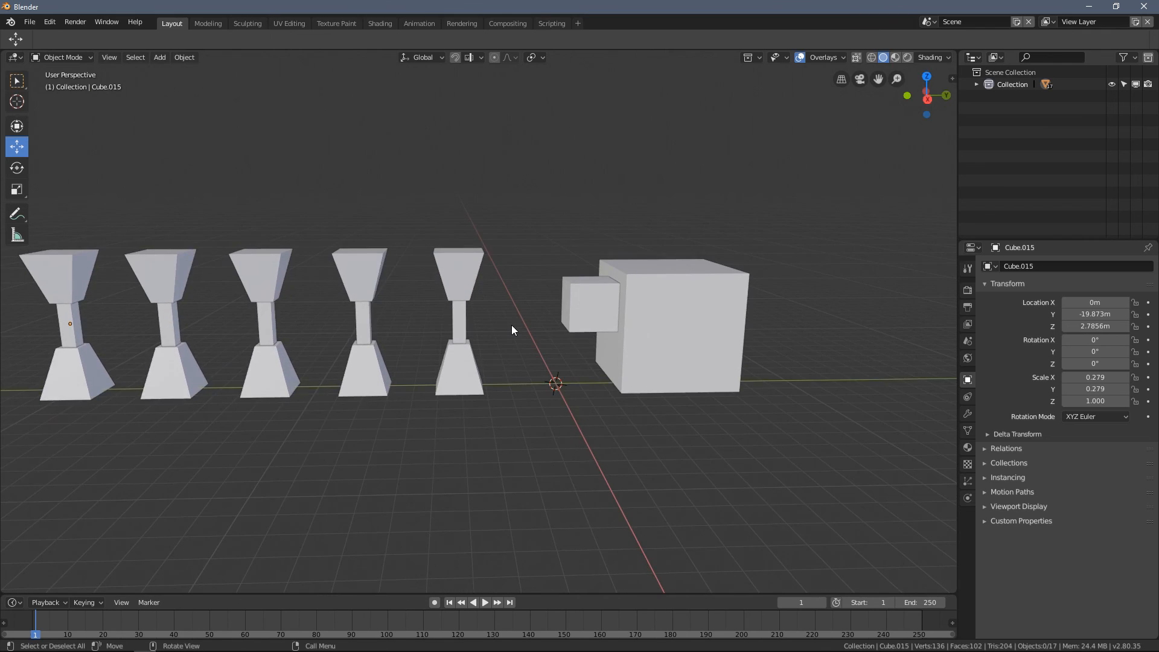
scroll(512, 325, up, 2)
click(427, 246)
scroll(417, 241, up, 2)
middle_drag(416, 242, 346, 225)
click(72, 58)
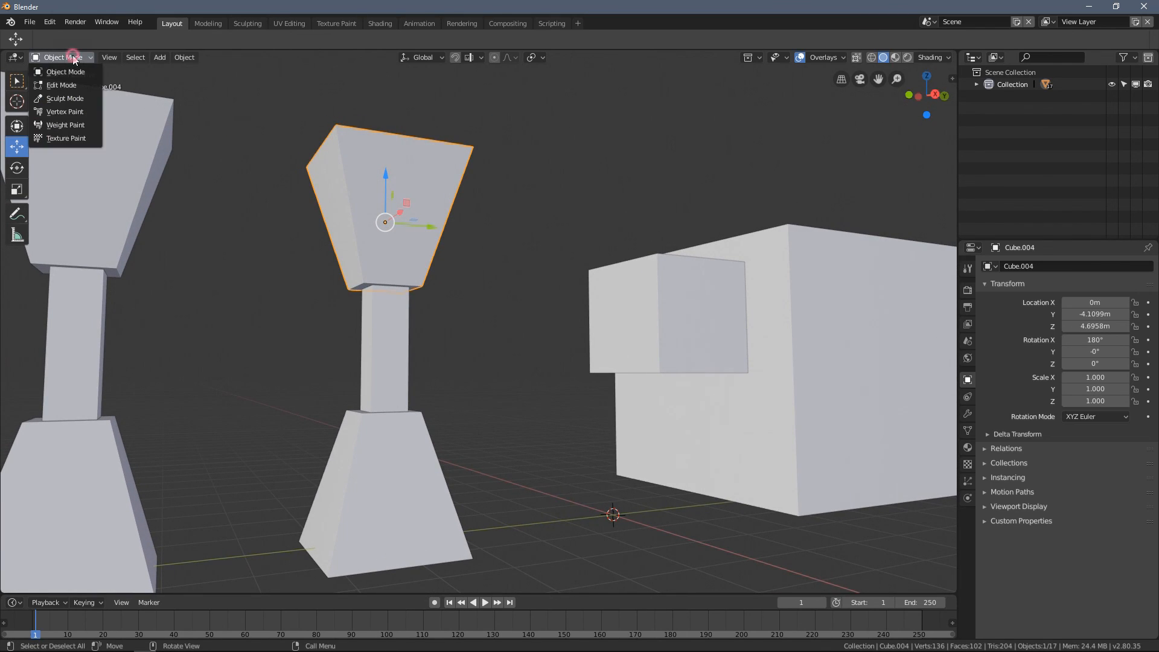
click(62, 85)
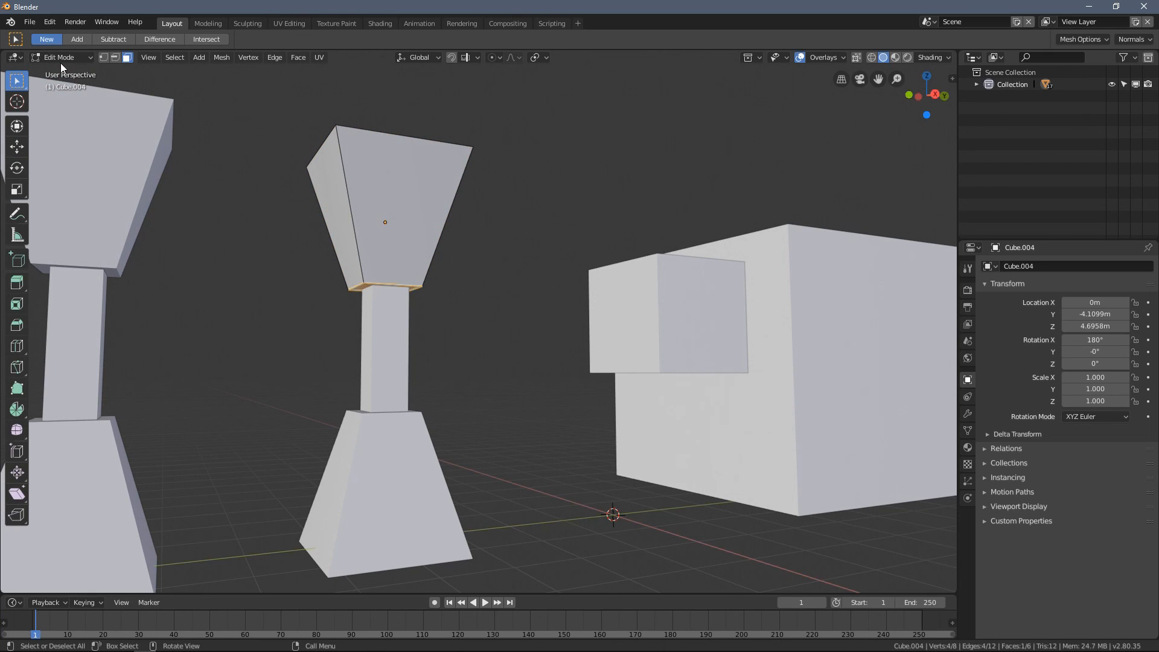
- Select the top block's upper corner points in vertex select mode, and one of its edges in edge select mode
click(103, 58)
click(338, 126)
click(473, 146)
middle_drag(500, 169, 453, 167)
click(115, 57)
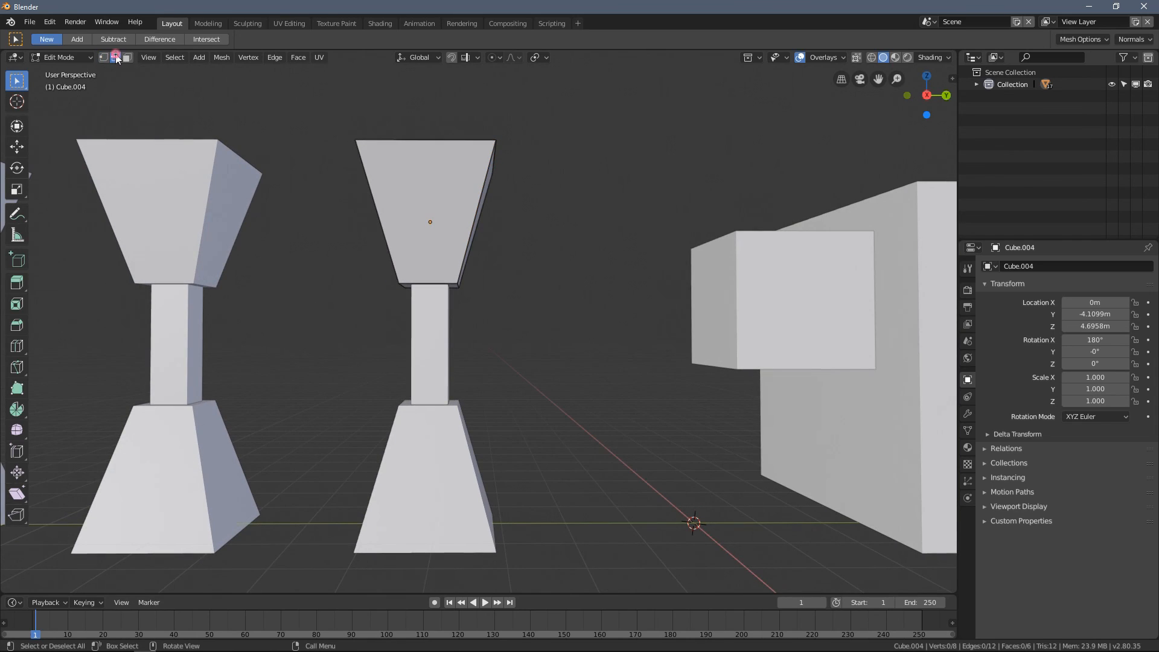
click(383, 189)
- Select two faces of the pillar's top block in face select mode
click(128, 58)
click(408, 181)
middle_drag(409, 181, 531, 294)
shift+click(409, 277)
middle_drag(436, 284, 144, 111)
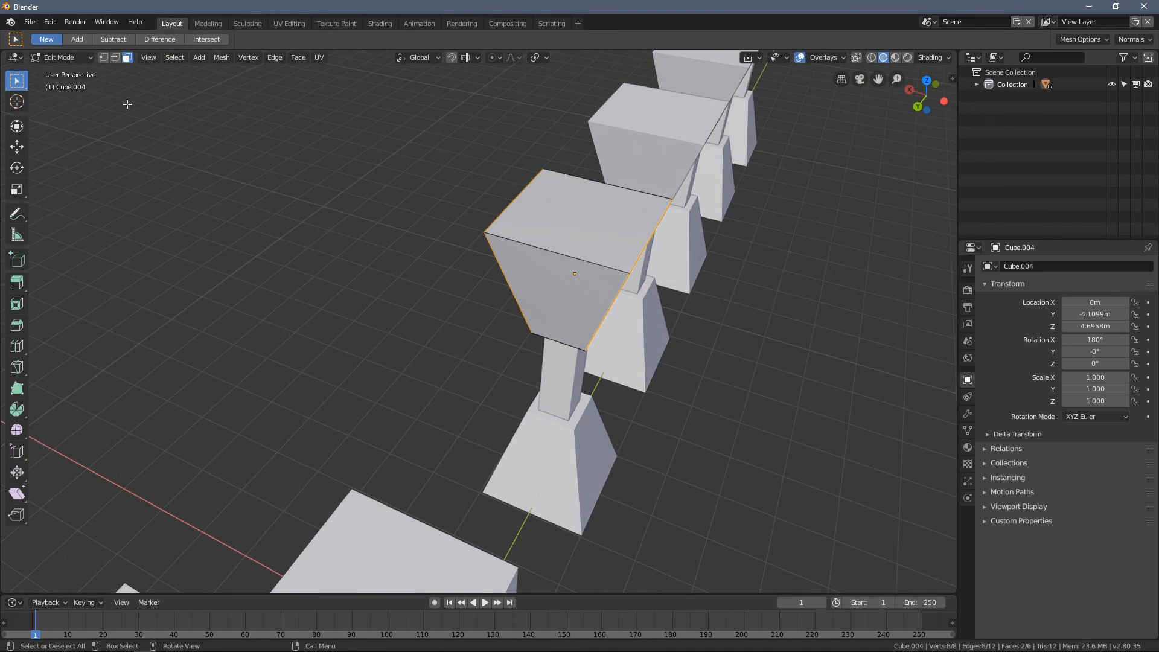
middle_drag(437, 230, 563, 247)
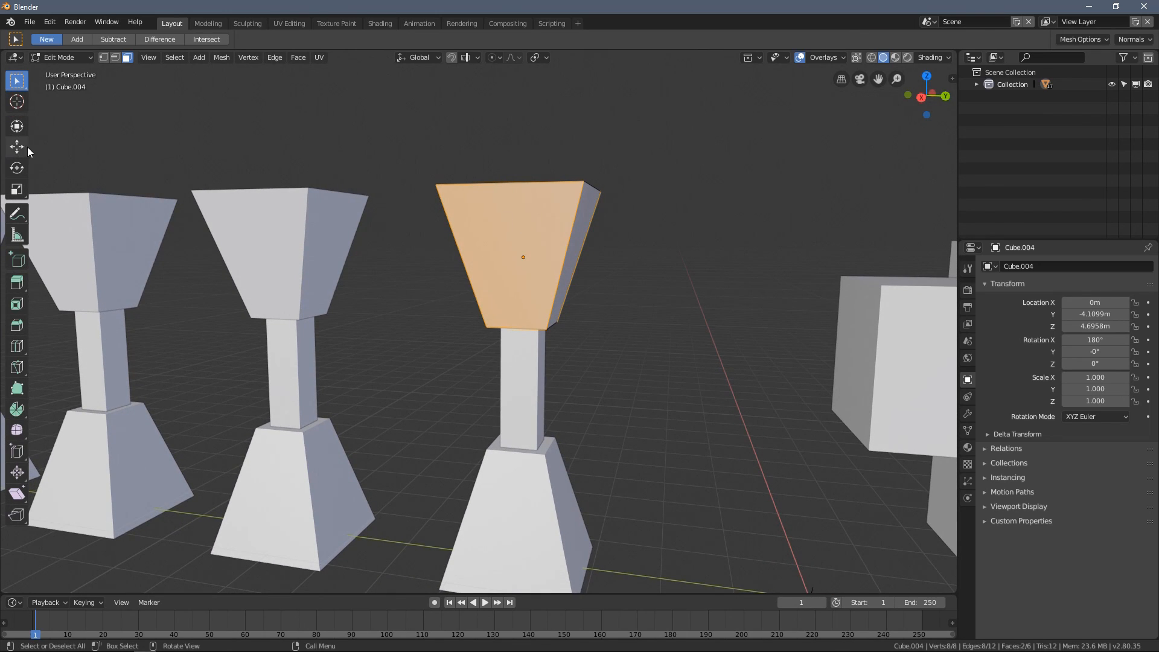
- Widen the tool strip to show the tool names, and switch to vertex select mode and back to face select mode
drag(30, 143, 78, 146)
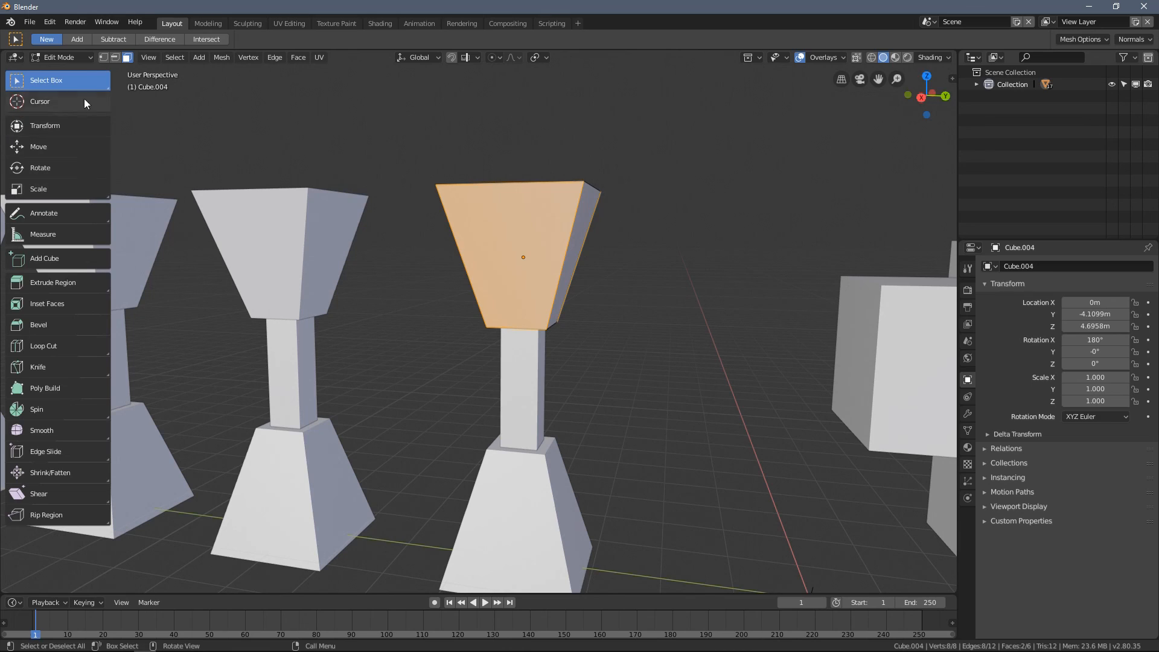
click(104, 58)
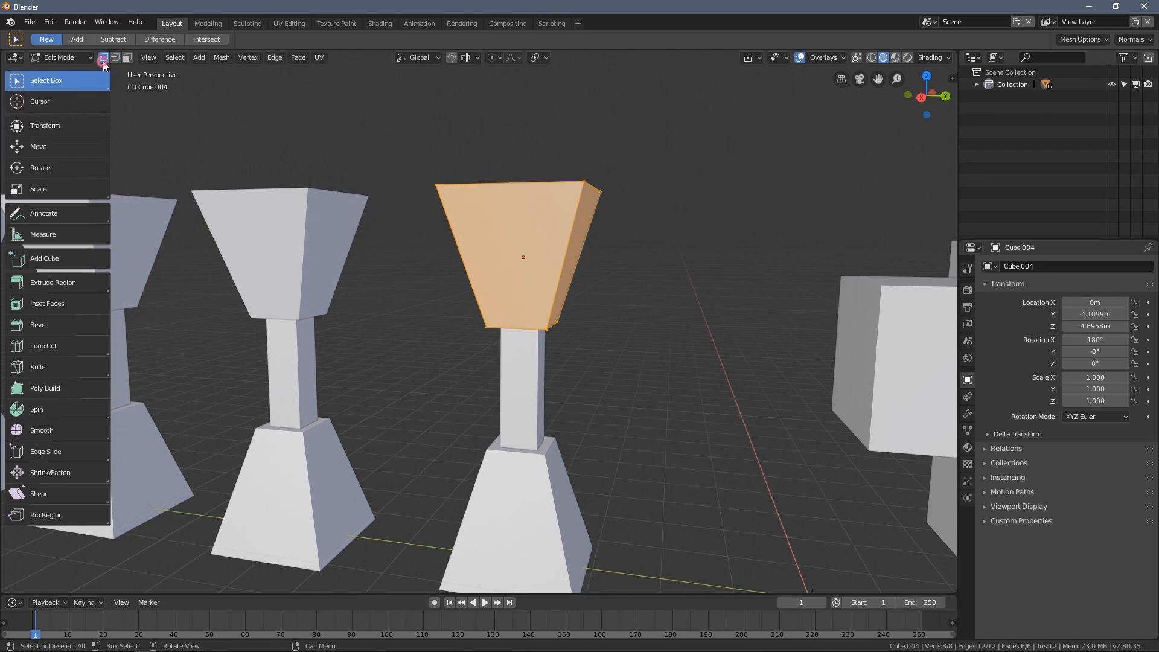
click(127, 58)
- Deselect all of the top block's faces and return to Object Mode
middle_drag(259, 229, 340, 274)
middle_drag(444, 151, 508, 151)
click(508, 150)
middle_drag(476, 215, 515, 197)
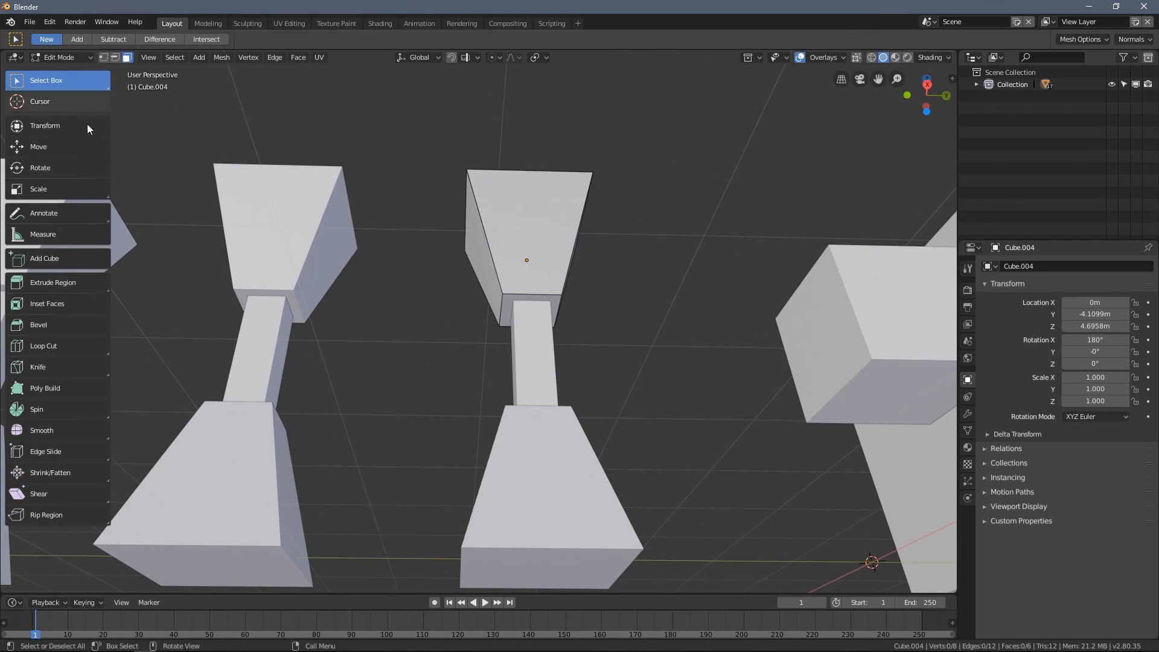
middle_drag(472, 254, 507, 318)
key(Tab)
scroll(506, 306, down, 3)
shift+middle_drag(433, 332, 529, 346)
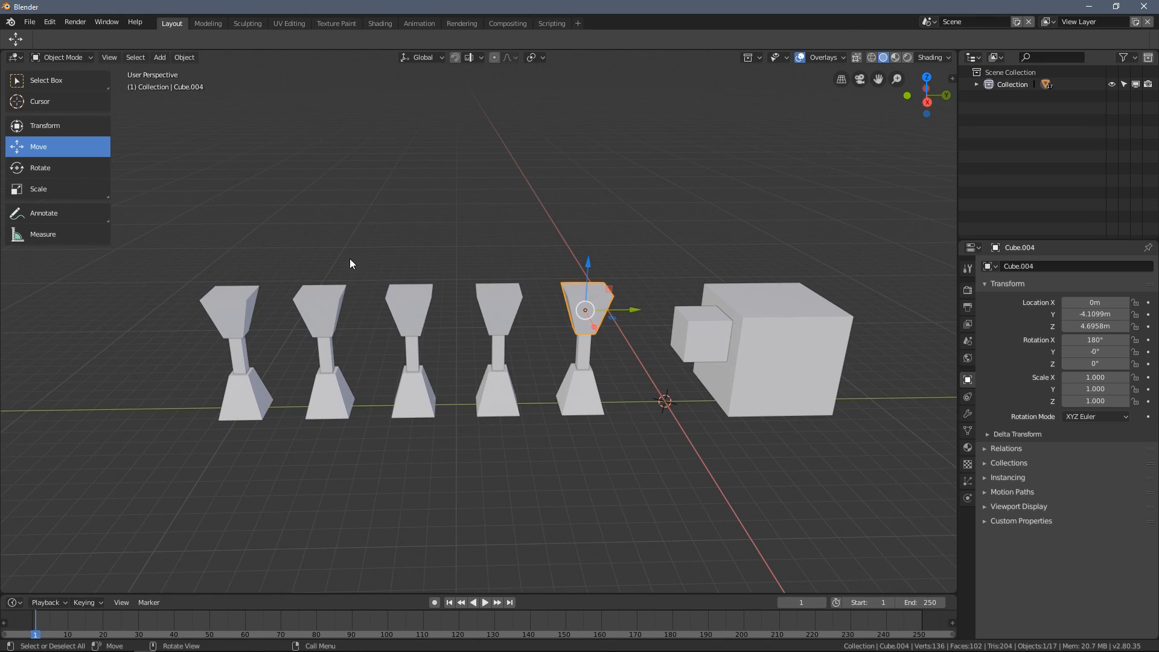